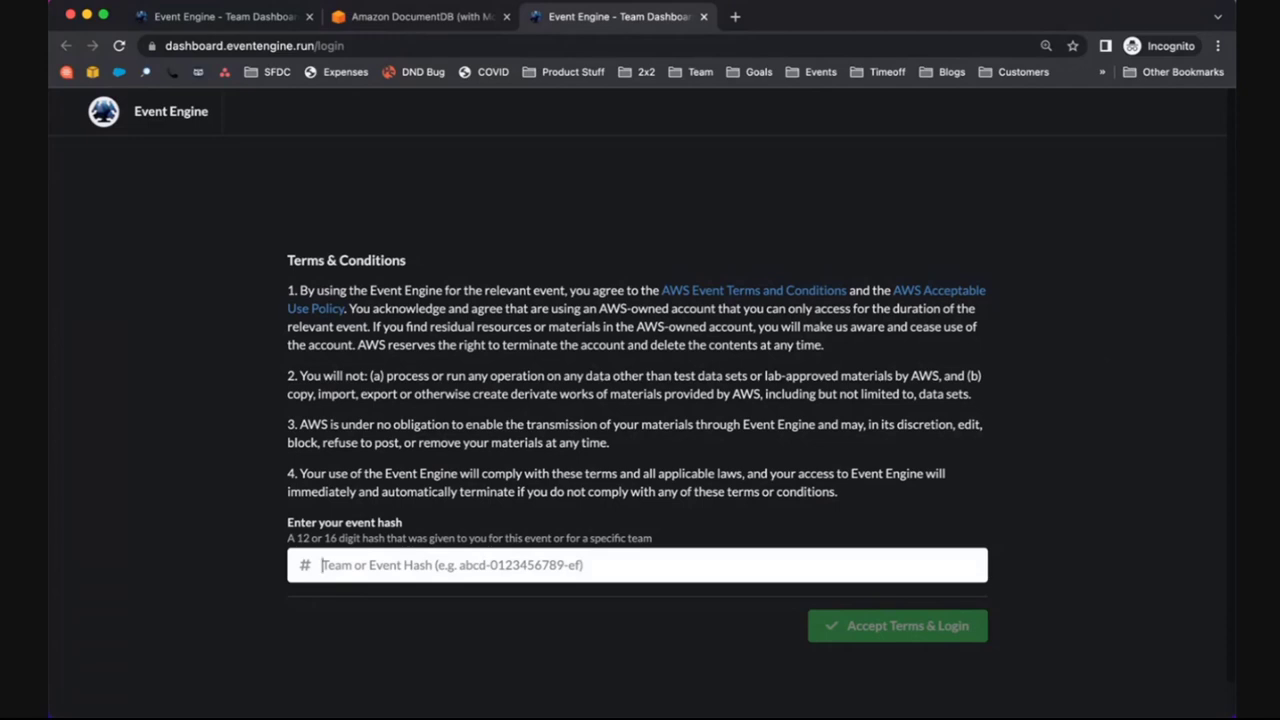
- Paste the team's event hash into the Event Engine field and accept the terms to log in
key(super+Tab)
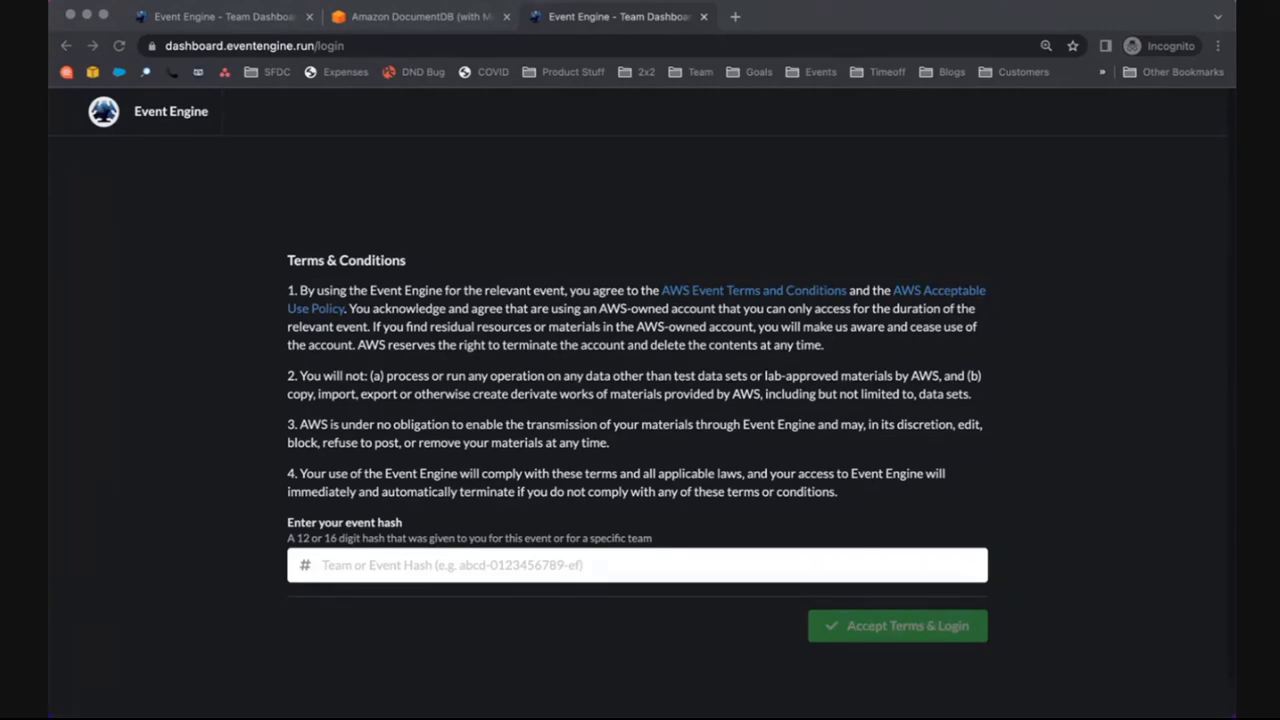
click(440, 566)
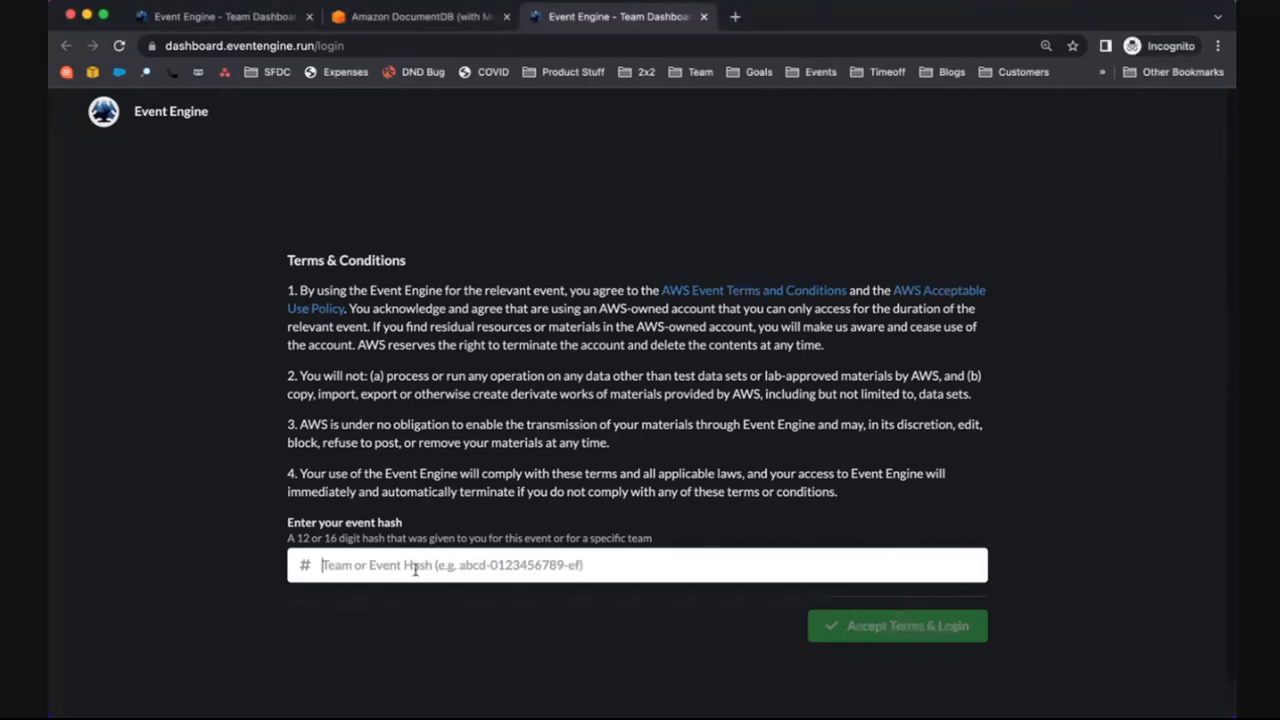
key(super+v)
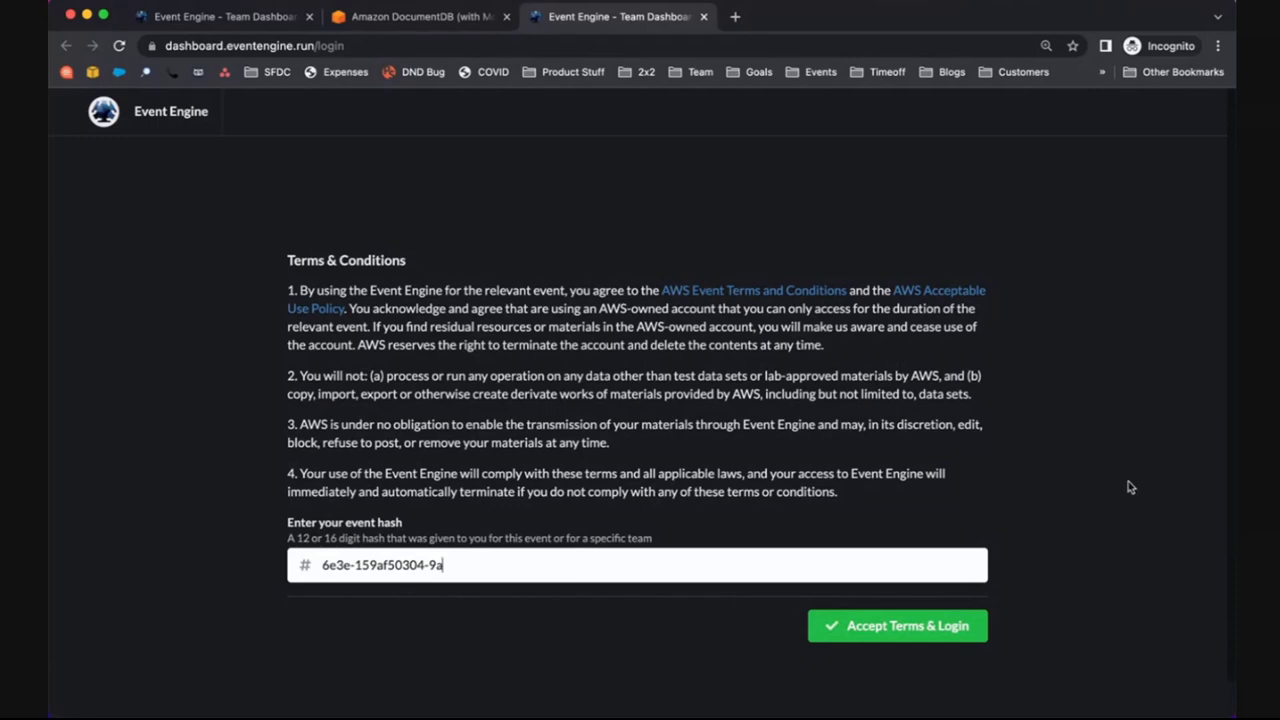
click(902, 632)
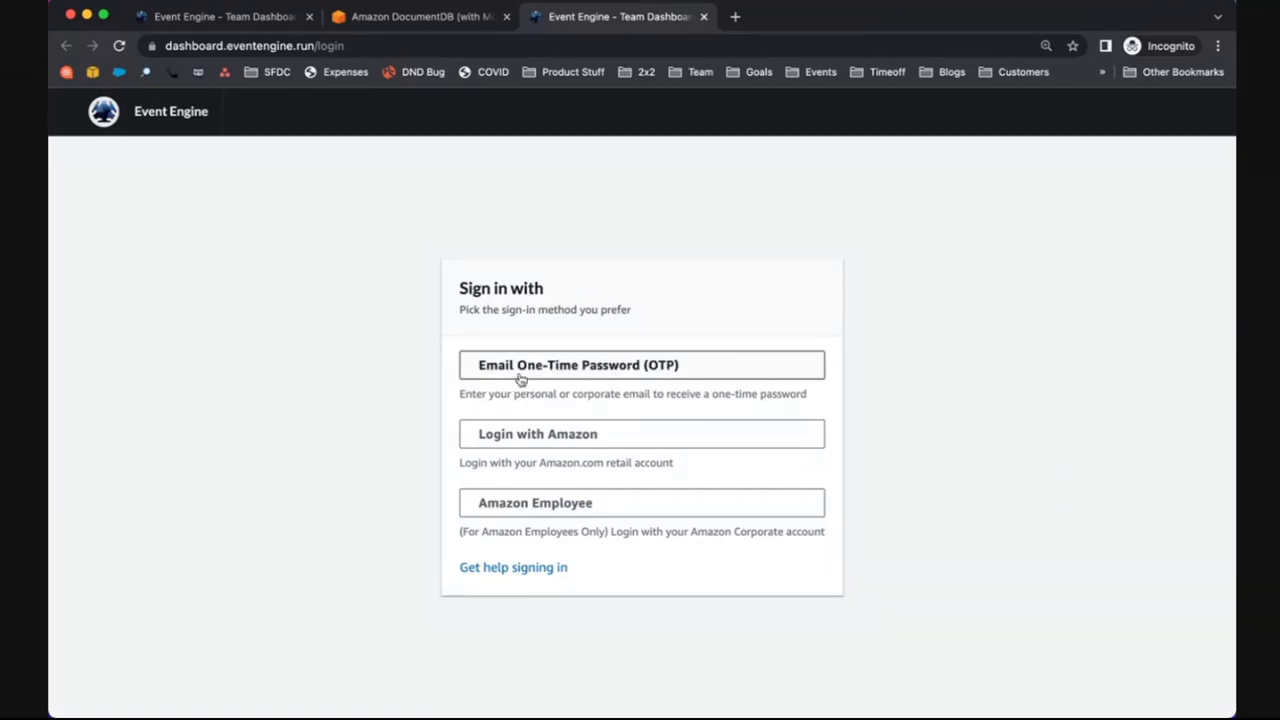
- Choose Email One-Time Password sign-in, enter the user's e-mail address, and request the passcode
click(600, 368)
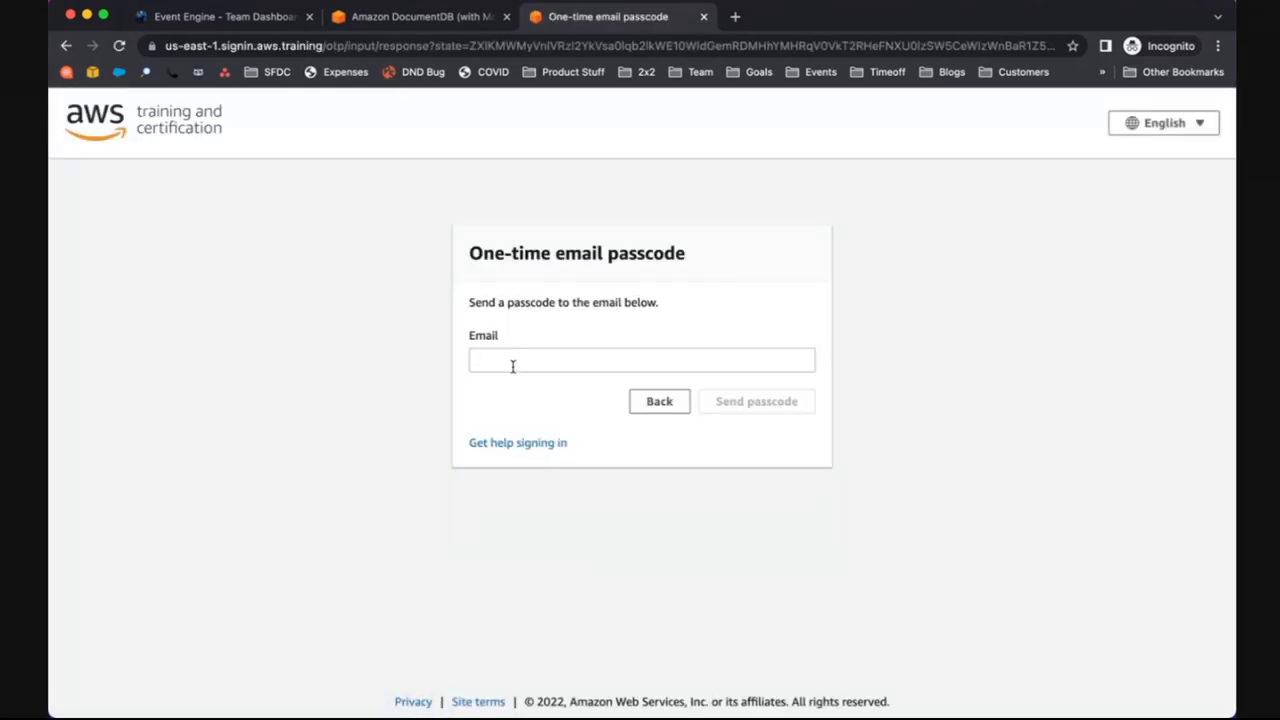
click(512, 366)
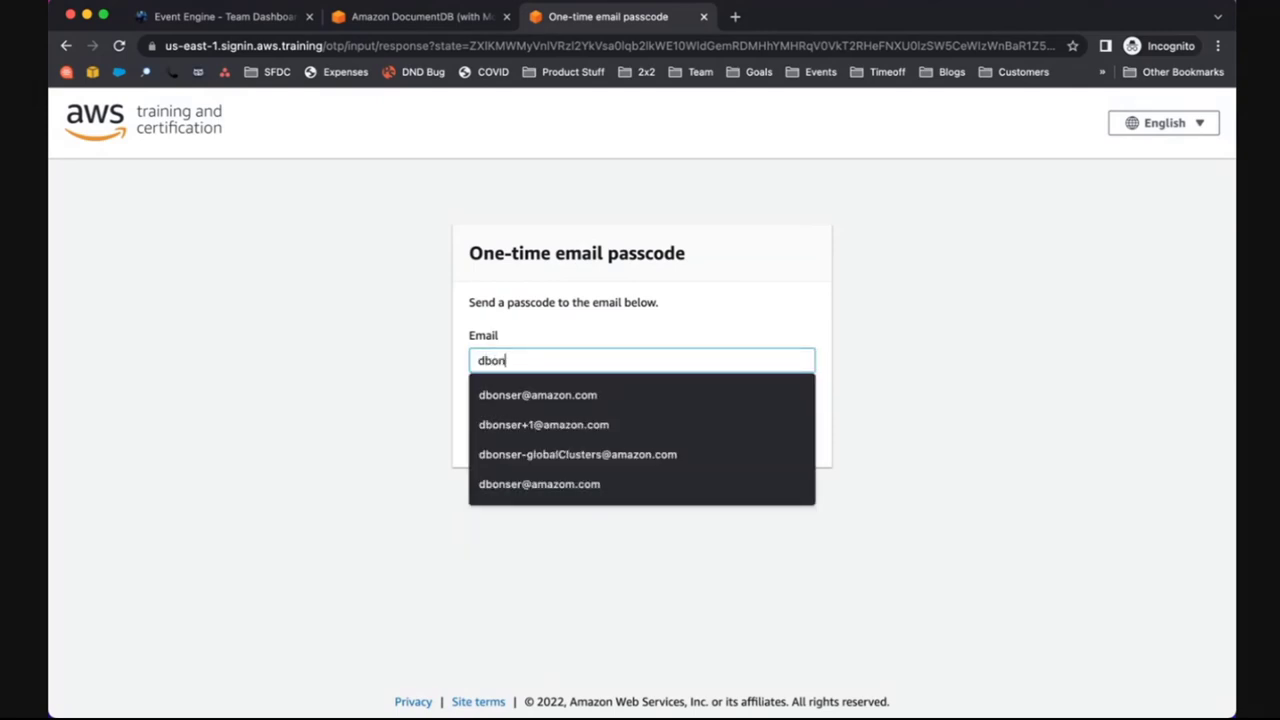
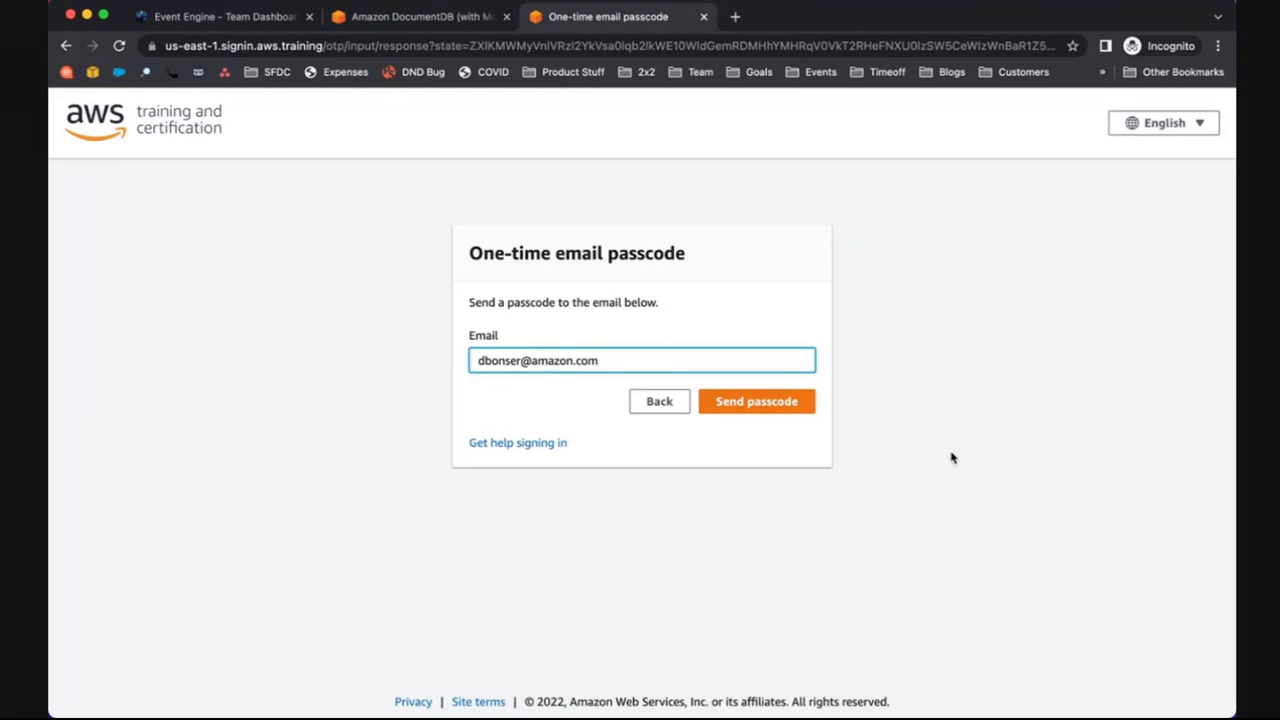
click(758, 402)
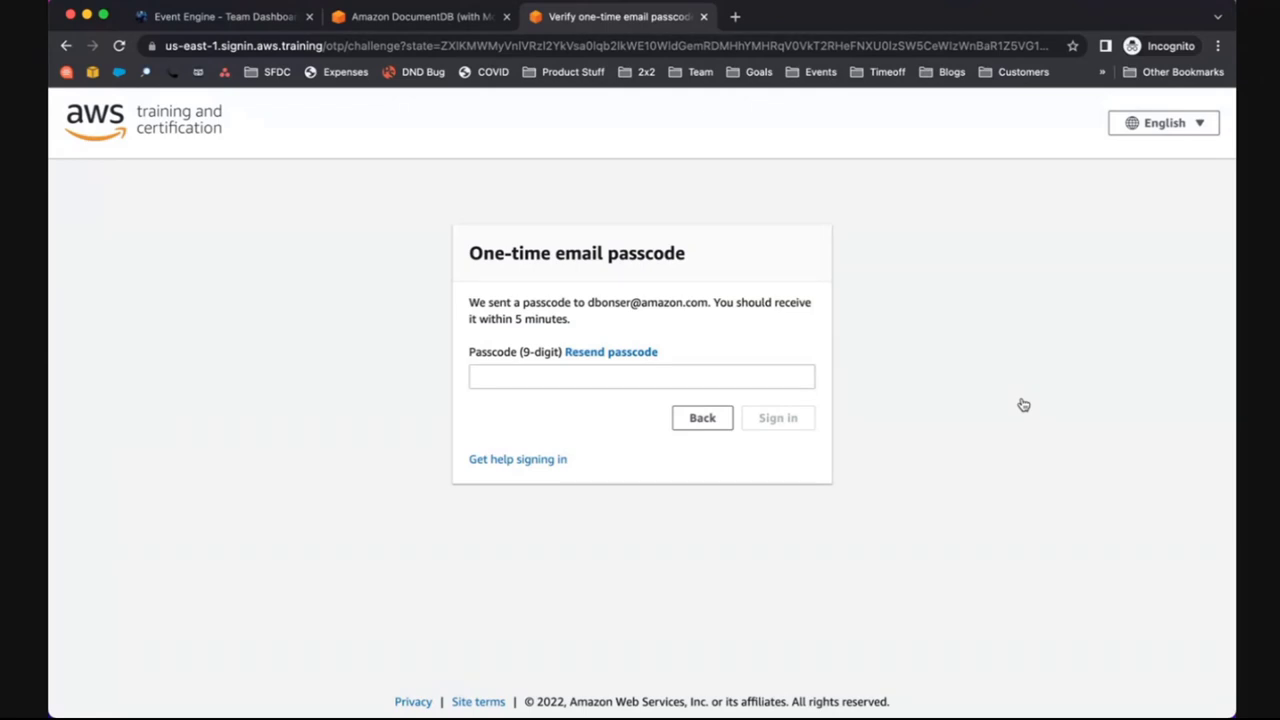
key(super+Tab)
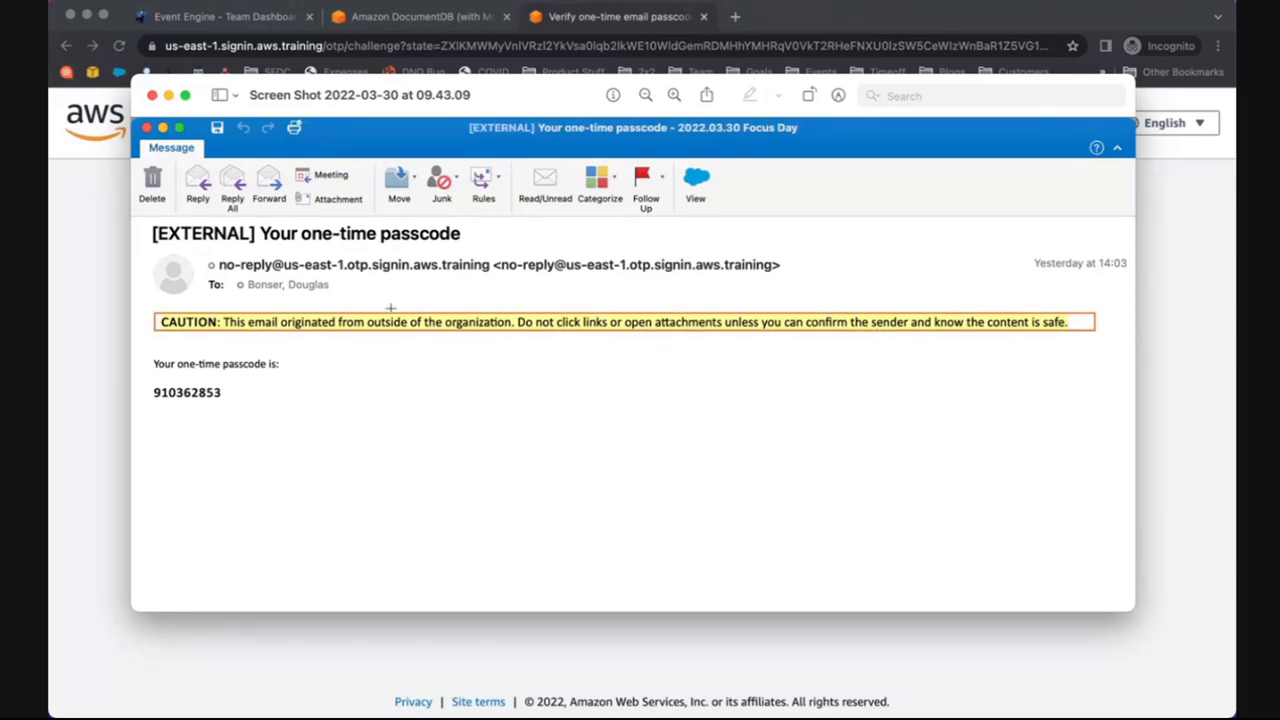
drag(156, 233, 446, 236)
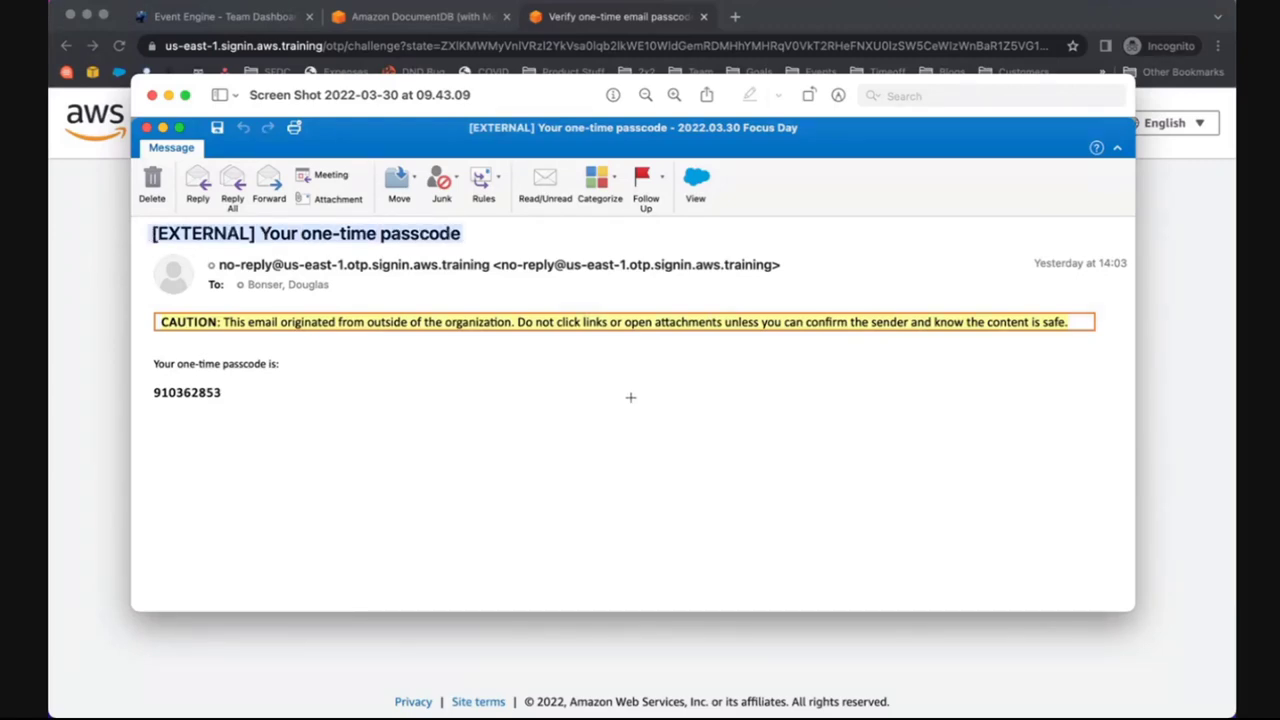
click(189, 401)
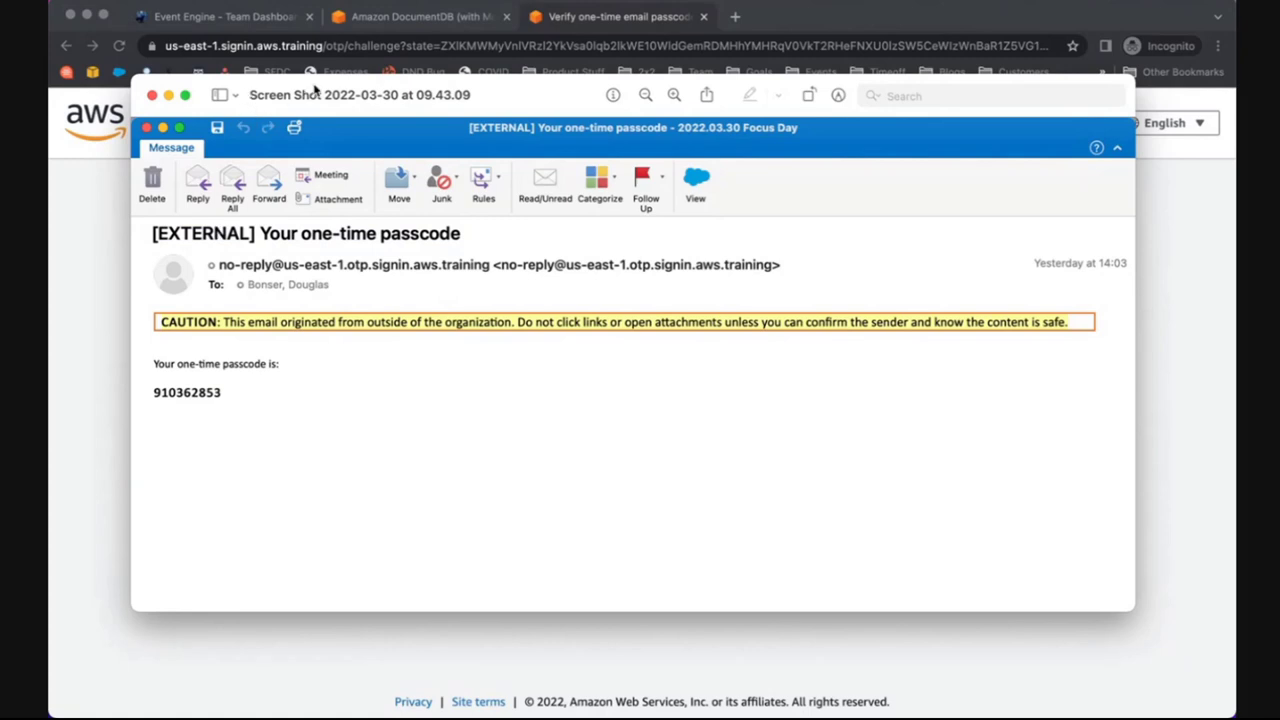
click(168, 95)
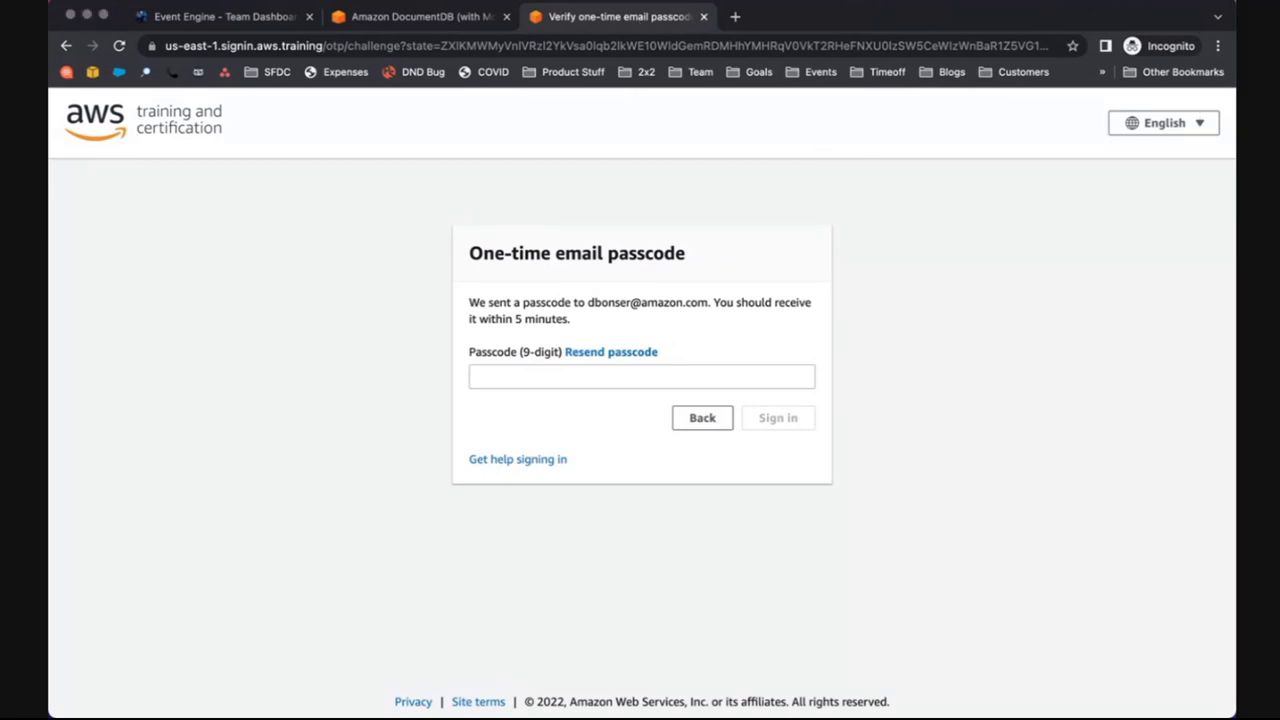
key(super+Tab)
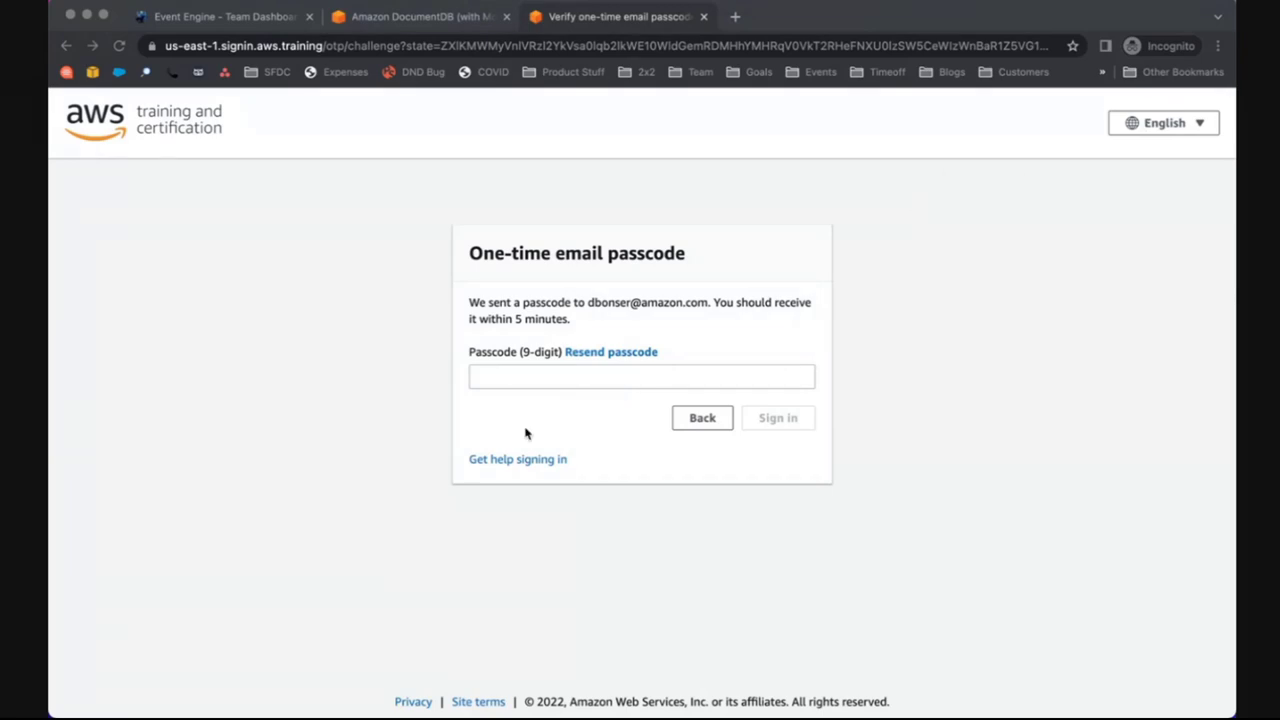
- Enter the 9-digit passcode from the e-mail into the Passcode field
click(500, 376)
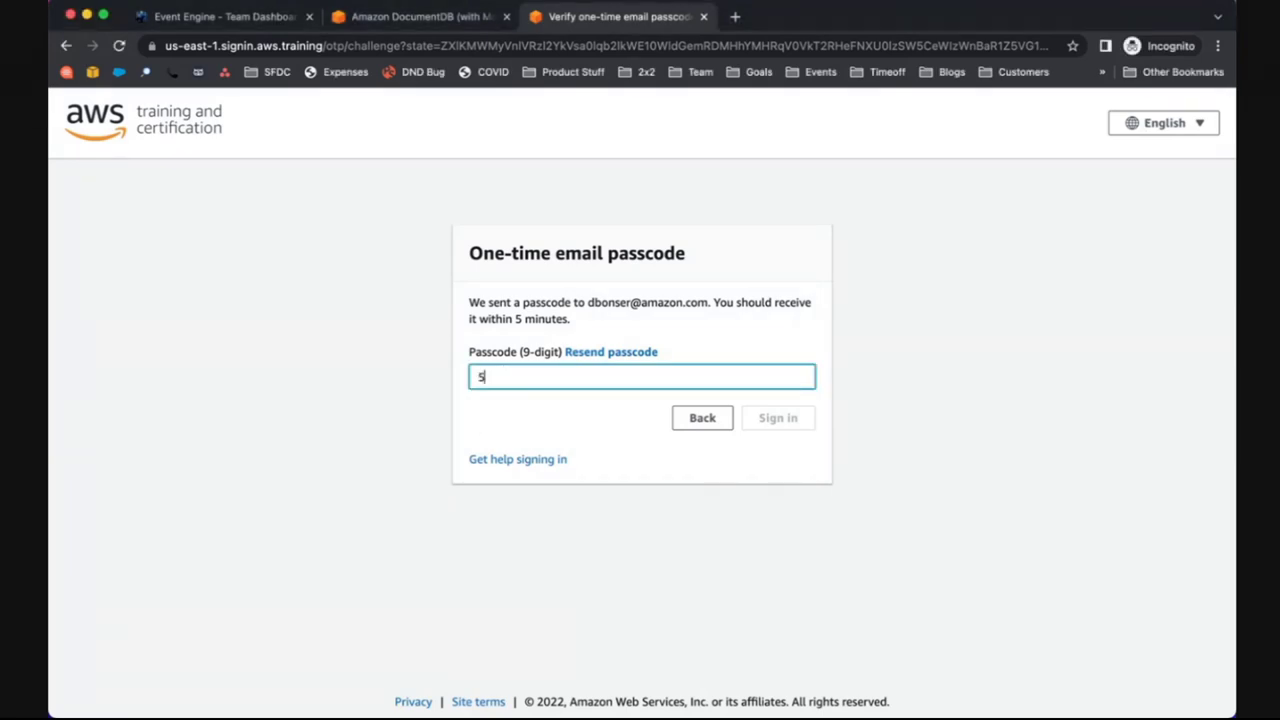
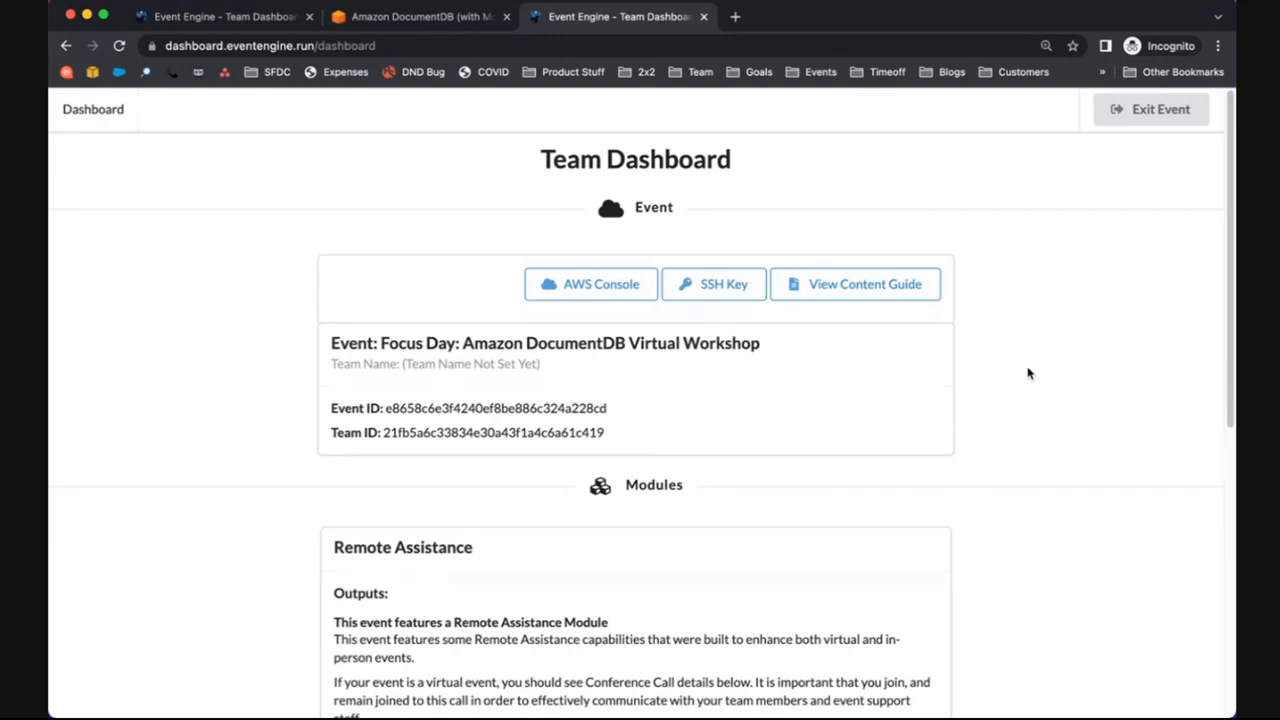
- Open the team's AWS Management Console in a new tab from the Team Dashboard's AWS Console login details
click(590, 288)
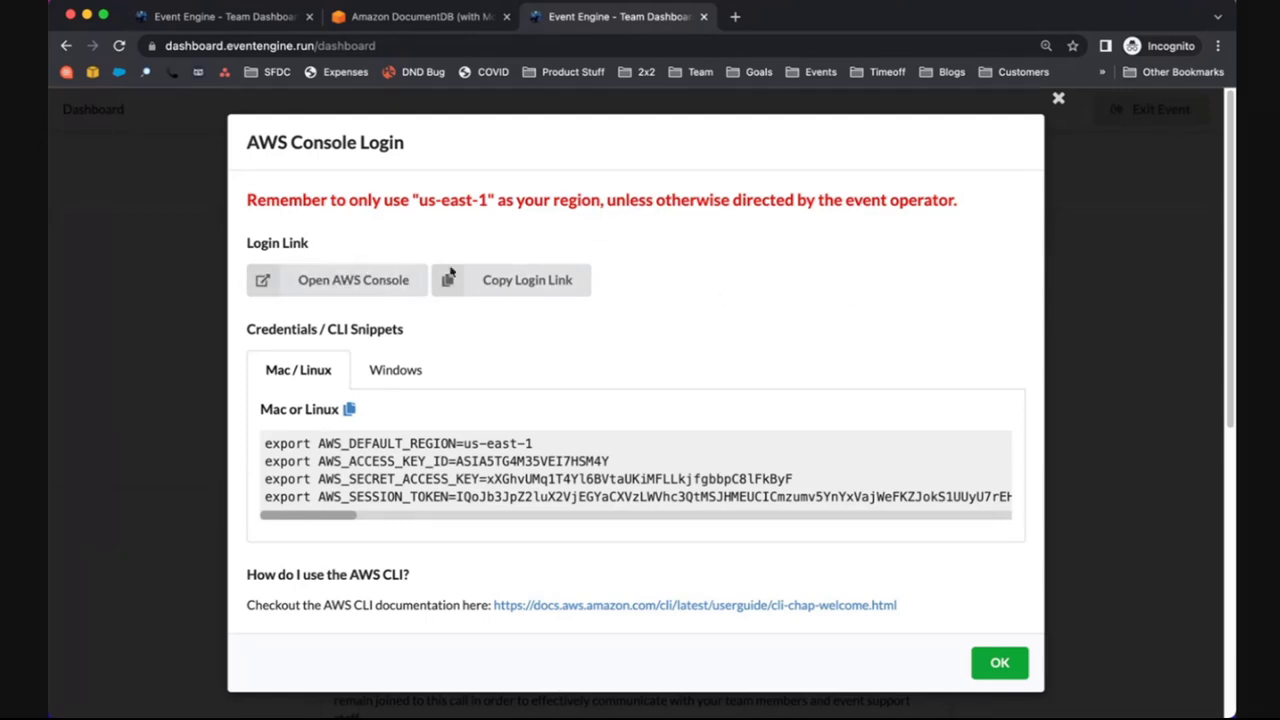
click(335, 285)
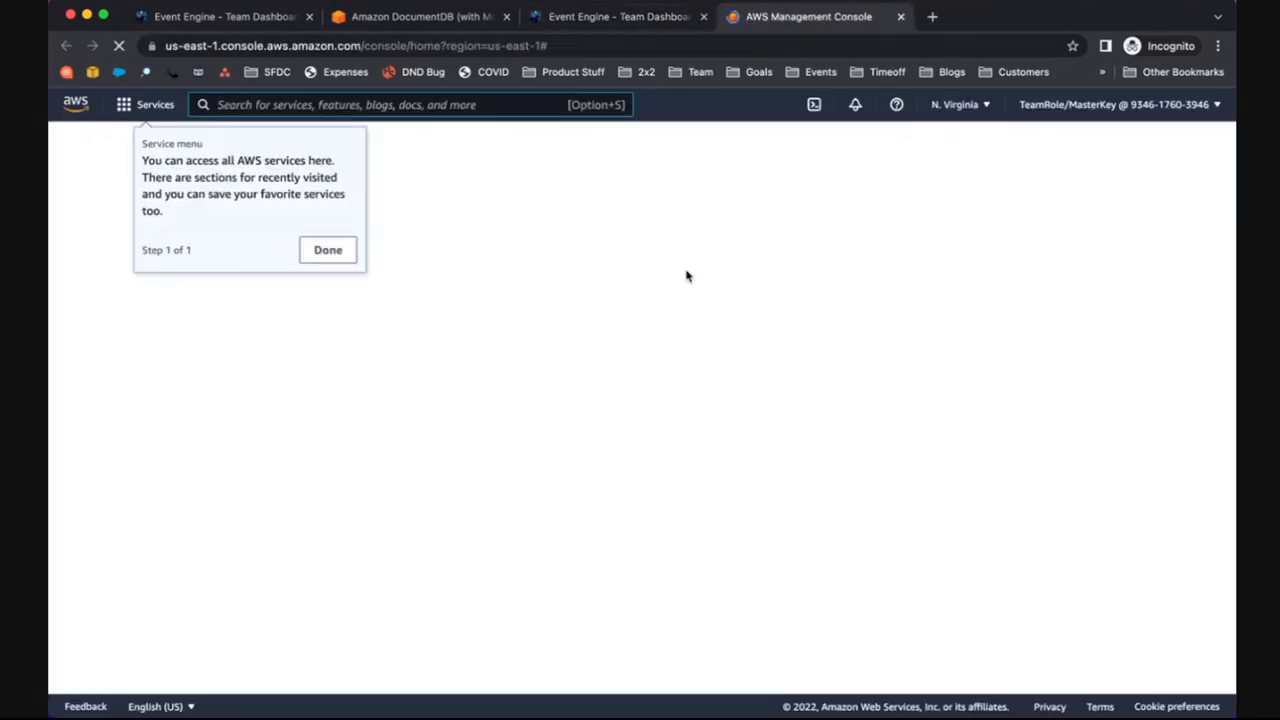
- Dismiss the services tour tip and New Console Home offer, and hide the browser's bookmarks bar
click(345, 260)
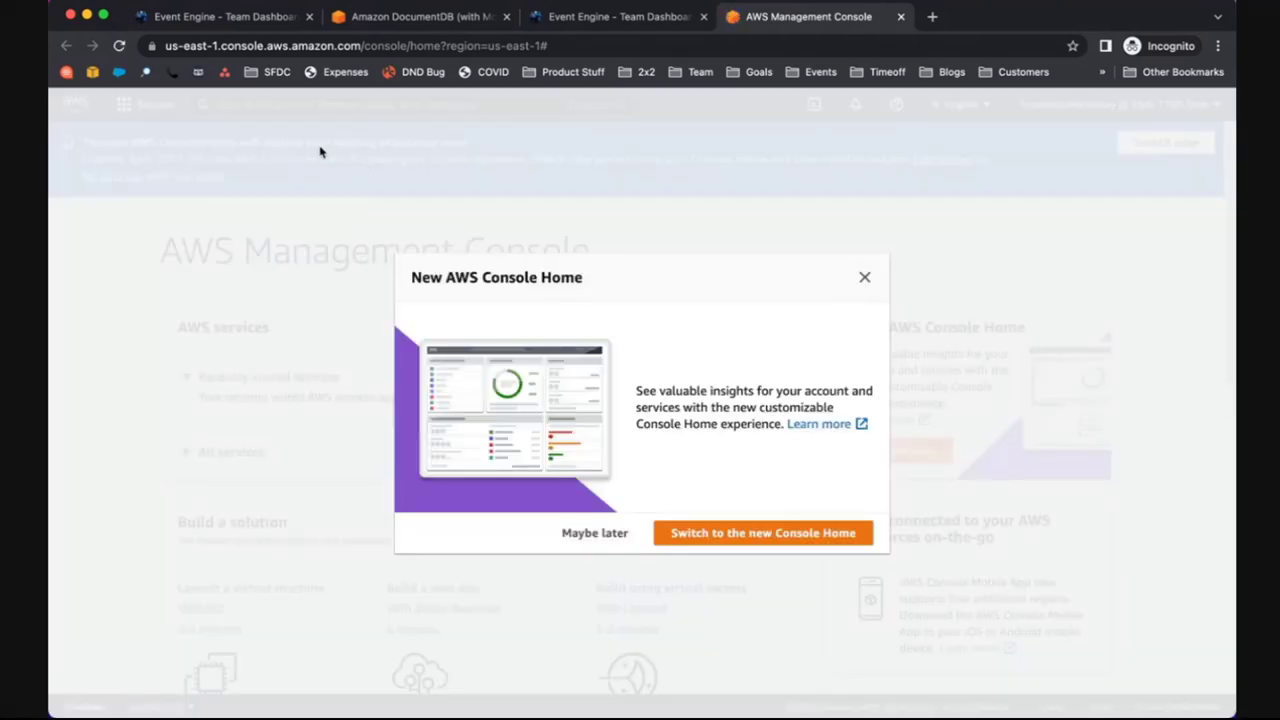
click(864, 277)
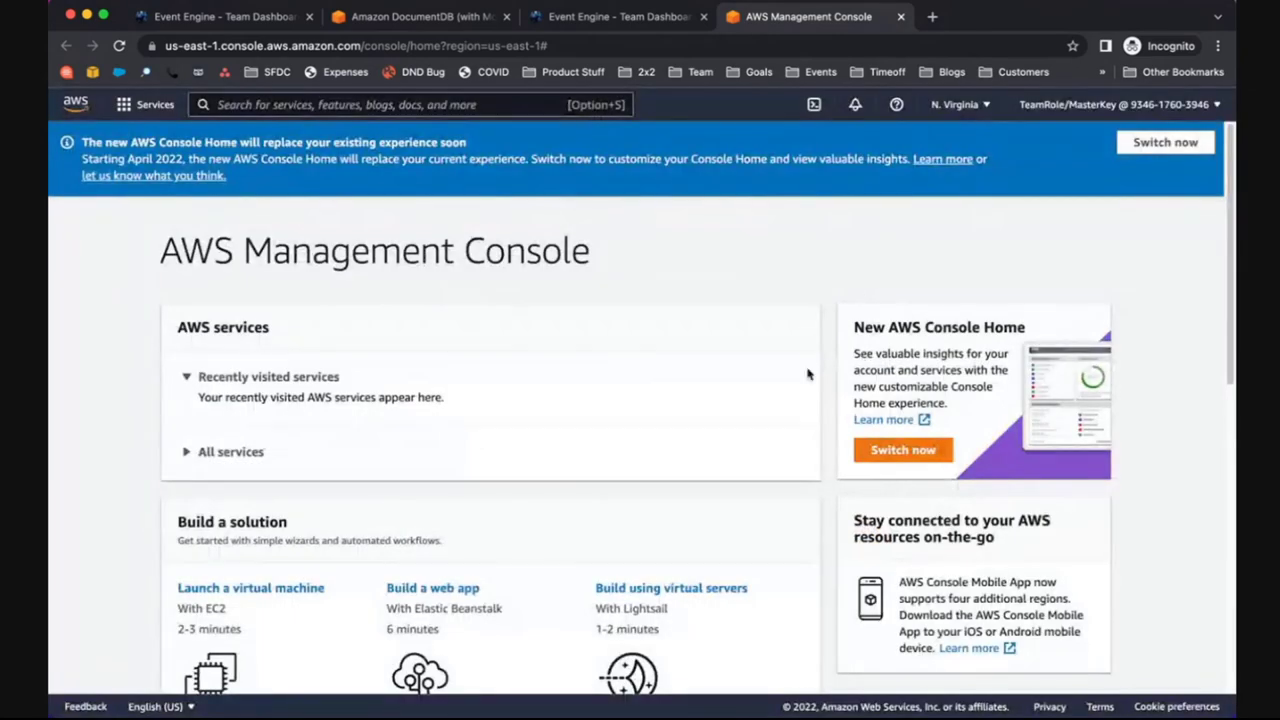
click(232, 0)
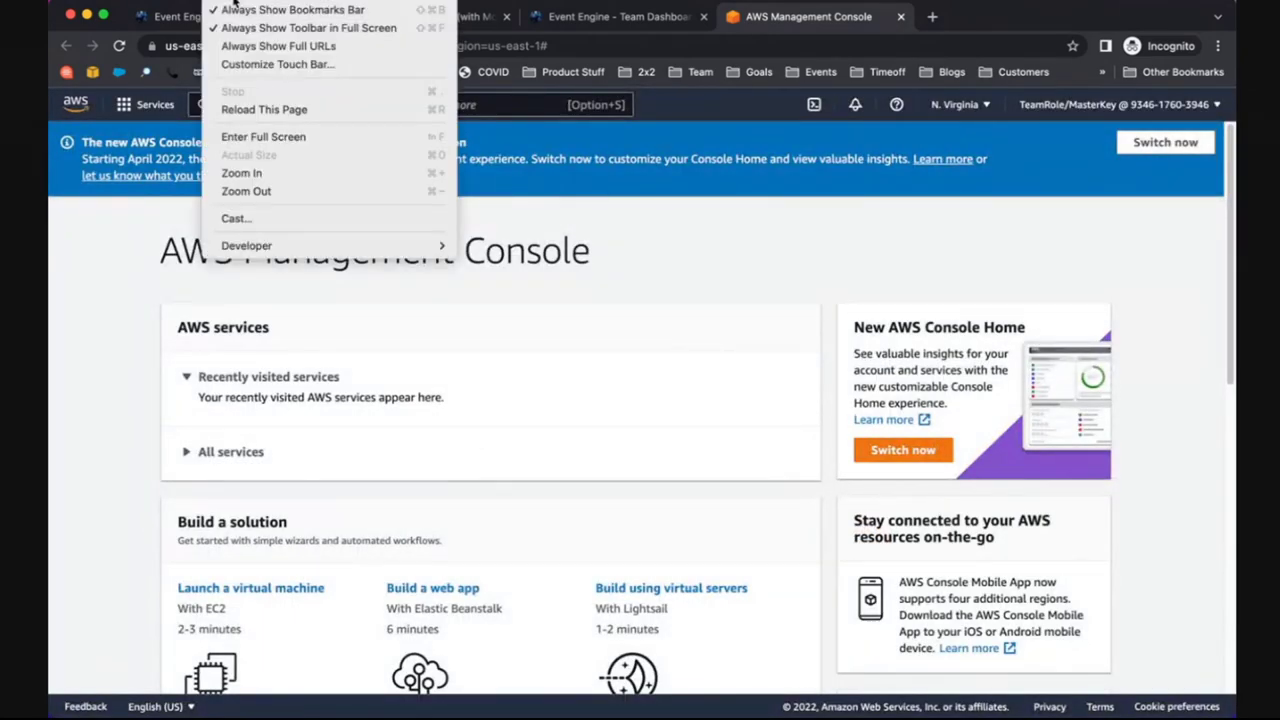
click(236, 10)
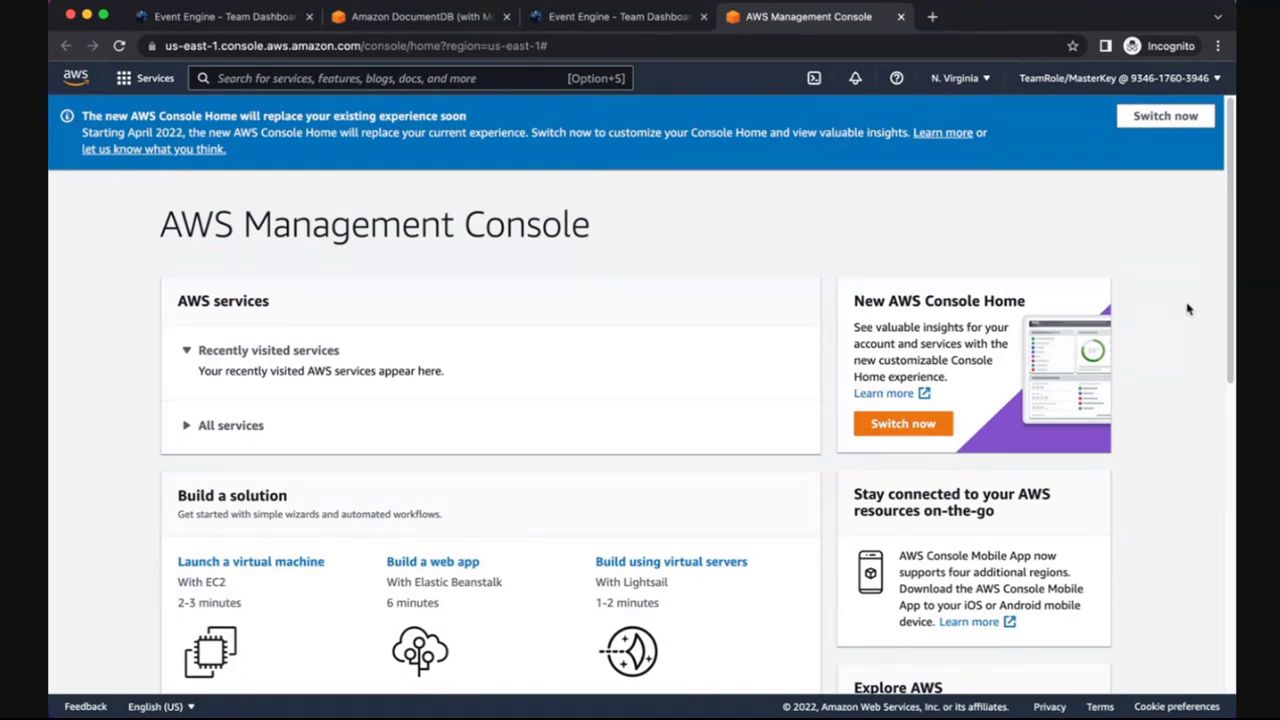
- Review the console login details again on the Event Engine dashboard
click(586, 24)
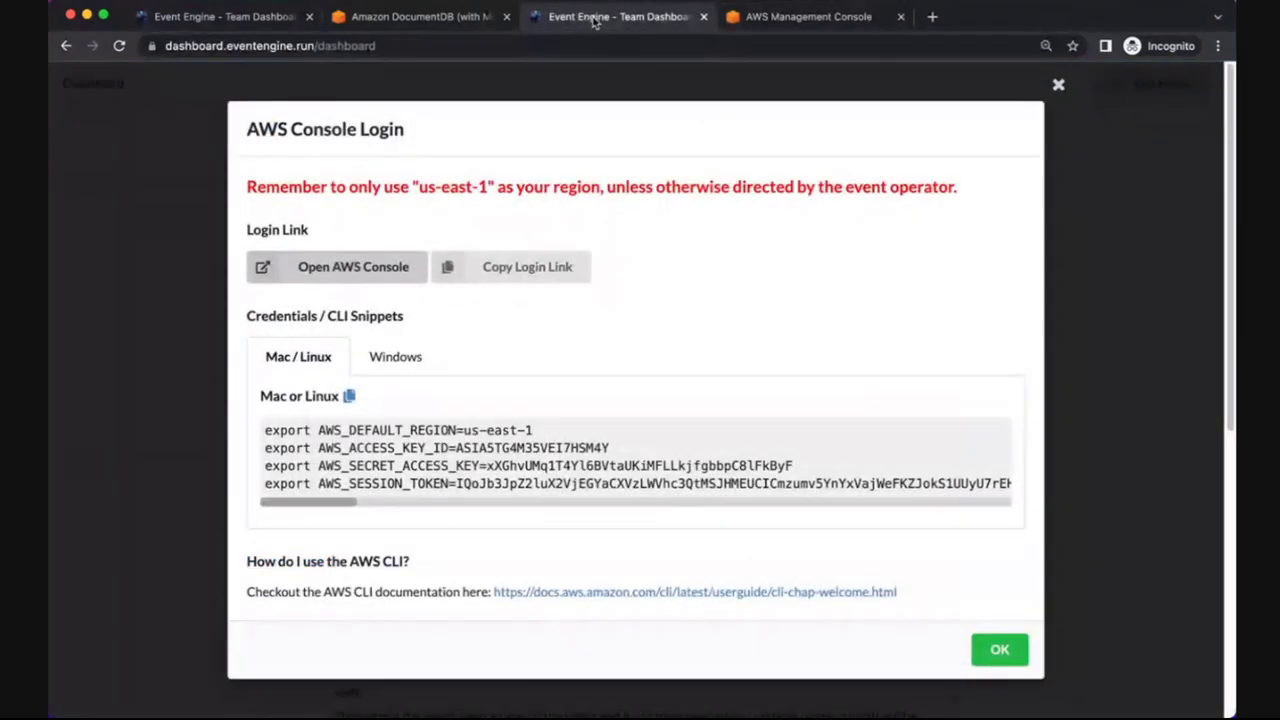
click(1058, 88)
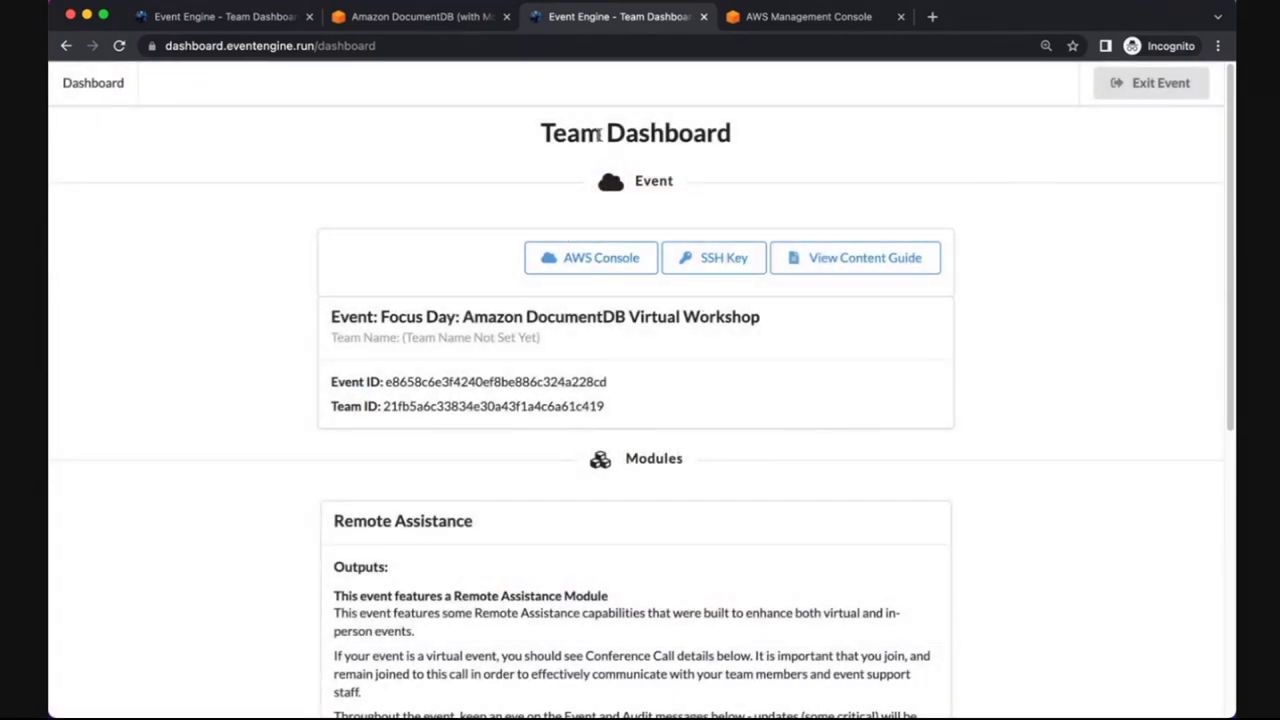
drag(567, 134, 694, 134)
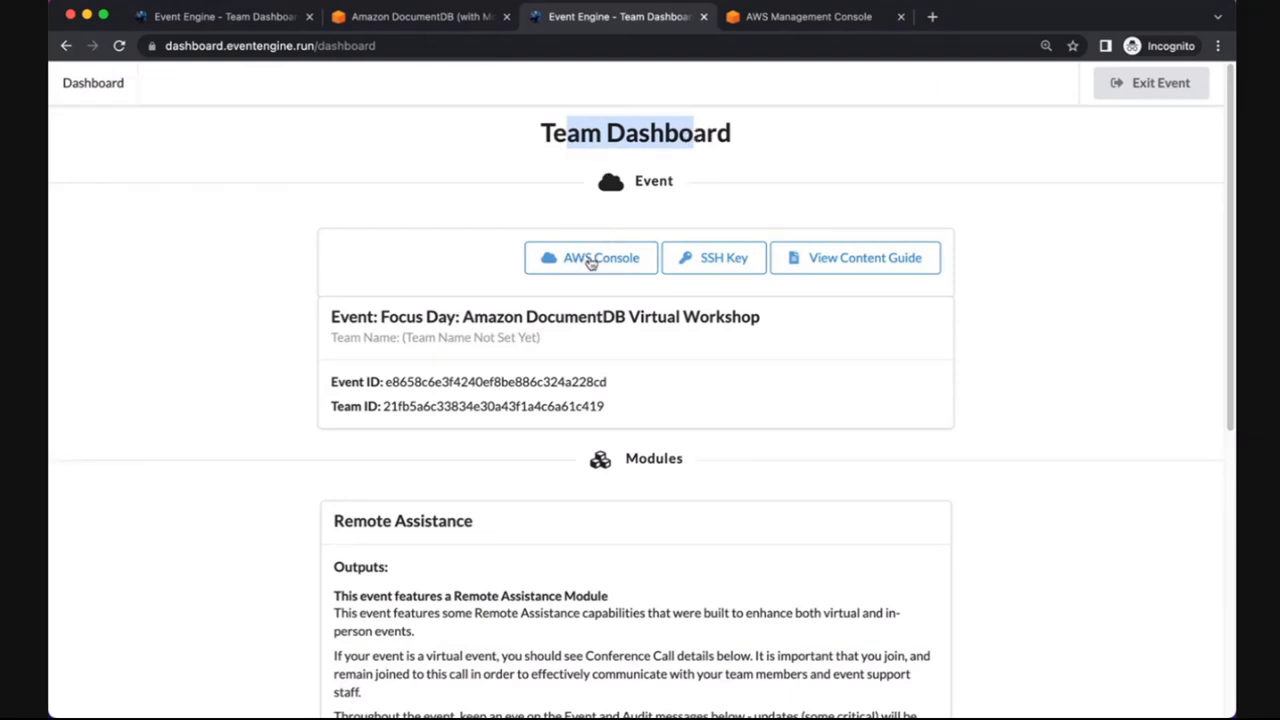
click(588, 262)
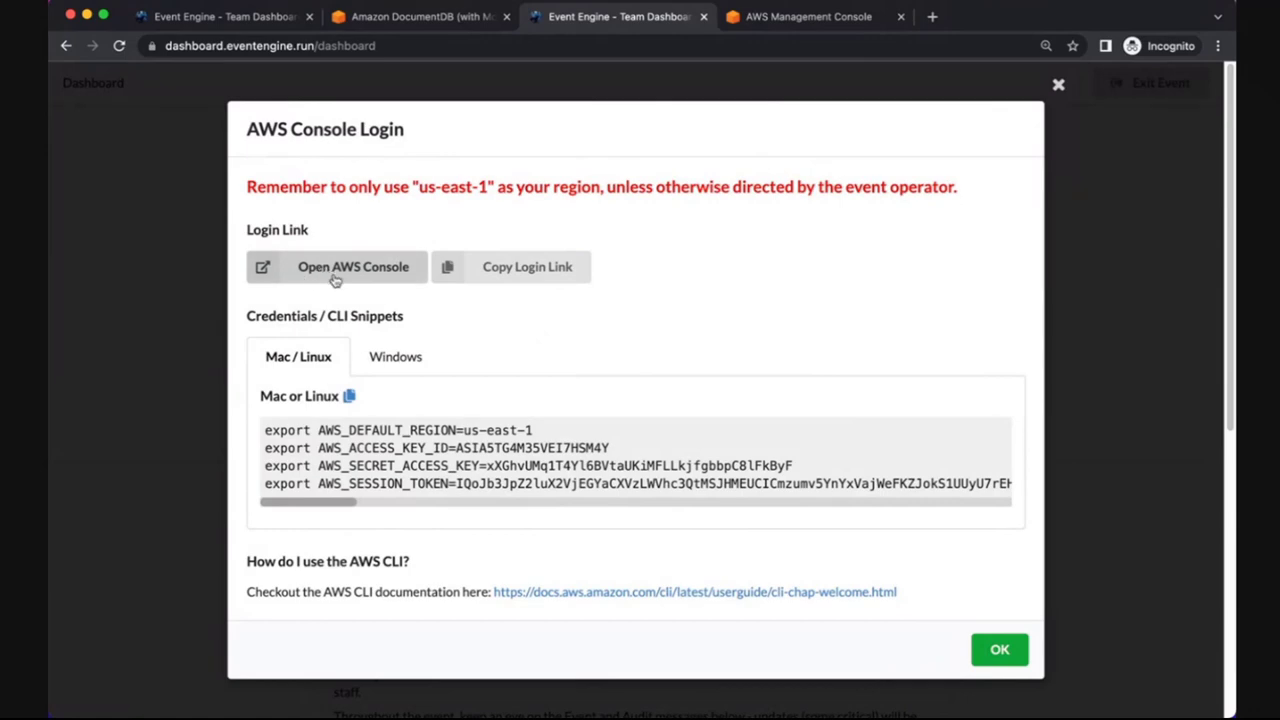
click(1058, 86)
- Enlarge the console home page, then scroll through the DocumentDB workshop's Event Engine page
click(830, 17)
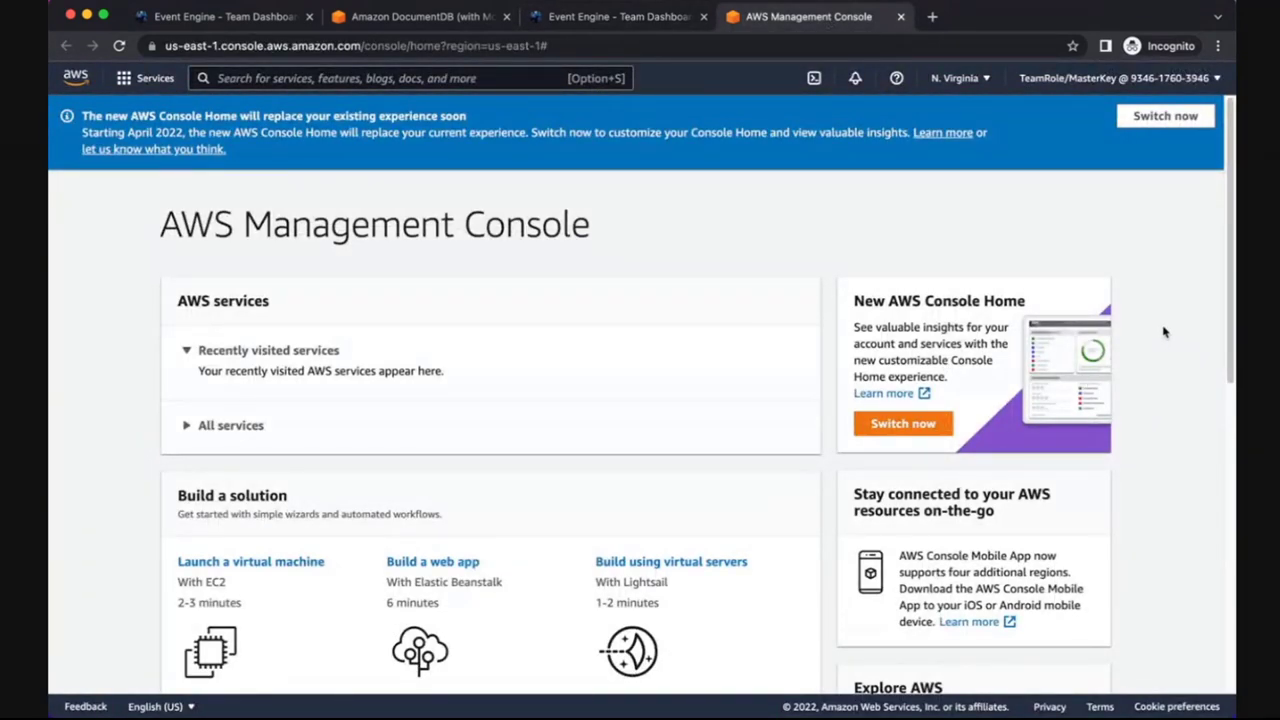
key(super+equal)
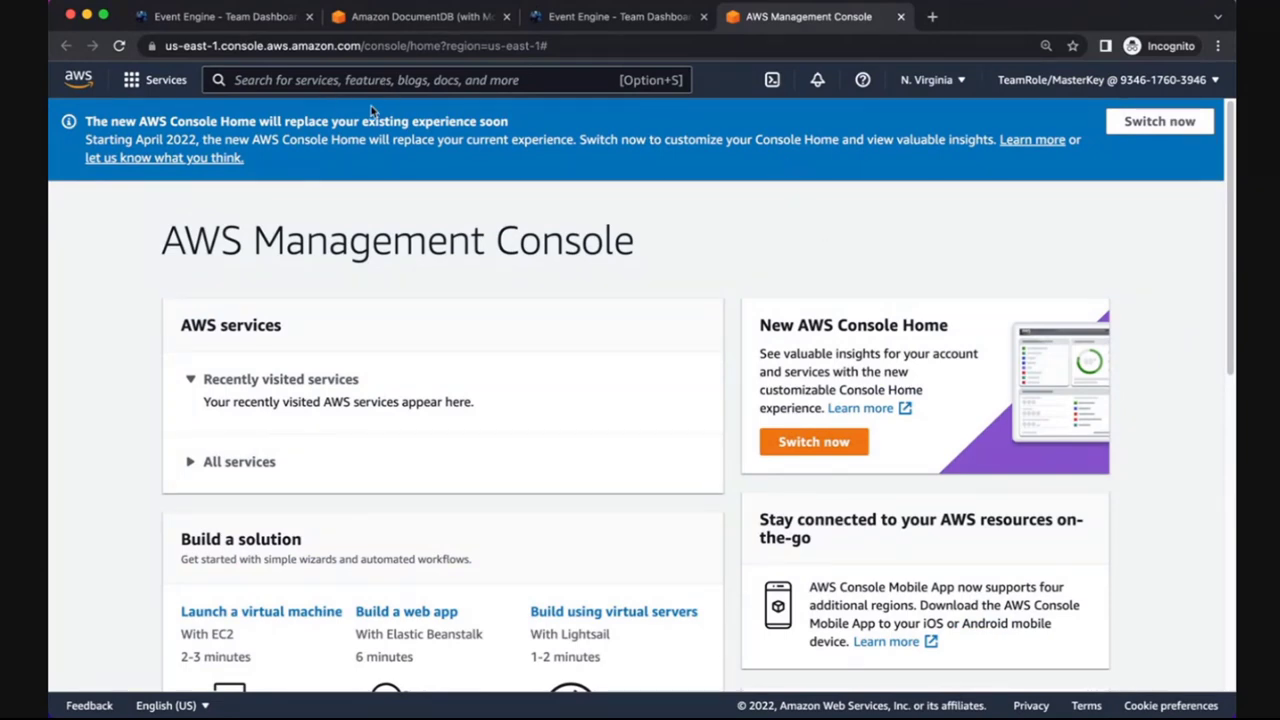
click(395, 18)
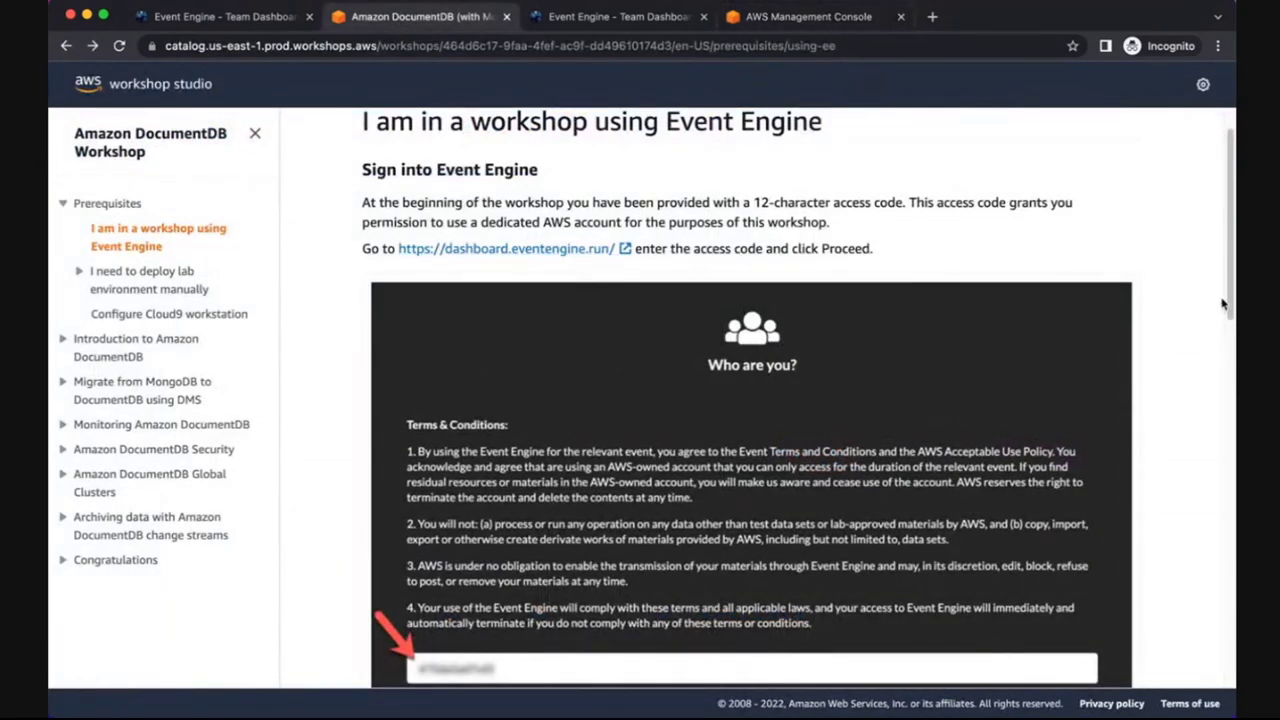
drag(1228, 305, 1229, 643)
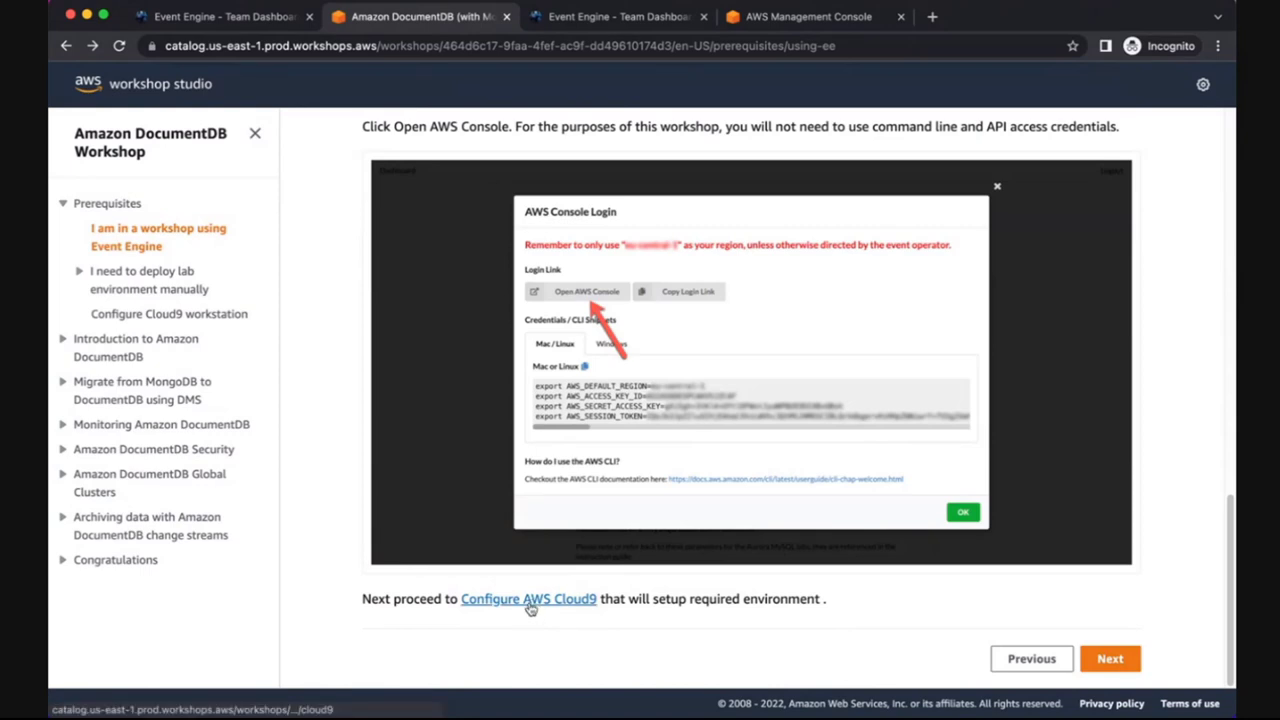
- Follow the 'Configure AWS Cloud9' link to the Configure Cloud9 workstation instructions
click(530, 600)
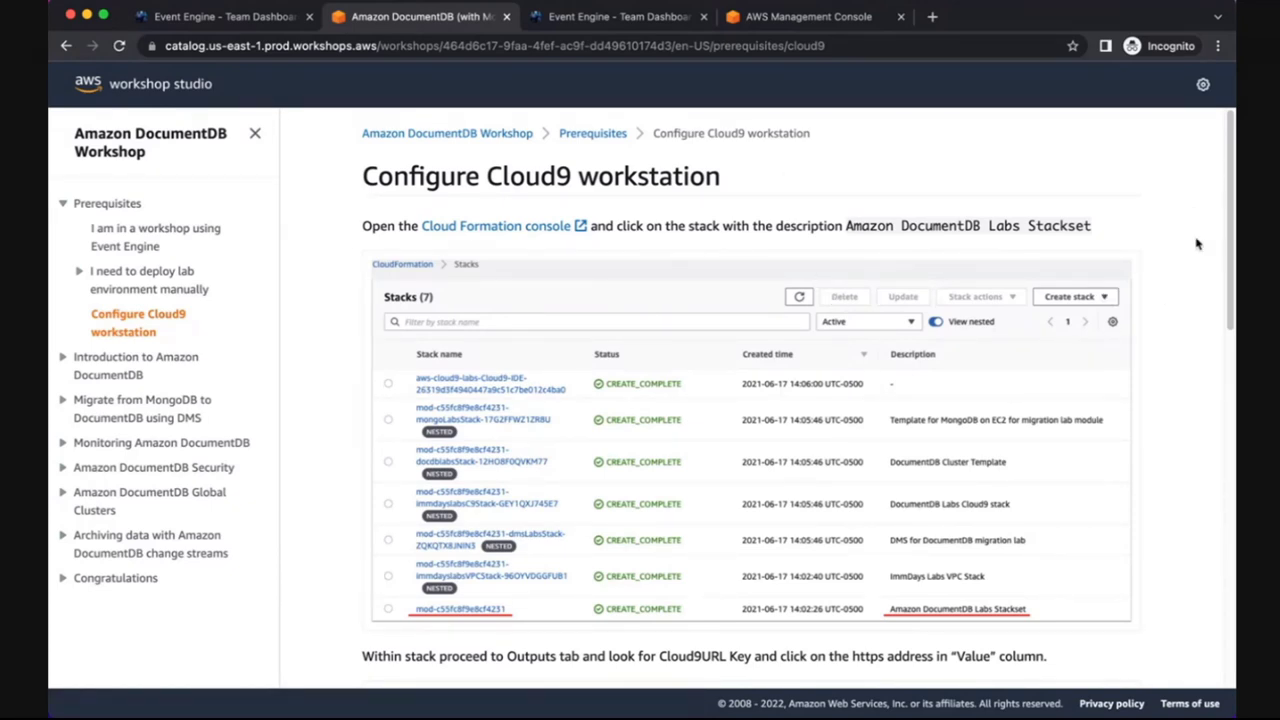
drag(1232, 183, 1234, 200)
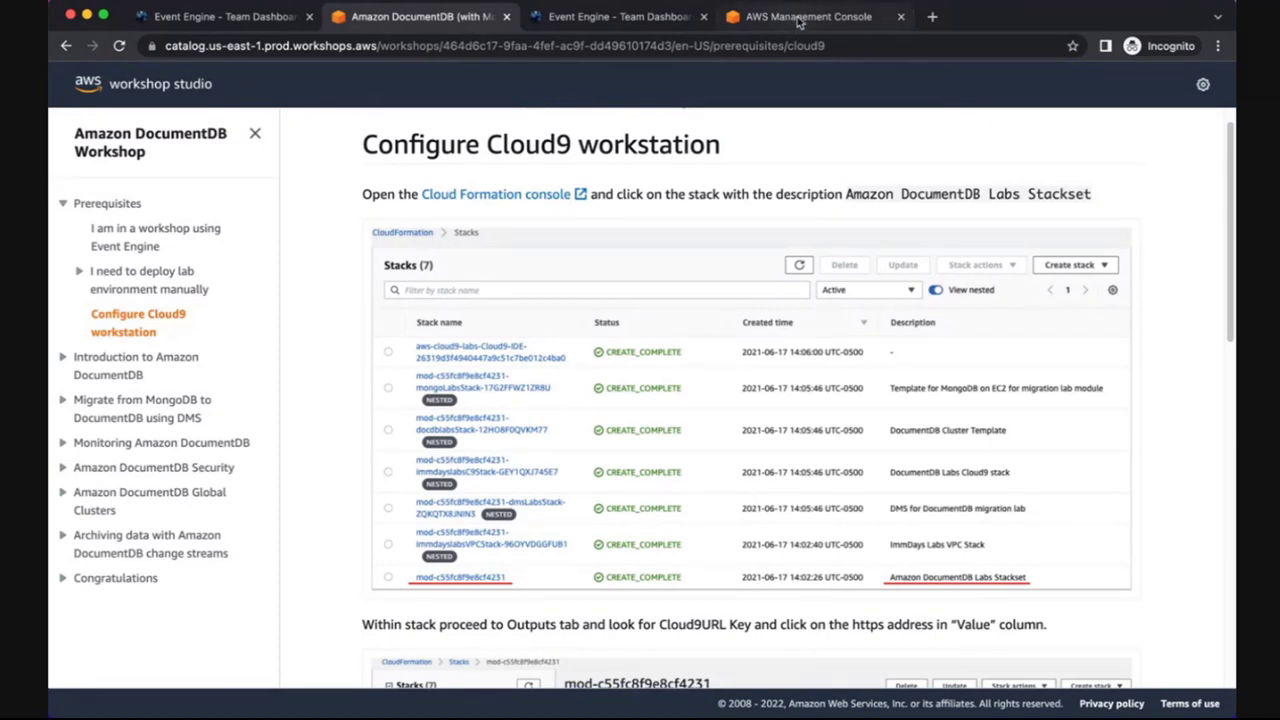
- In the CloudFormation console, find and open the Amazon DocumentDB Labs Stackset stack mod-c55fc8f9e8cf4231
click(497, 196)
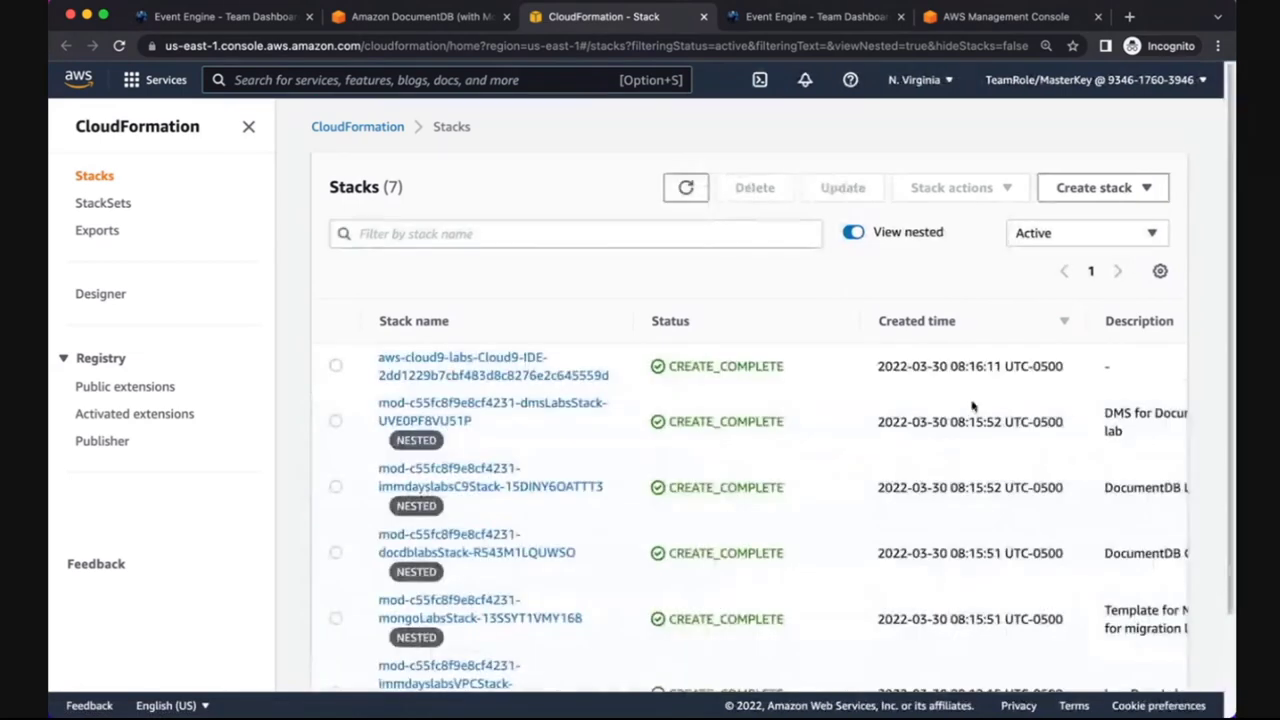
scroll(1233, 280, down, 1)
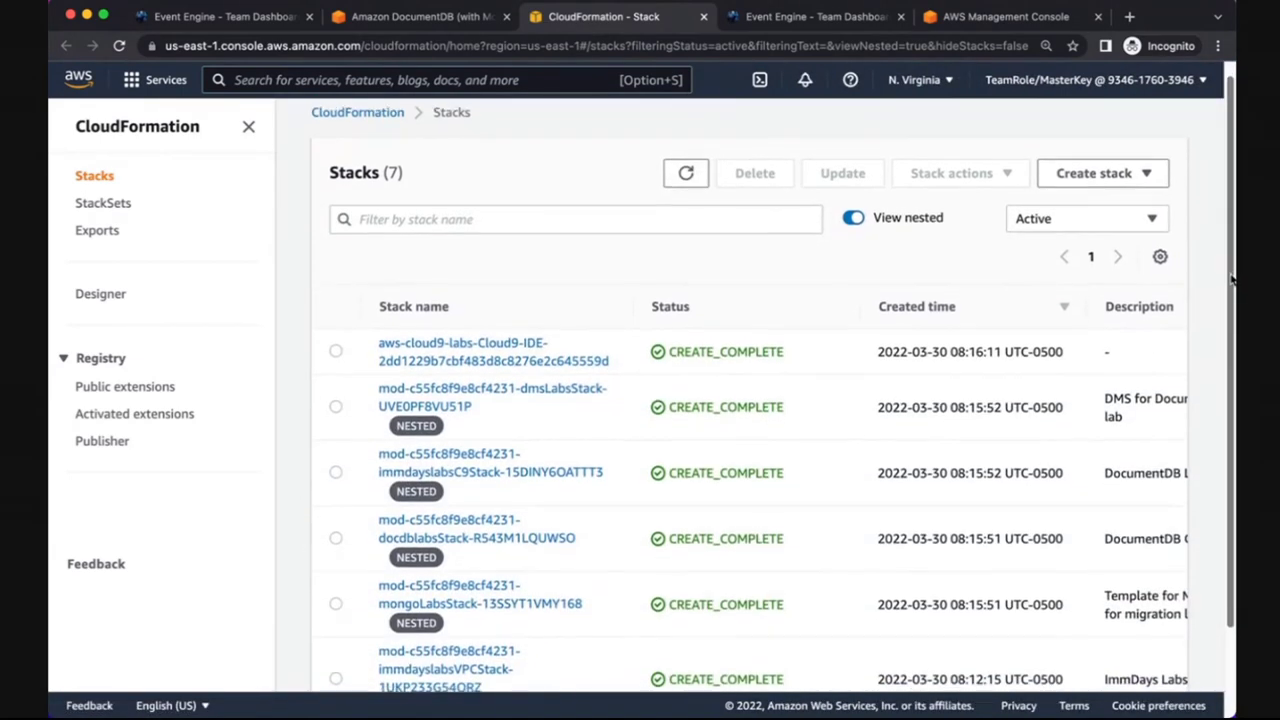
scroll(1233, 280, down, 4)
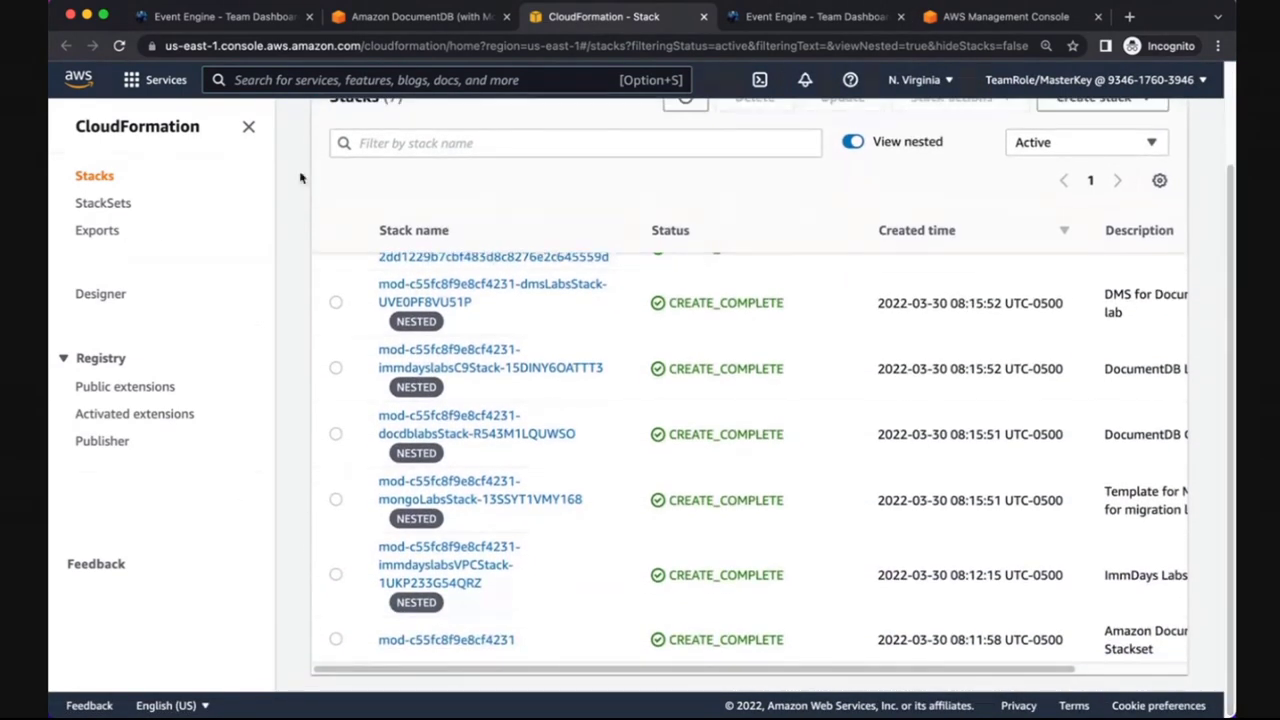
click(248, 126)
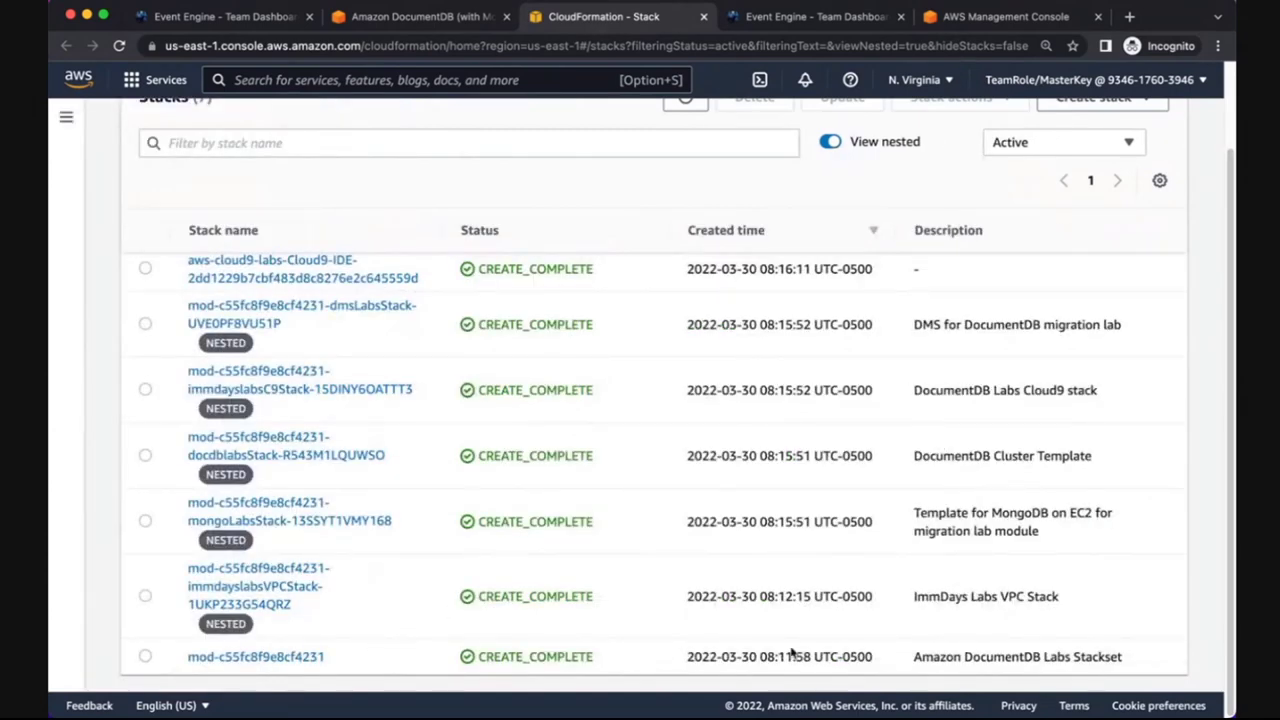
double_click(933, 231)
drag(914, 656, 1080, 650)
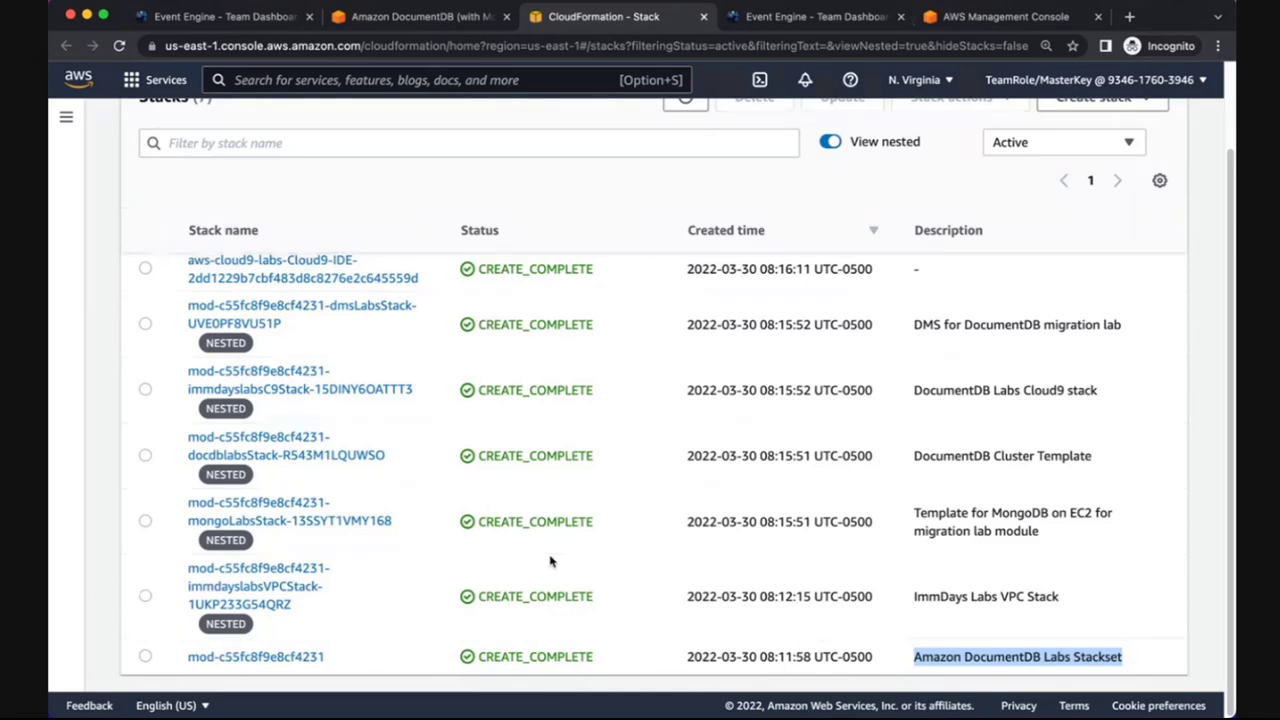
click(258, 660)
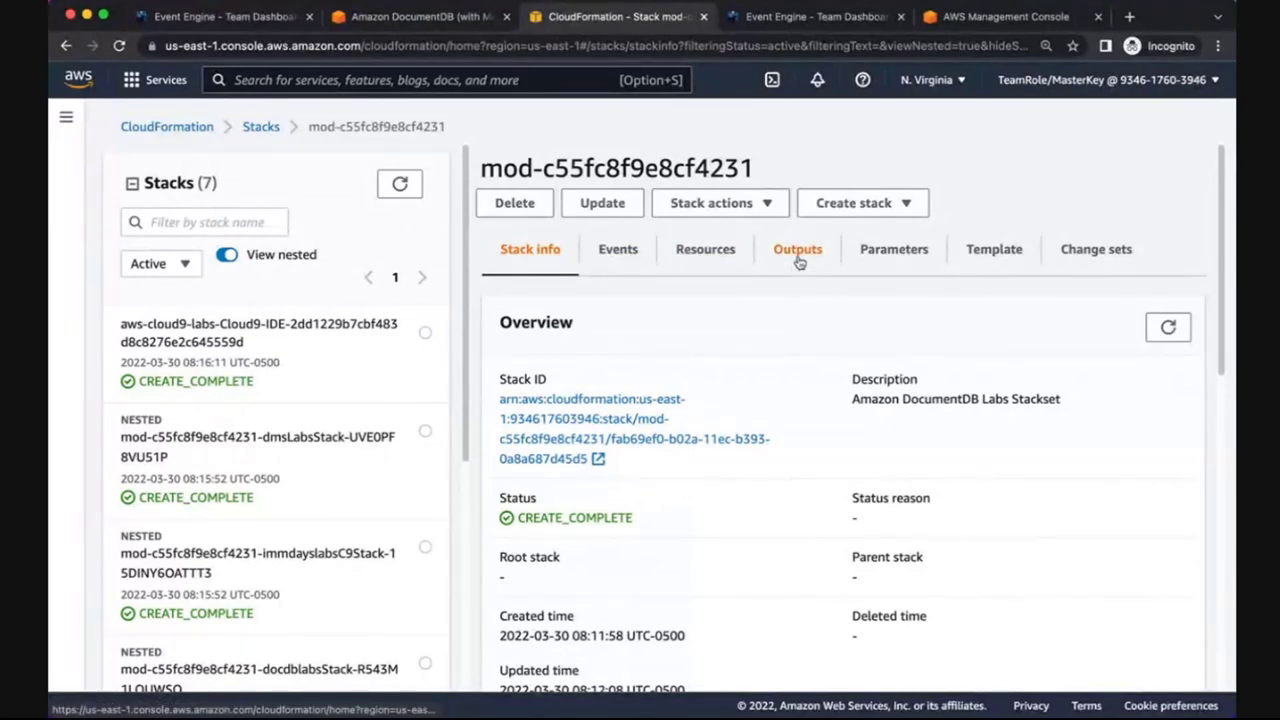
- Show the Labs Stackset stack's Outputs and launch the Cloud9 IDE from the Cloud9URL value
click(65, 45)
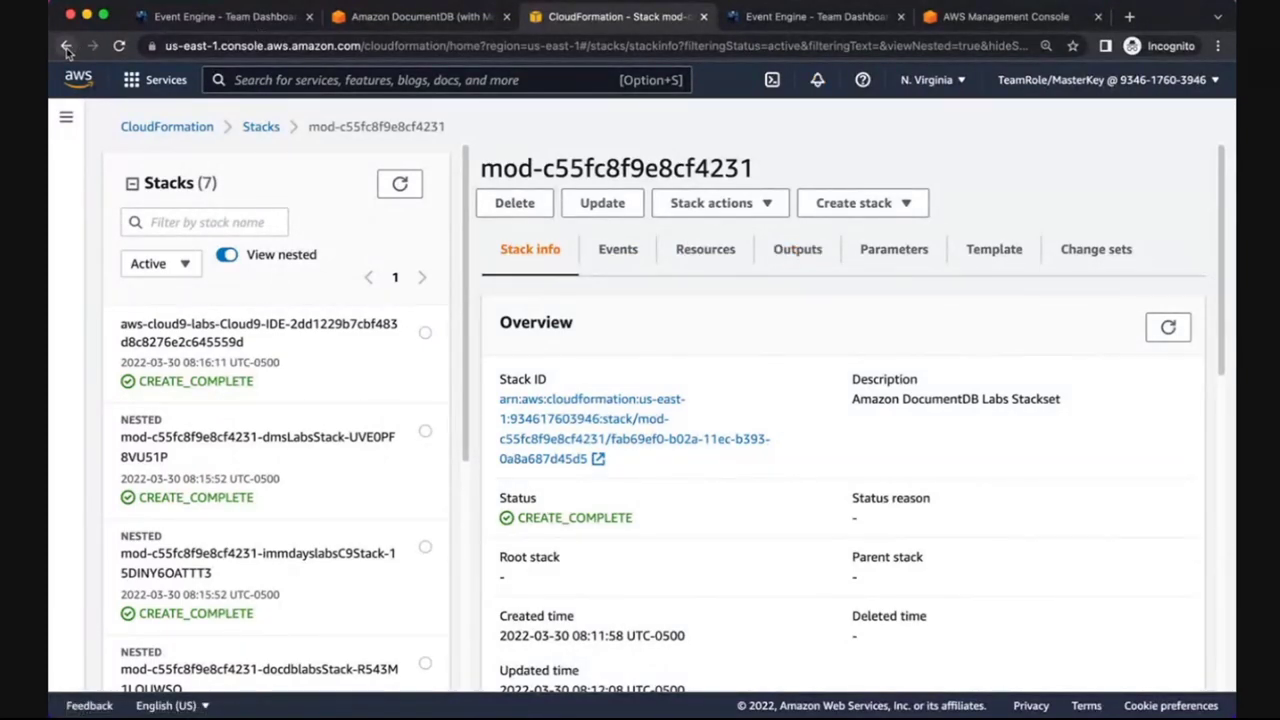
scroll(1178, 615, down, 3)
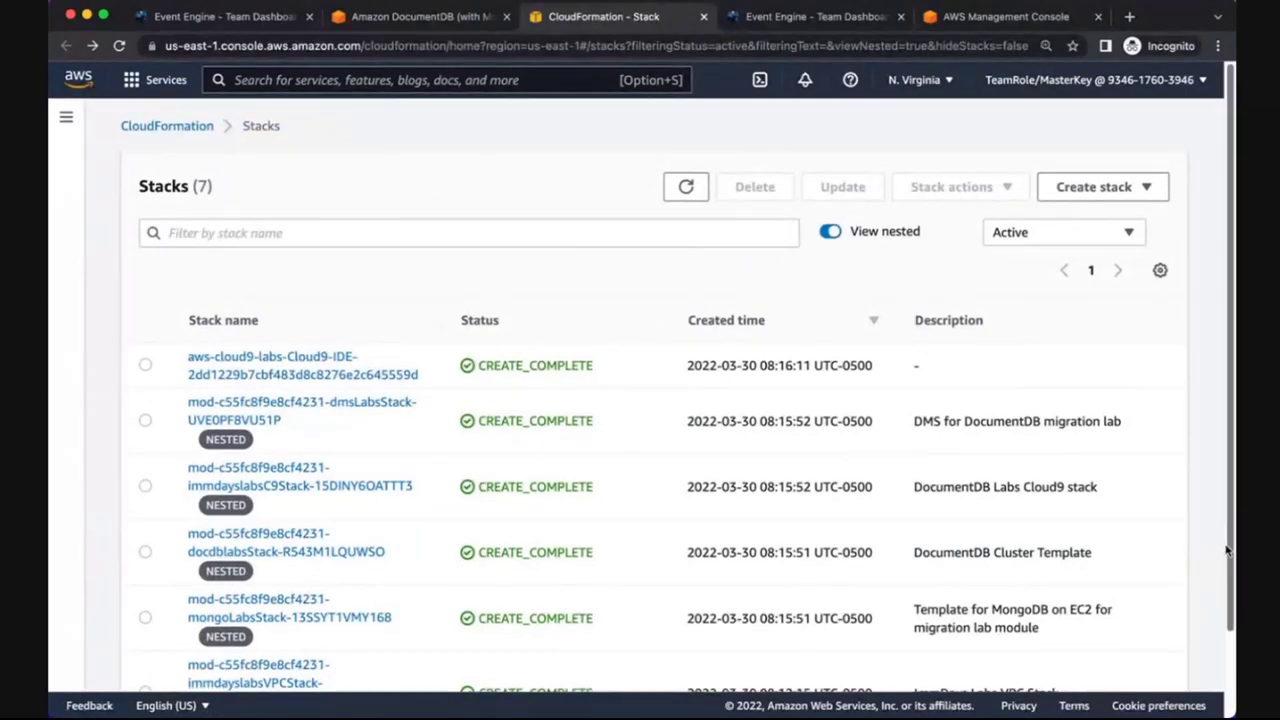
drag(914, 657, 1122, 657)
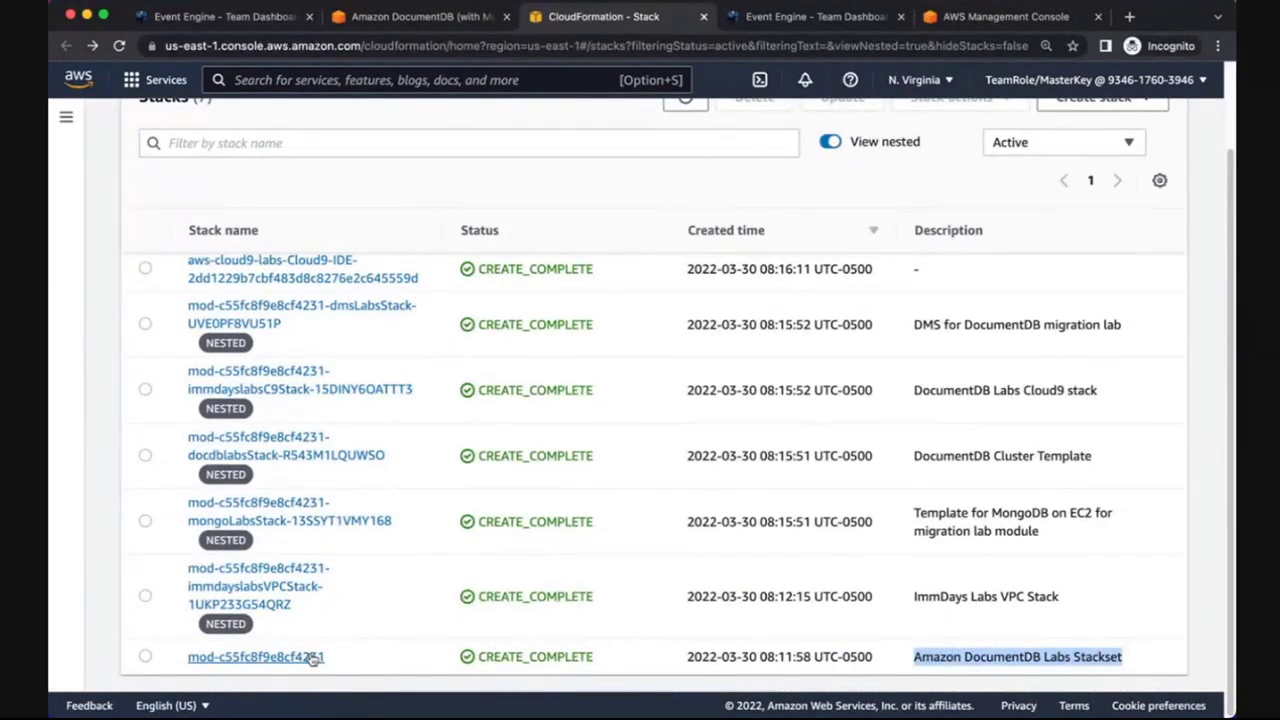
click(260, 659)
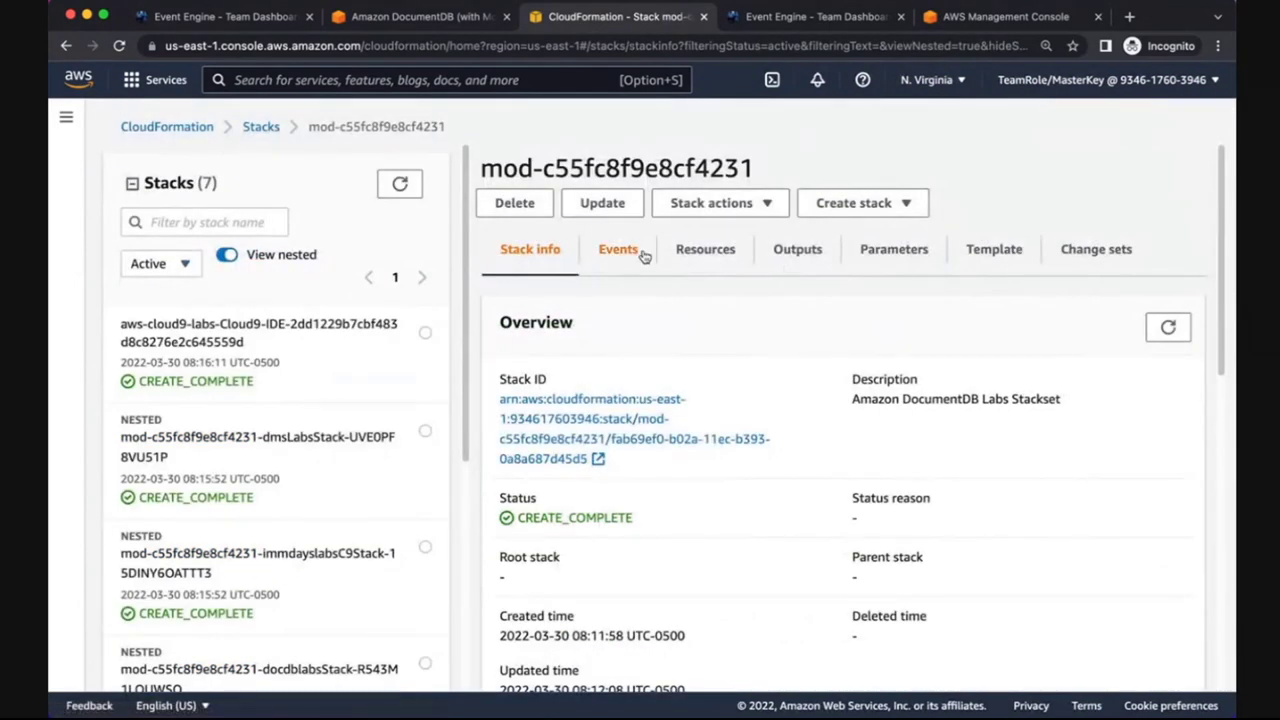
click(797, 258)
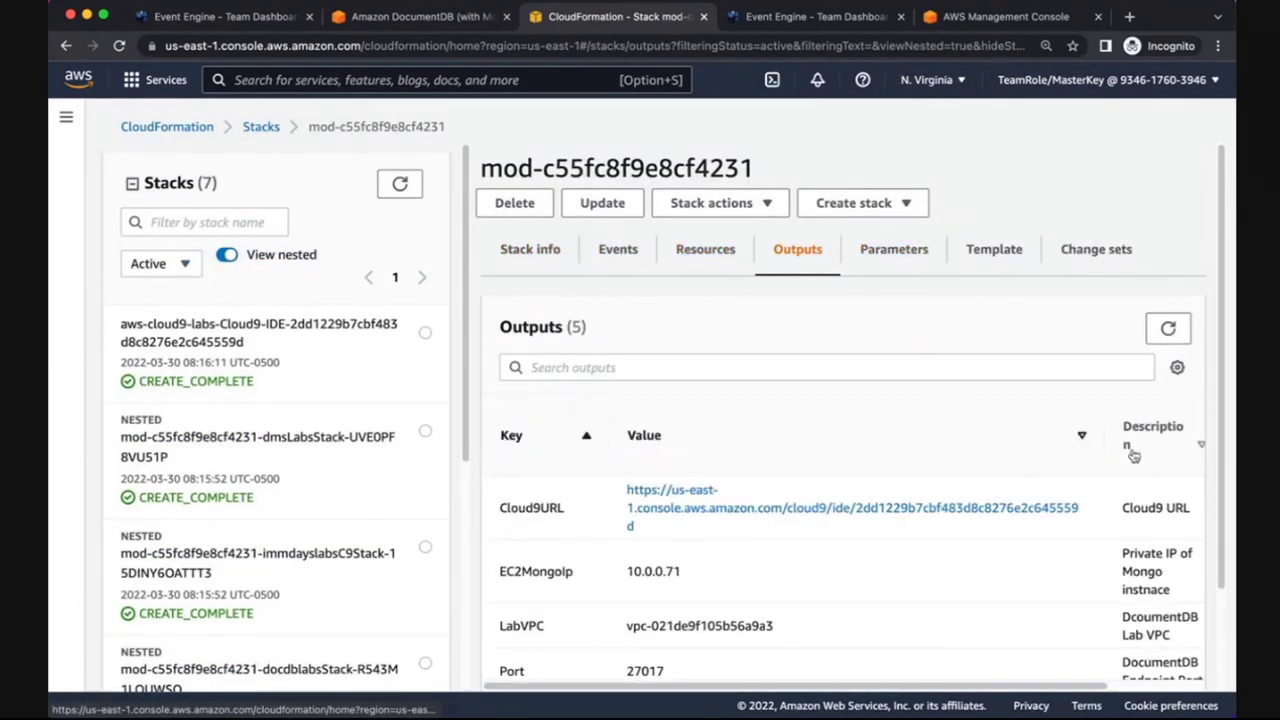
double_click(531, 508)
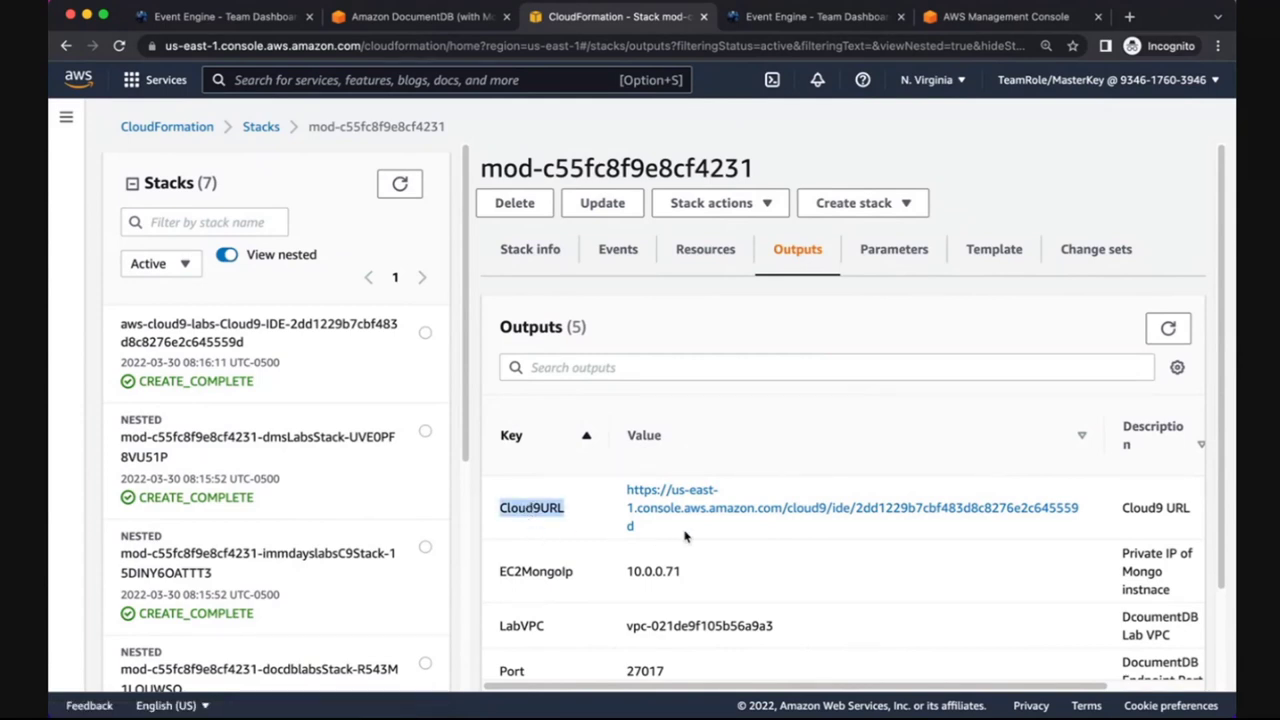
click(750, 517)
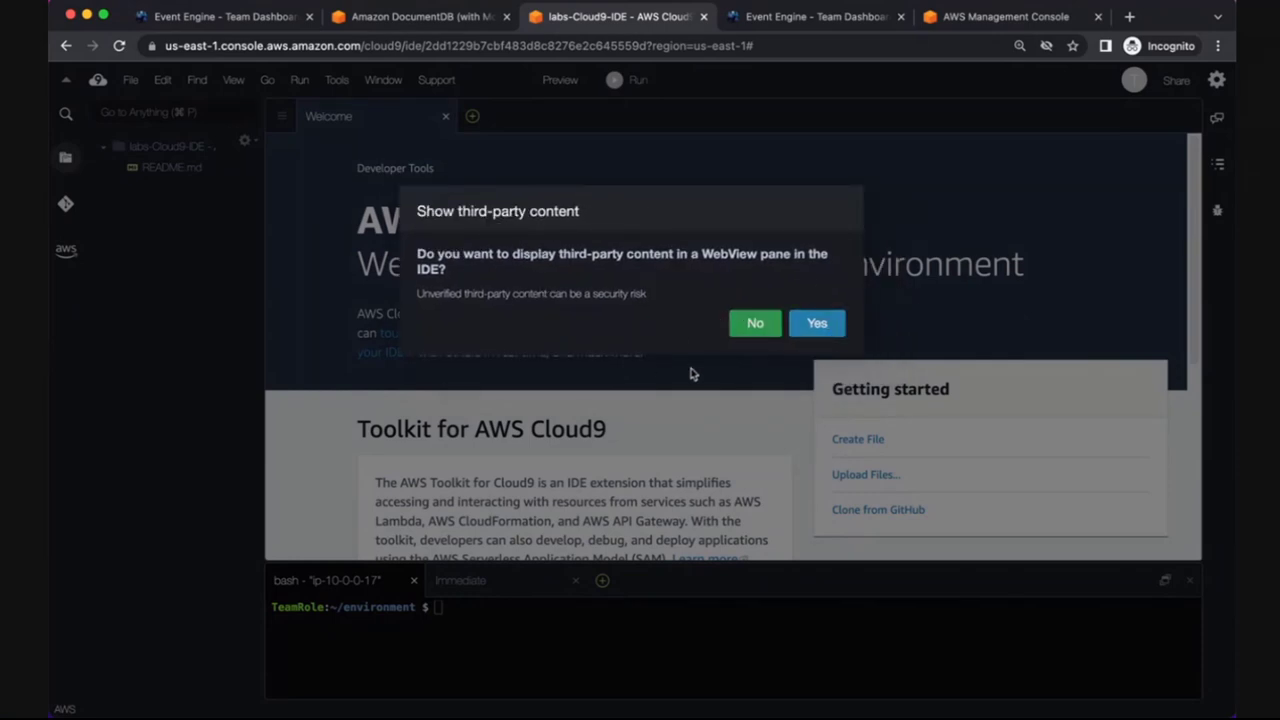
- Allow third-party content, dismiss the Service Workers error, close Welcome, and open a new bash terminal
click(806, 327)
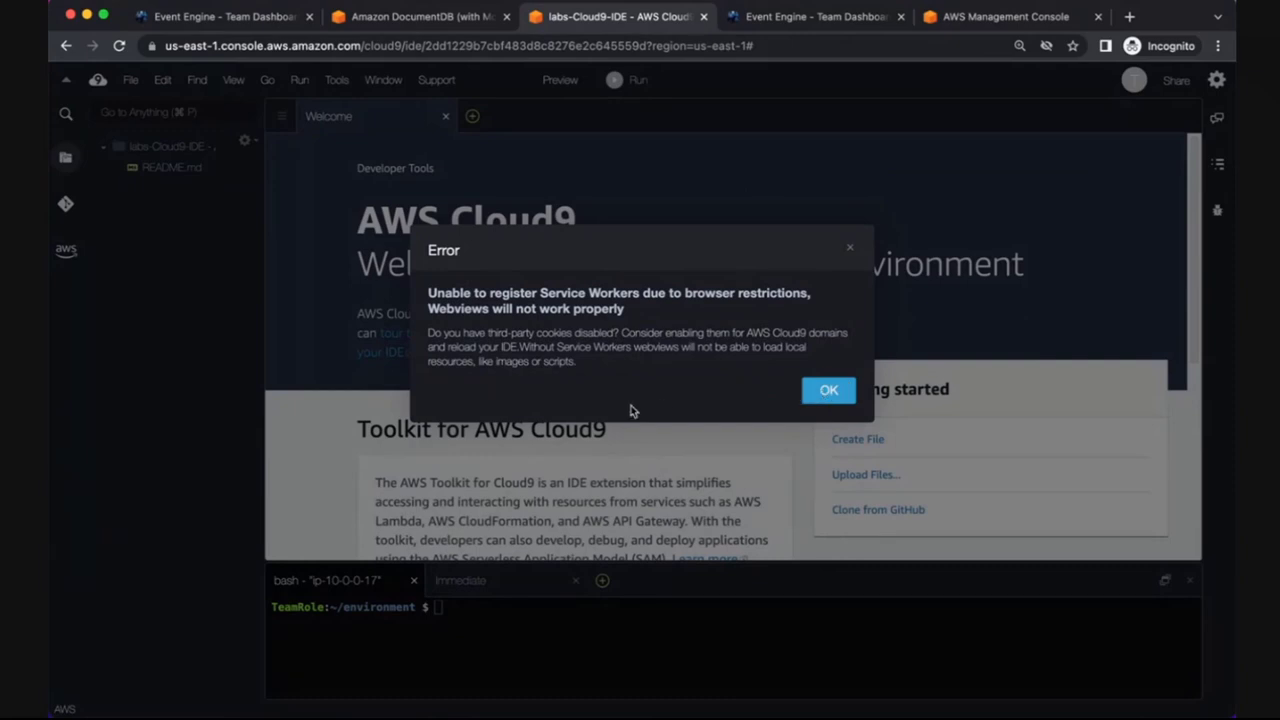
click(829, 391)
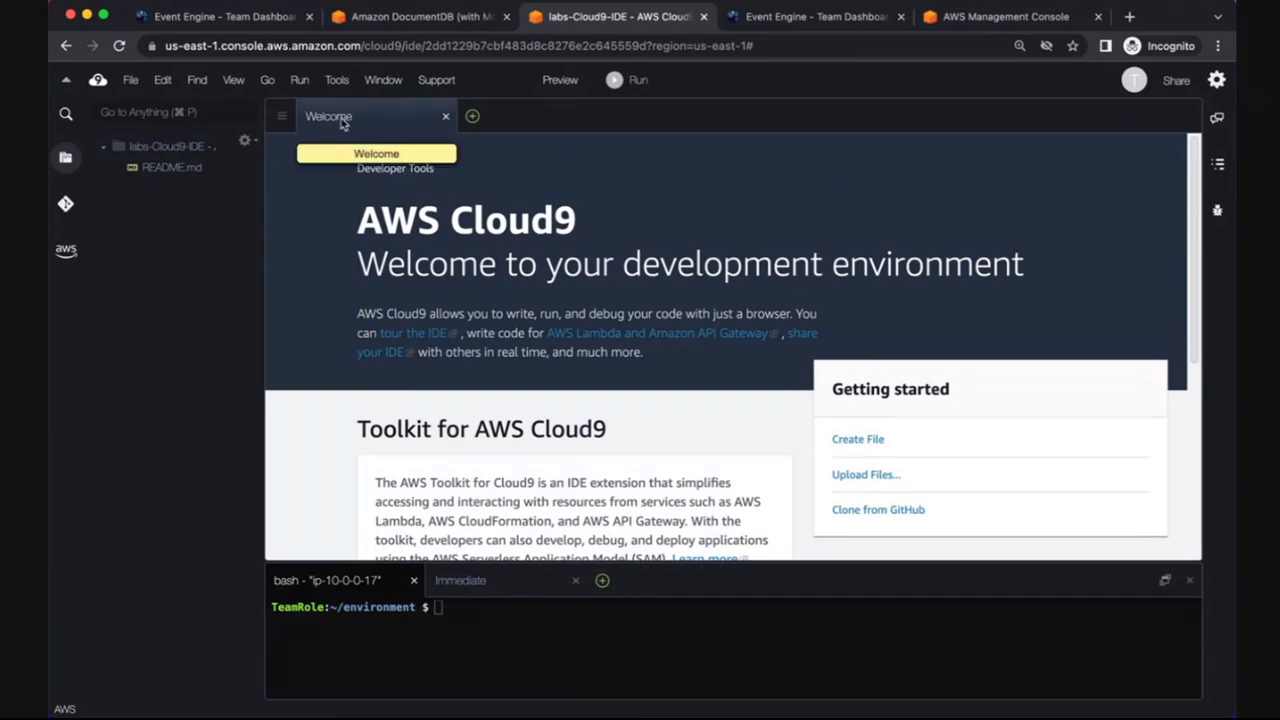
click(445, 116)
click(384, 82)
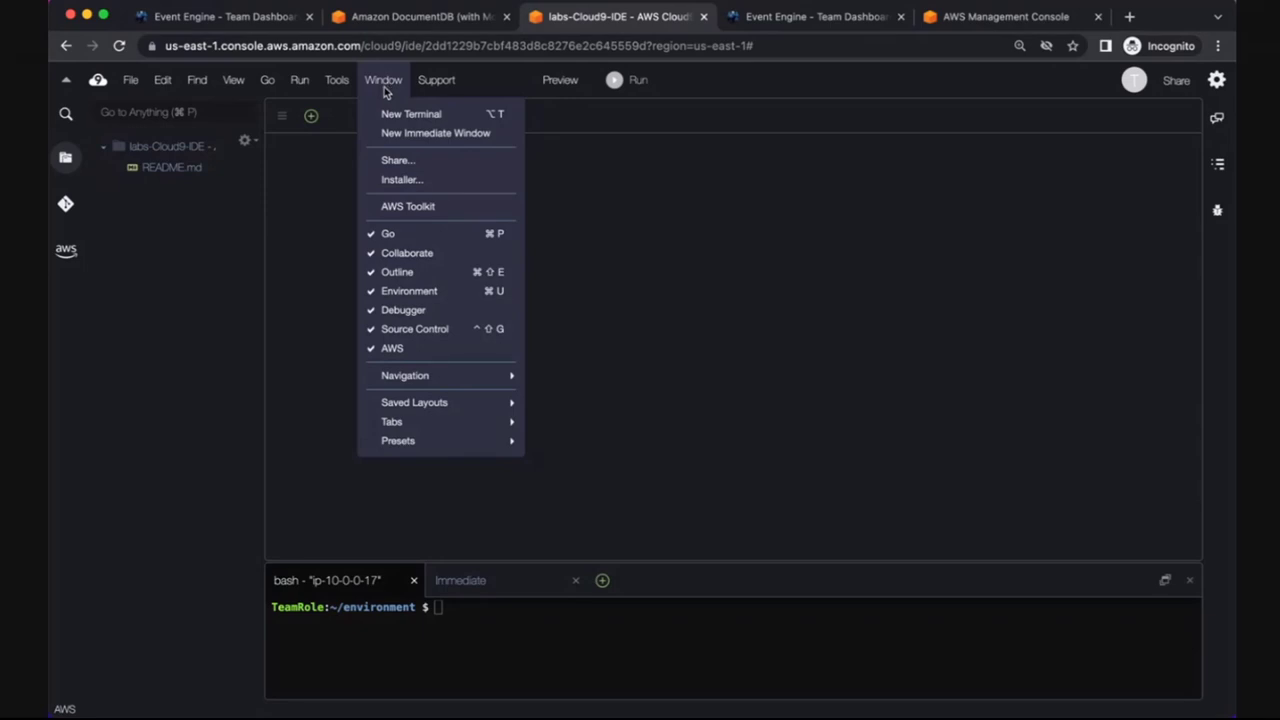
click(424, 120)
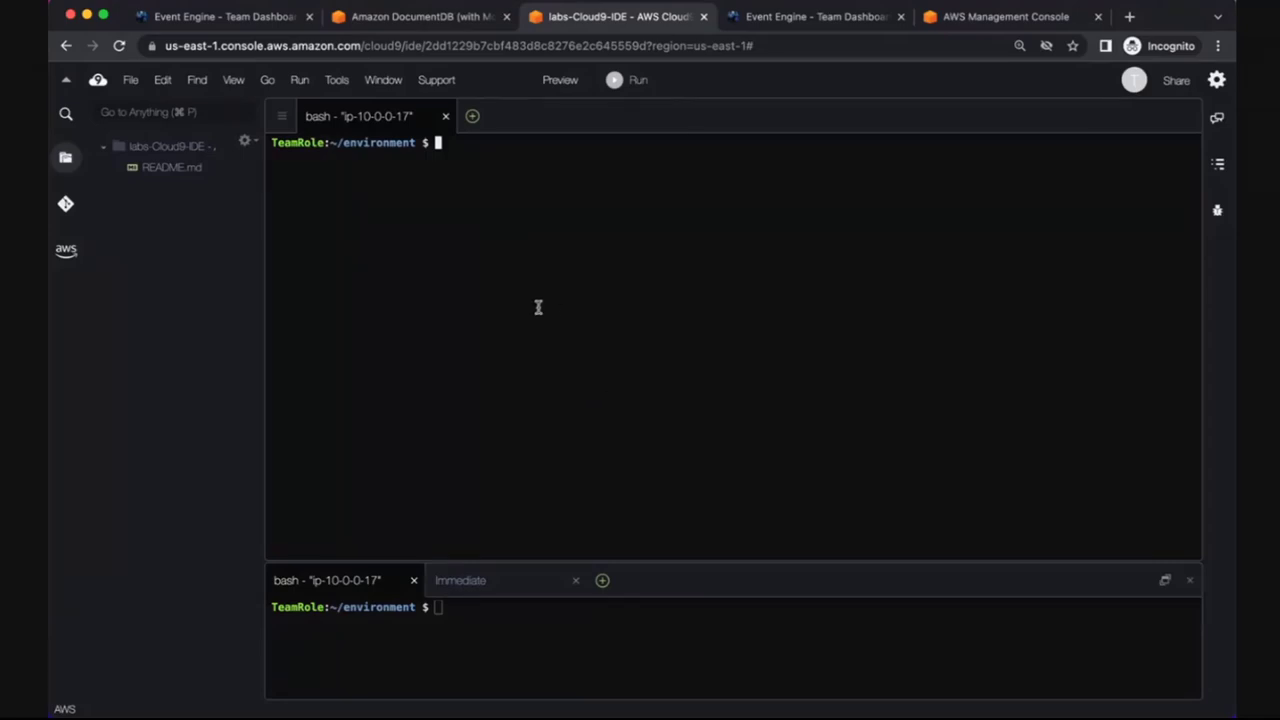
- Copy the workshop's Mongo-client install commands and return to the Cloud9 IDE
click(384, 21)
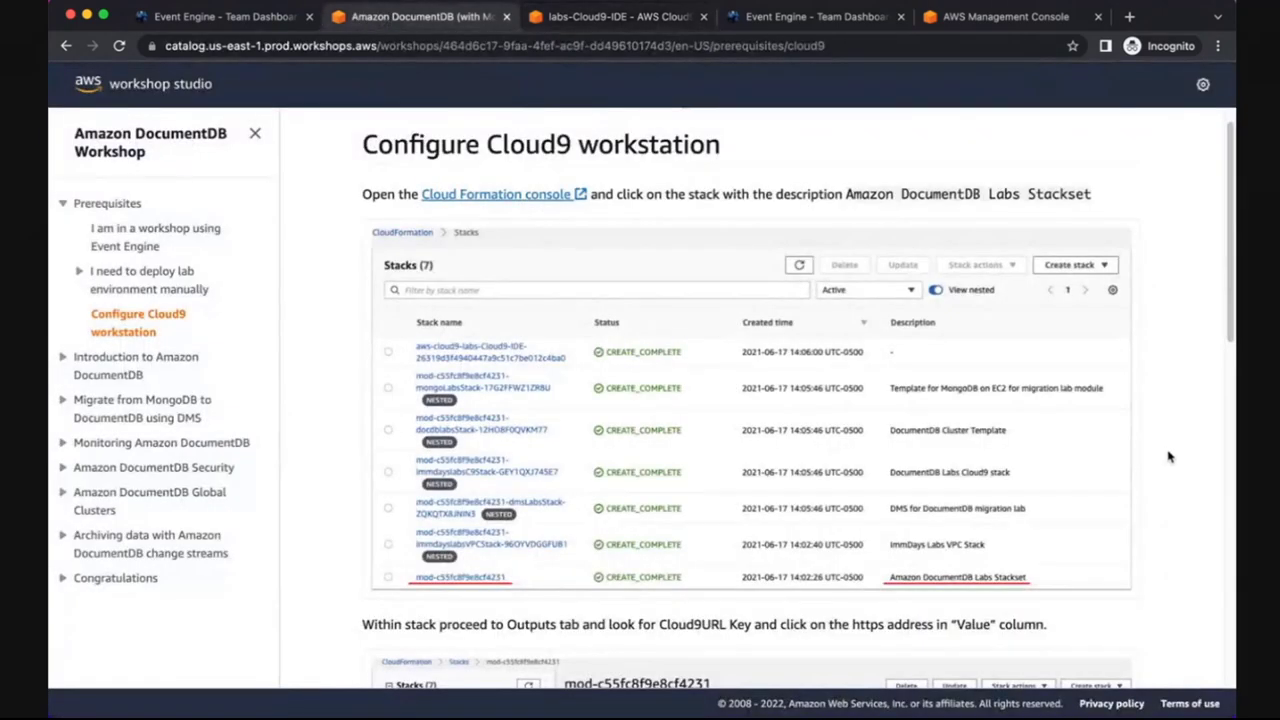
drag(1230, 283, 1236, 640)
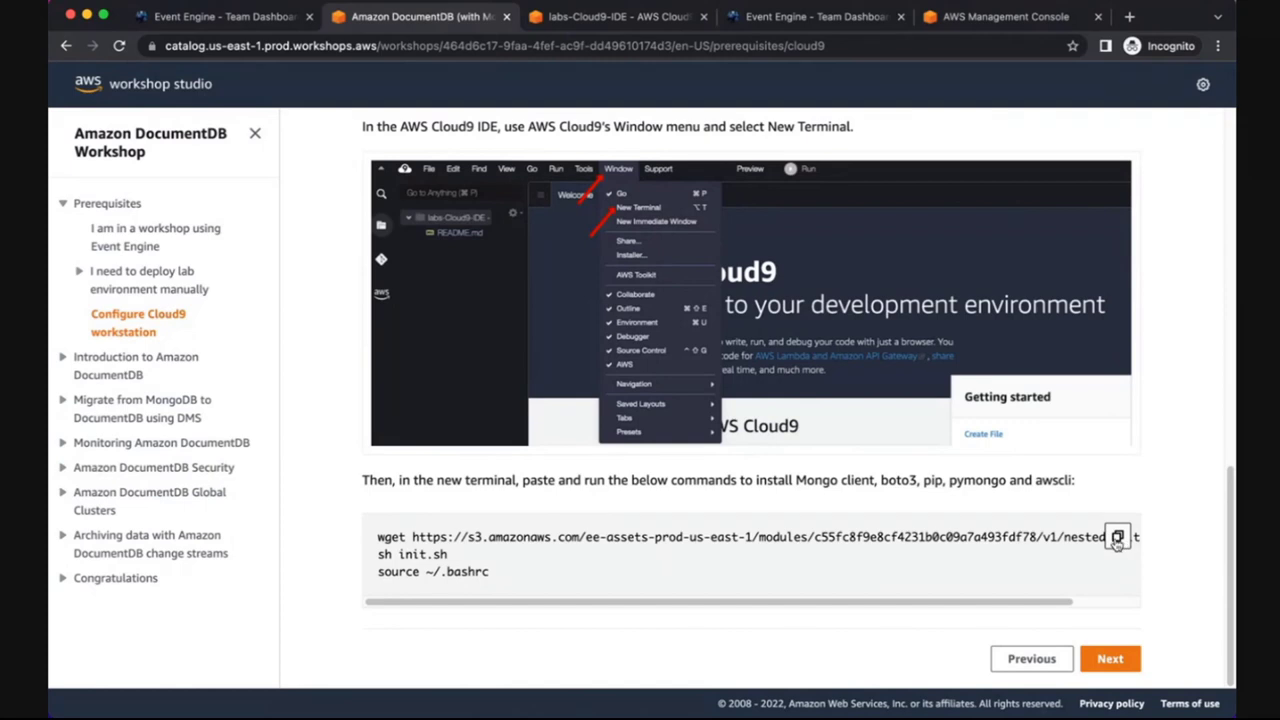
click(1117, 537)
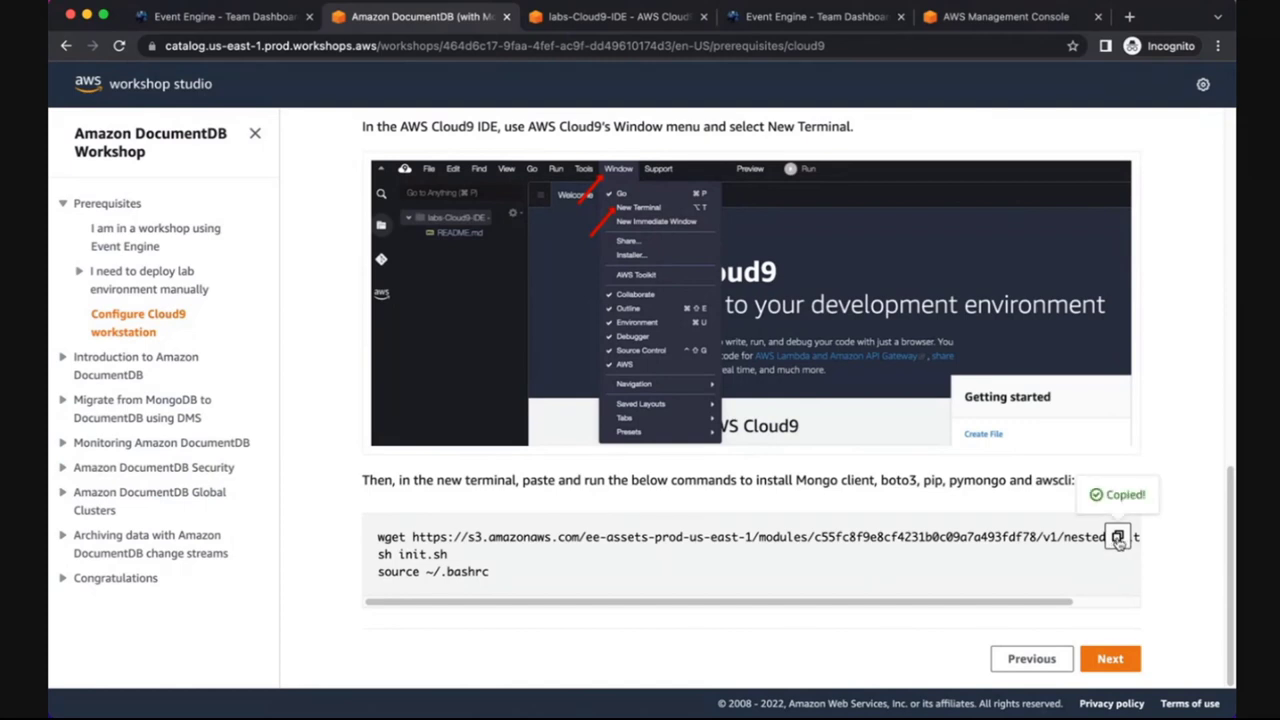
click(625, 17)
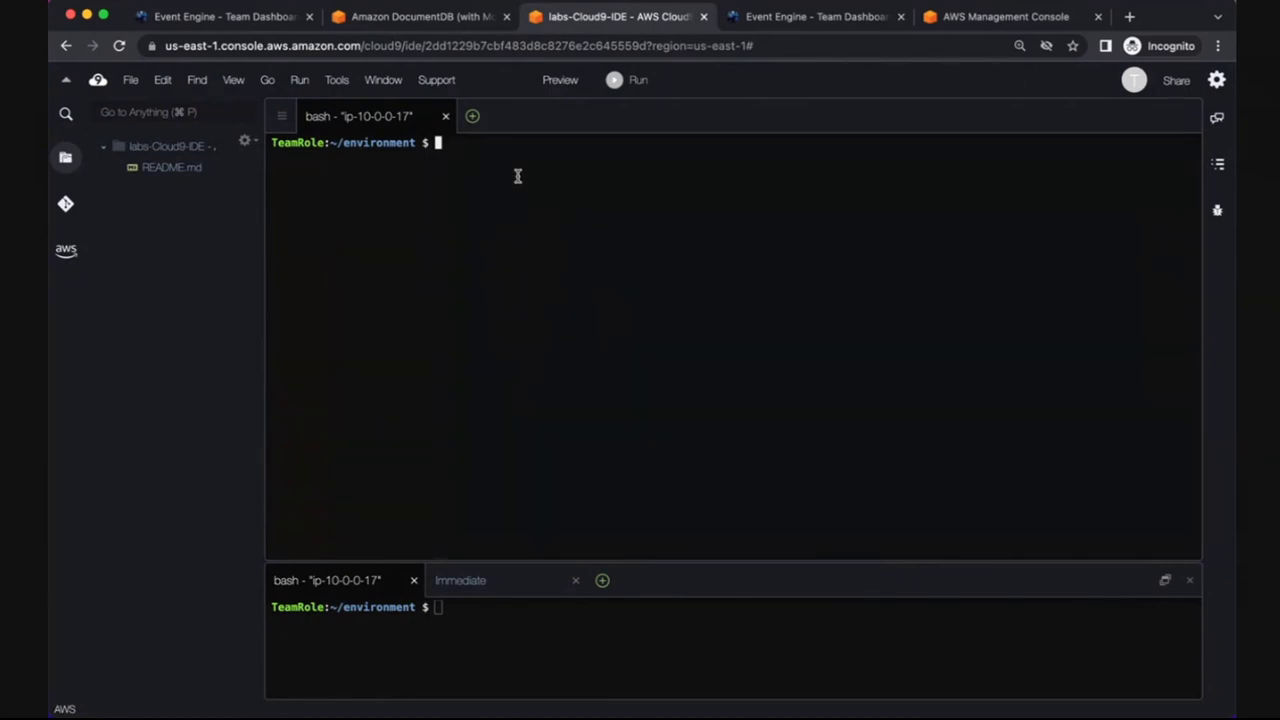
- Run the pasted setup commands to install Mongo shell, download the CA bundle and source ~/.bashrc
key(super+v)
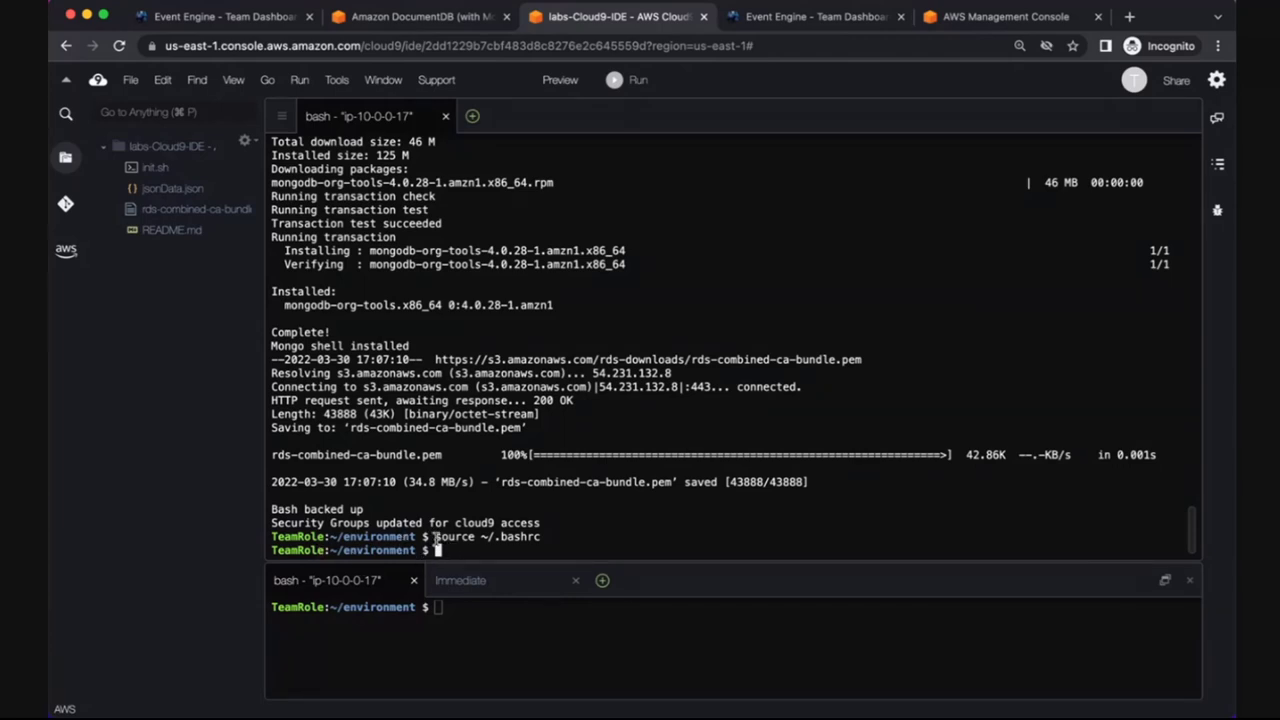
drag(434, 537, 540, 536)
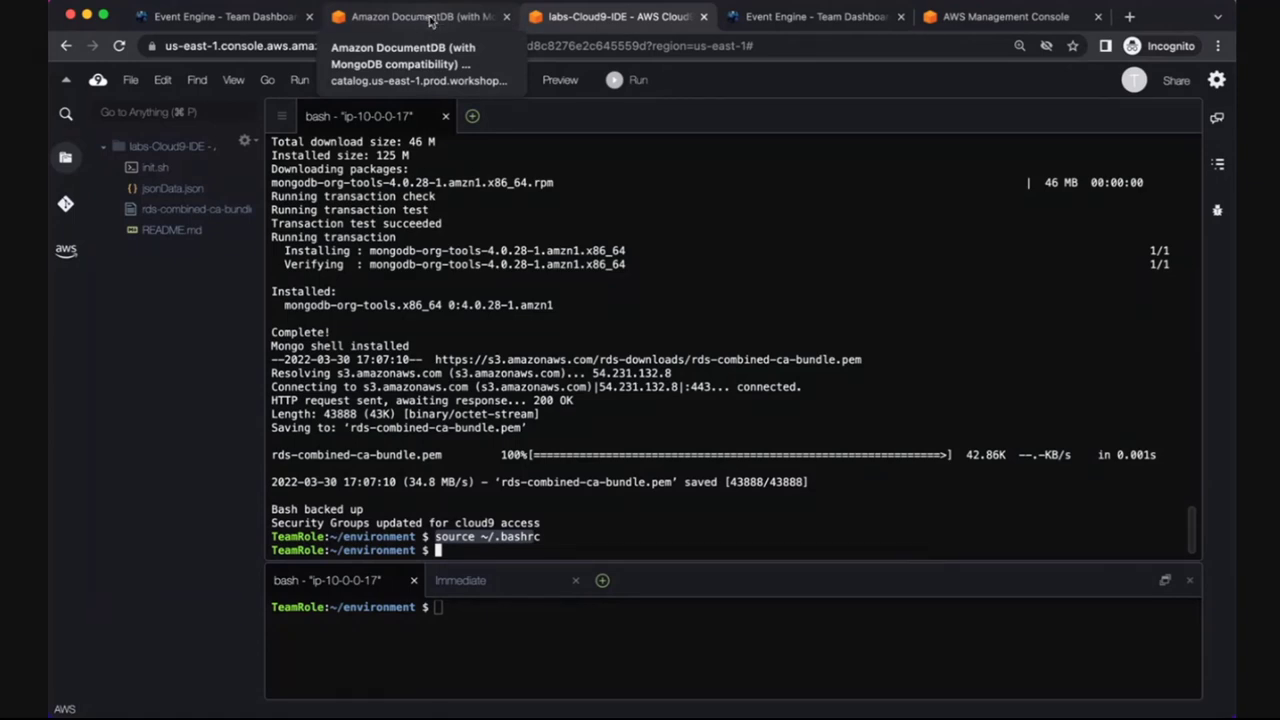
- Return to the workshop, go through Introduction to Amazon DocumentDB to Getting Started, and enlarge the architecture diagram
click(413, 17)
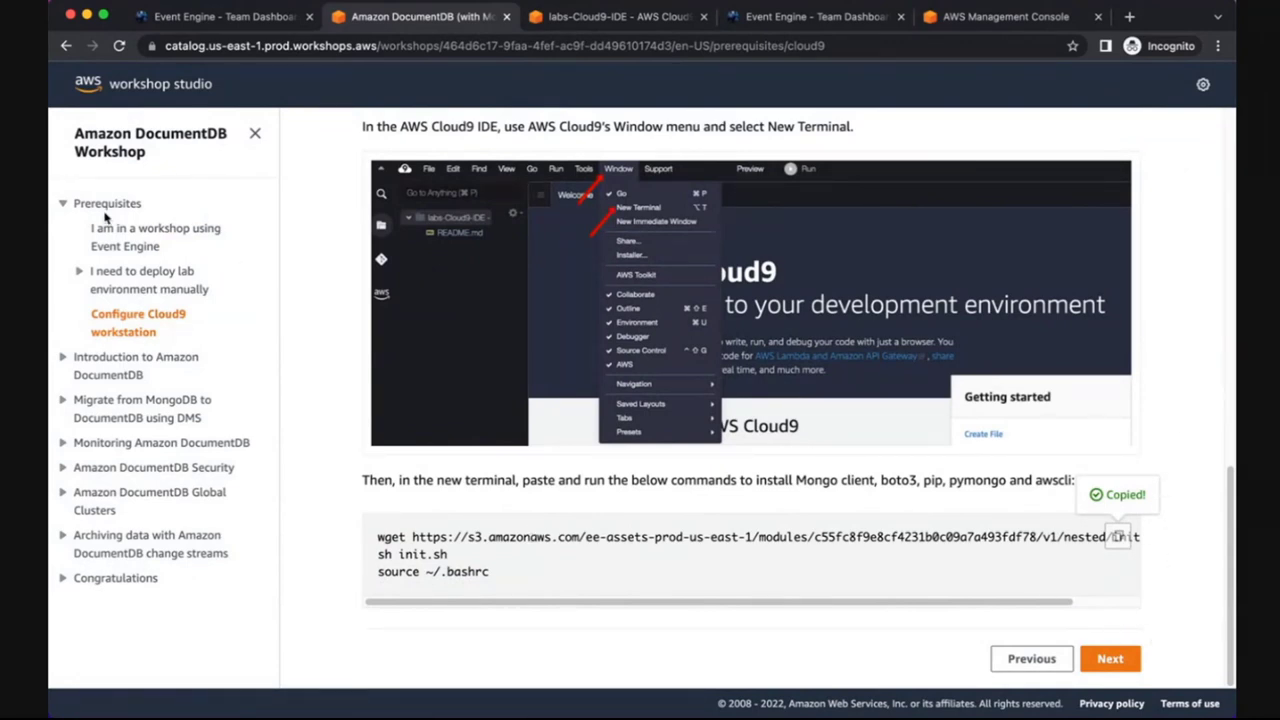
click(1110, 658)
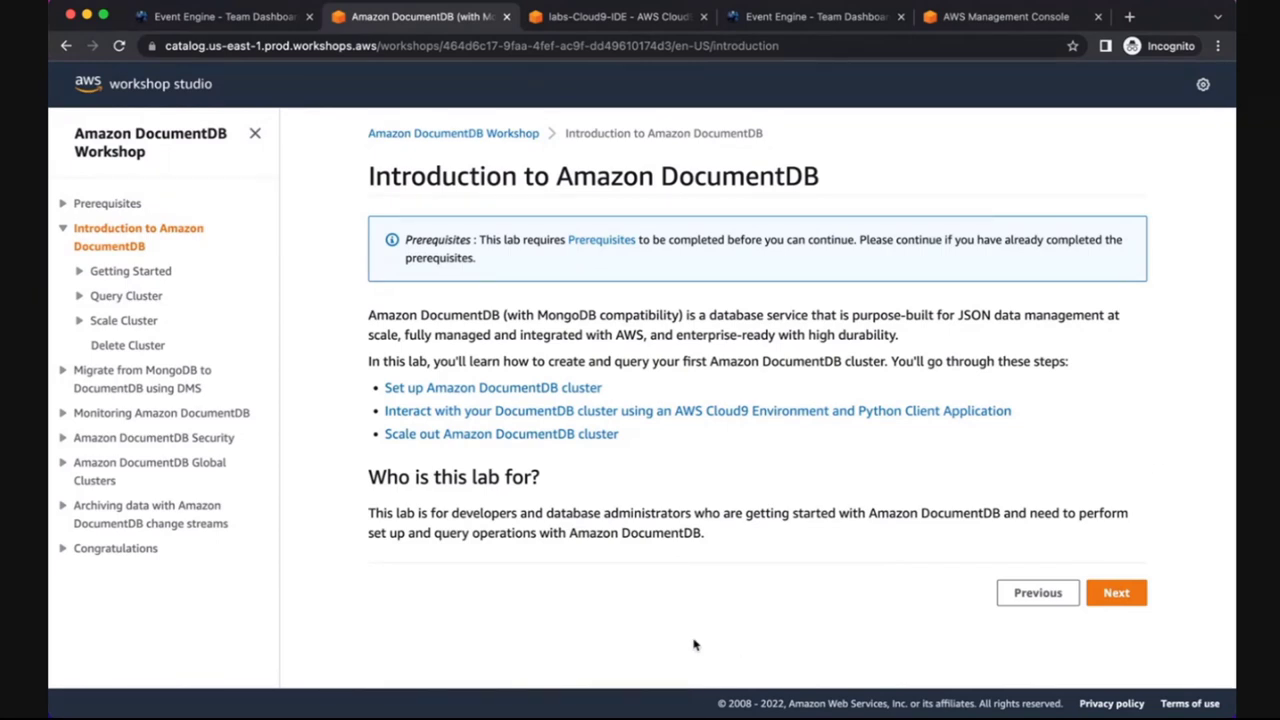
click(1116, 594)
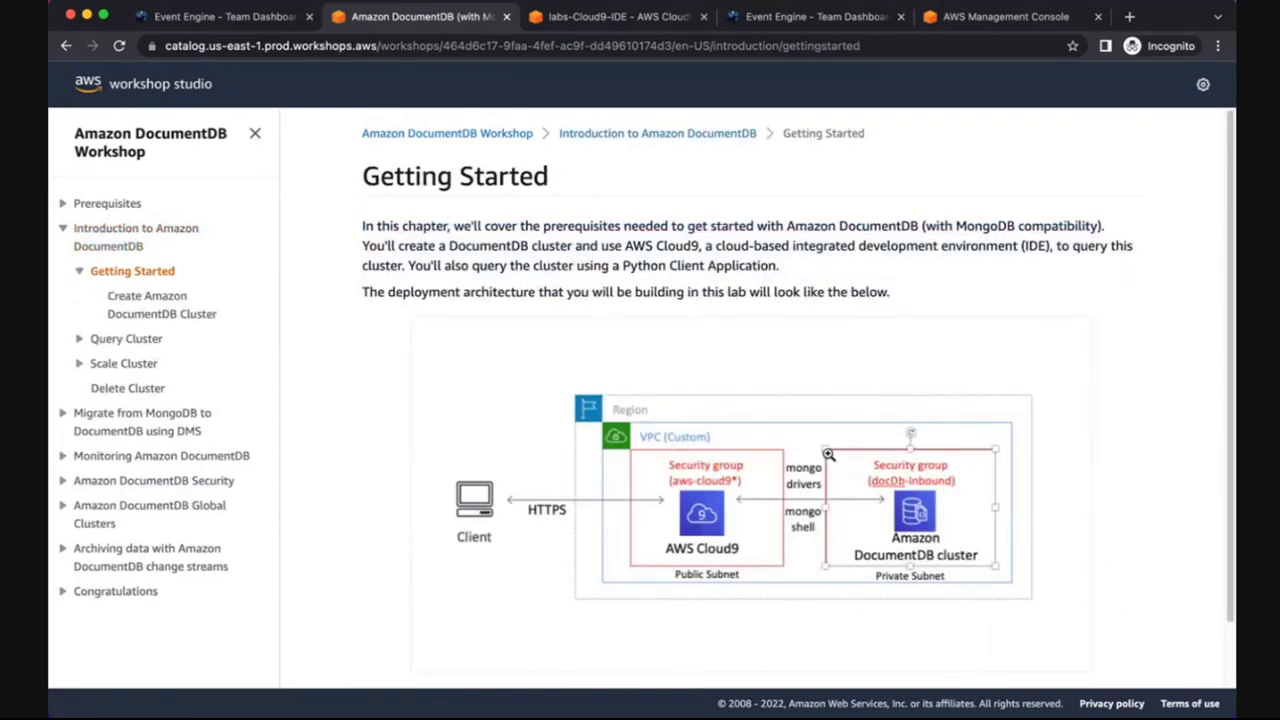
click(756, 498)
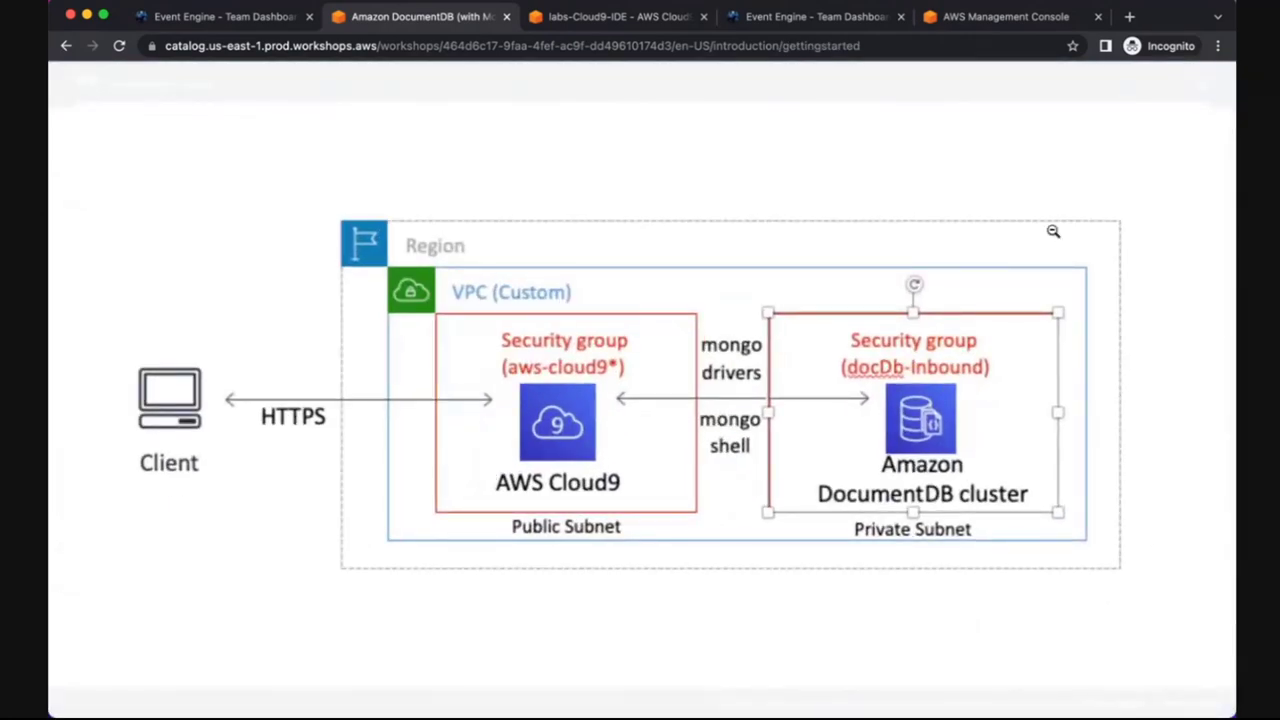
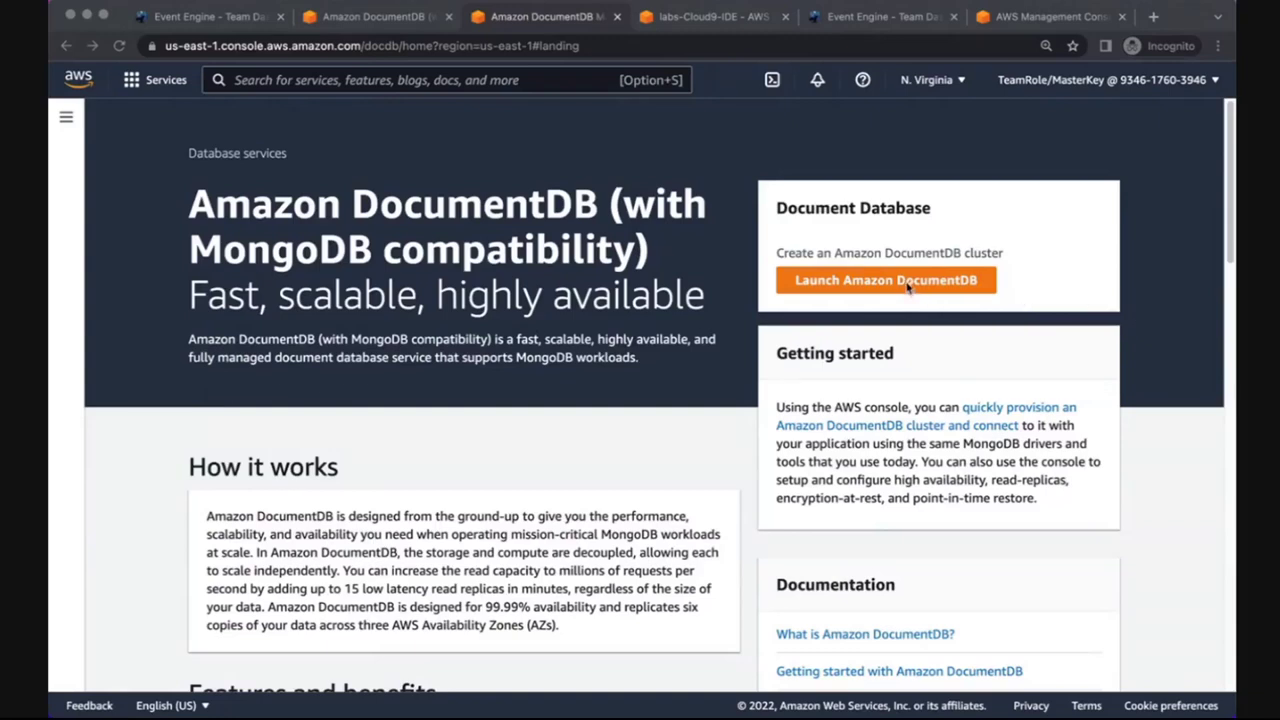
- Start a new DocumentDB cluster and replace its default identifier with demo-documentdb
click(1078, 245)
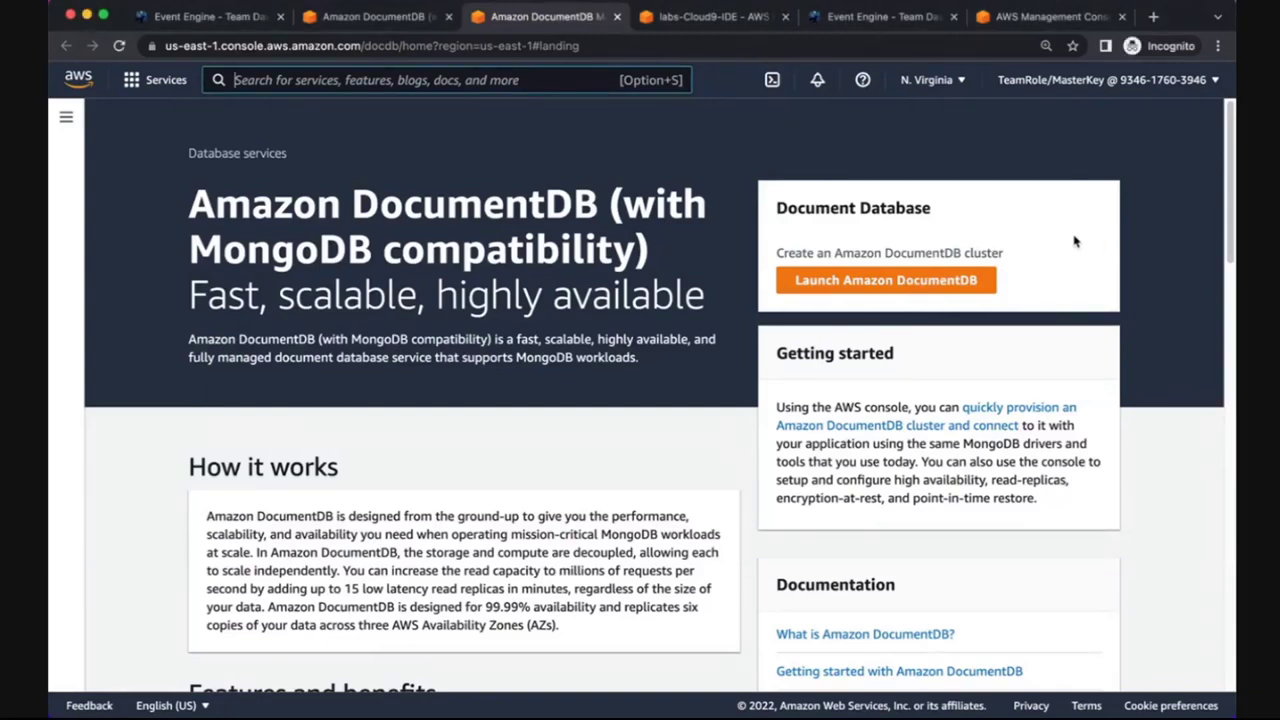
click(882, 283)
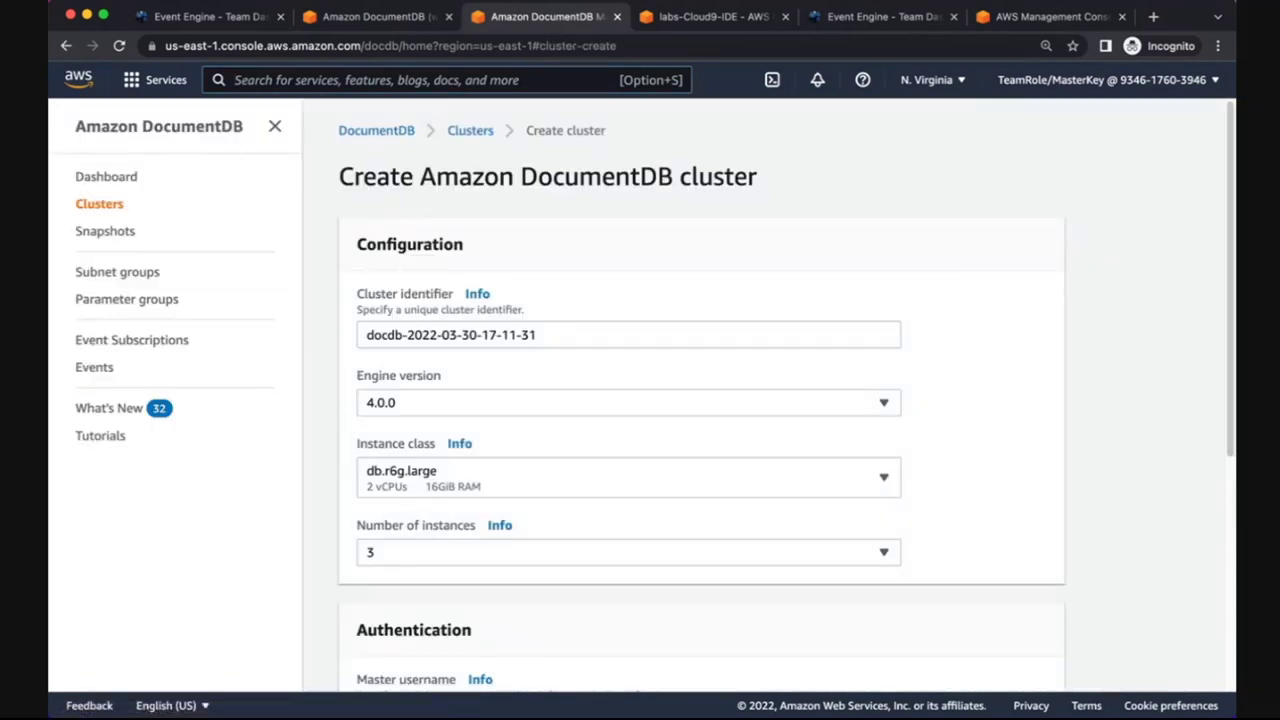
key(super+Tab)
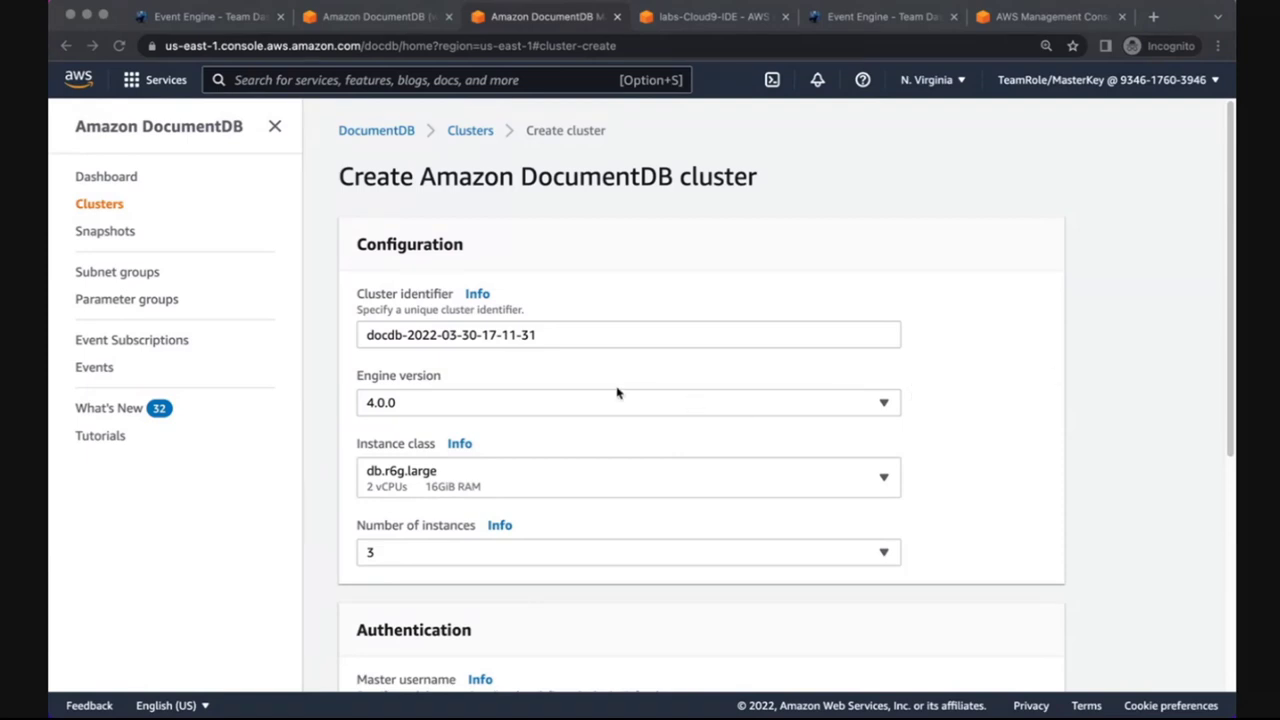
drag(560, 334, 330, 322)
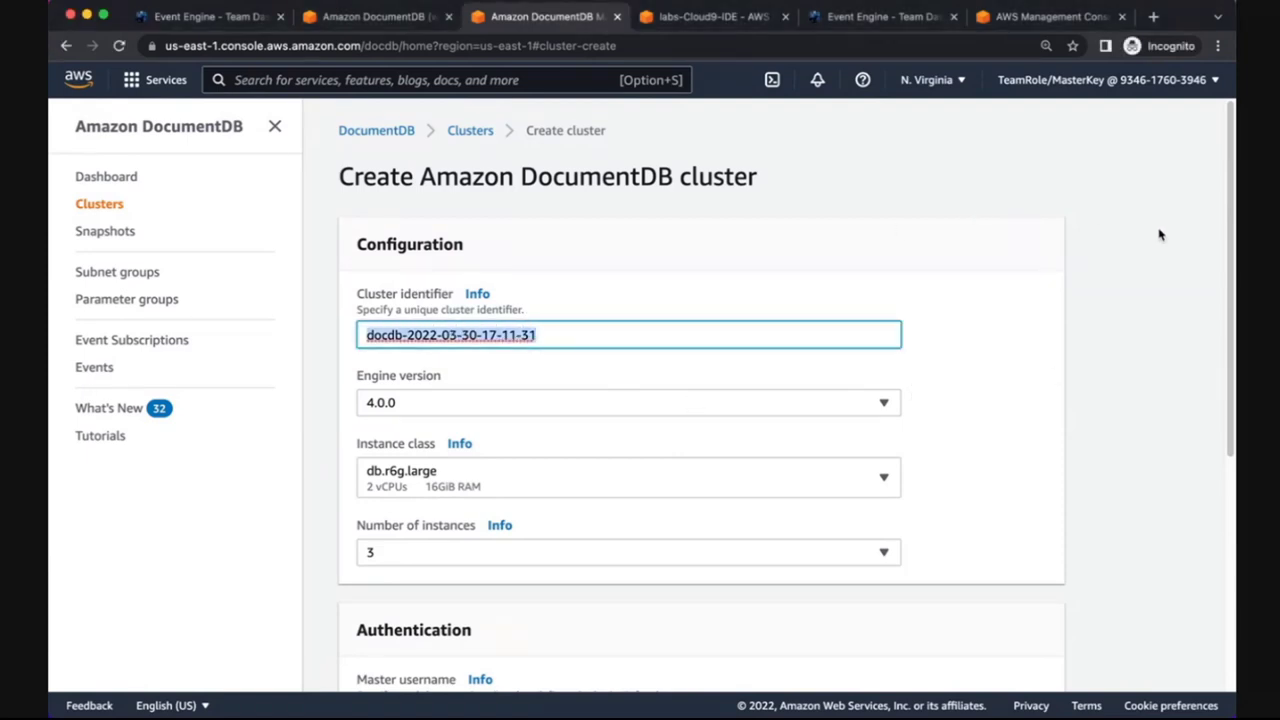
text(demo-documentdb)
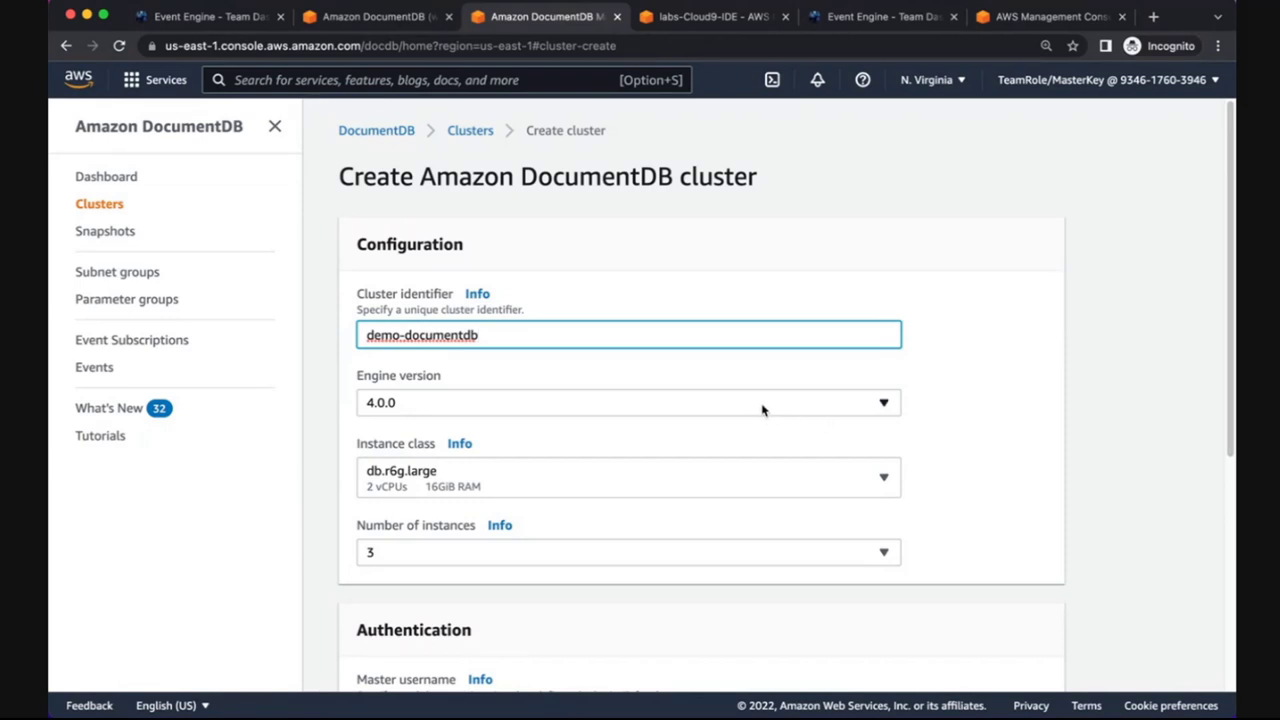
- Choose instance class db.t3.medium (free trial eligible) and set the number of instances to 1
click(838, 478)
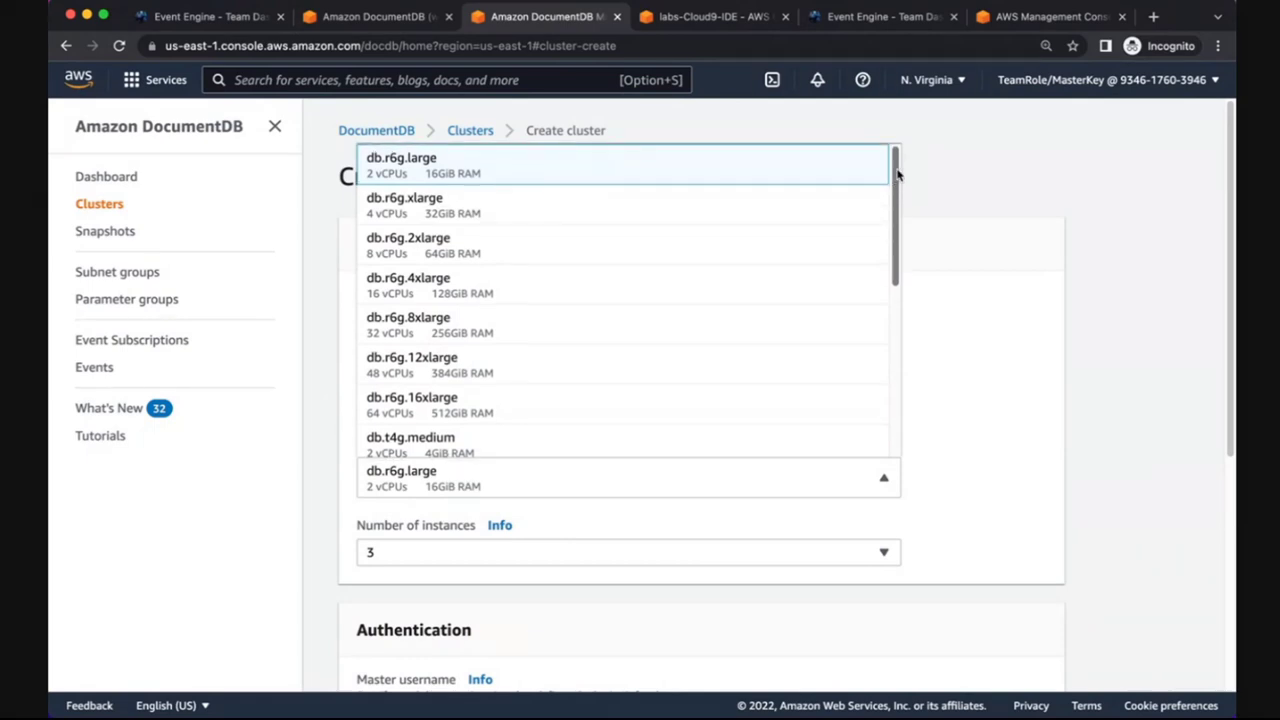
drag(897, 175, 880, 402)
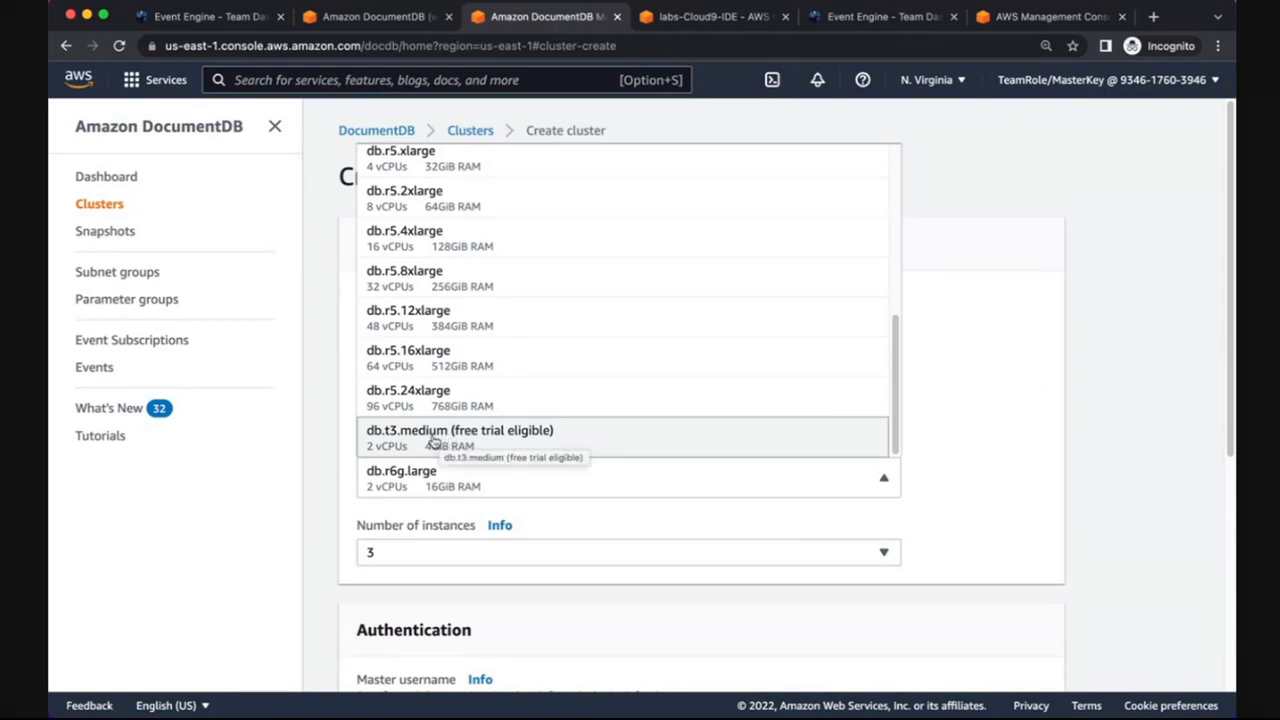
click(412, 438)
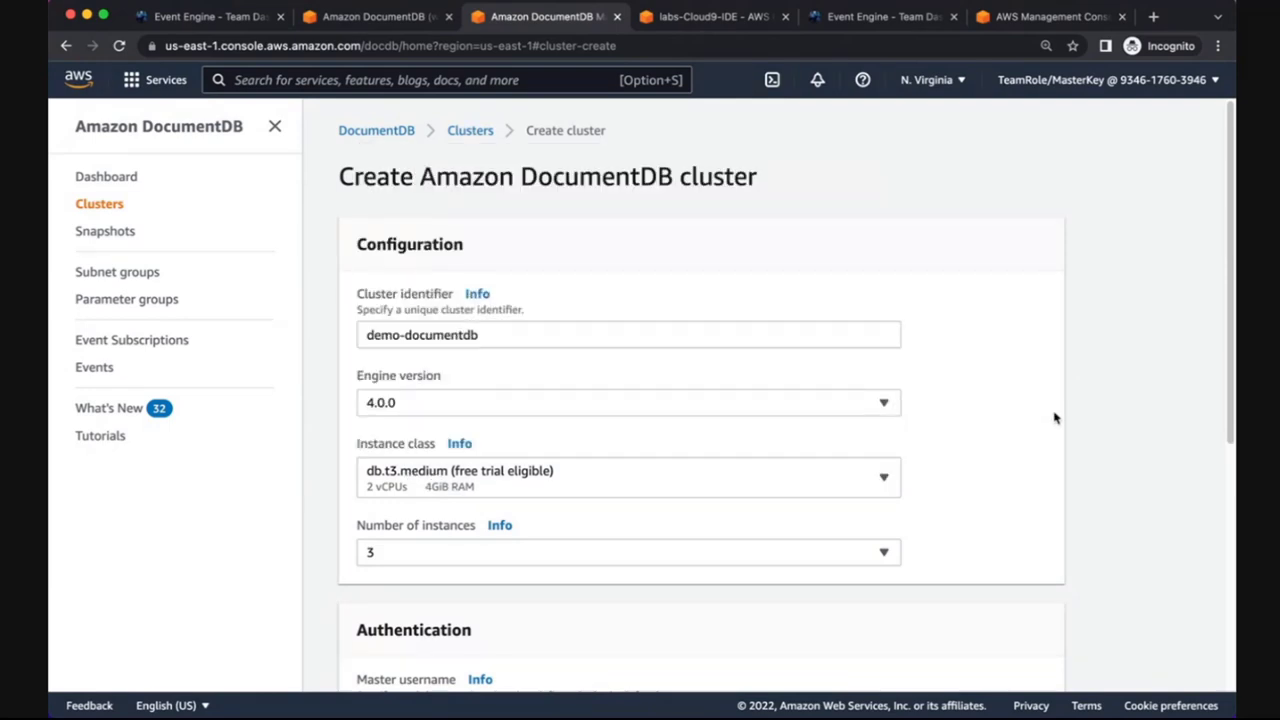
scroll(1000, 418, down, 3)
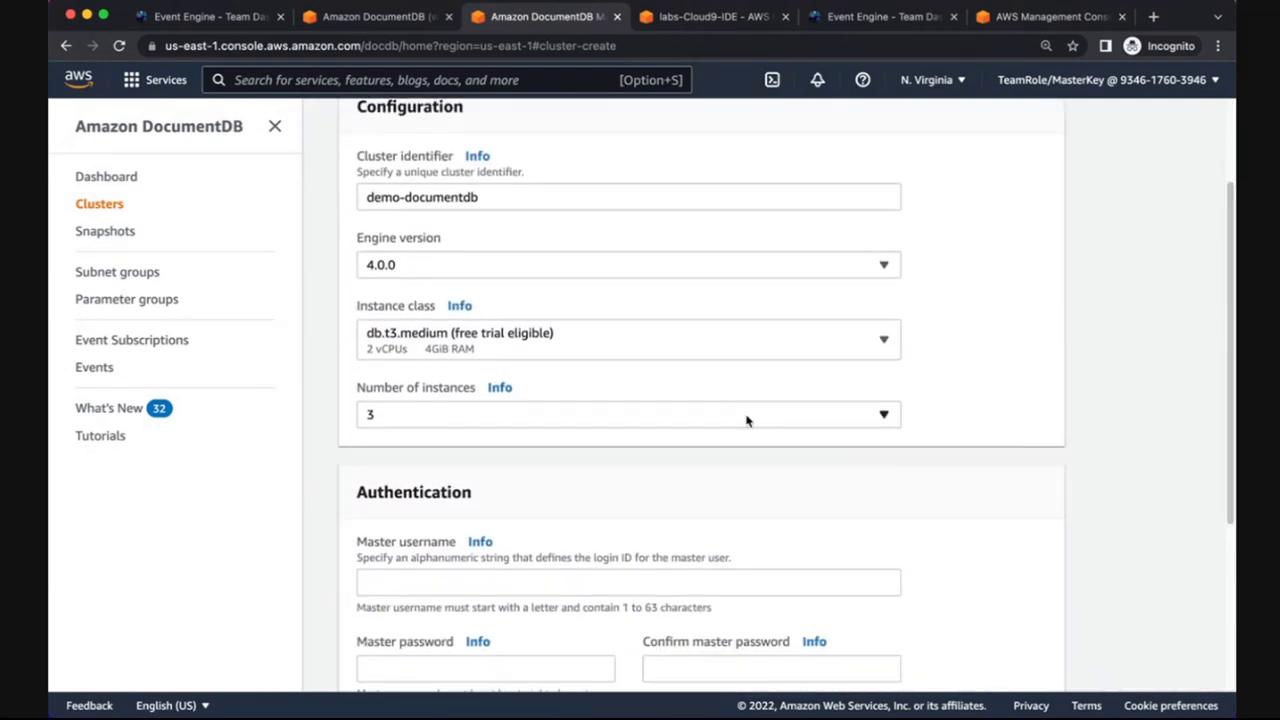
click(520, 414)
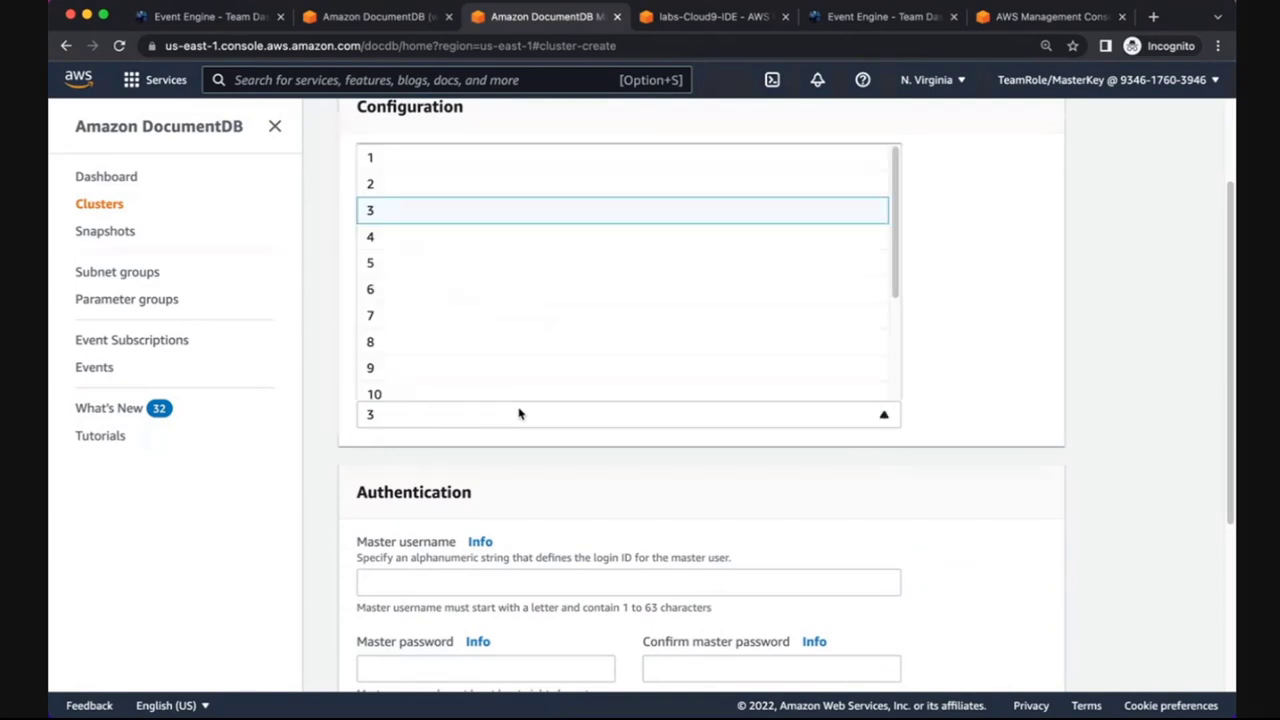
click(477, 158)
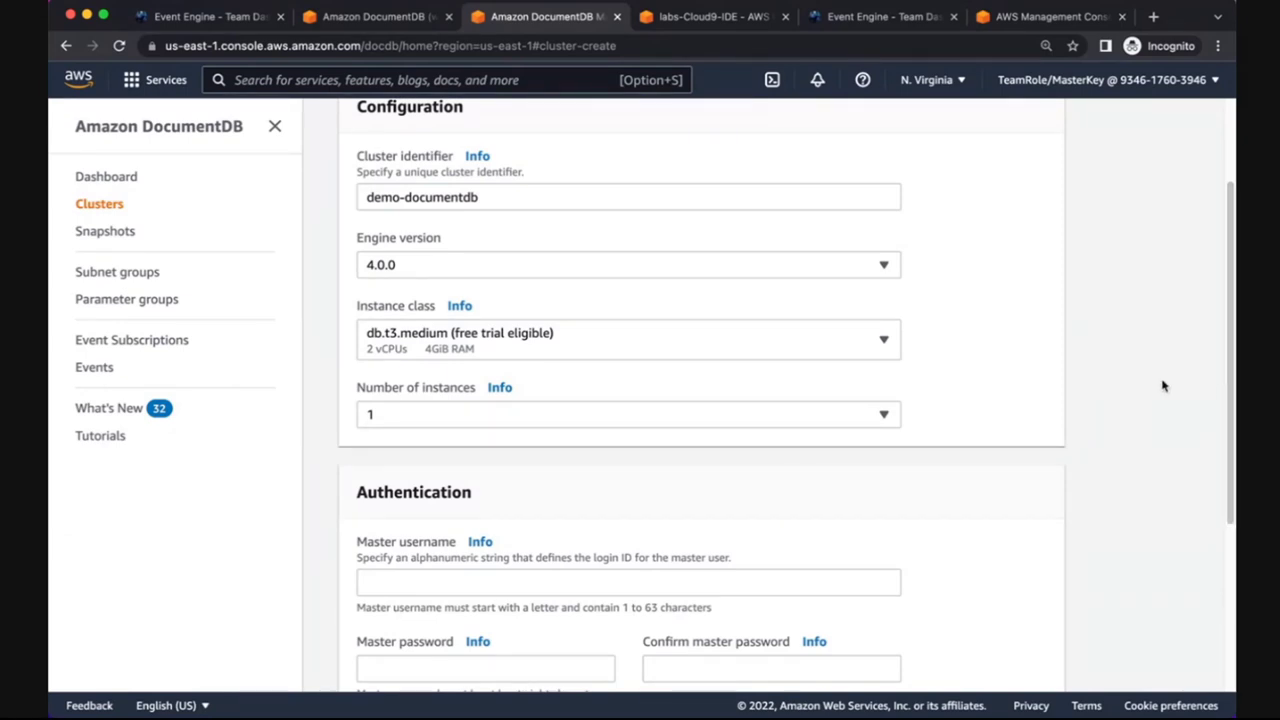
drag(1231, 335, 1230, 434)
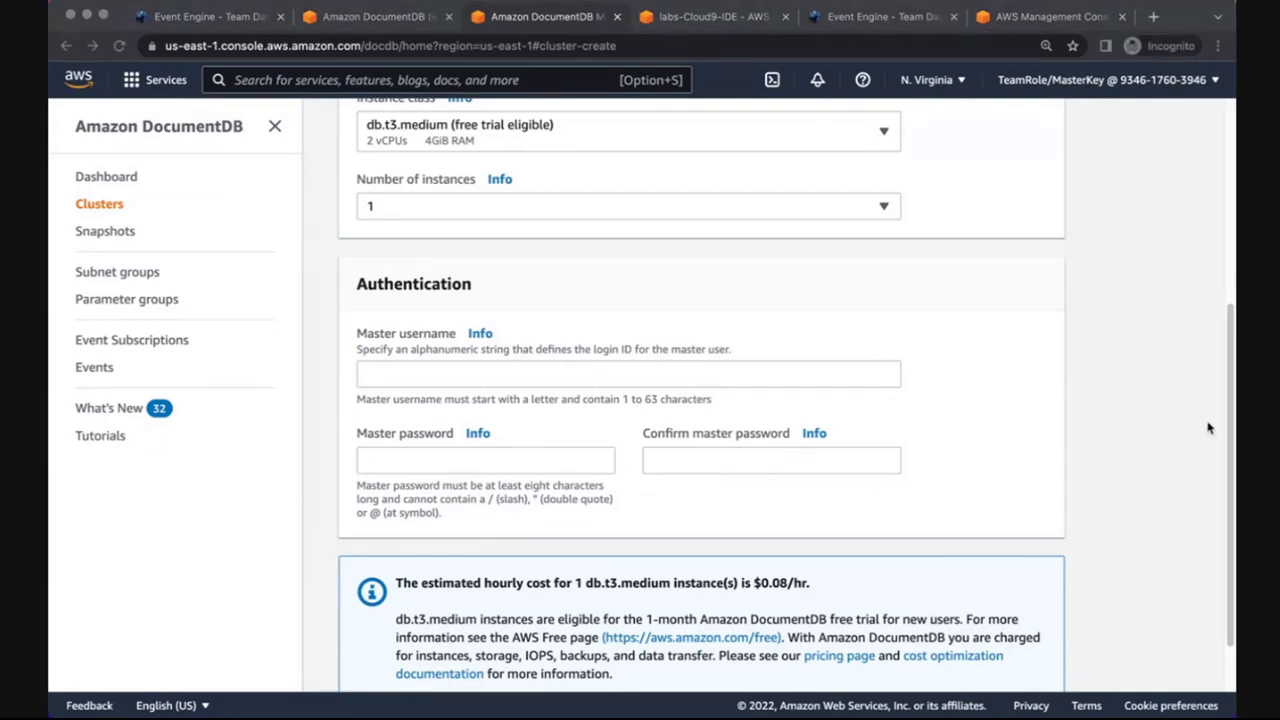
- Enter the master username, master password and matching confirmation password under Authentication
click(464, 372)
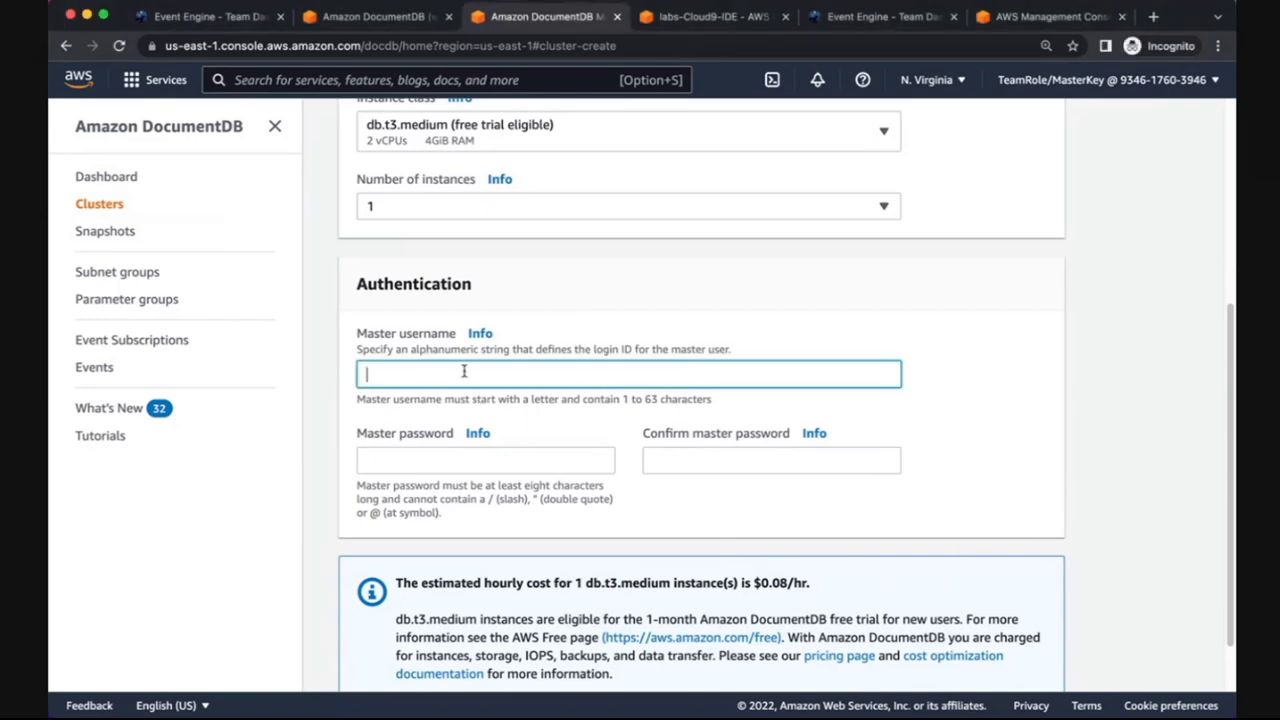
text(labuser)
key(super+Tab)
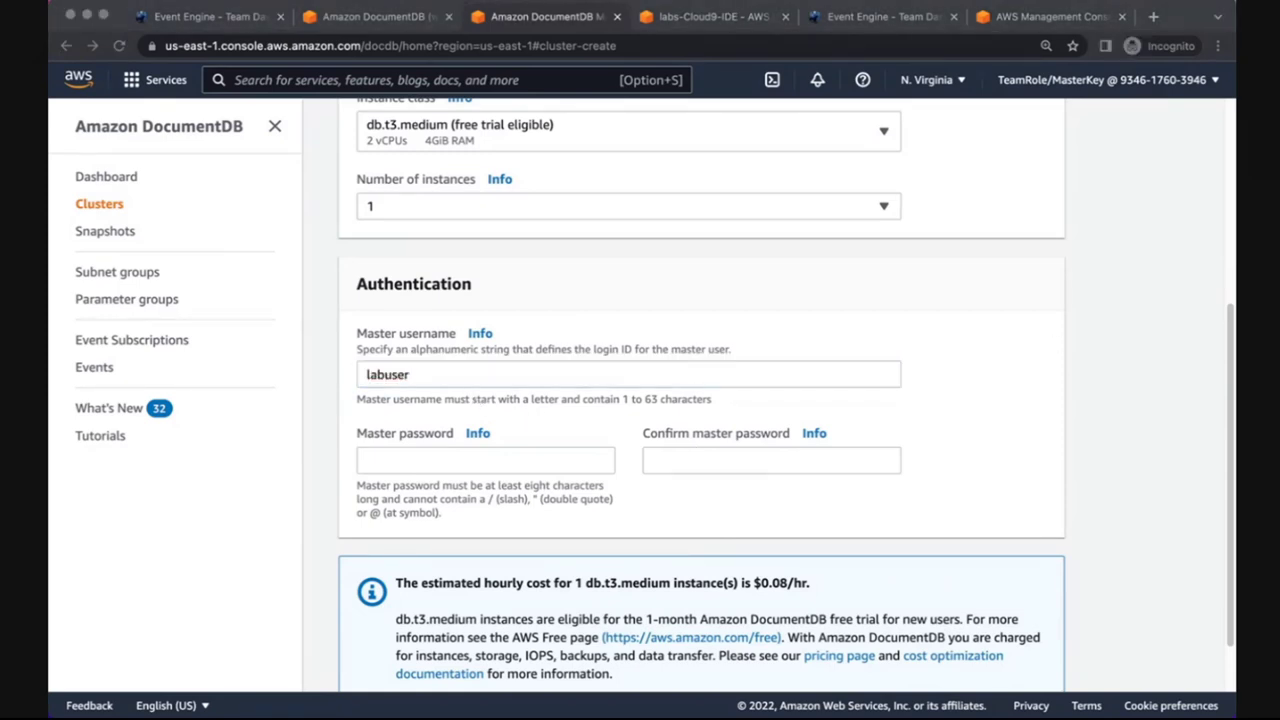
key(super+Tab)
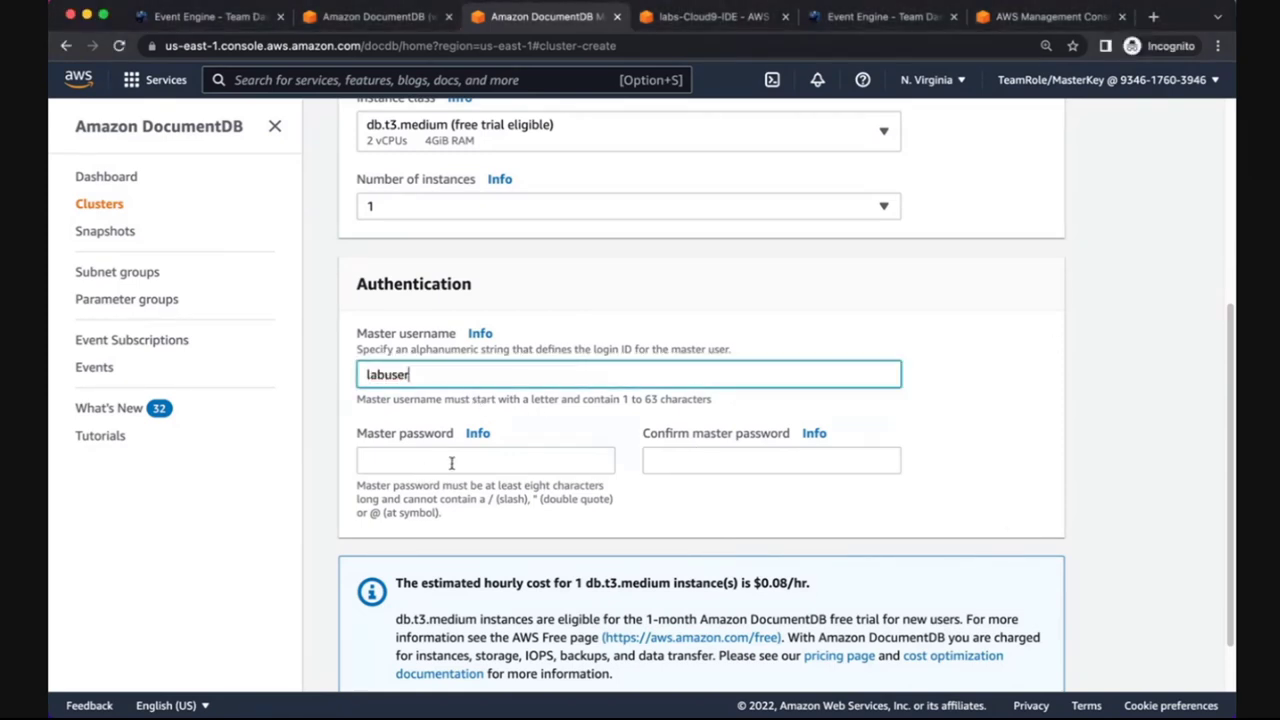
click(443, 463)
key(super+v)
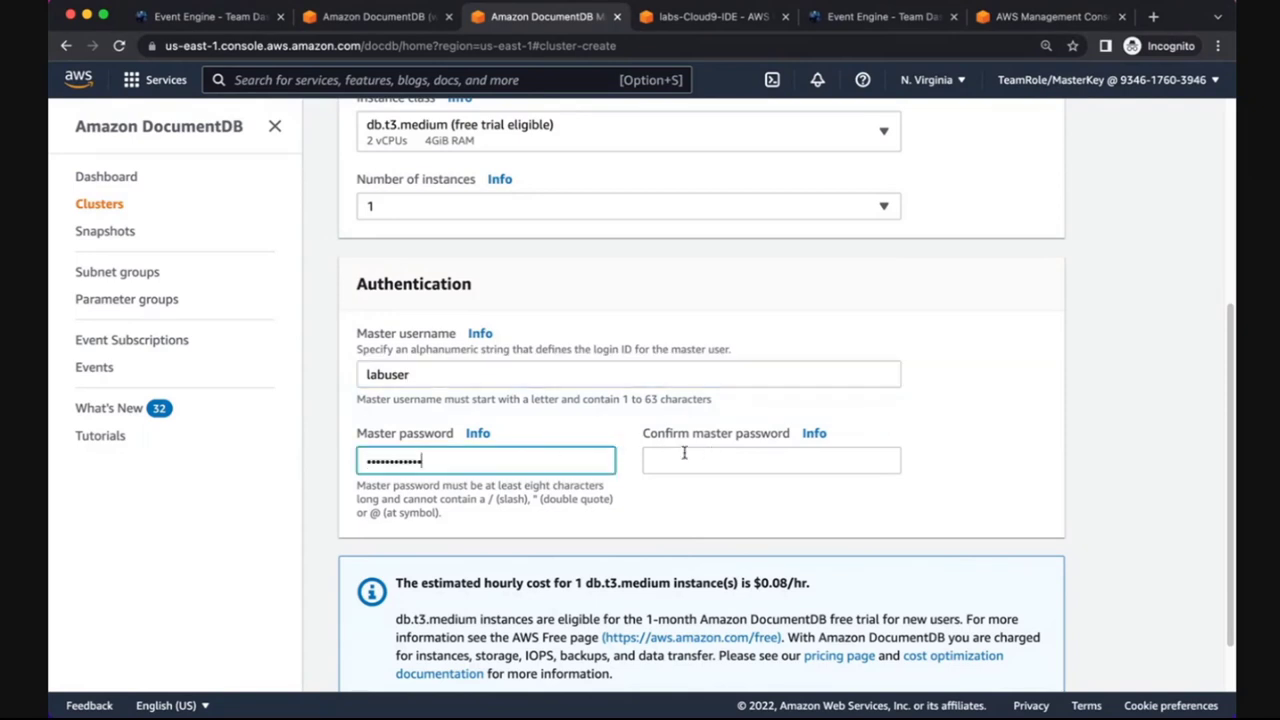
click(690, 454)
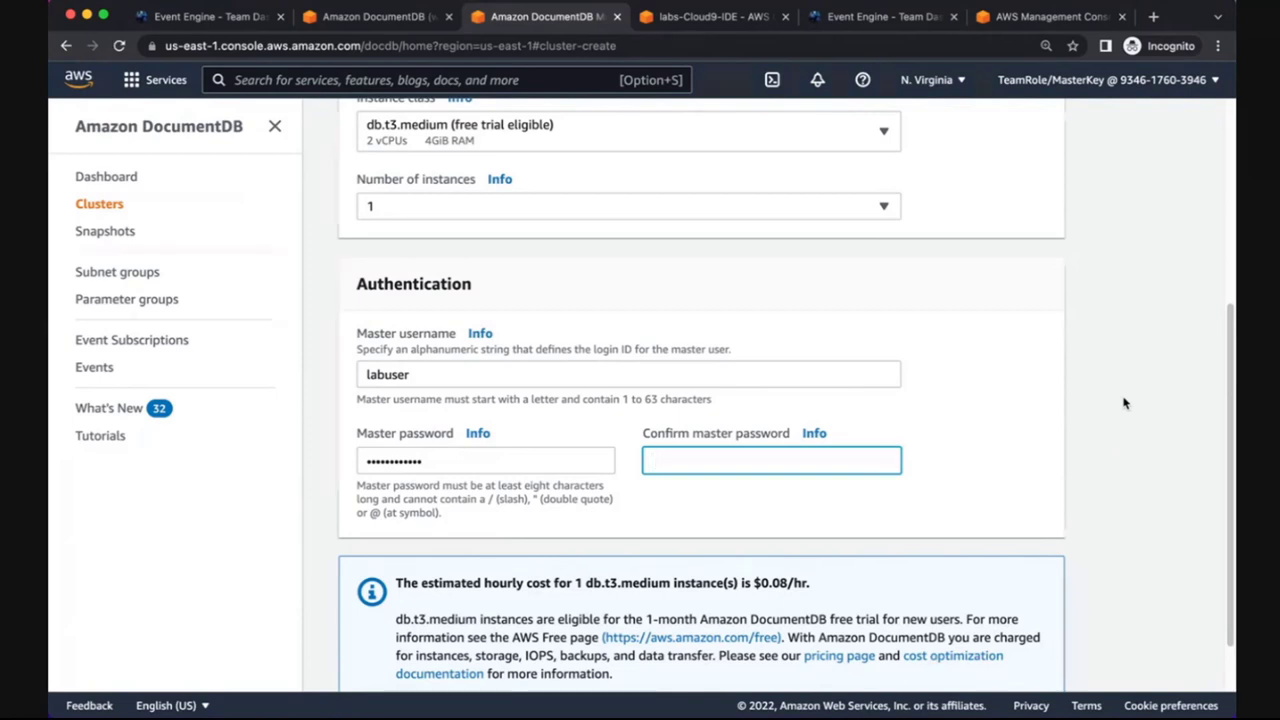
key(super+v)
click(1080, 443)
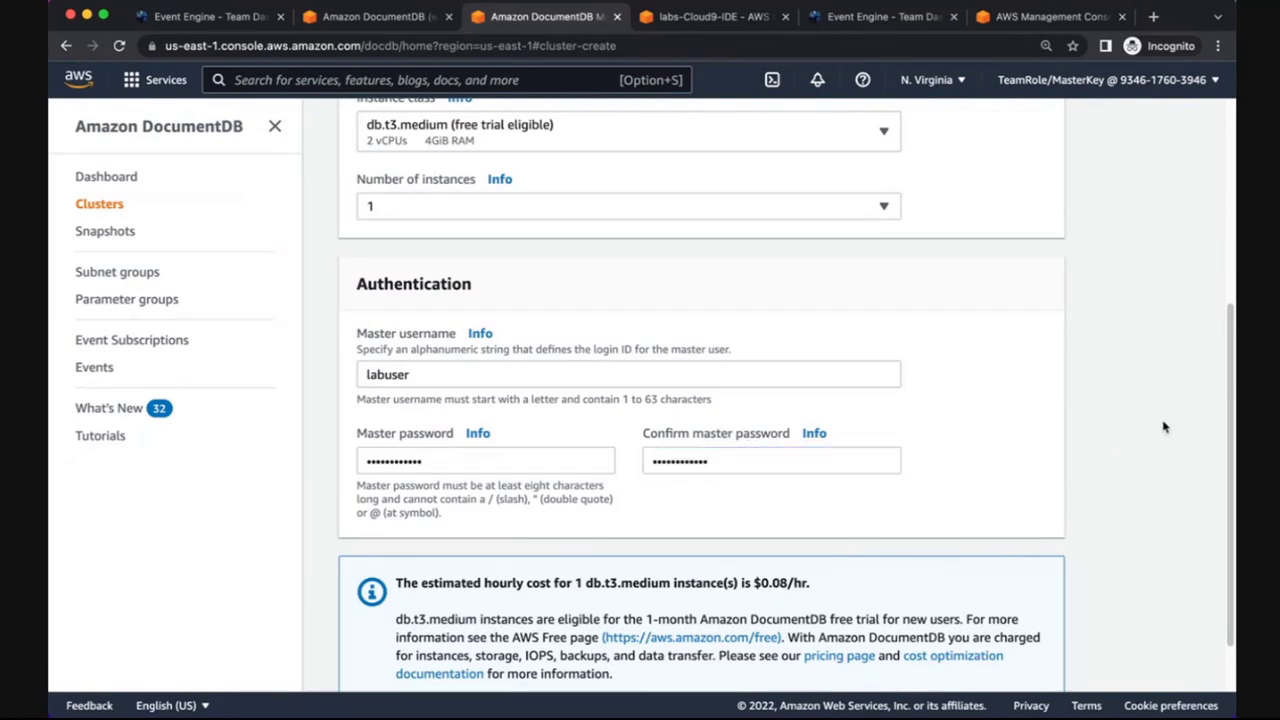
scroll(1232, 380, down, 1)
scroll(1232, 380, down, 1)
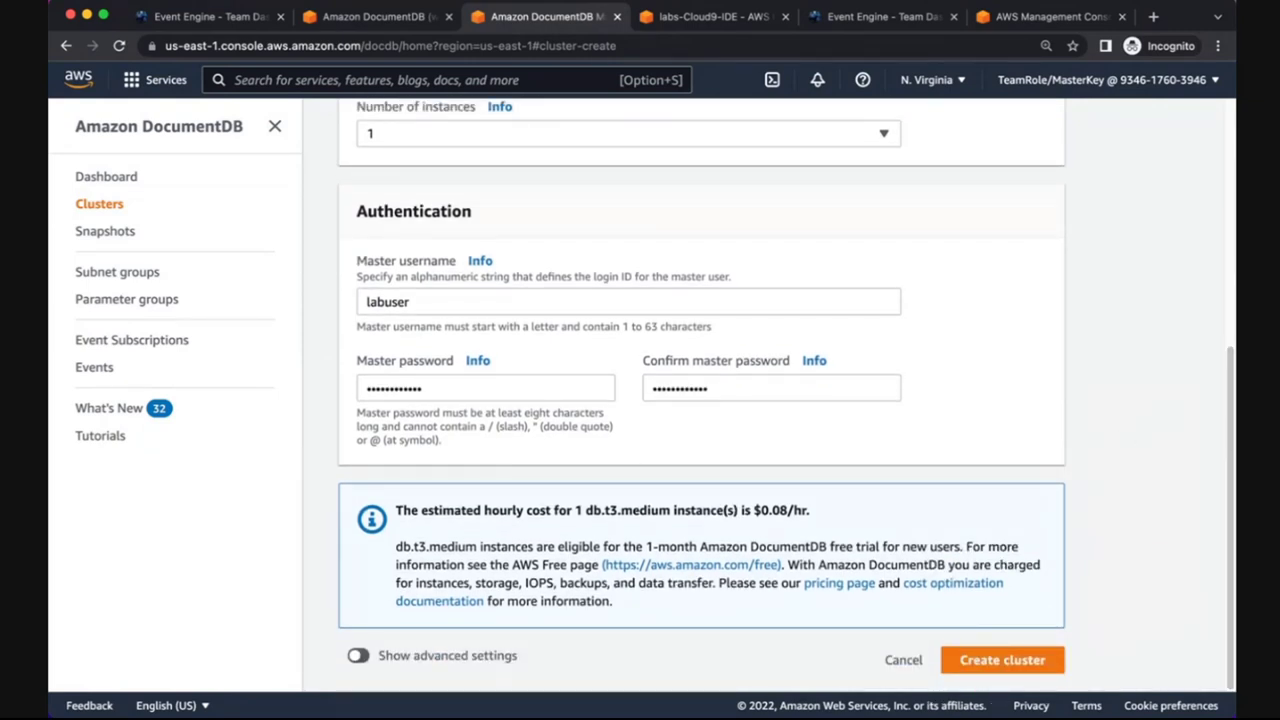
key(super+Tab)
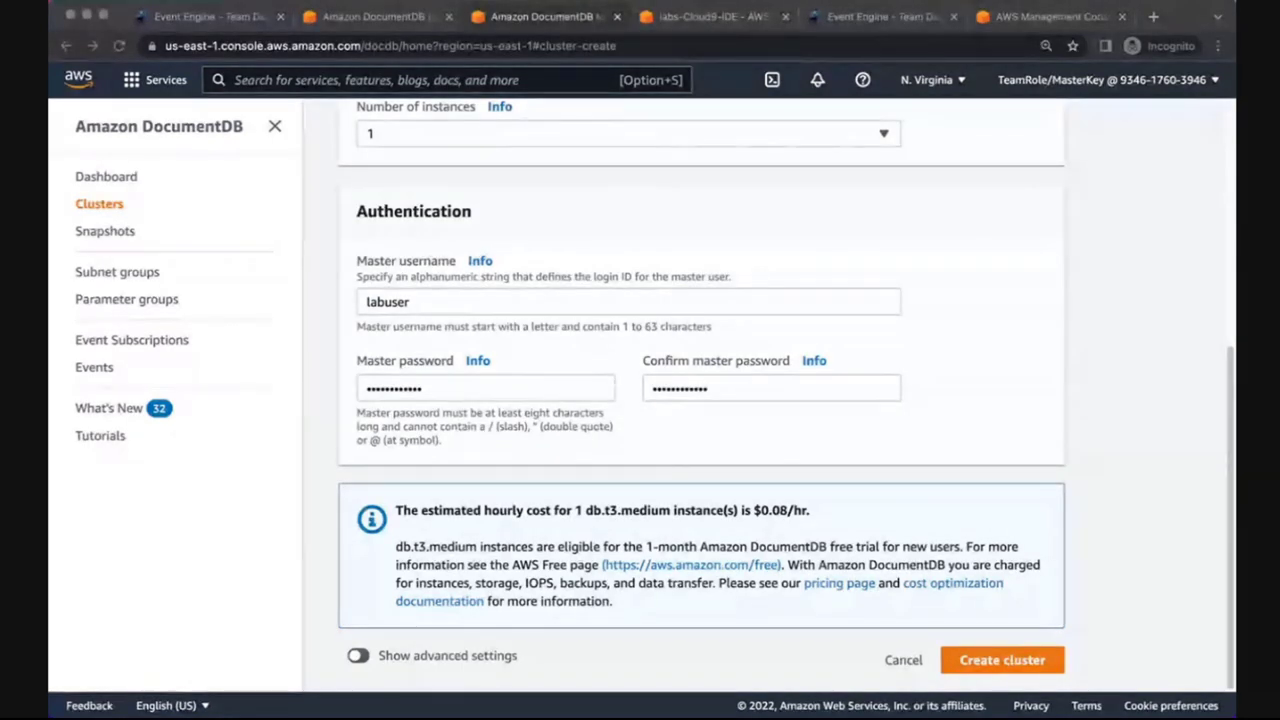
- Show advanced settings and place the cluster in labs-VPC with the lab-vpc-subnet-group subnet group
click(356, 664)
click(356, 664)
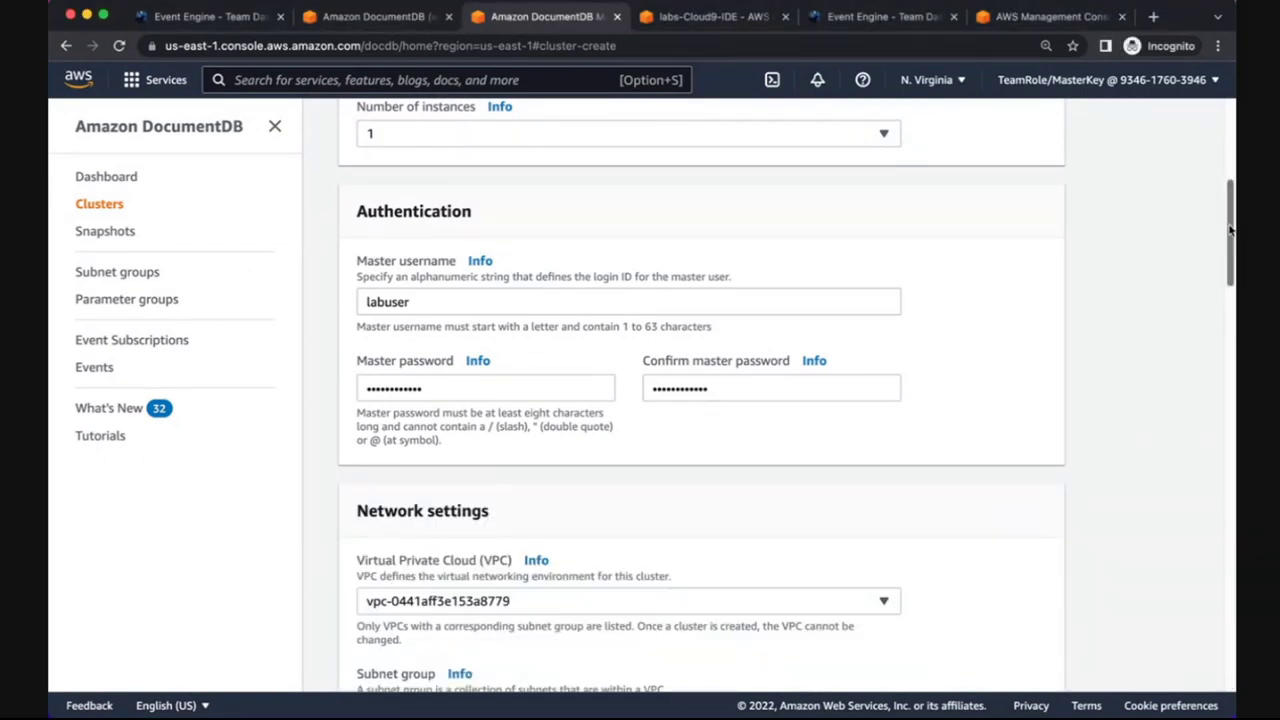
drag(1230, 230, 1235, 290)
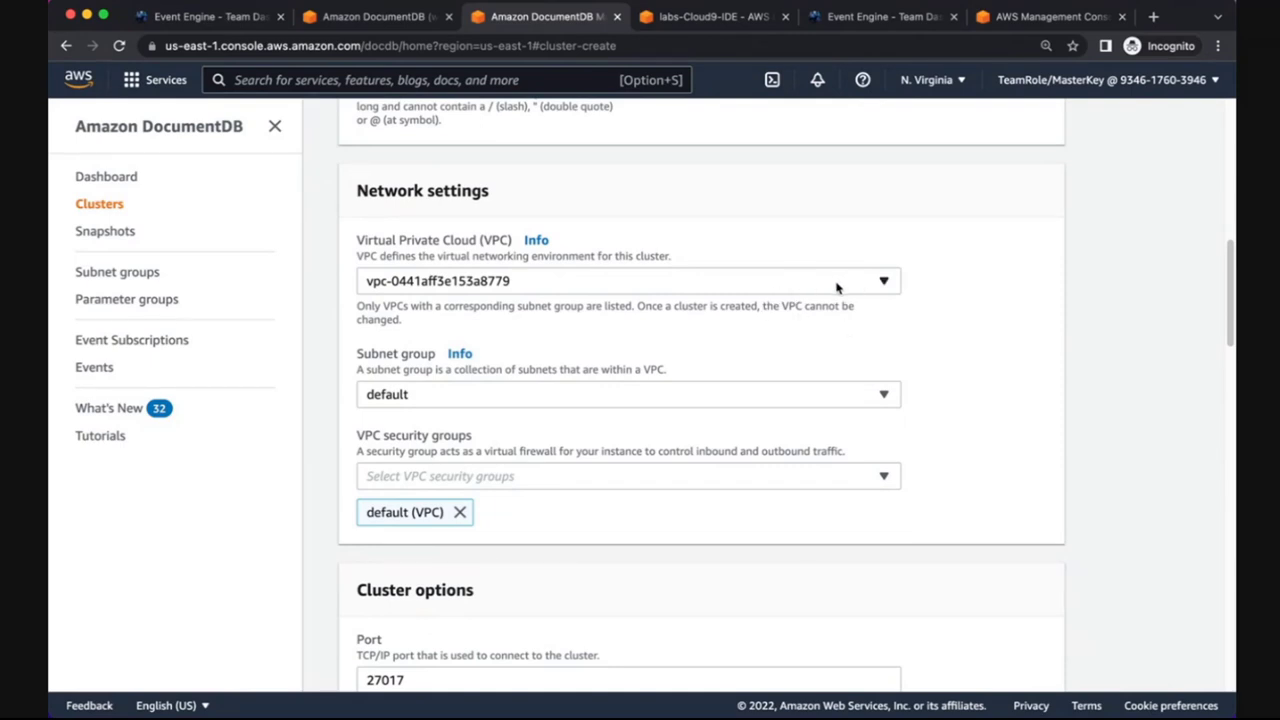
click(800, 283)
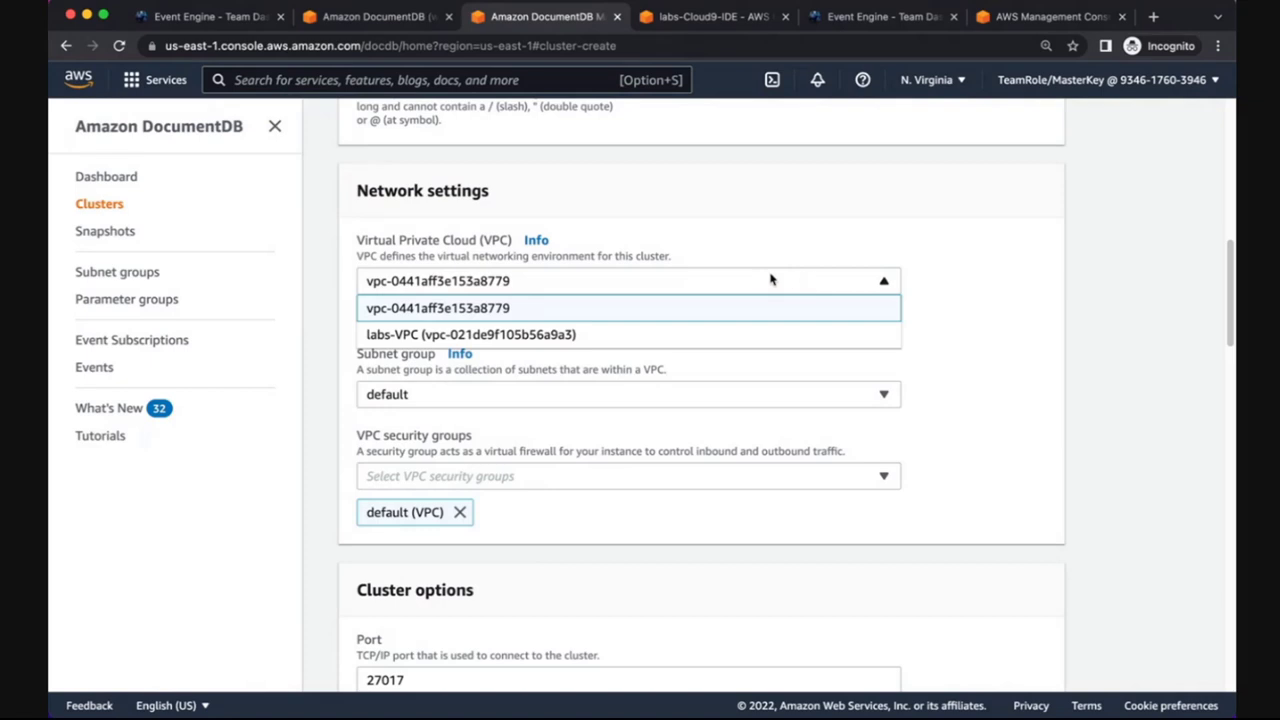
click(612, 336)
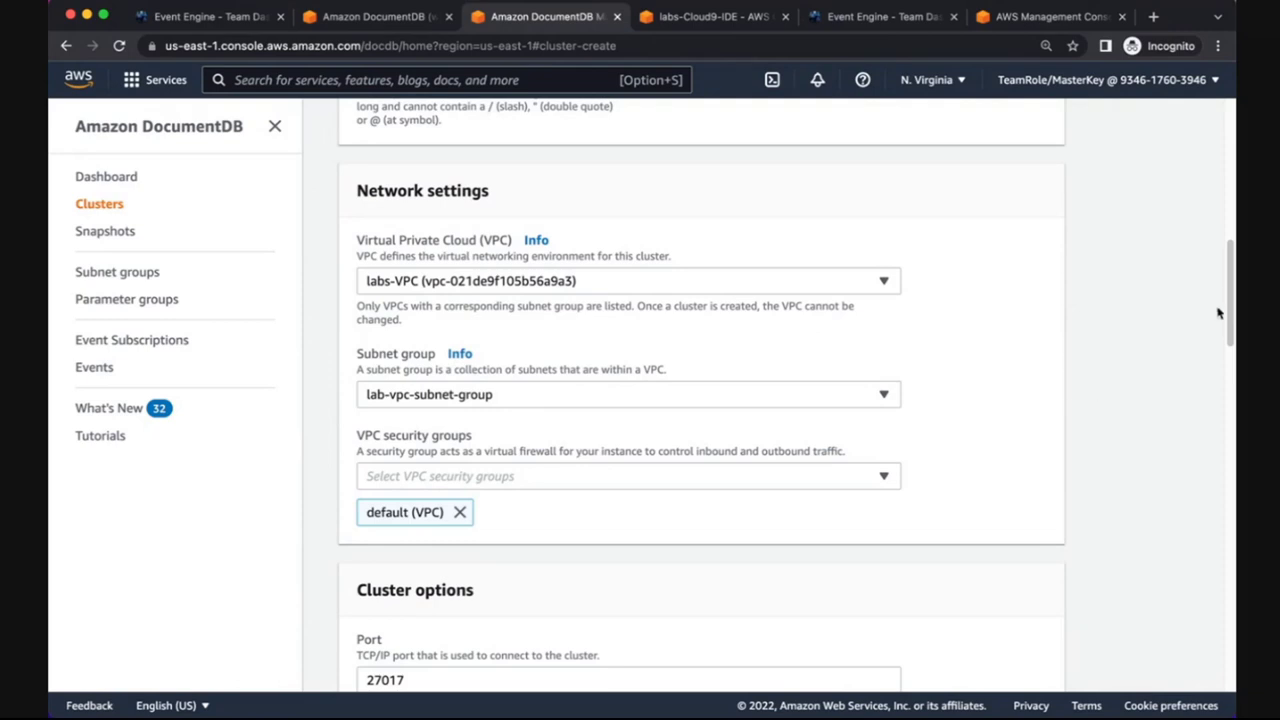
scroll(1232, 293, down, 2)
drag(1232, 293, 1230, 308)
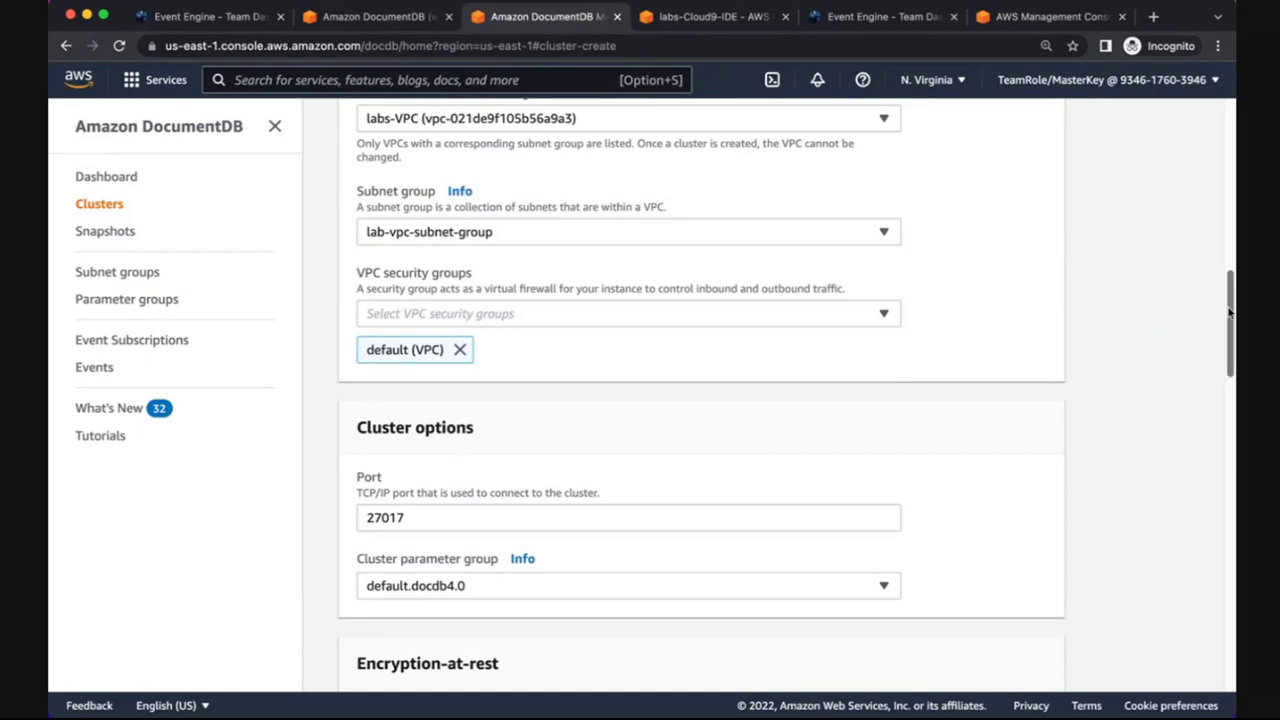
- Set the VPC security groups to docDb-Inbound (VPC) only, removing default (VPC)
scroll(1231, 306, down, 1)
scroll(1231, 306, down, 2)
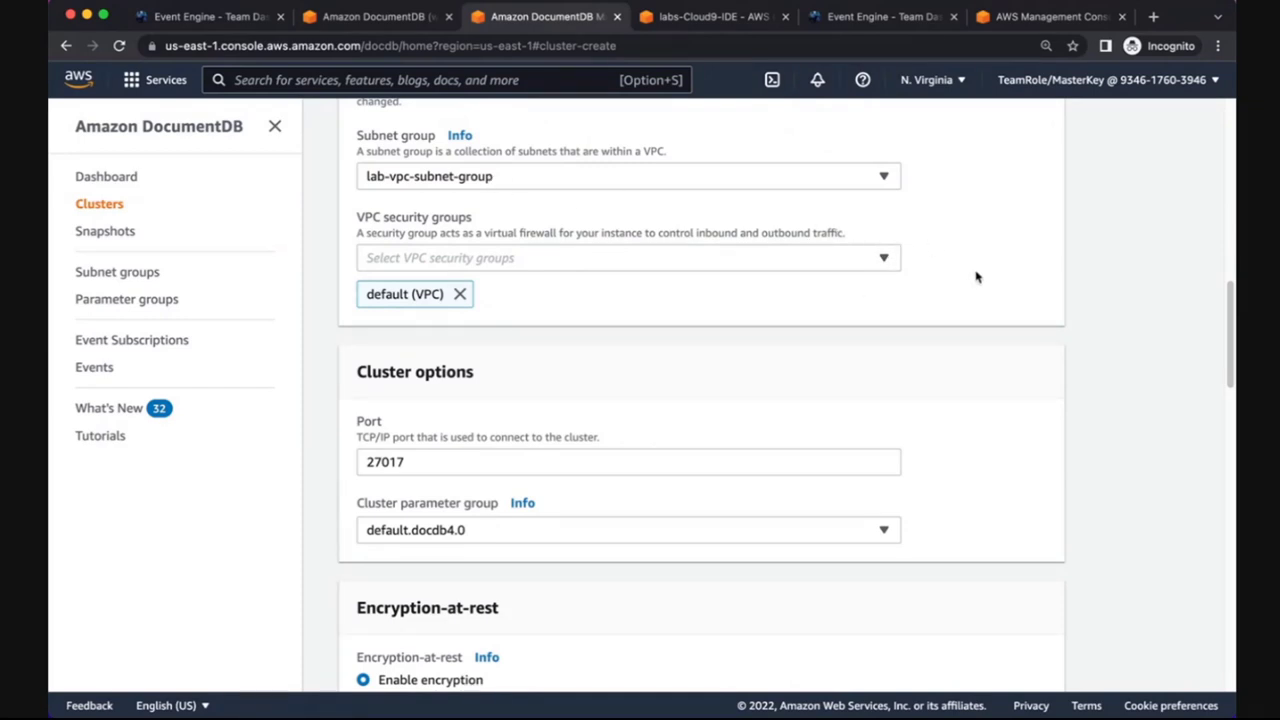
click(599, 260)
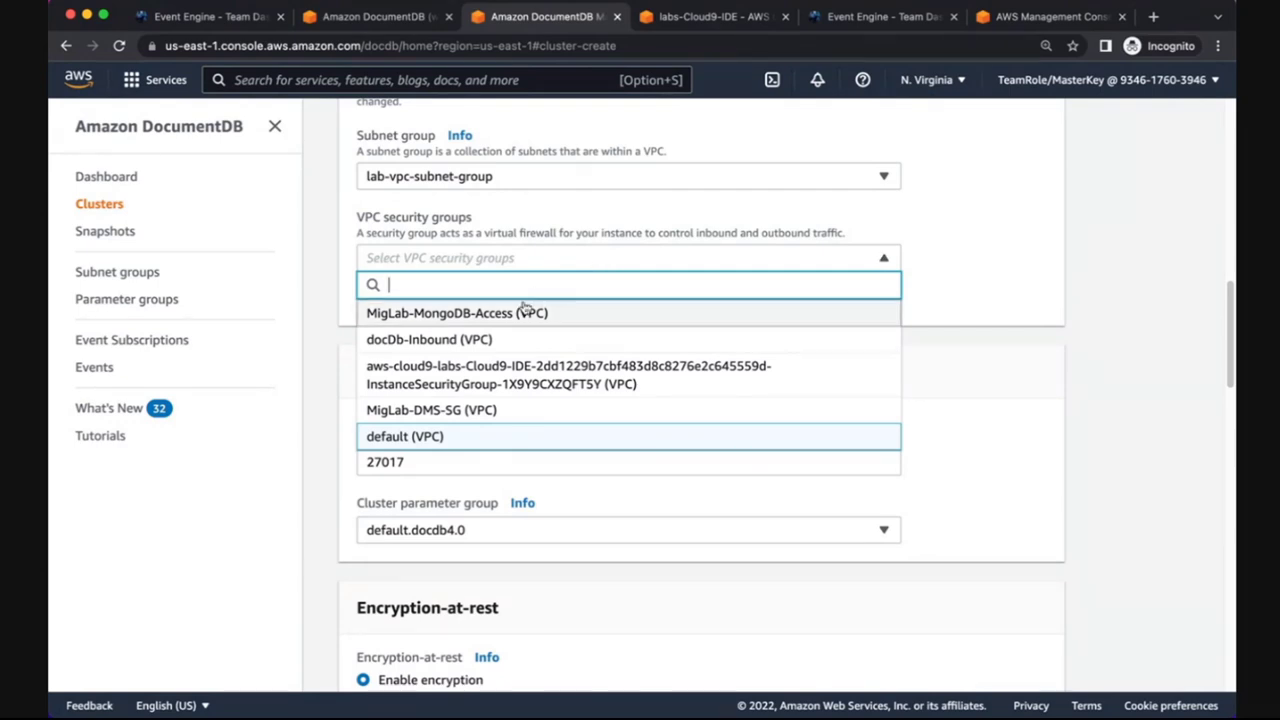
click(457, 342)
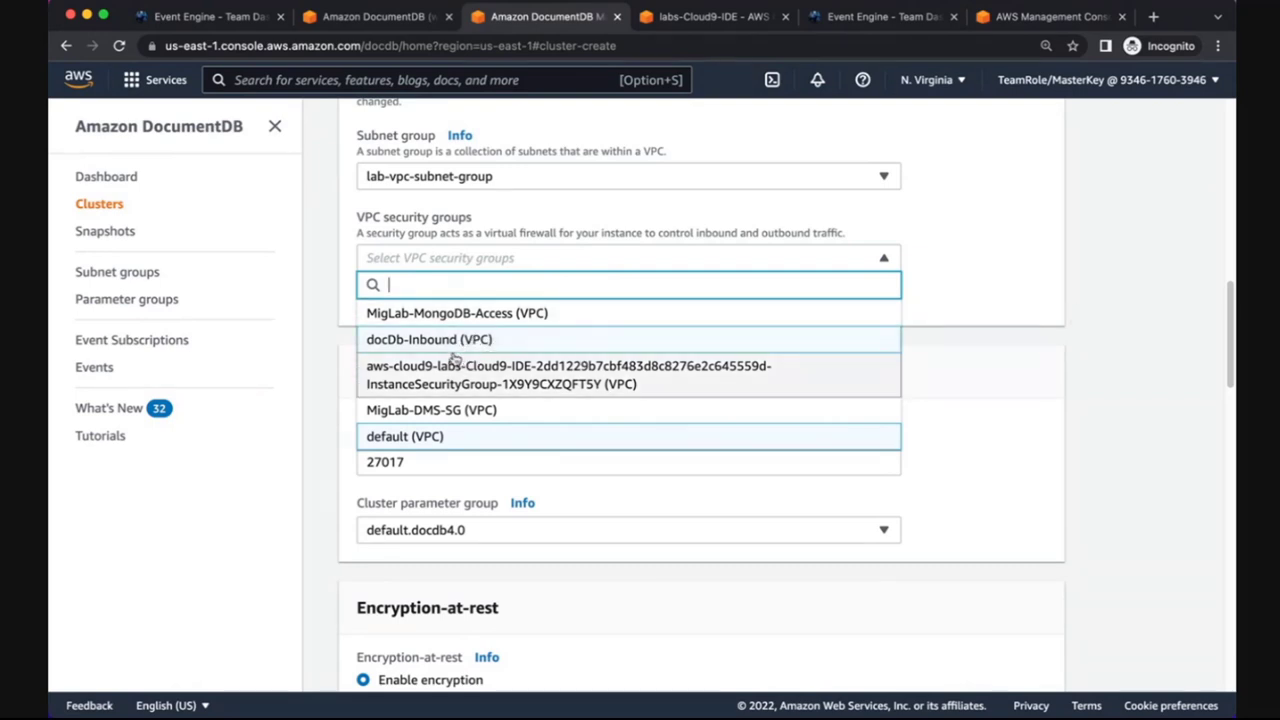
click(395, 436)
click(1036, 298)
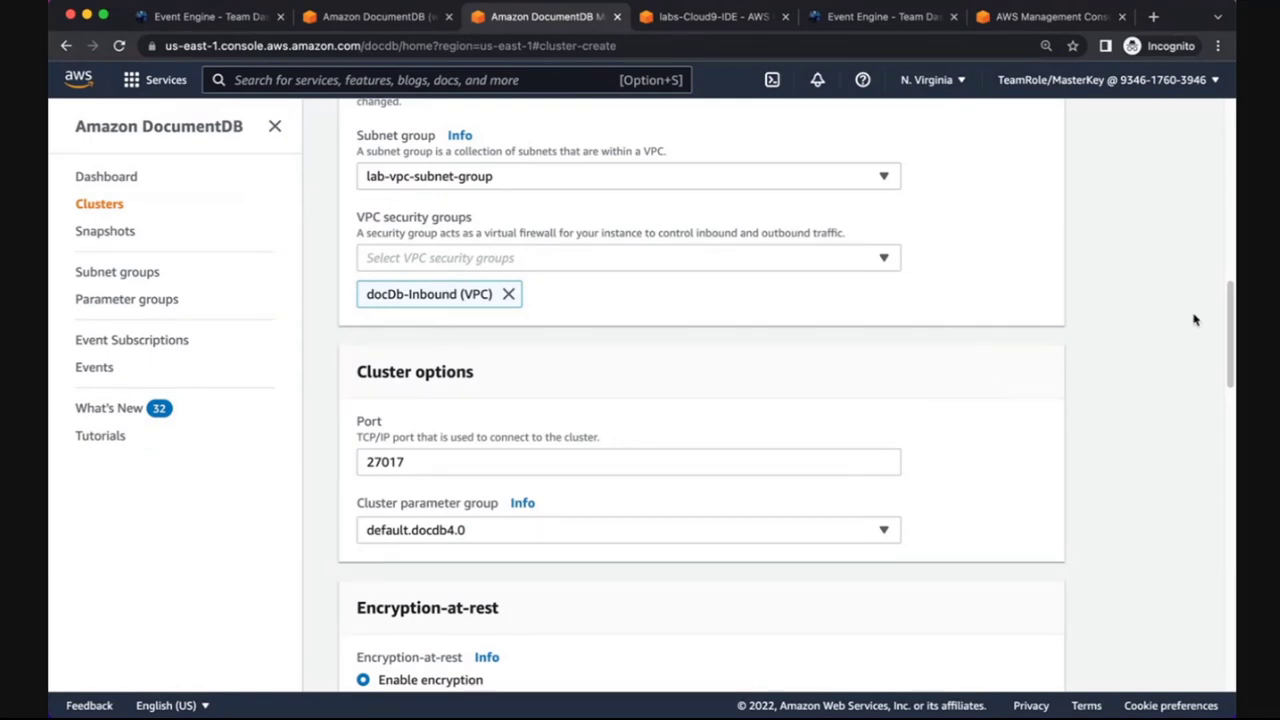
click(818, 260)
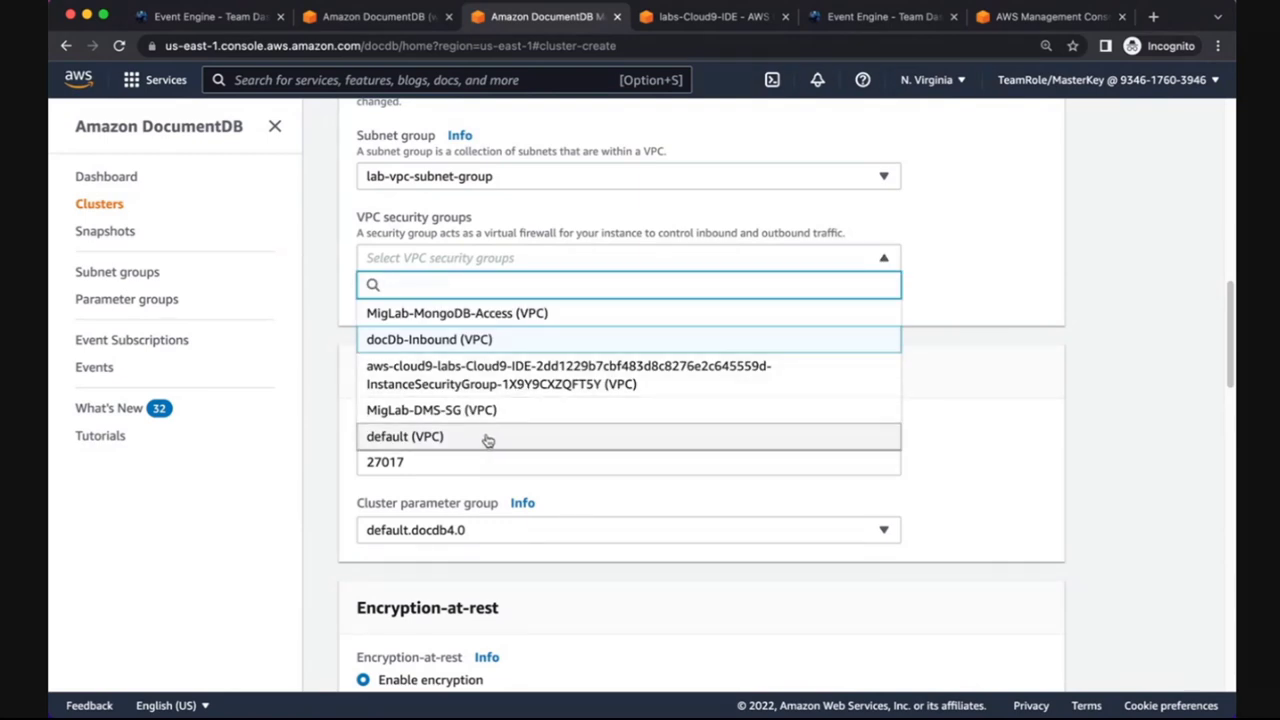
click(1063, 228)
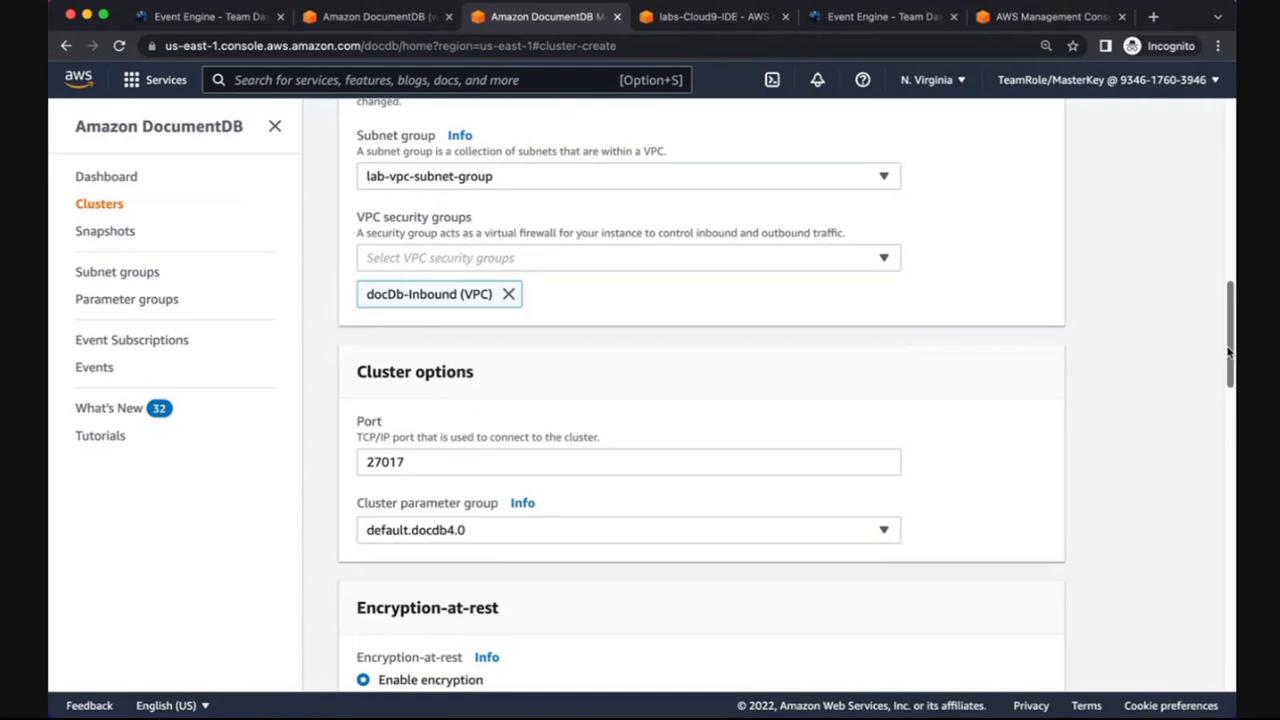
drag(1228, 350, 1234, 432)
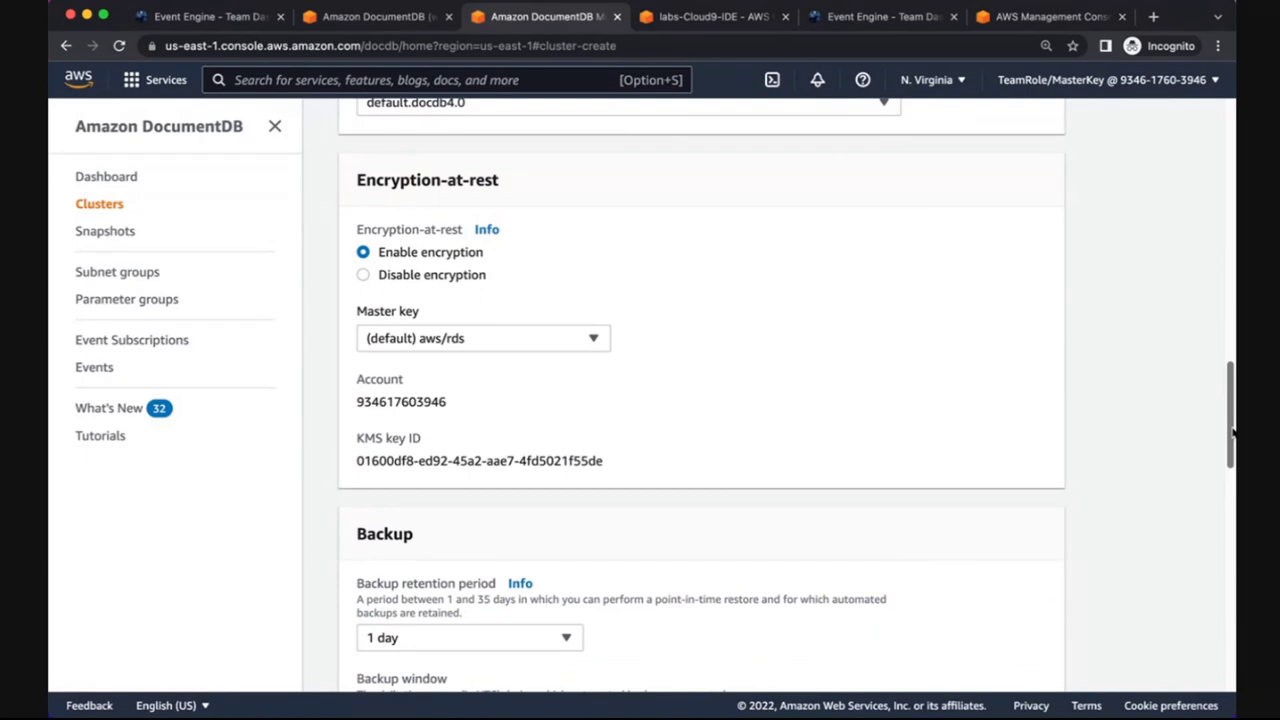
- Scroll to the end of the form and create the demo-documentdb cluster
drag(1234, 432, 1235, 545)
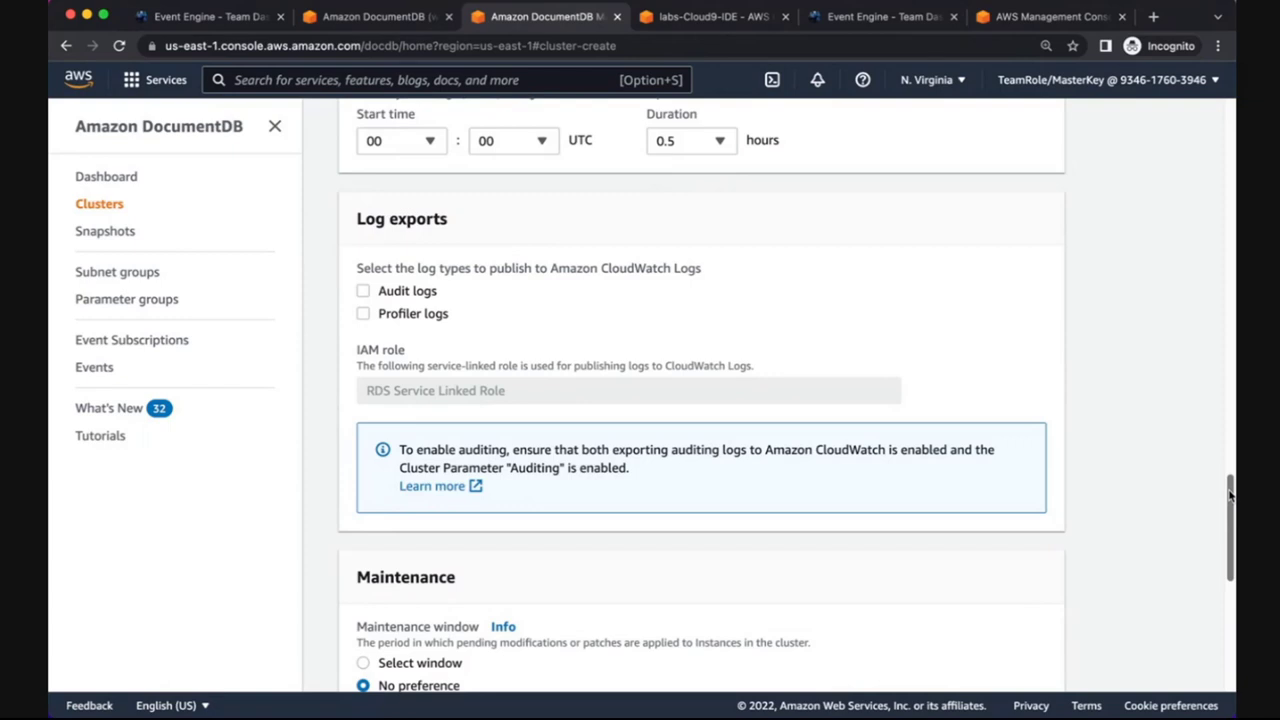
drag(1230, 493, 1232, 620)
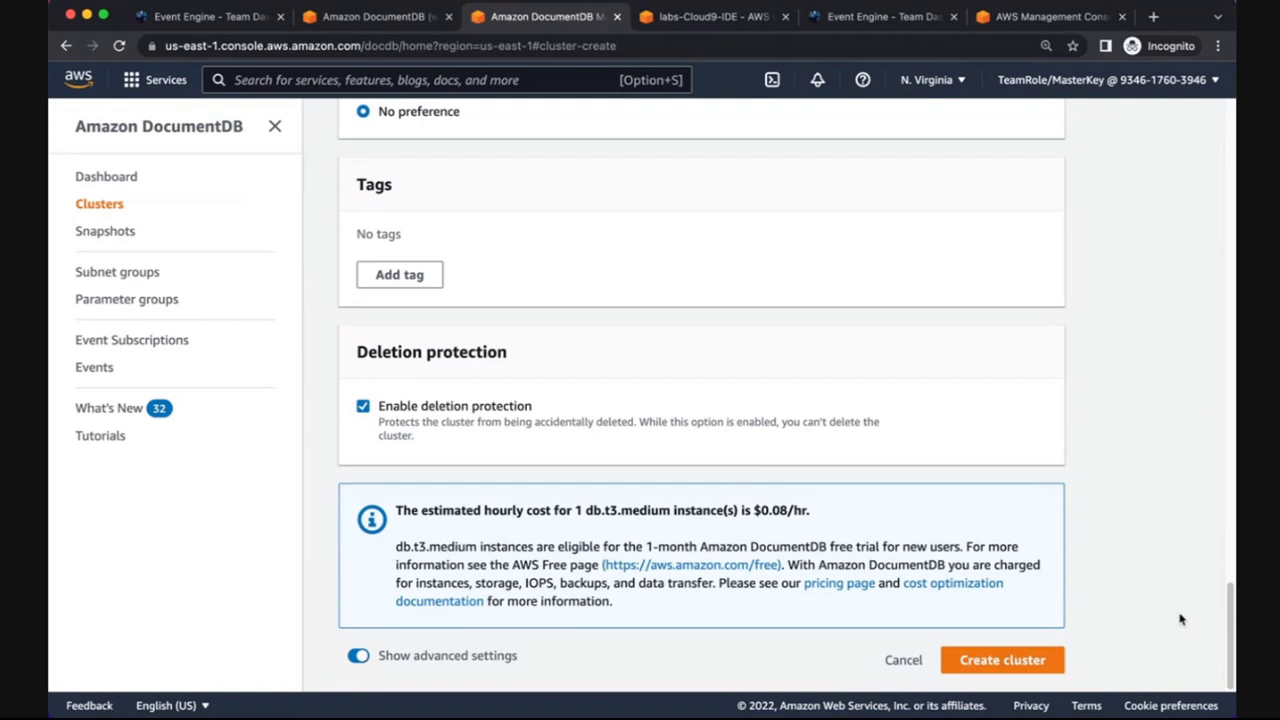
click(1008, 662)
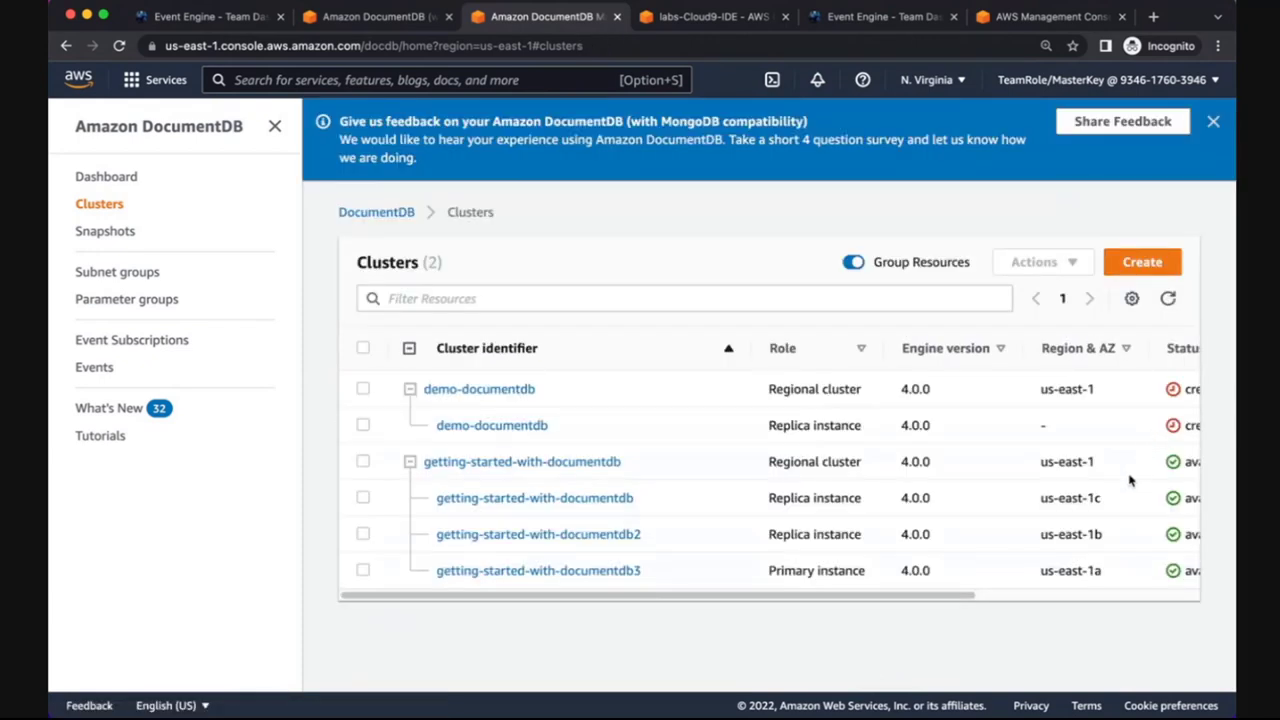
- Collapse the DocumentDB navigation panel to show status and size columns for every cluster
click(276, 129)
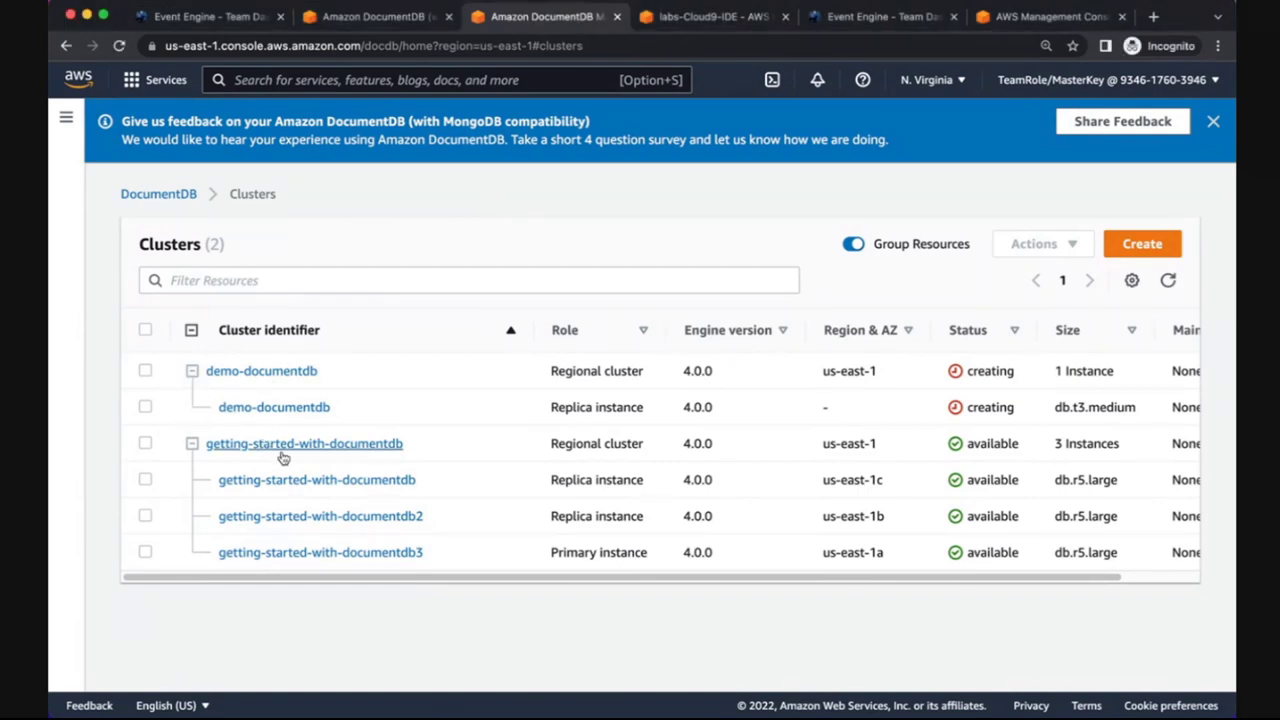
- Open getting-started-with-documentdb's details and review the connection commands under Connectivity & security
click(287, 449)
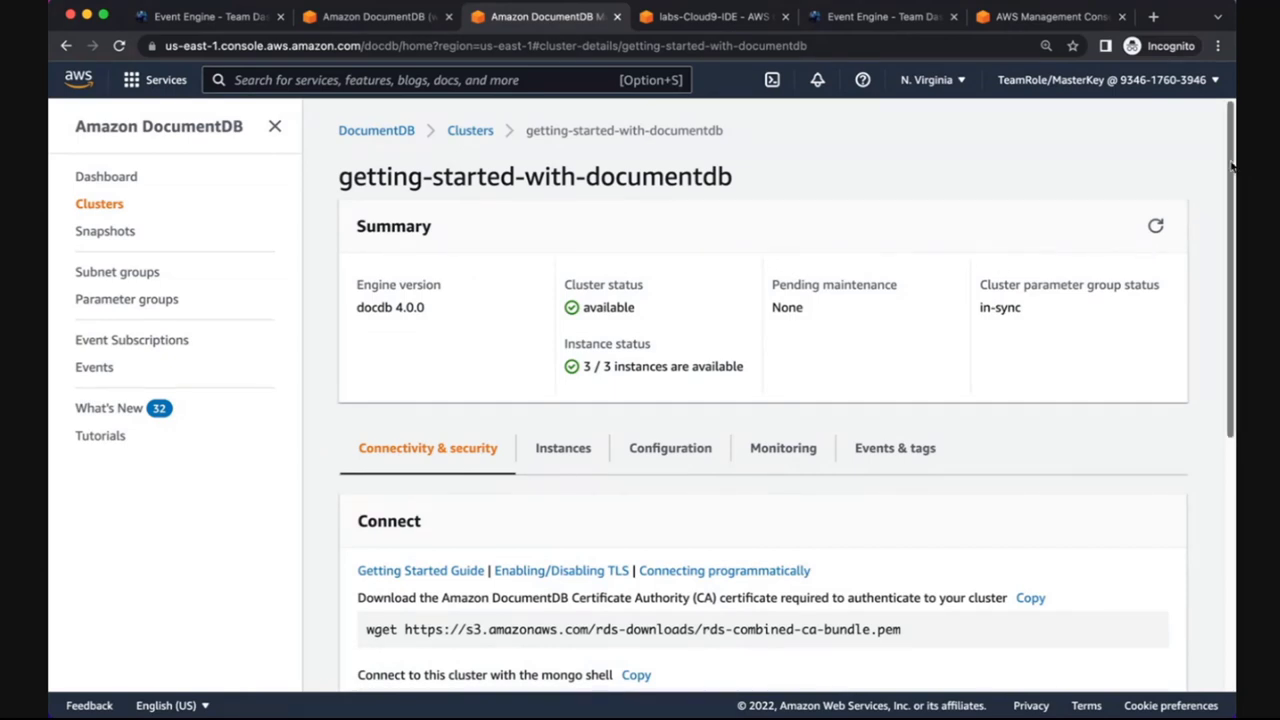
scroll(1230, 160, down, 1)
drag(1230, 160, 1230, 300)
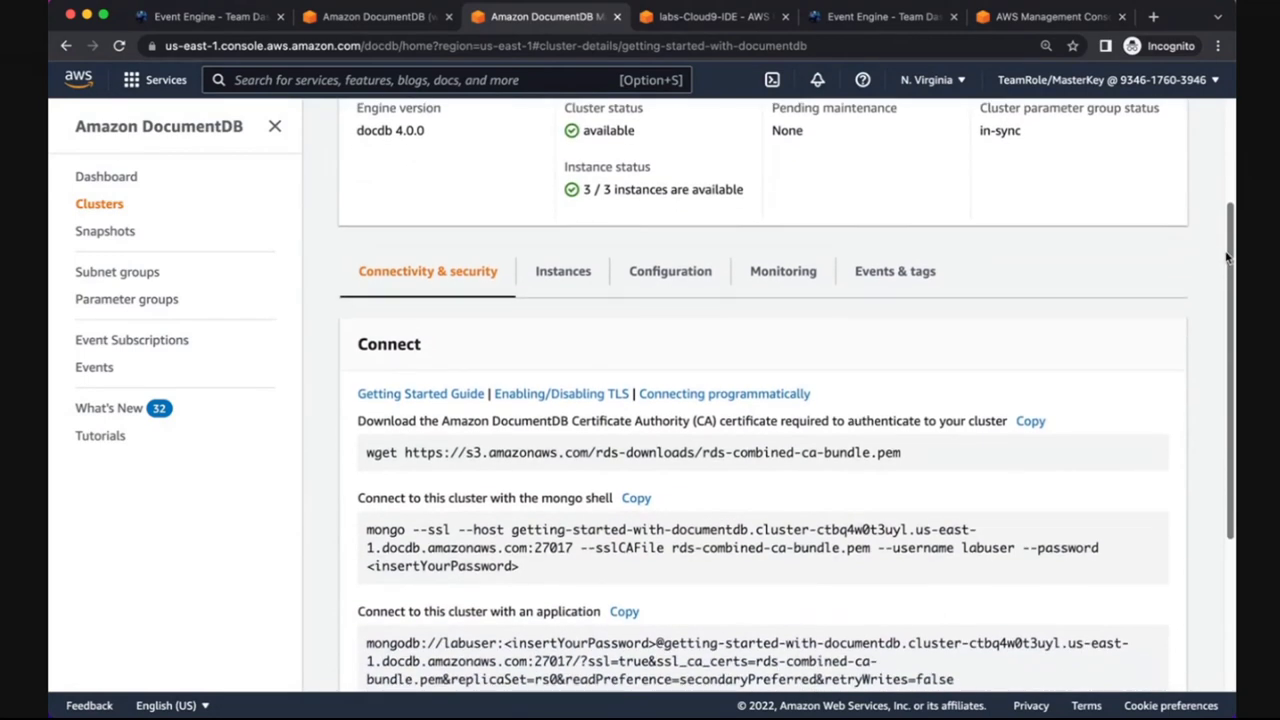
scroll(421, 237, up, 4)
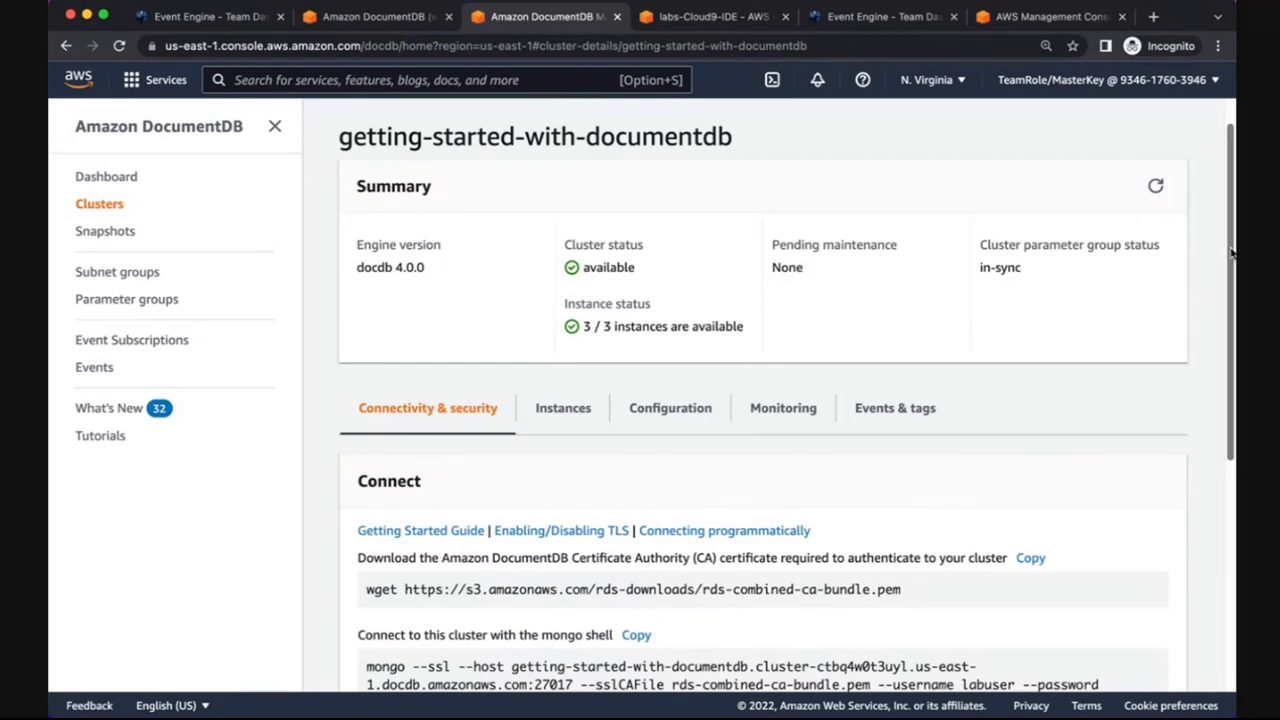
drag(1231, 258, 1234, 431)
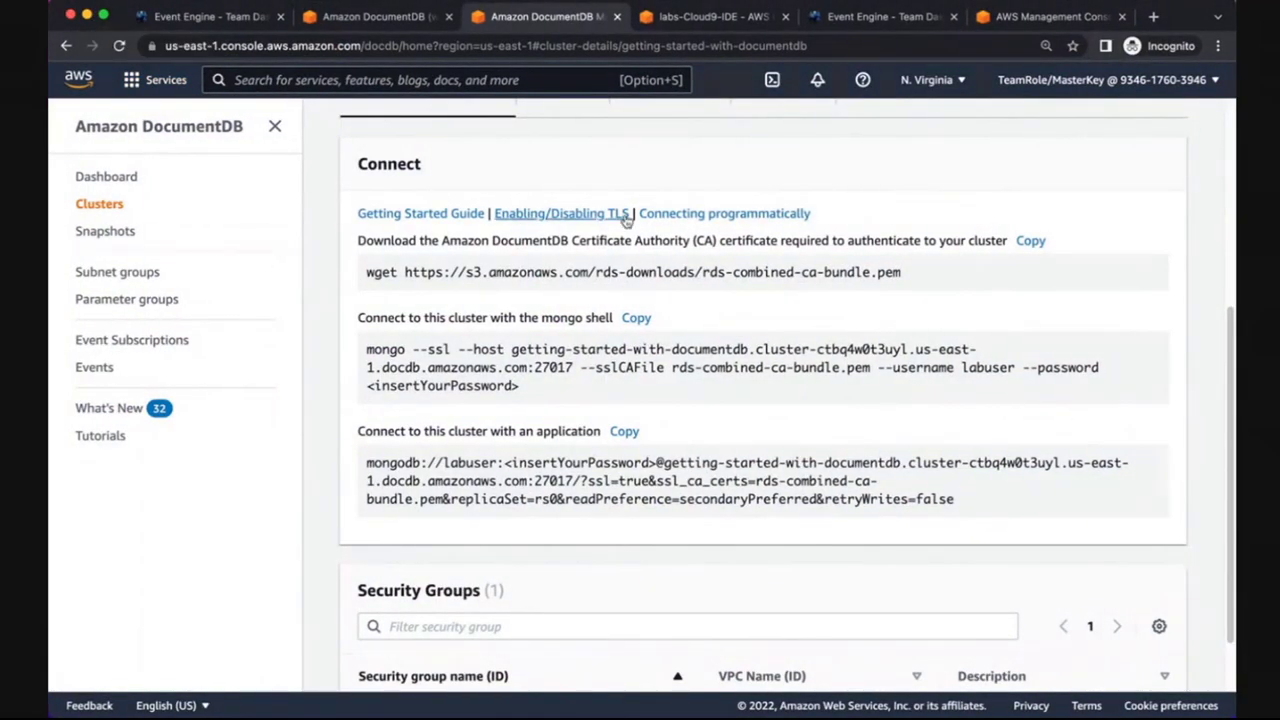
scroll(625, 220, up, 5)
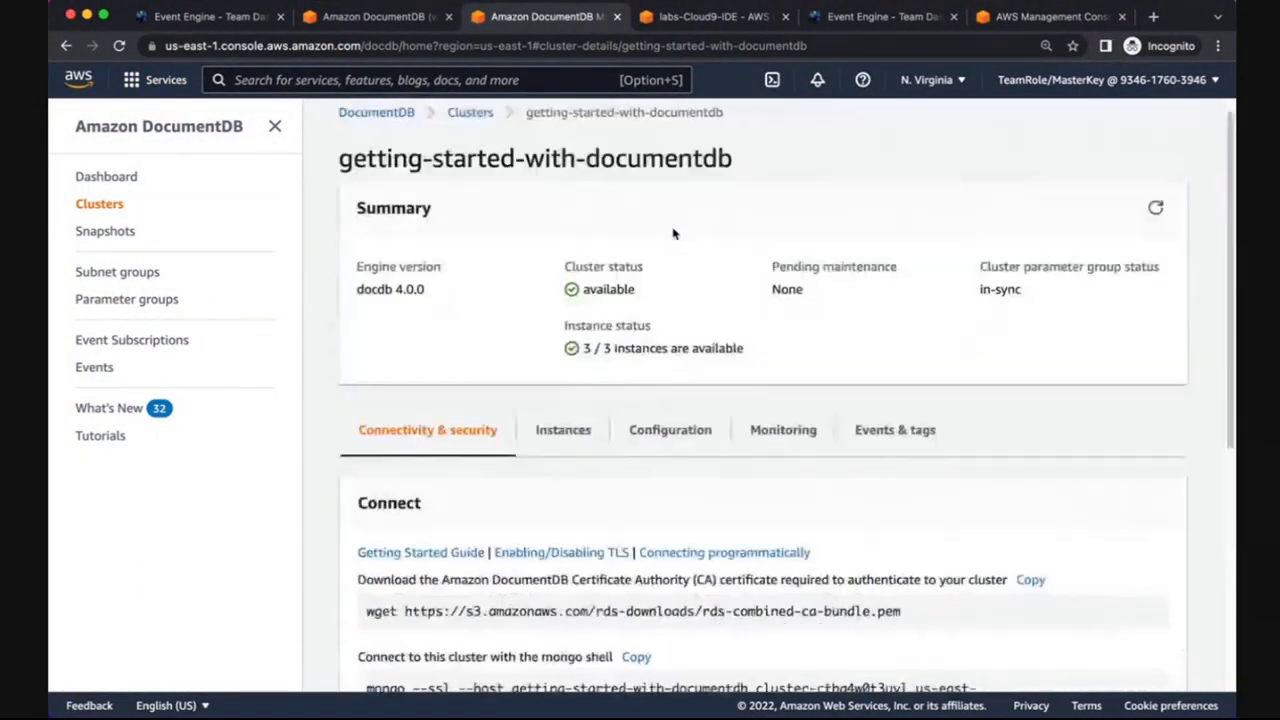
- Return to the clusters list and highlight the Primary and Replica instance roles
click(467, 113)
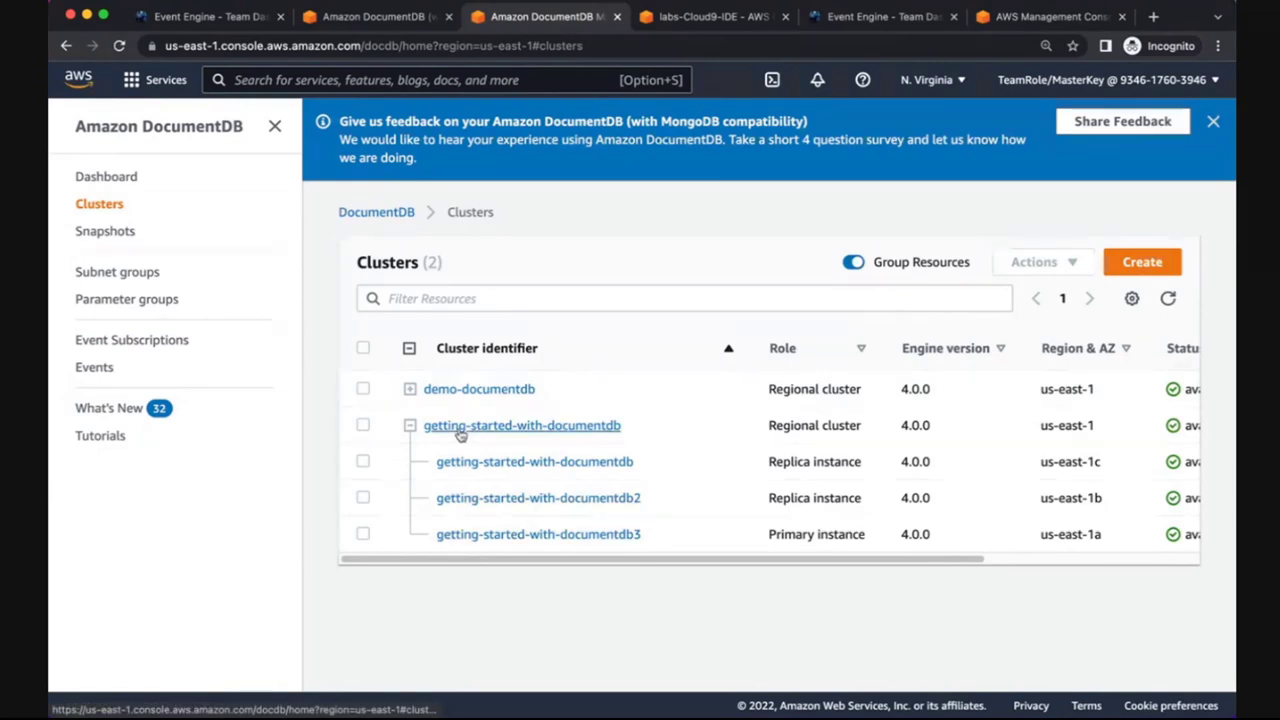
triple_click(820, 534)
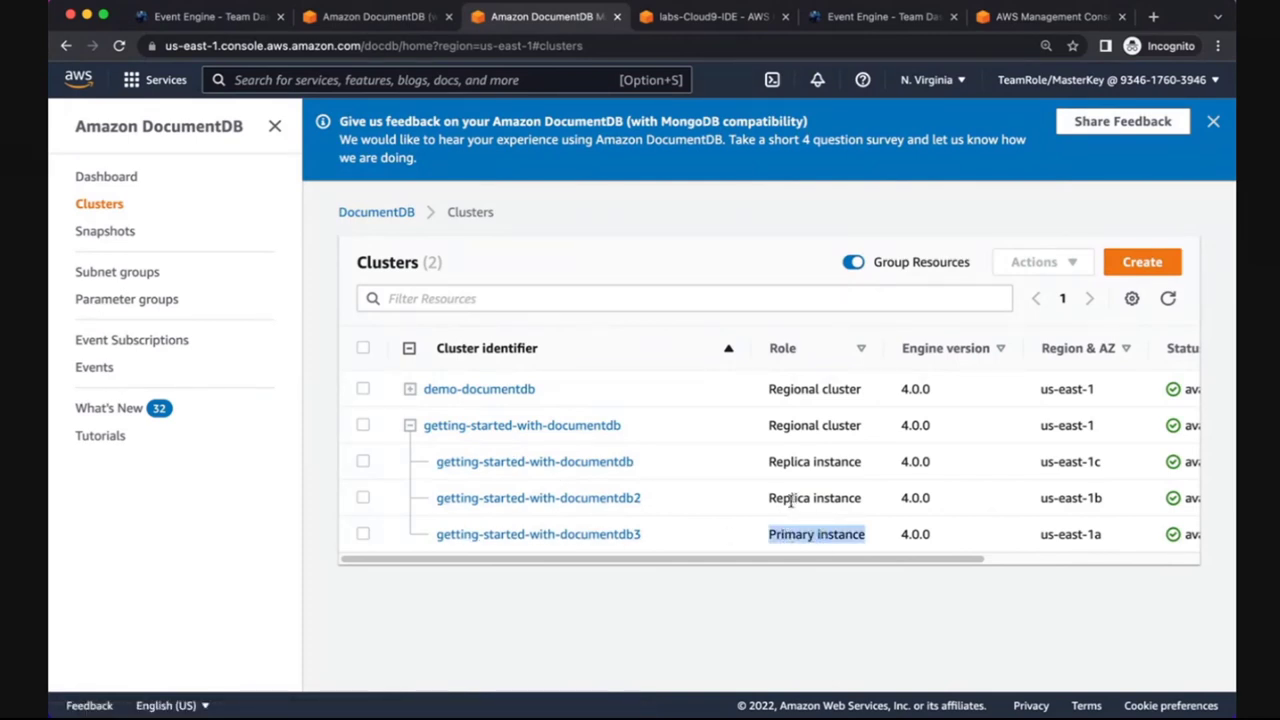
triple_click(791, 500)
triple_click(790, 461)
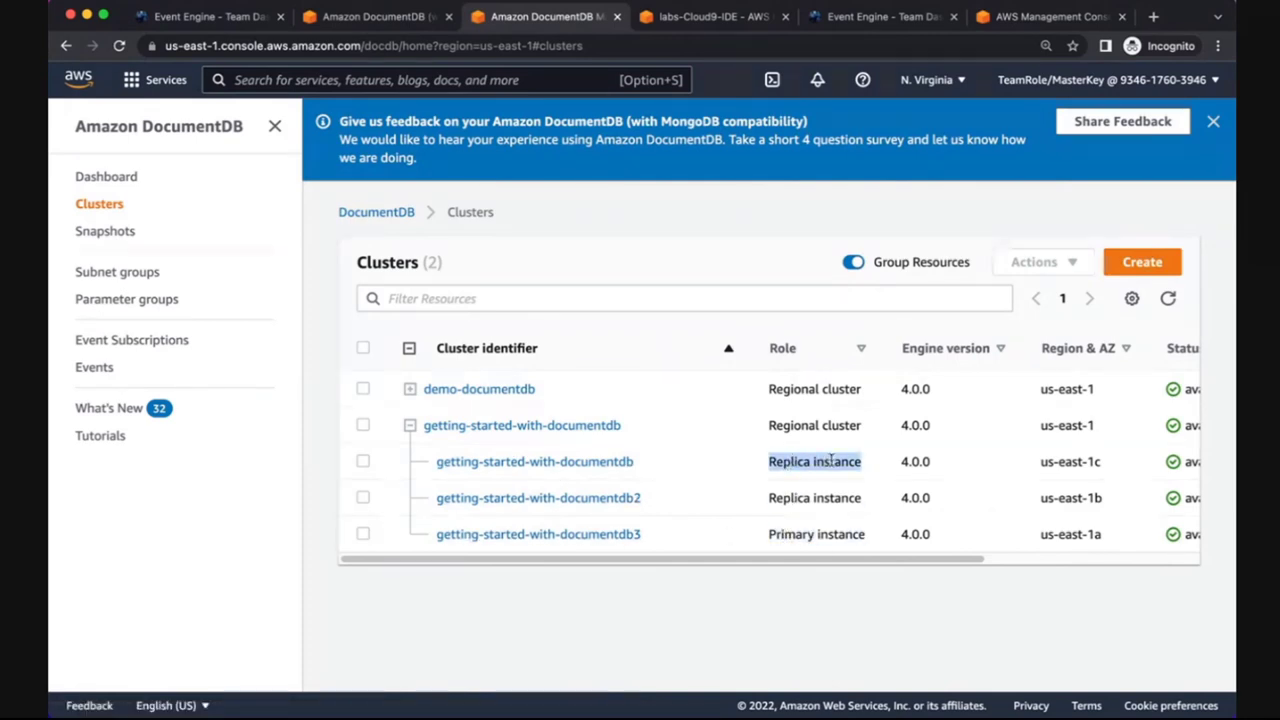
triple_click(805, 534)
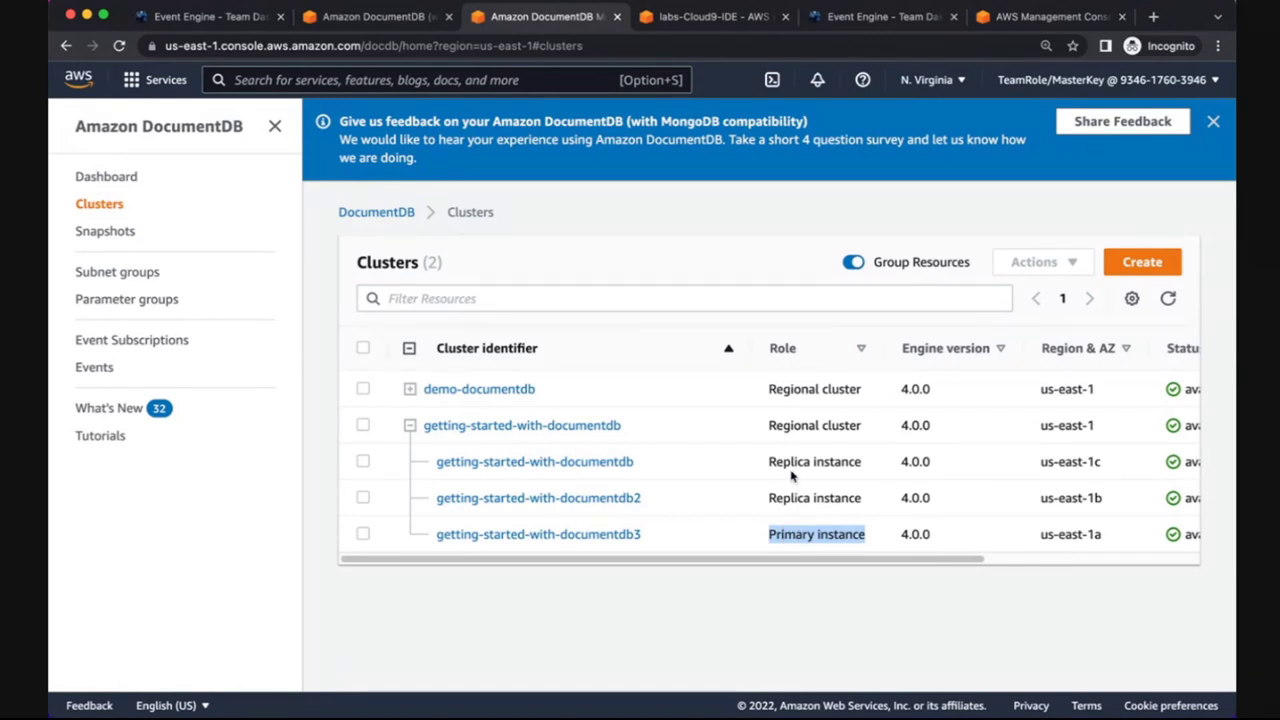
drag(788, 462, 832, 497)
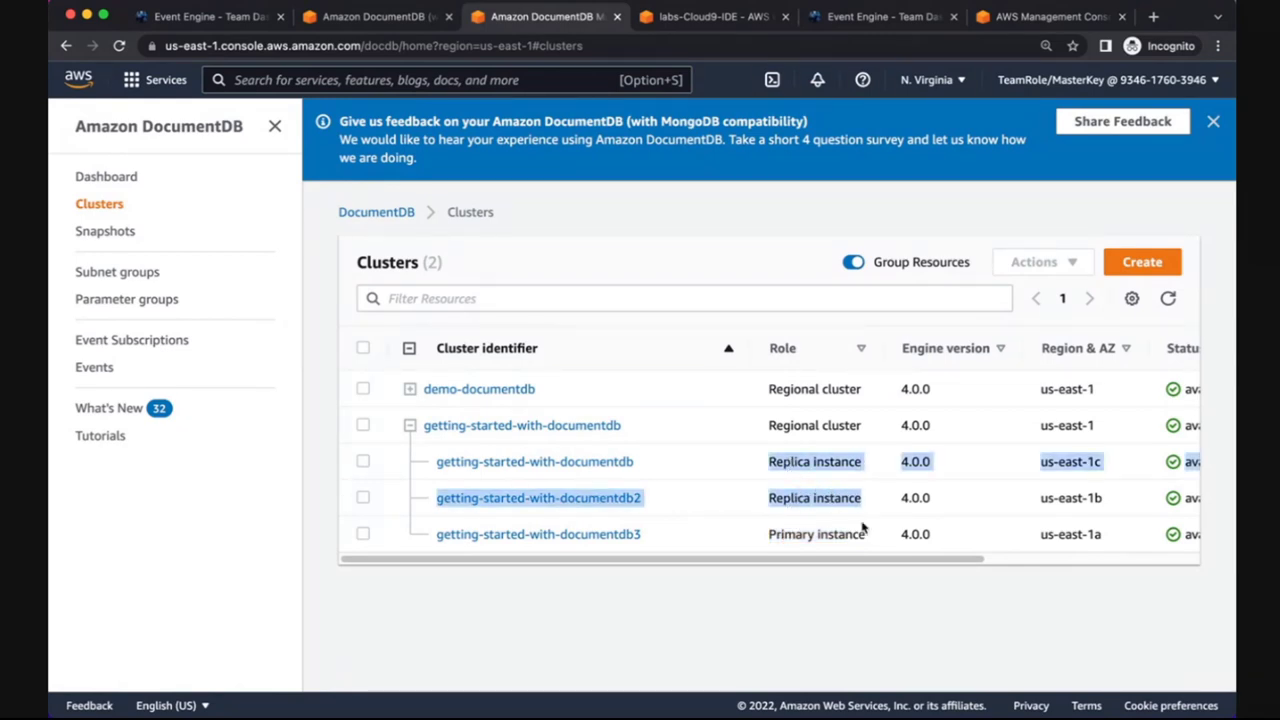
click(646, 628)
- Revisit the cluster details and workshop tab, then return to the clusters list with the panel hidden
click(575, 436)
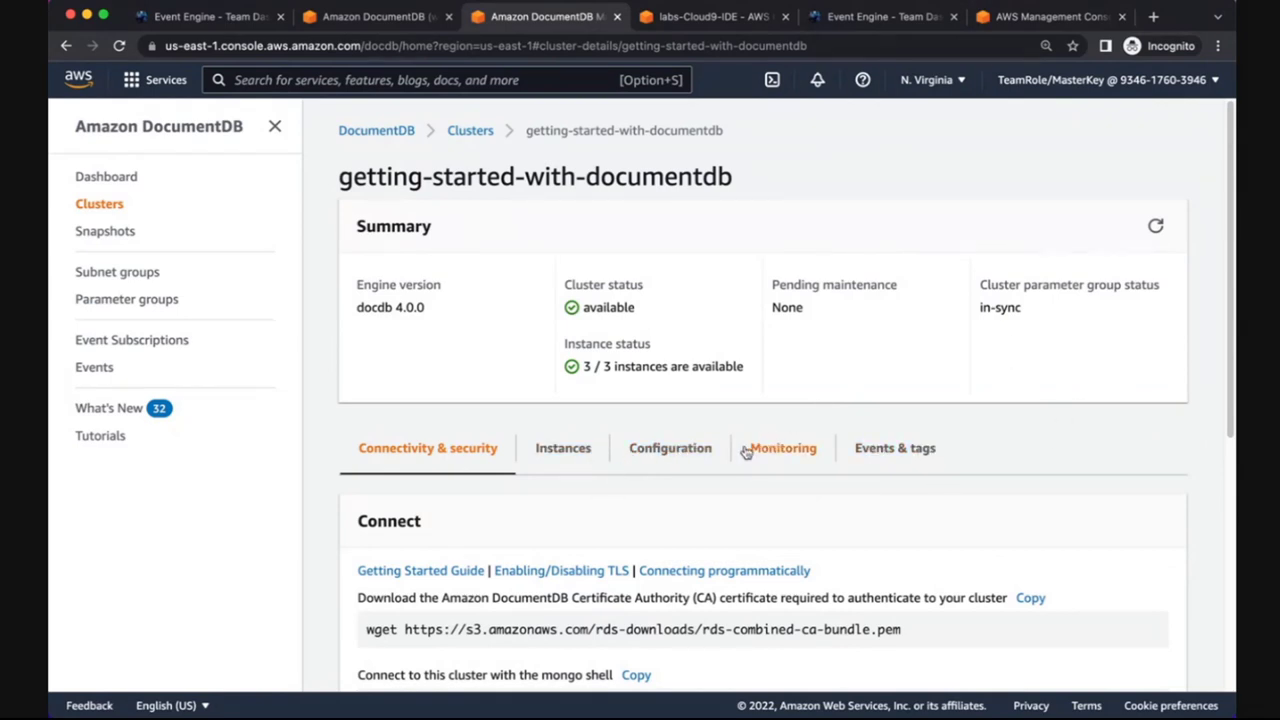
scroll(1229, 330, down, 3)
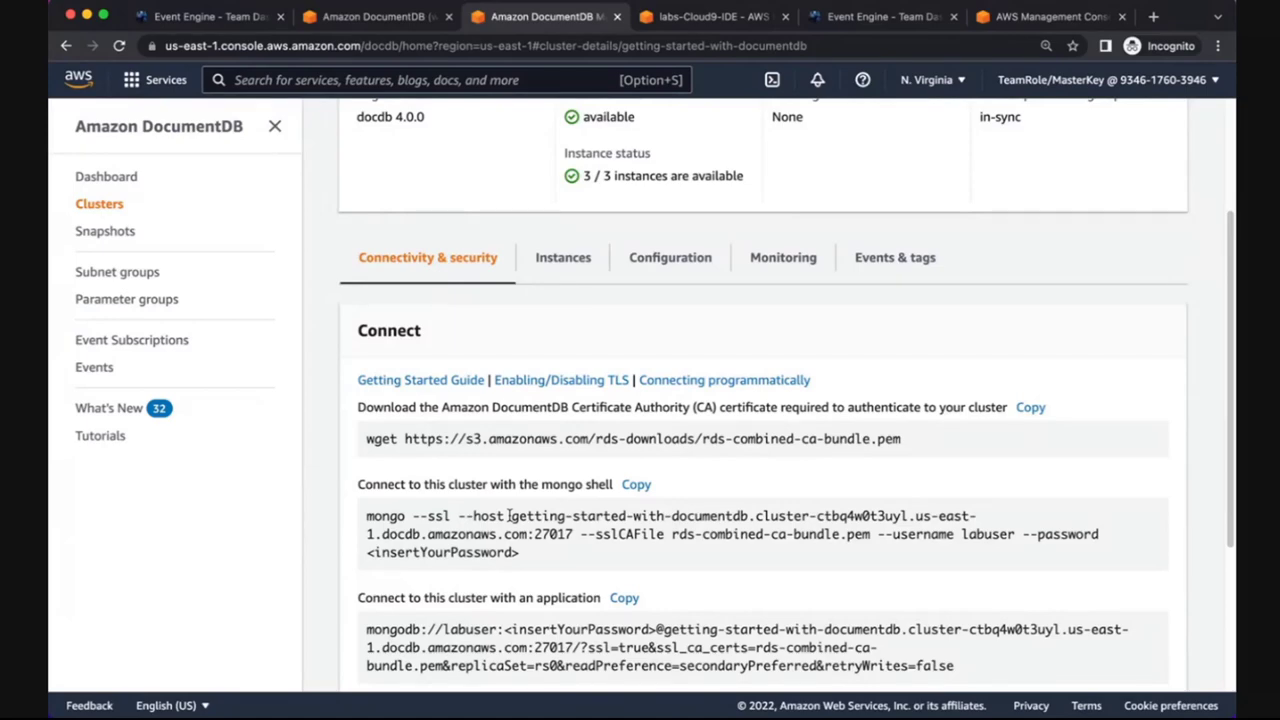
click(390, 20)
click(543, 18)
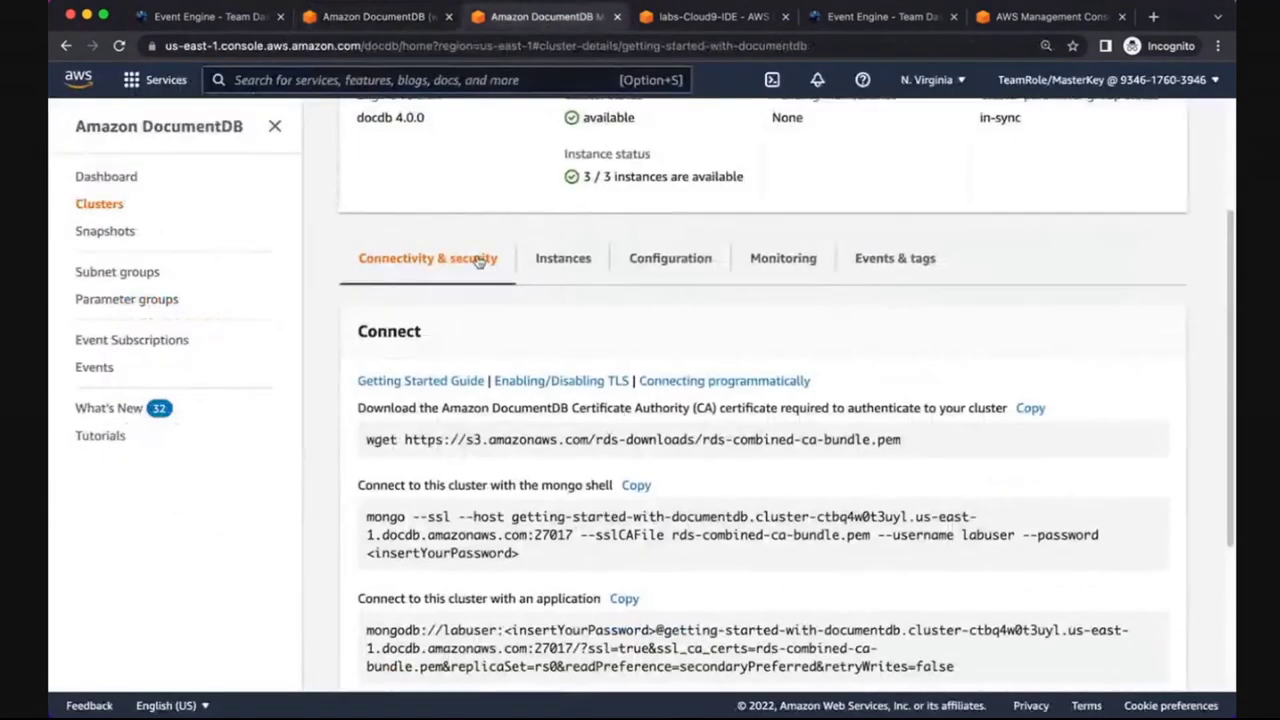
scroll(484, 258, up, 3)
click(470, 131)
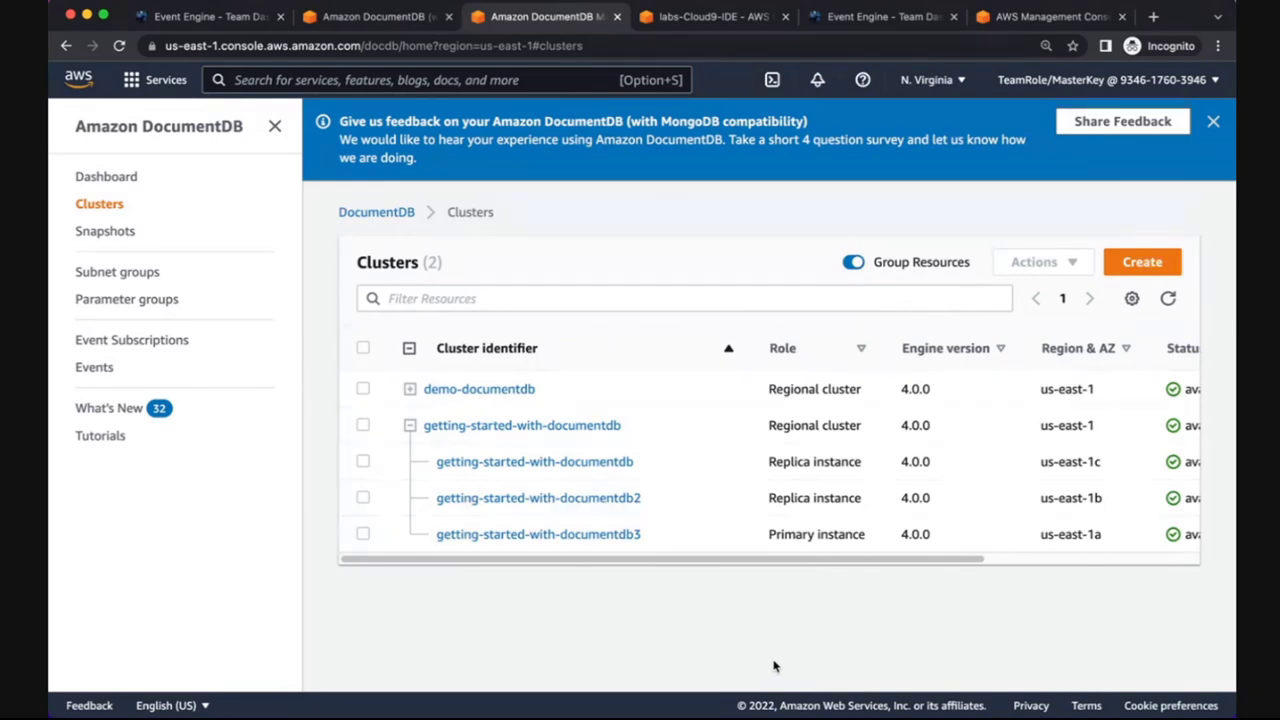
click(275, 126)
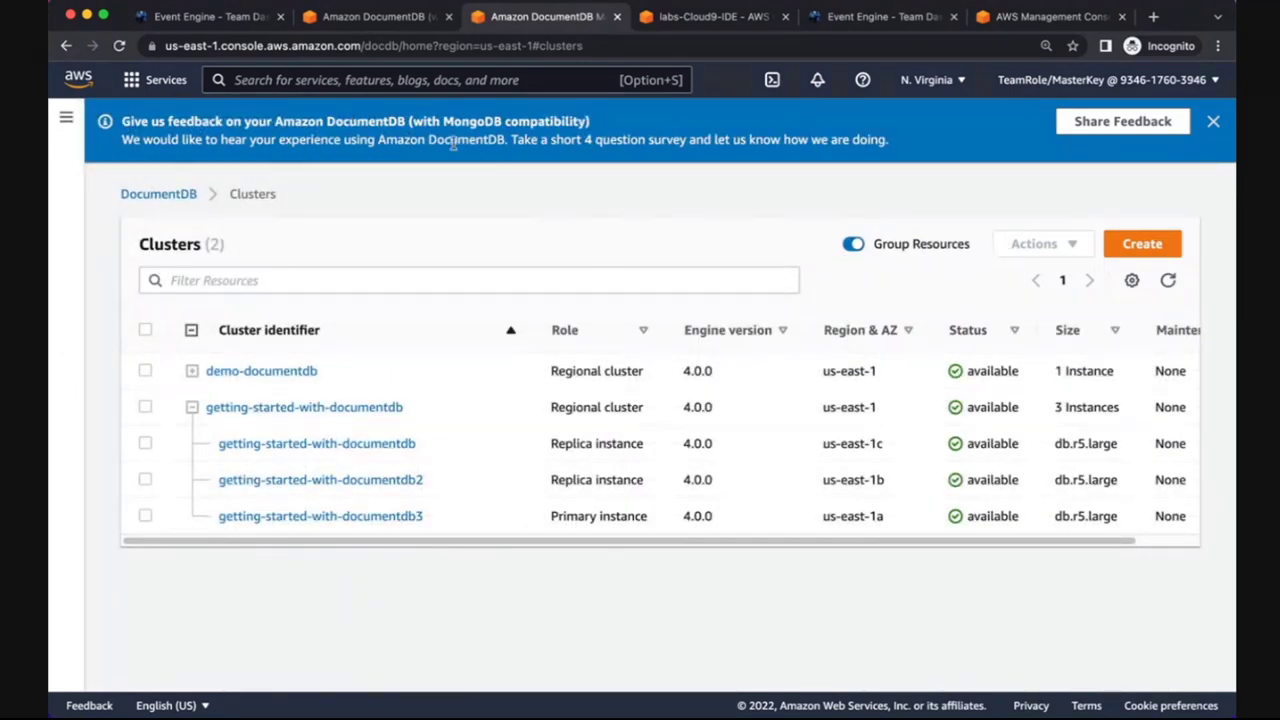
- Navigate the workshop guide to the Query Cluster chapter's Connecting to Amazon DocumentDB section
click(375, 17)
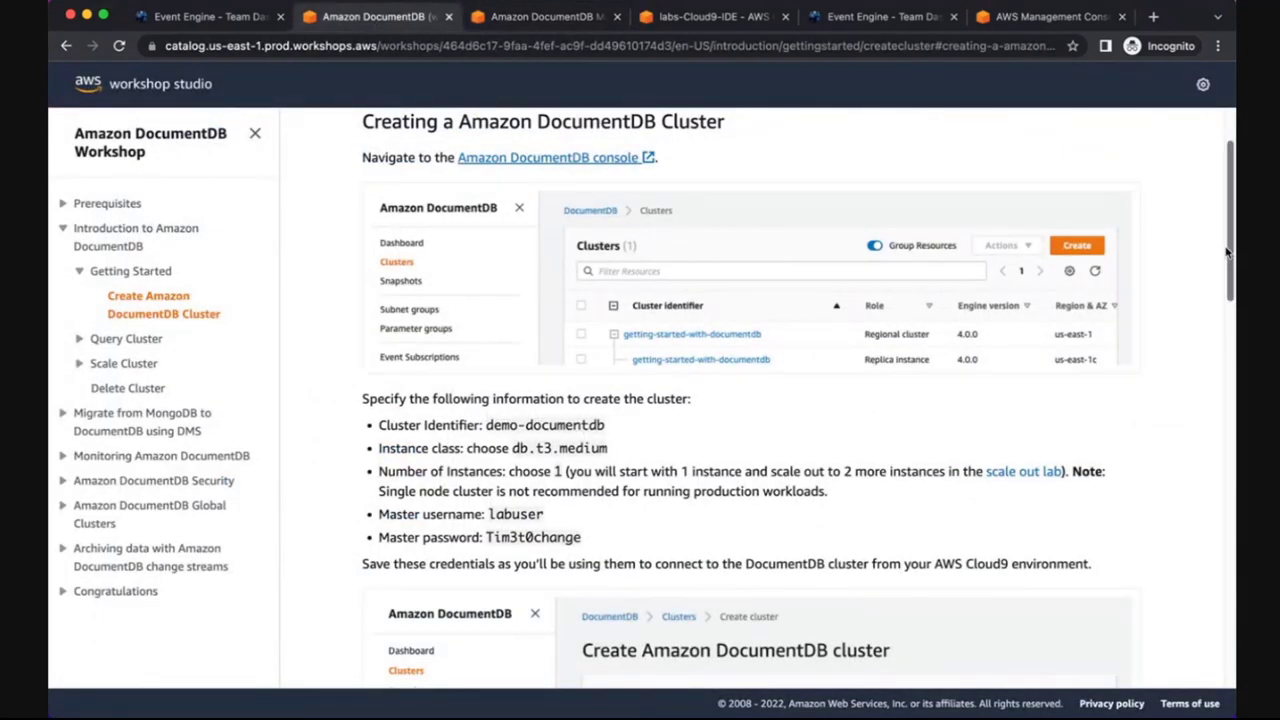
drag(1228, 254, 1219, 643)
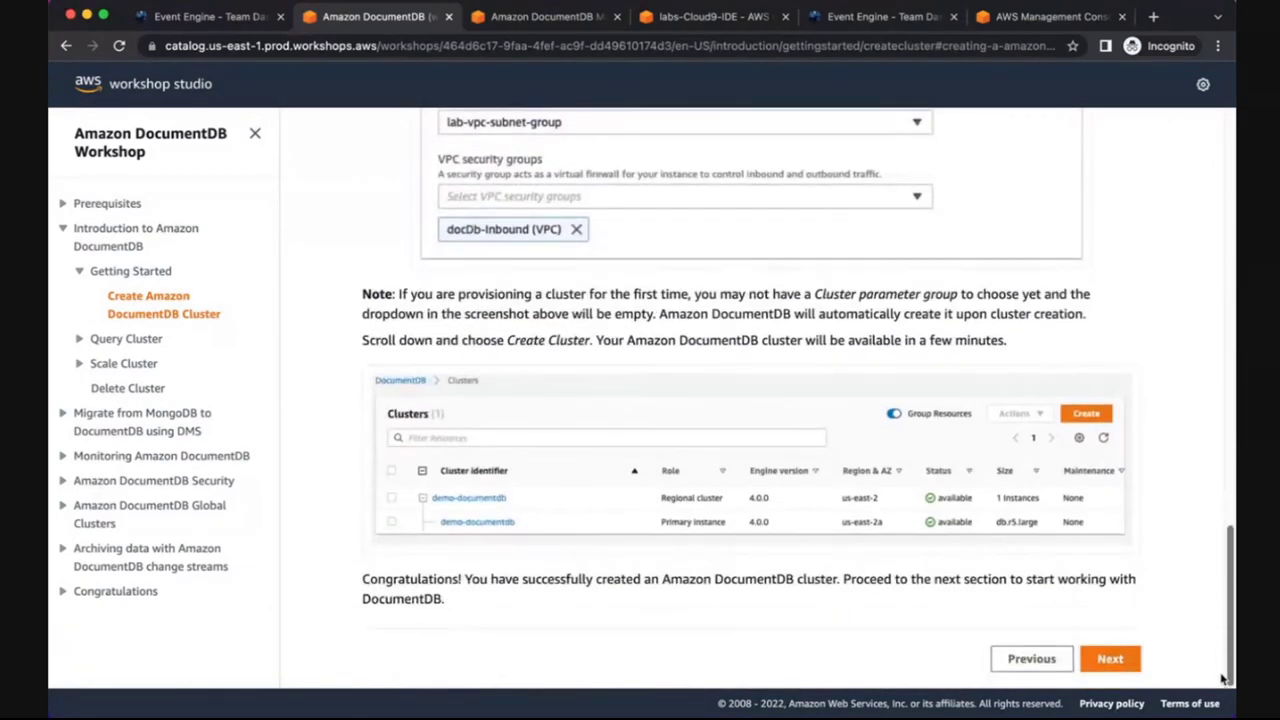
click(1104, 661)
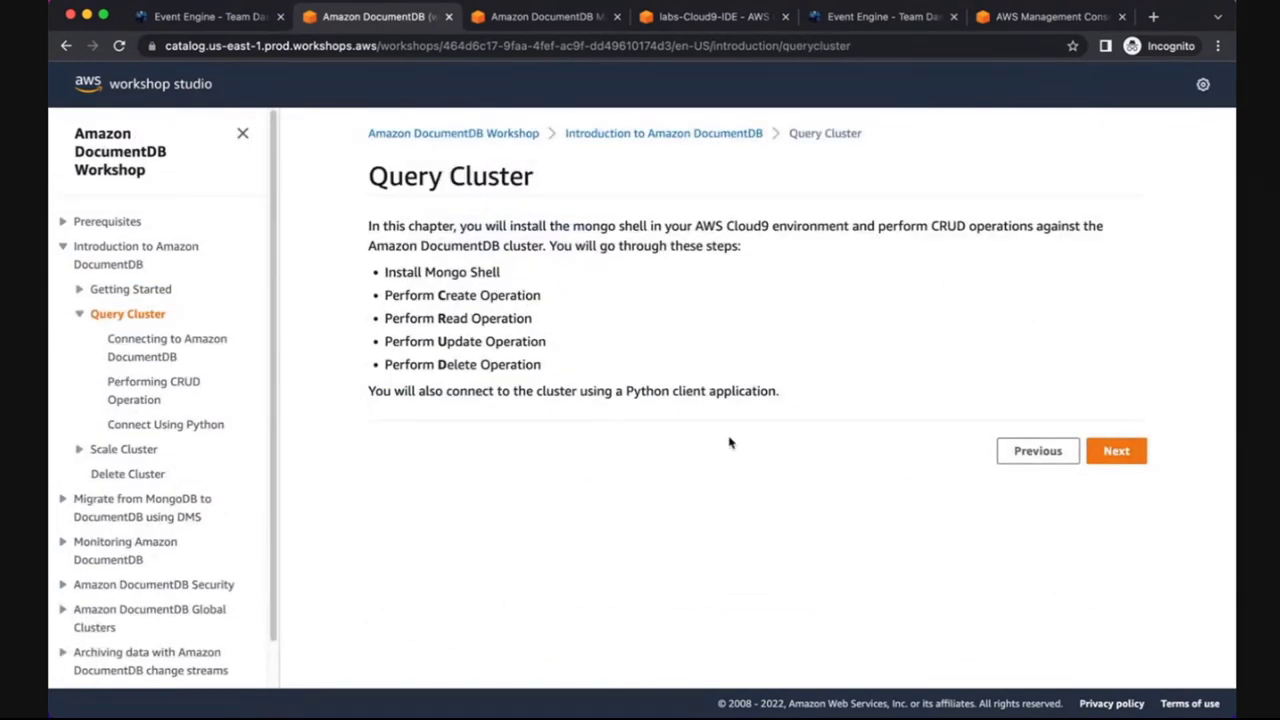
click(1114, 455)
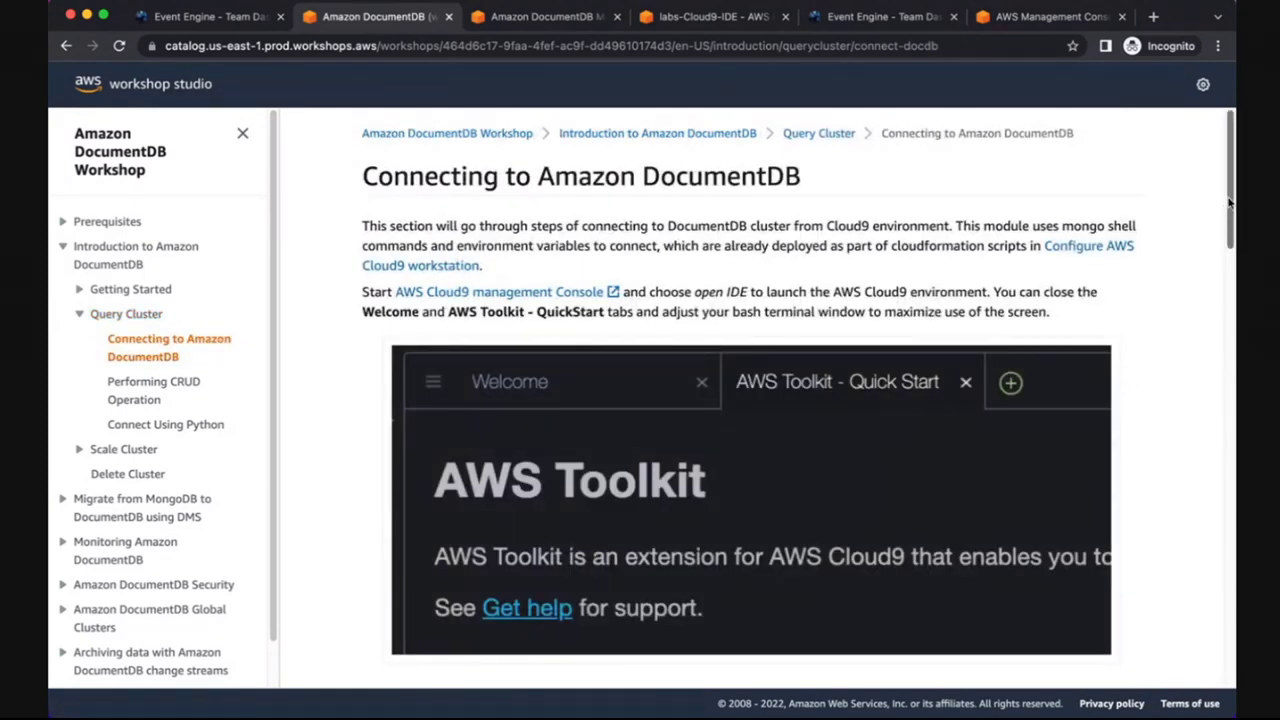
- Copy the echo $docdbPass command and bring up the Cloud9 IDE
drag(1230, 203, 1234, 277)
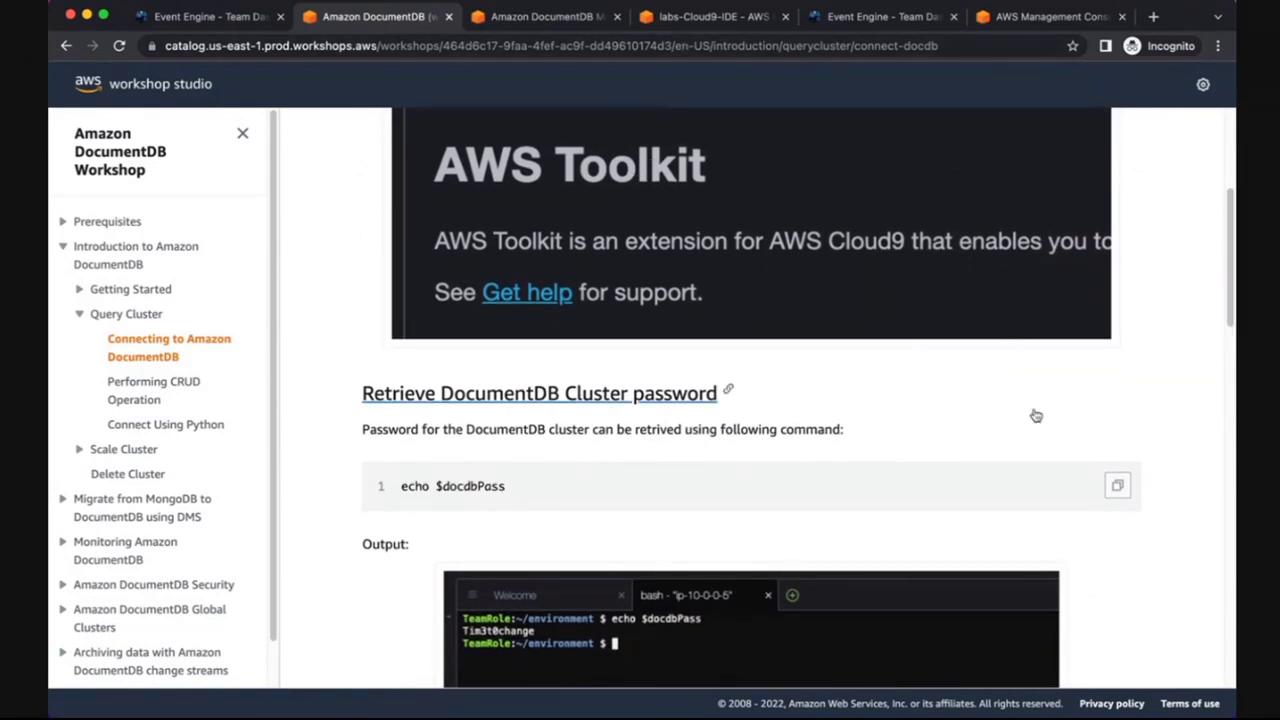
click(1117, 487)
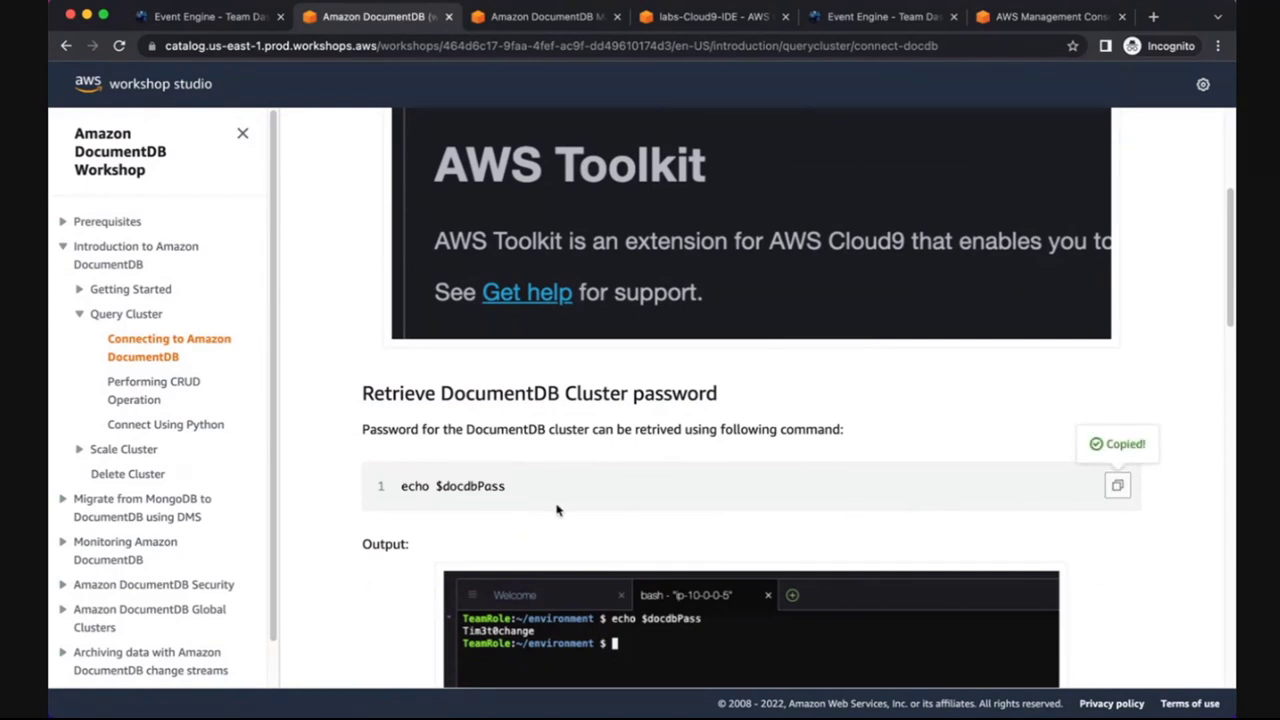
click(688, 17)
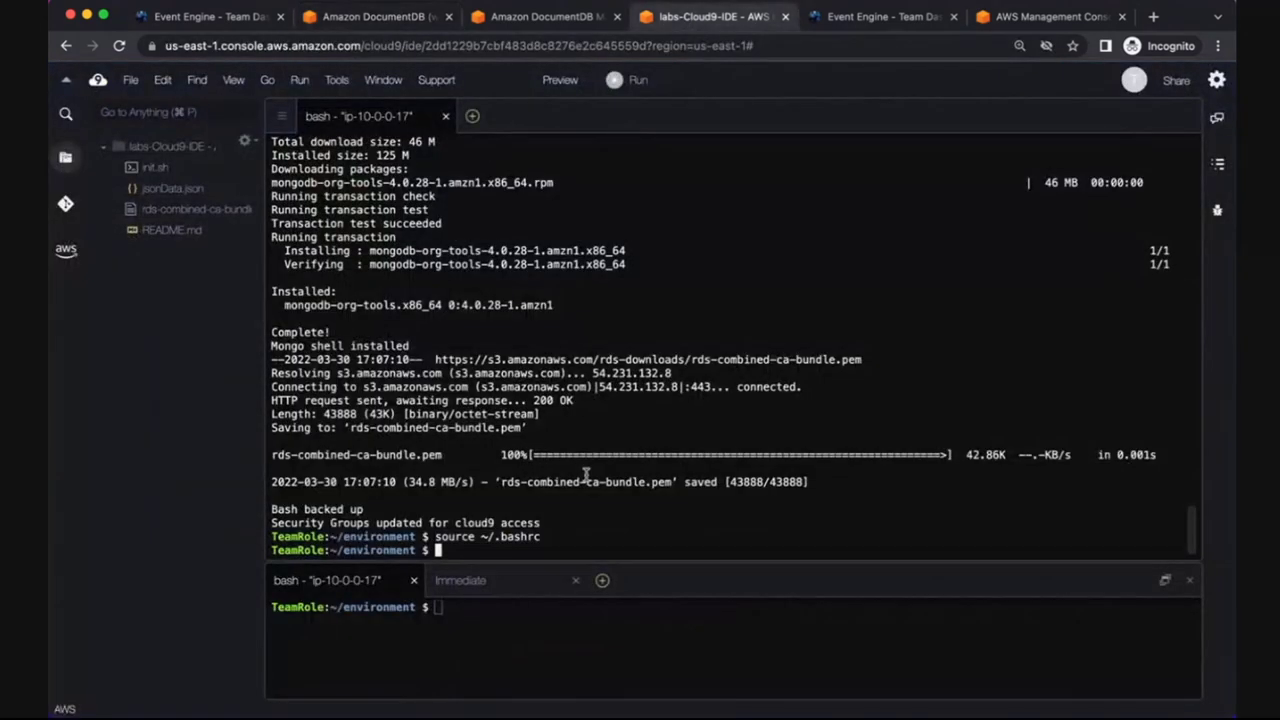
- Clear the Cloud9 terminal and run echo $docdbPass to print the cluster password
text(clear)
key(Return)
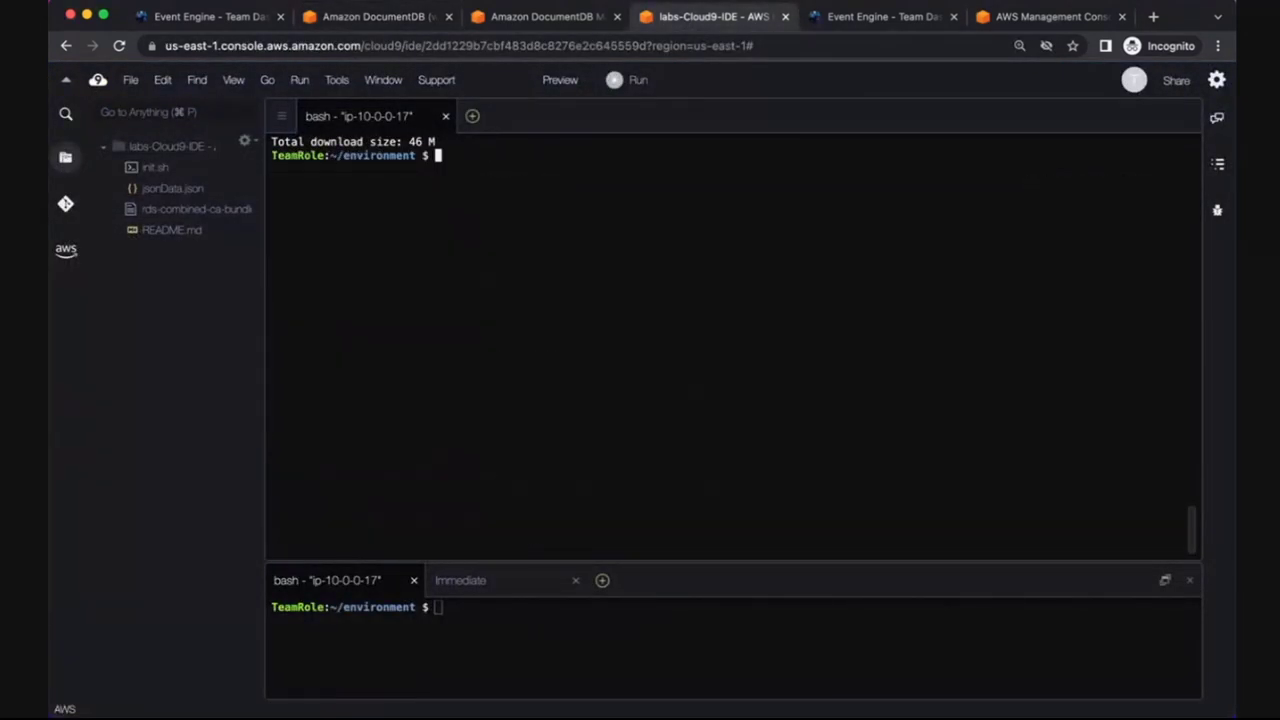
key(super+v)
key(Return)
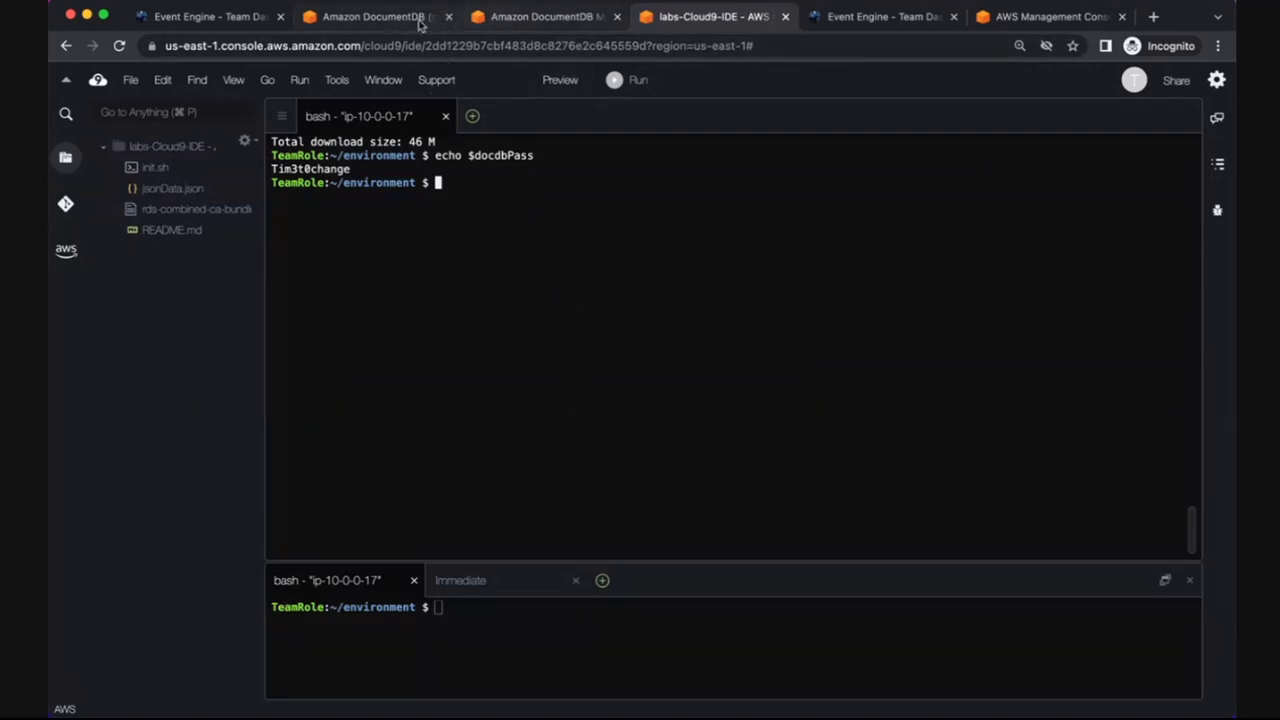
click(401, 19)
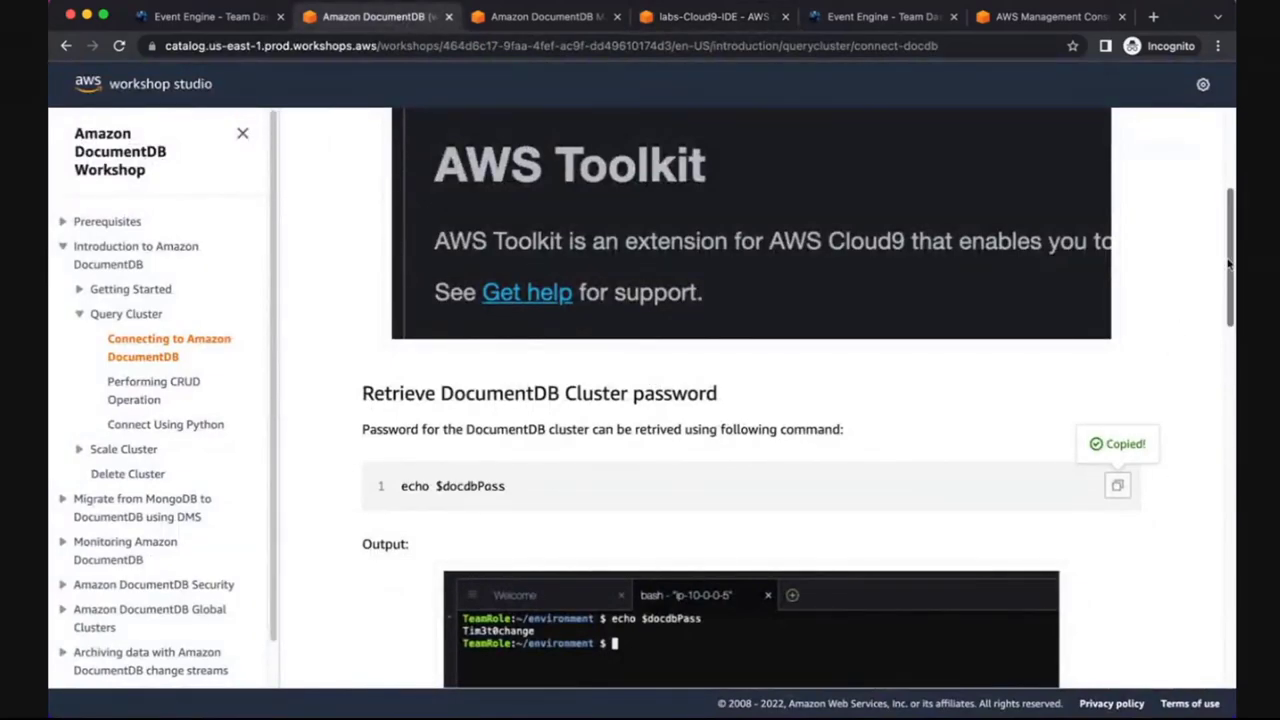
- Review the Connecting to Amazon Document DB Cluster section, then bring up the DocumentDB Clusters list
drag(1231, 262, 1232, 420)
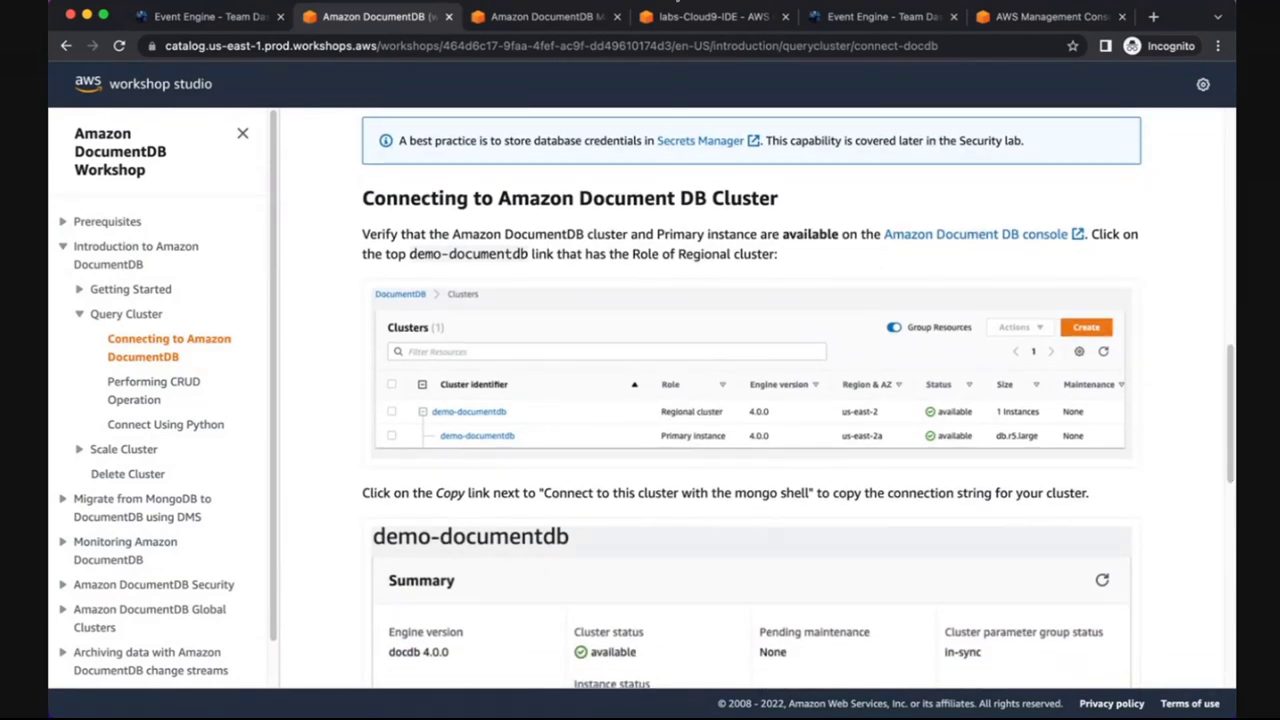
click(533, 22)
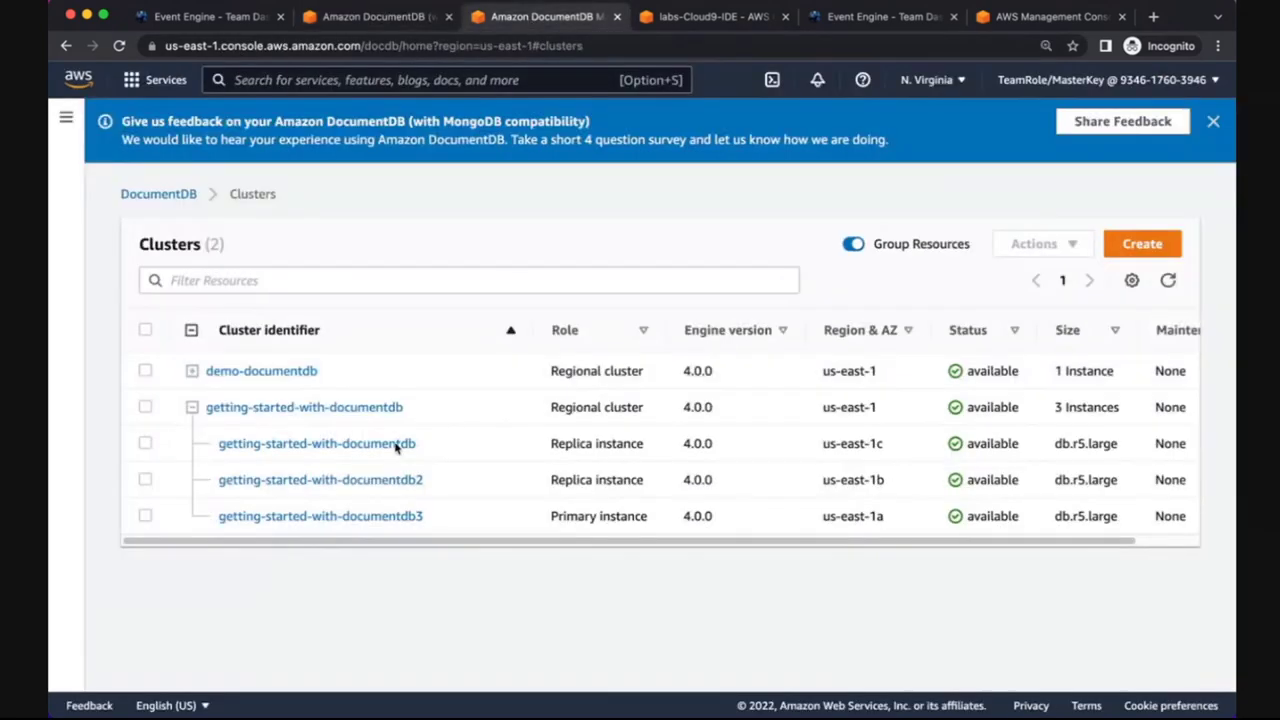
- Open the demo-documentdb cluster details, noting its Regional cluster role
click(280, 376)
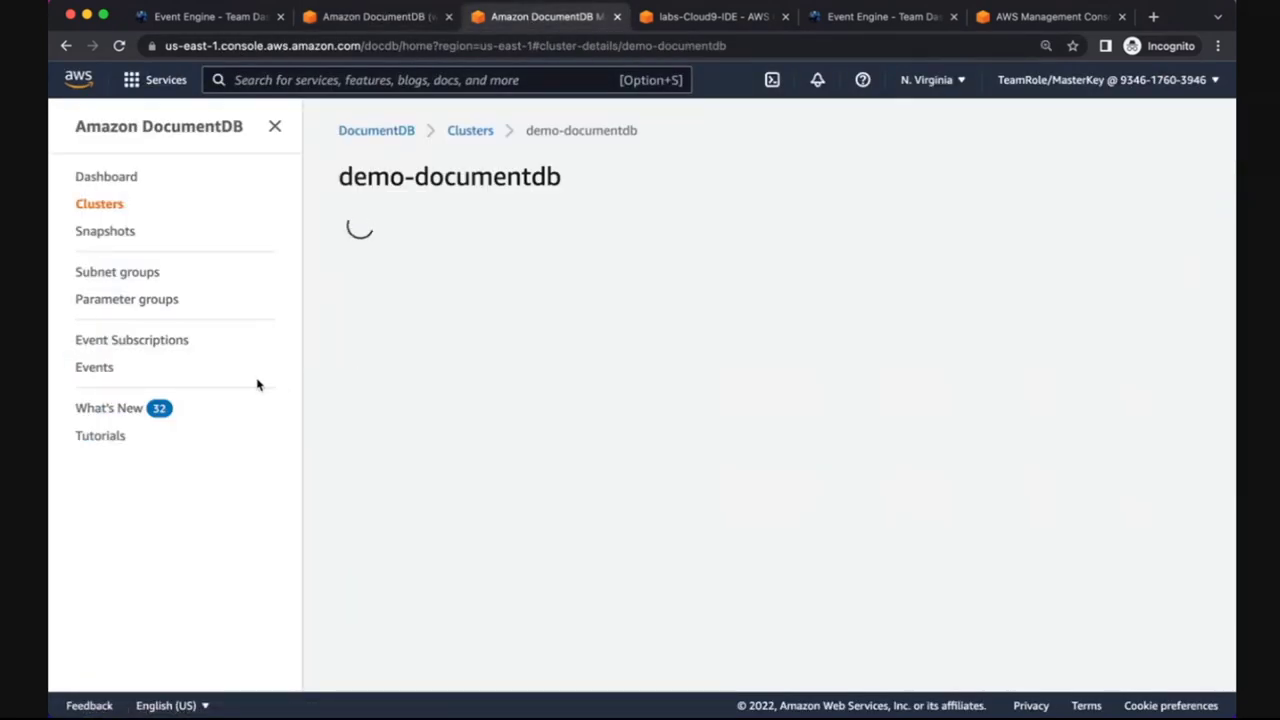
click(486, 141)
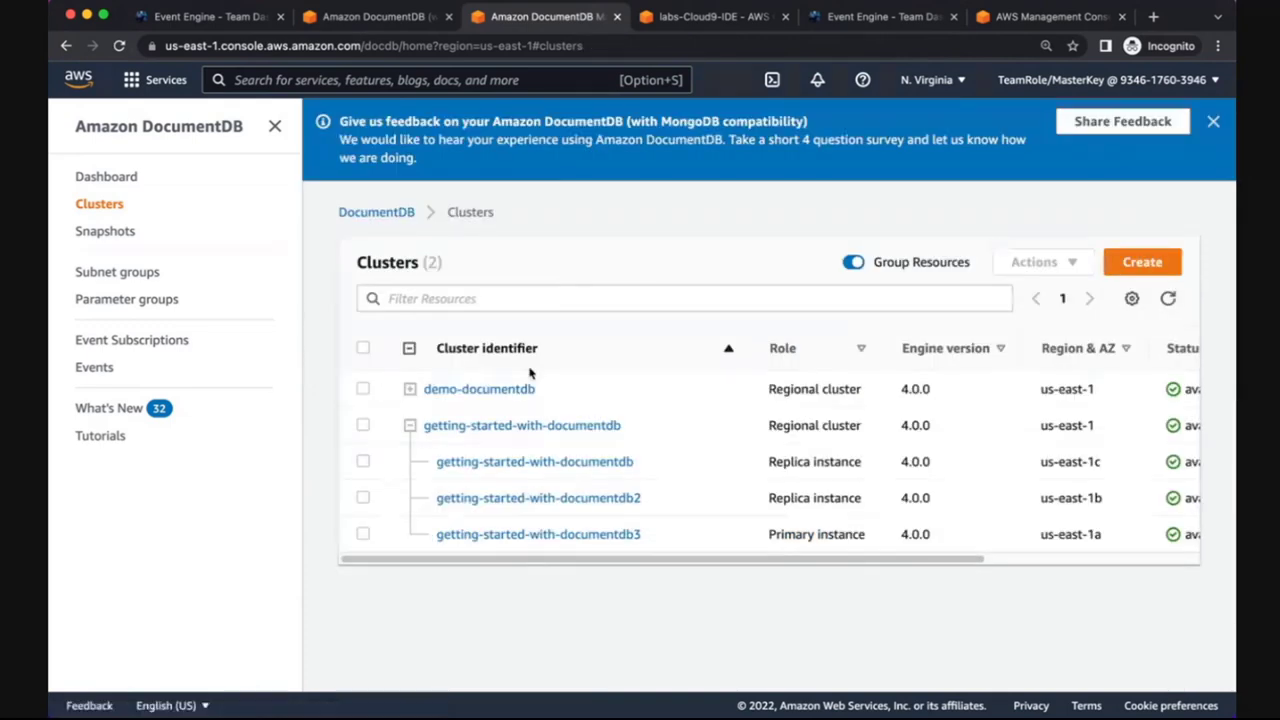
drag(769, 390, 862, 390)
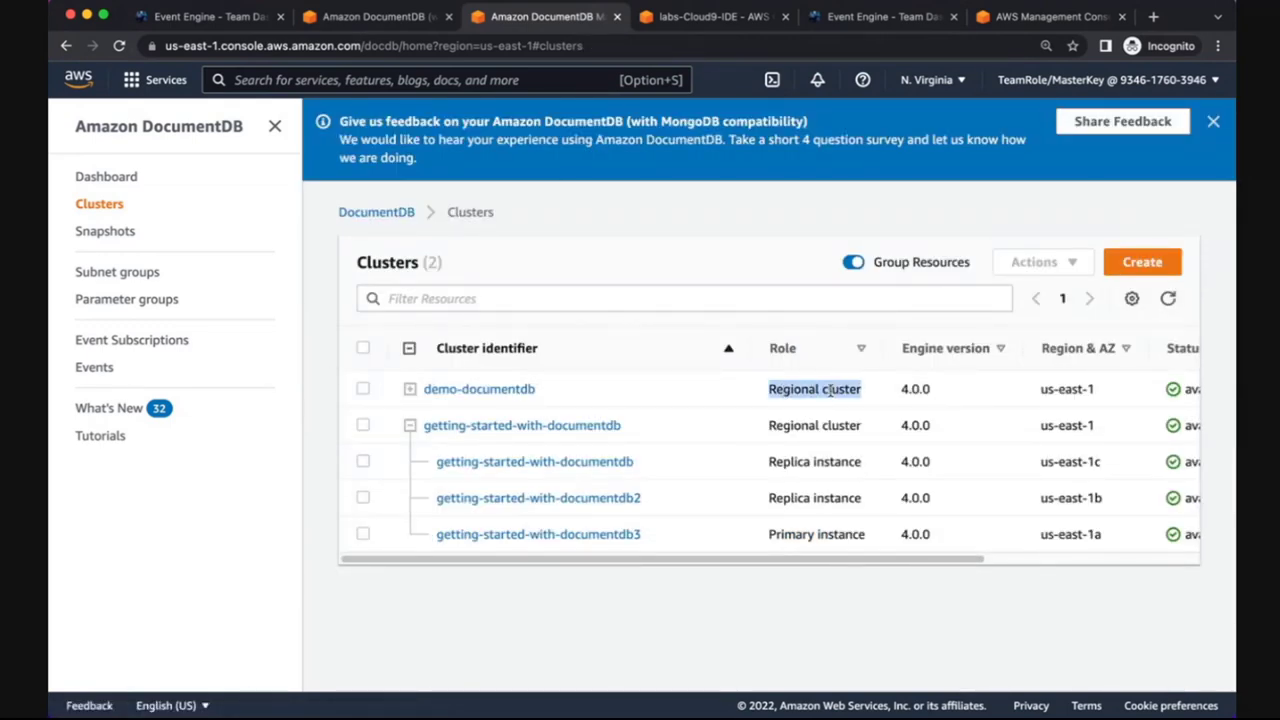
click(530, 390)
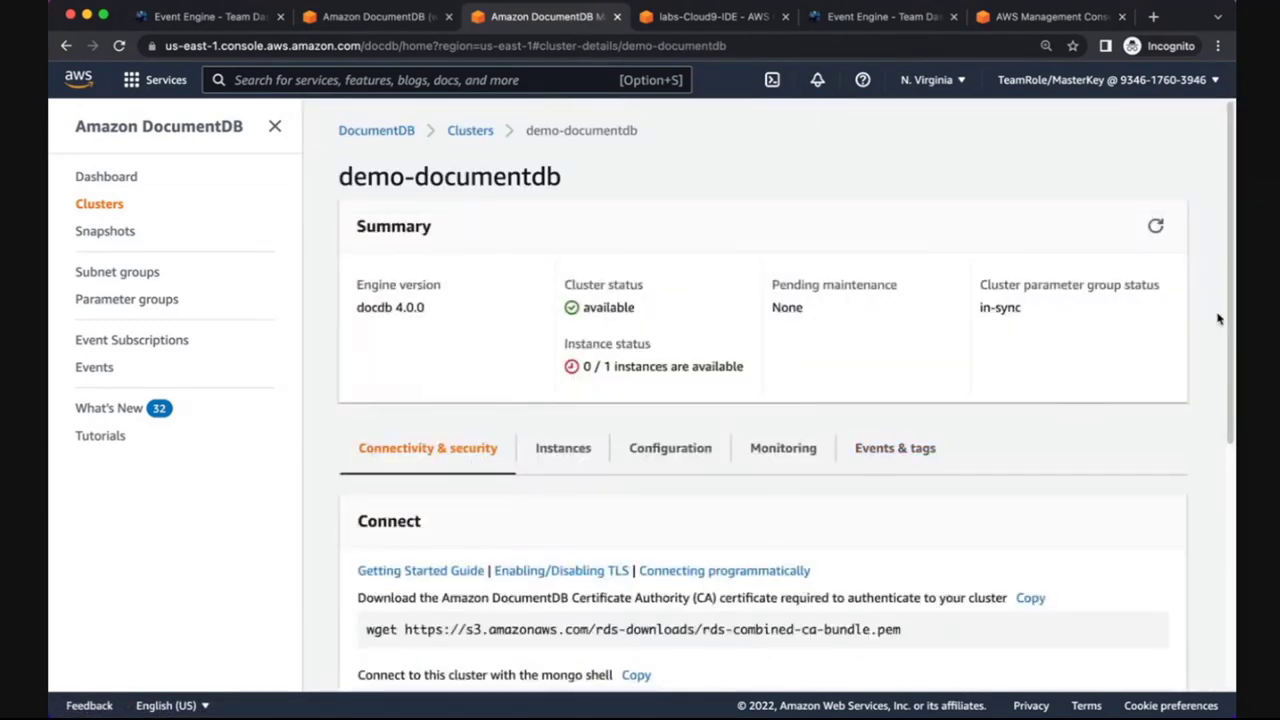
- Copy the 'Connect to this cluster with the mongo shell' command for Cloud9
drag(1231, 290, 1230, 405)
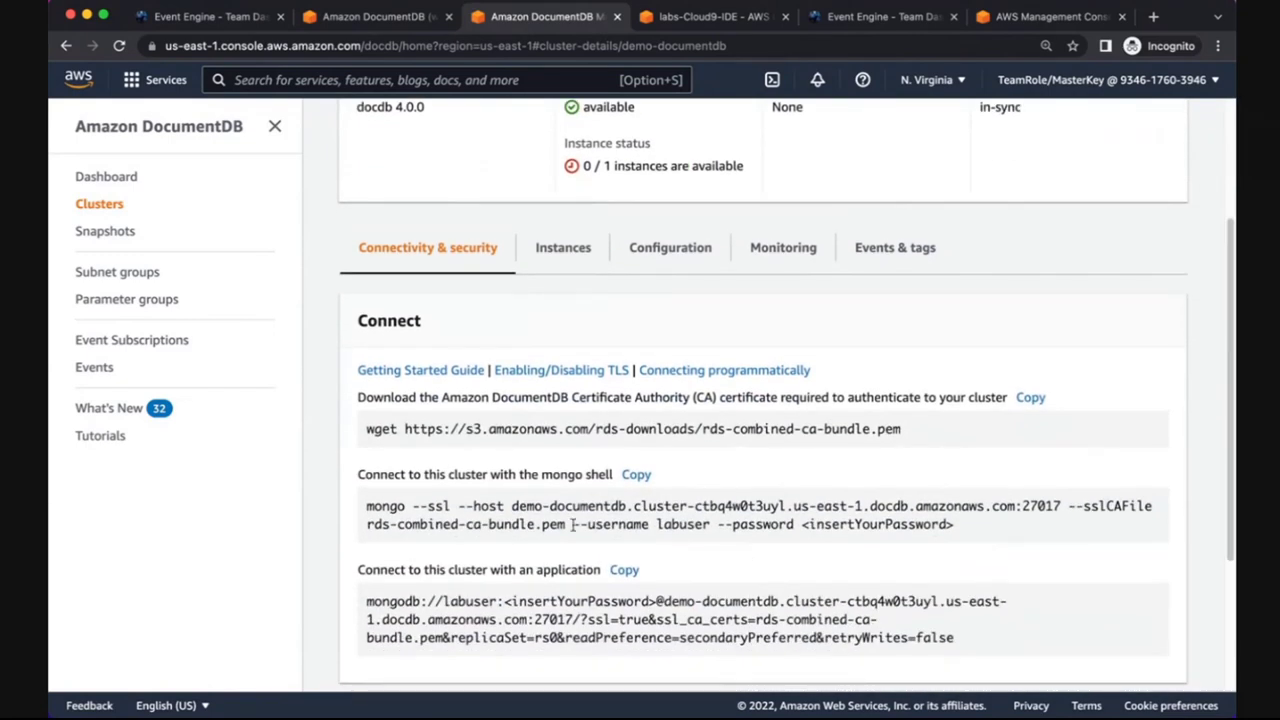
double_click(380, 507)
drag(380, 507, 819, 524)
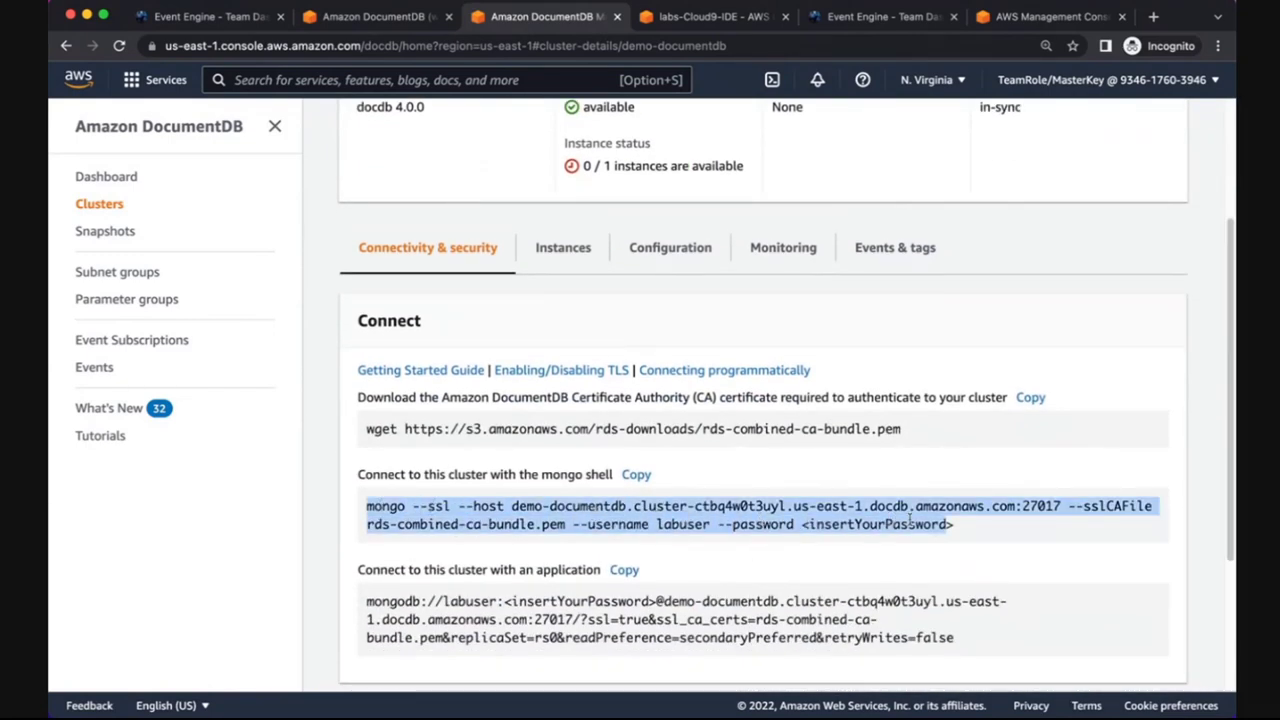
drag(910, 520, 960, 527)
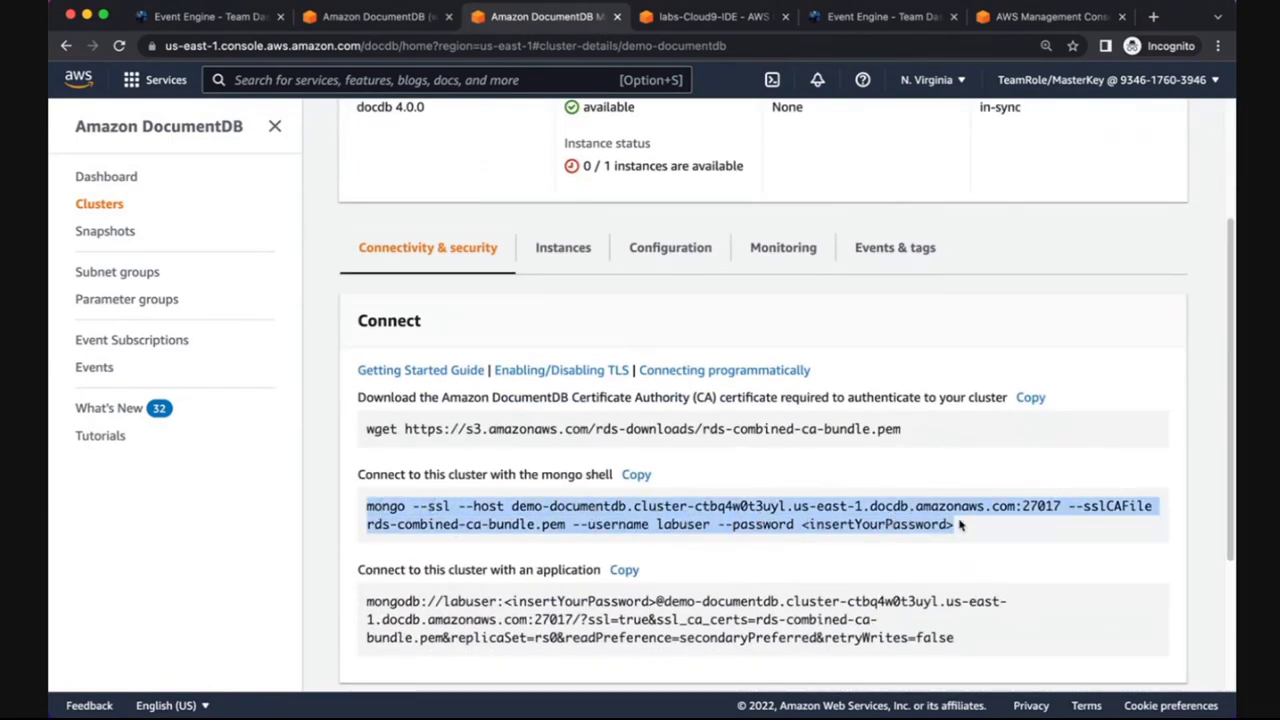
click(637, 476)
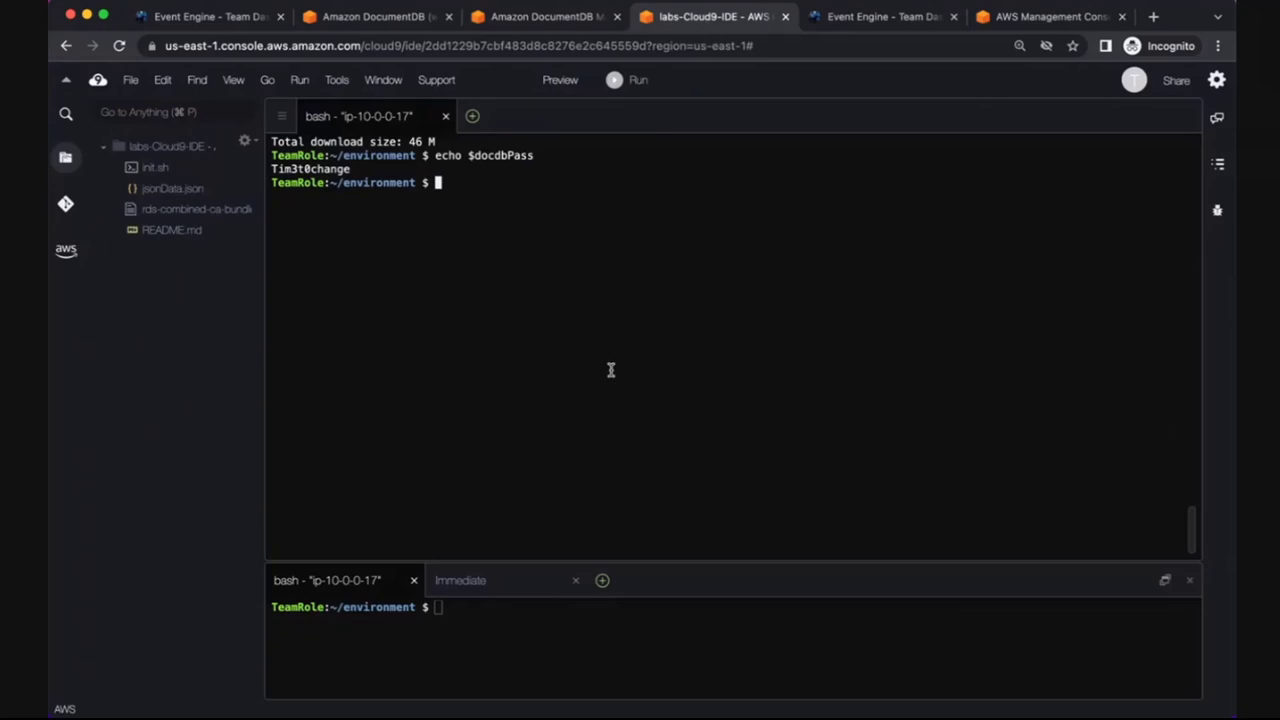
click(710, 18)
- Run the mongo connection command with $docdbPass as the password, reaching rs0:PRIMARY
key(super+v)
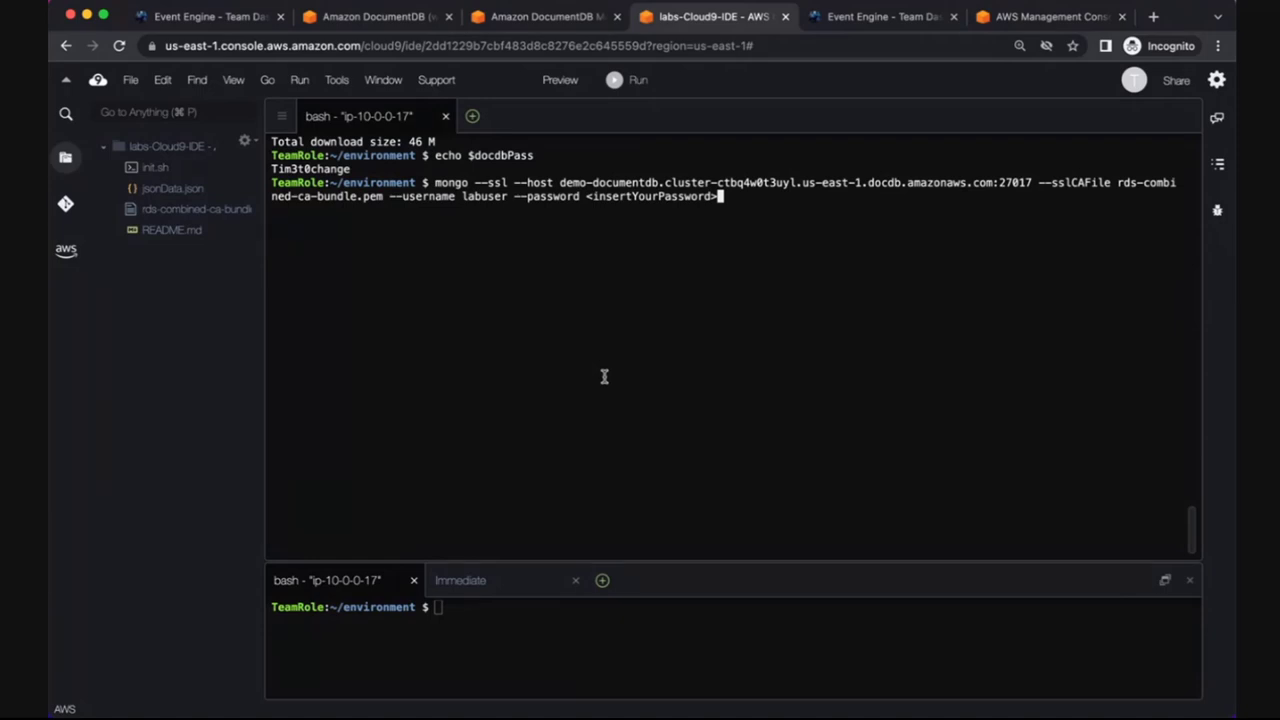
key(BackSpace)
key(BackSpace)
key(BackSpace)
key(BackSpace)
key(BackSpace)
key(BackSpace)
key(BackSpace)
key(BackSpace)
key(BackSpace)
key(BackSpace)
key(BackSpace)
key(BackSpace)
key(BackSpace)
key(BackSpace)
key(BackSpace)
key(BackSpace)
key(BackSpace)
key(BackSpace)
key(BackSpace)
key(BackSpace)
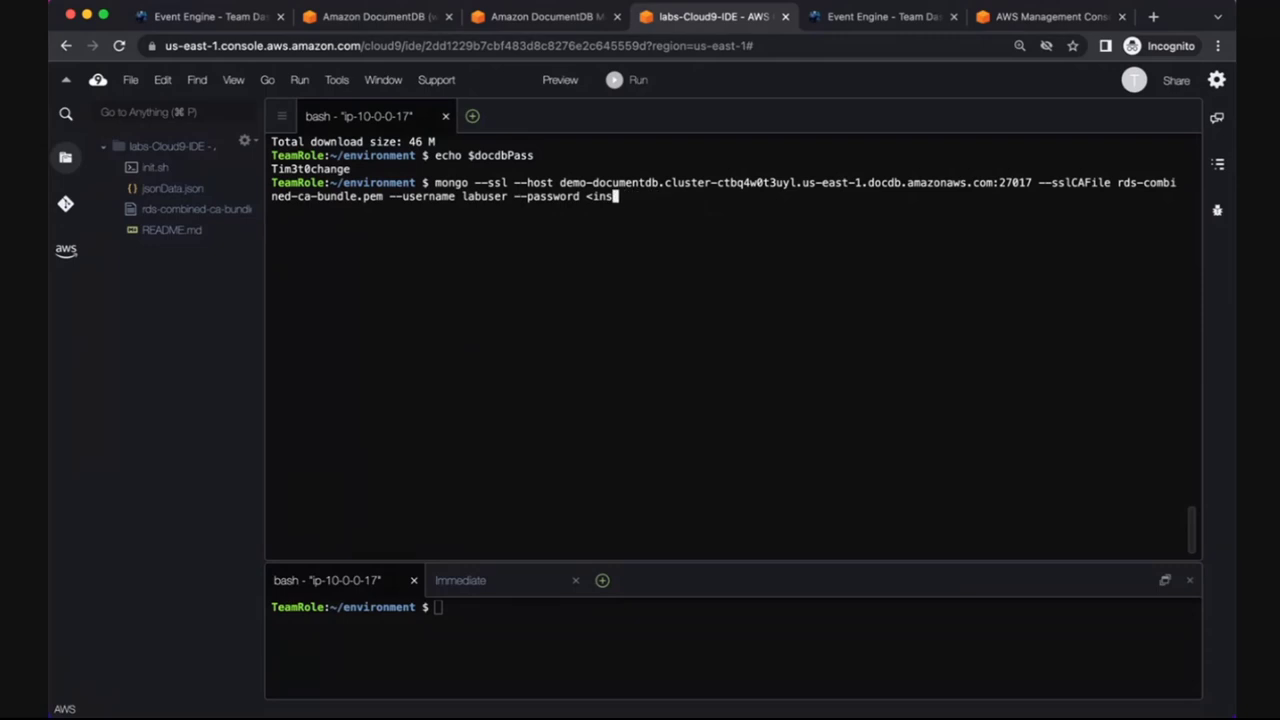
text($docdbPass)
key(Return)
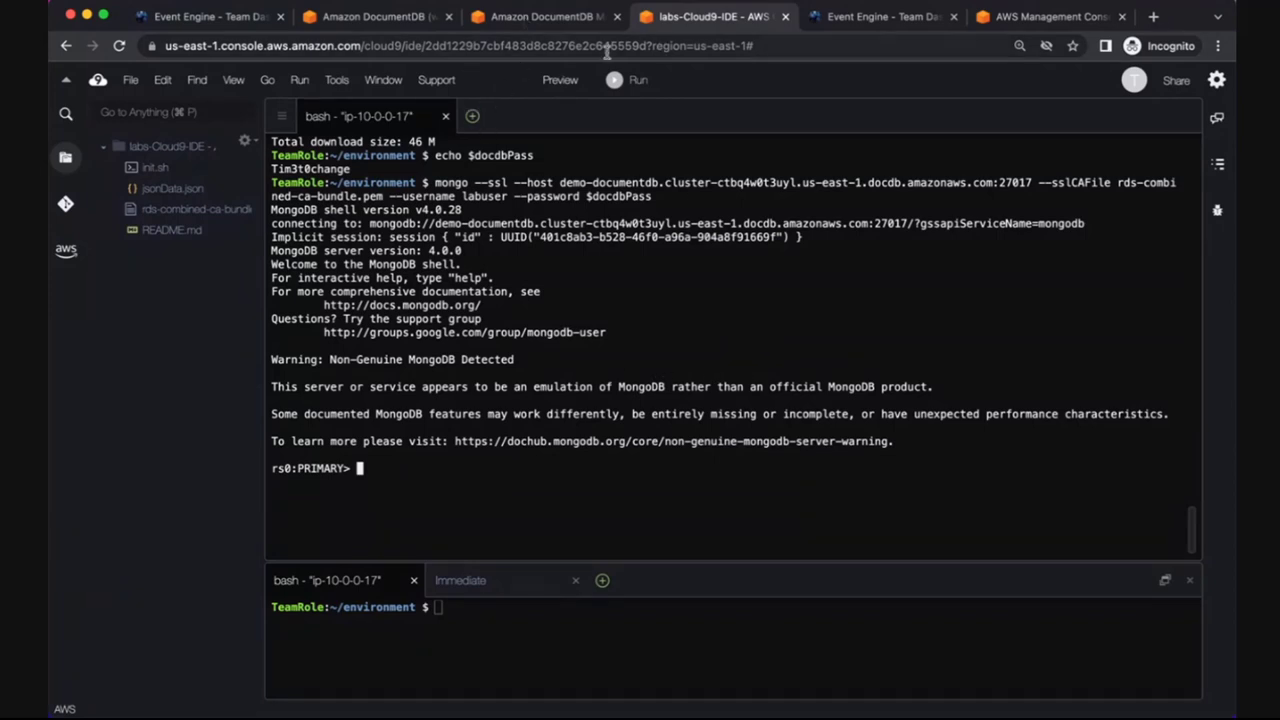
click(376, 18)
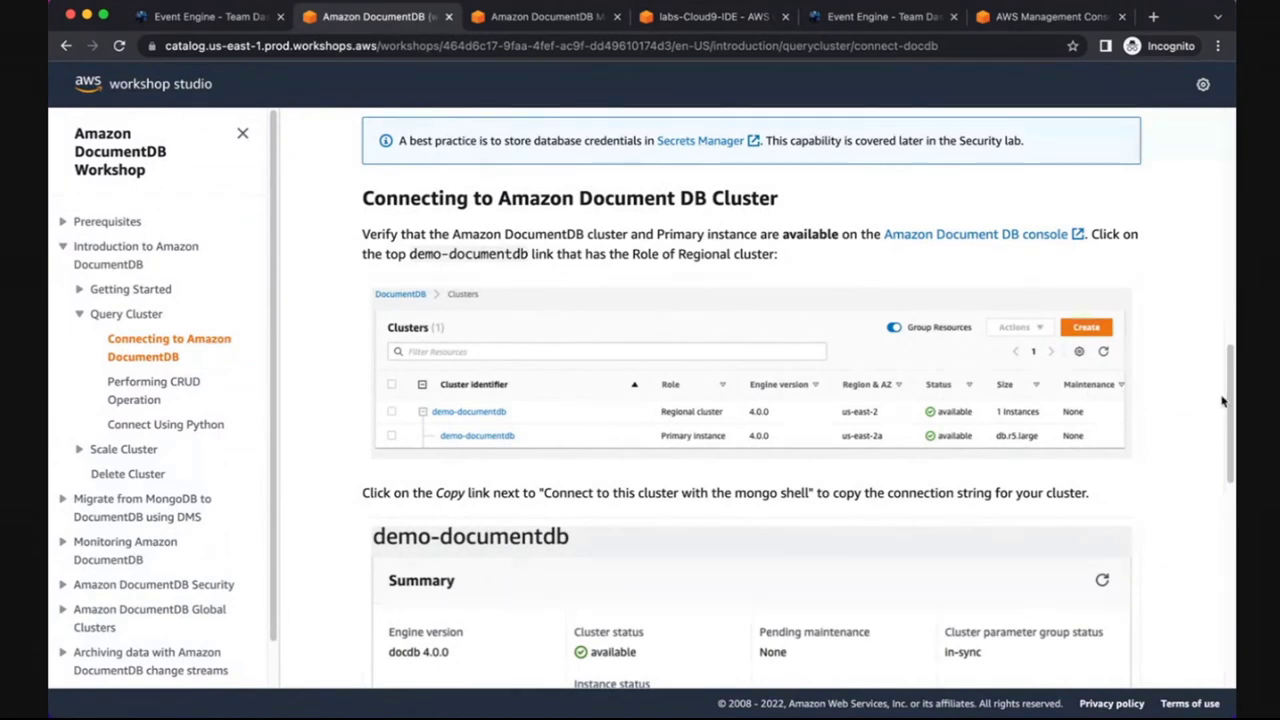
- Advance to the Performing CRUD Operation page's View Databases and Collections section
drag(1227, 390, 1236, 595)
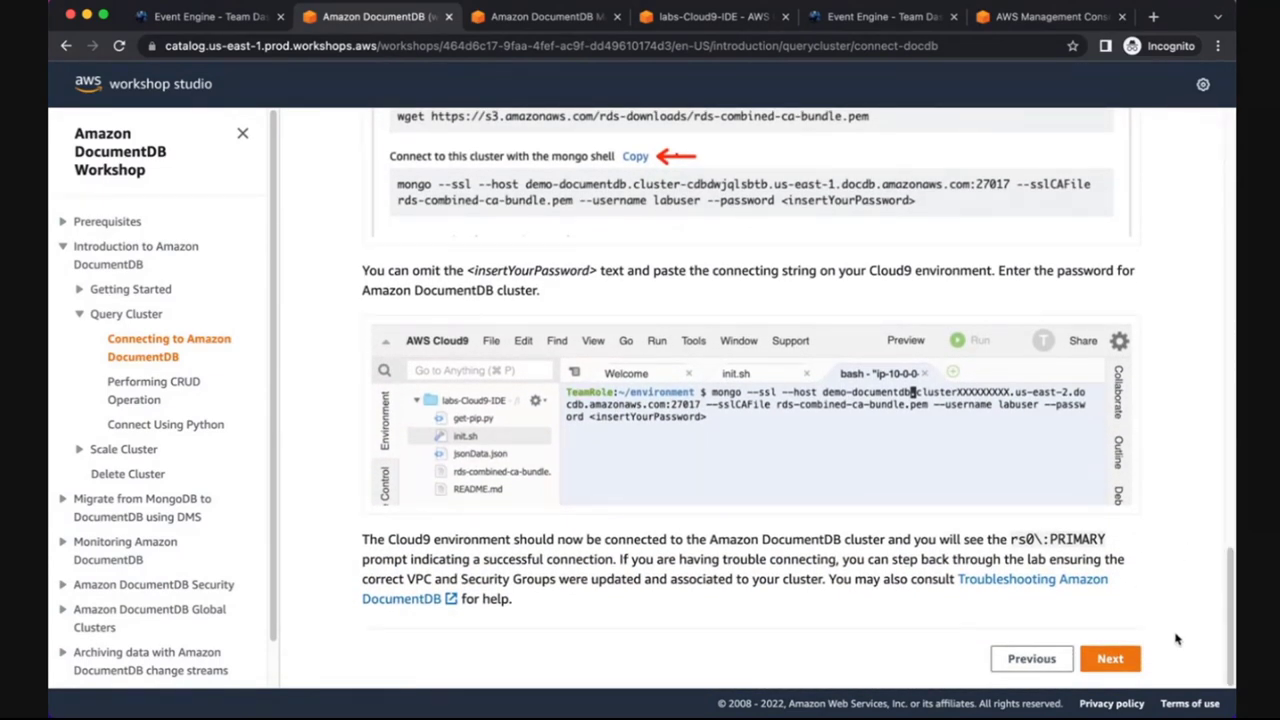
click(1110, 659)
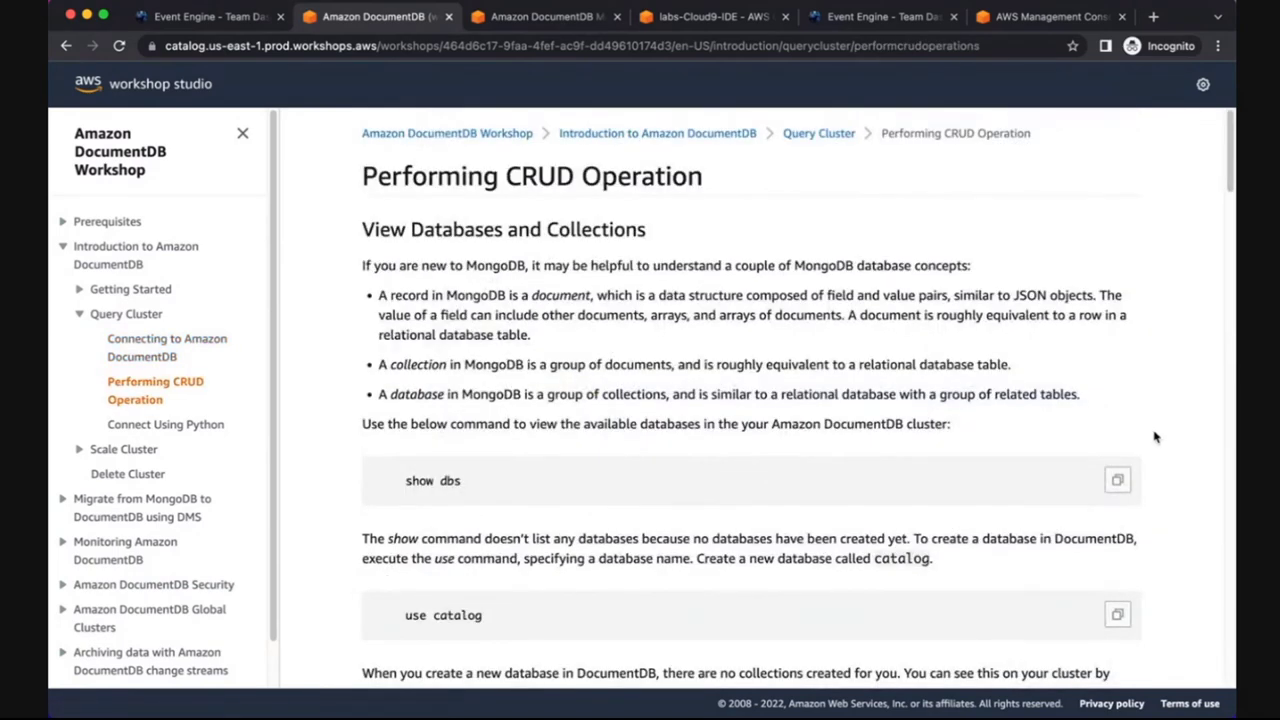
drag(1230, 168, 1231, 180)
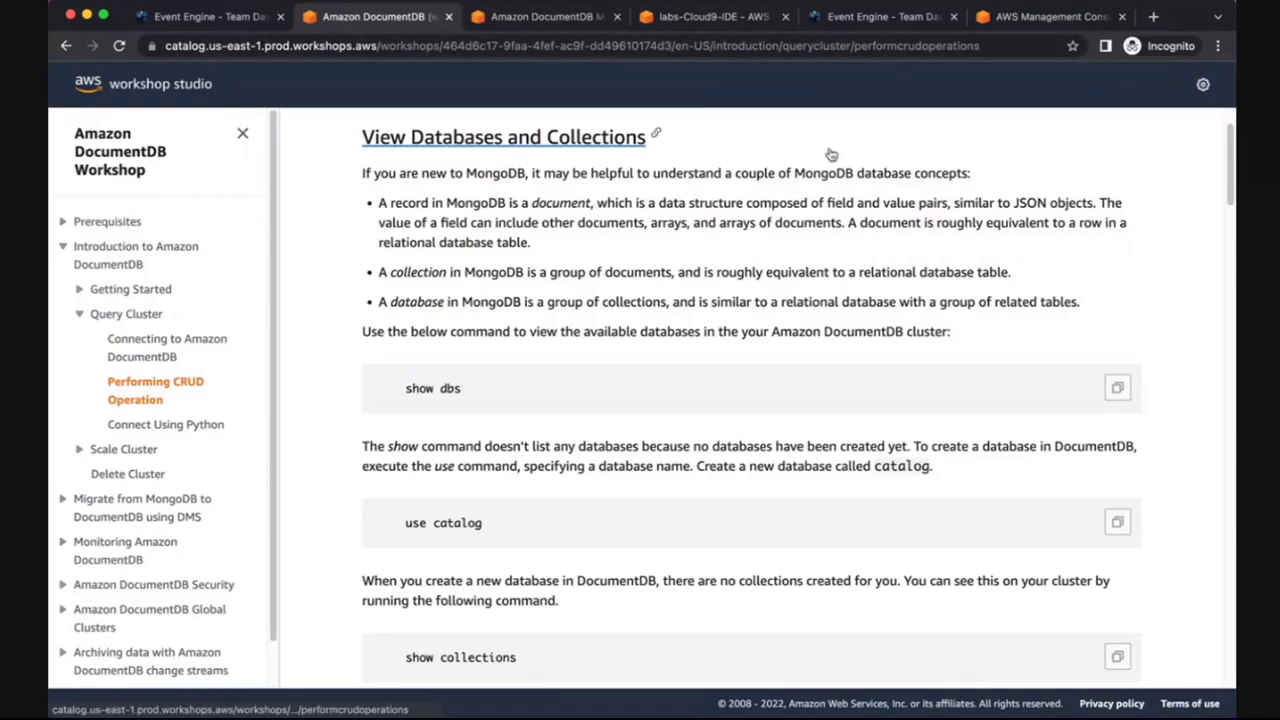
click(829, 152)
- Zoom the page to 110% and copy the show dbs command
key(super+equal)
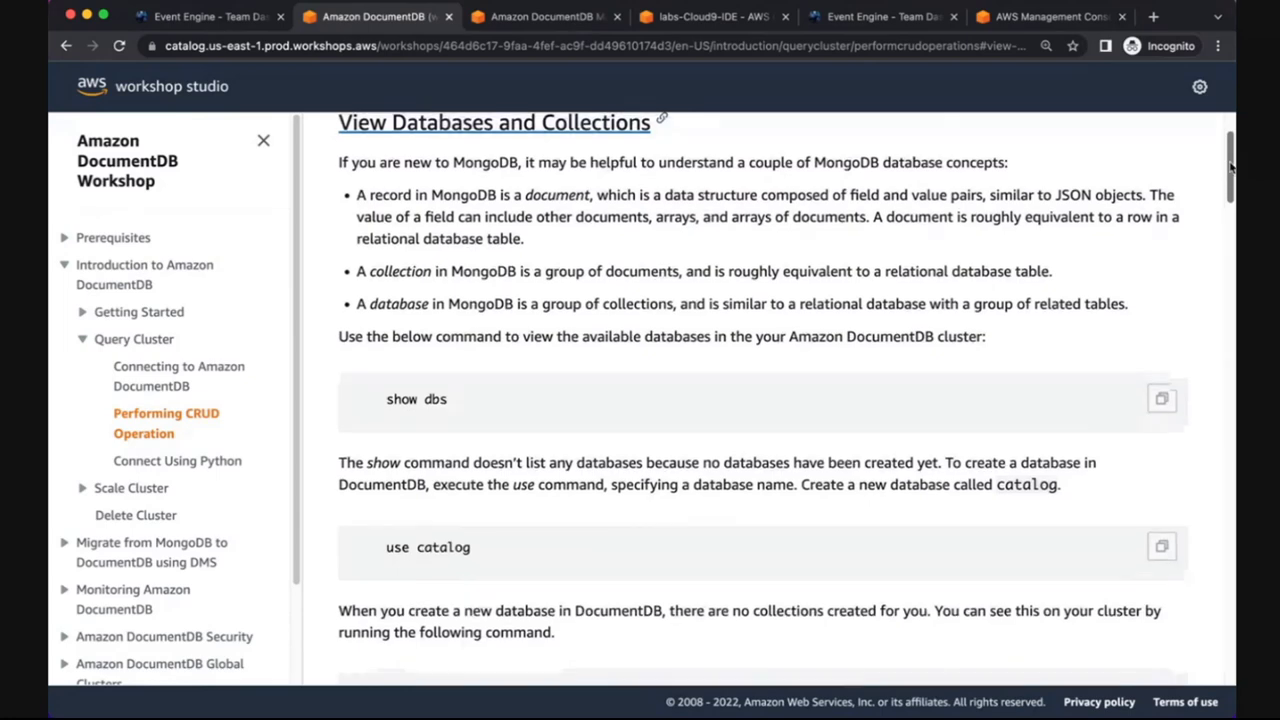
scroll(1210, 200, down, 2)
click(1161, 343)
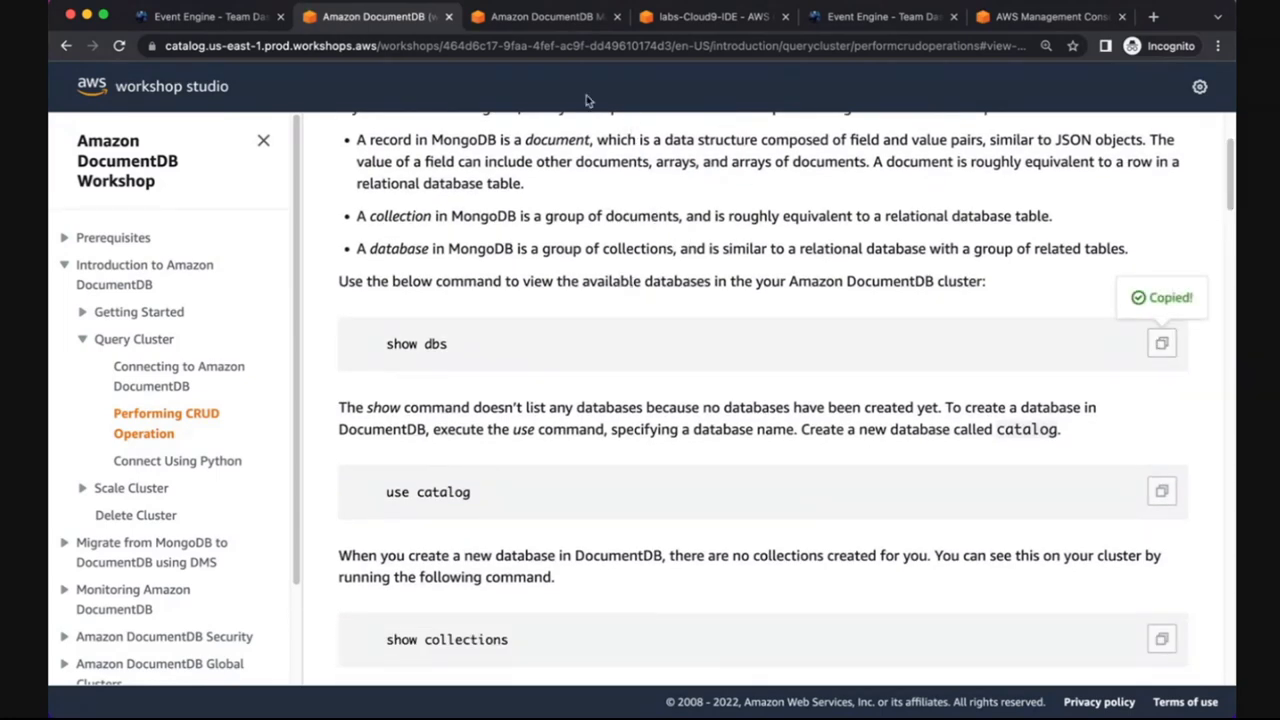
click(697, 20)
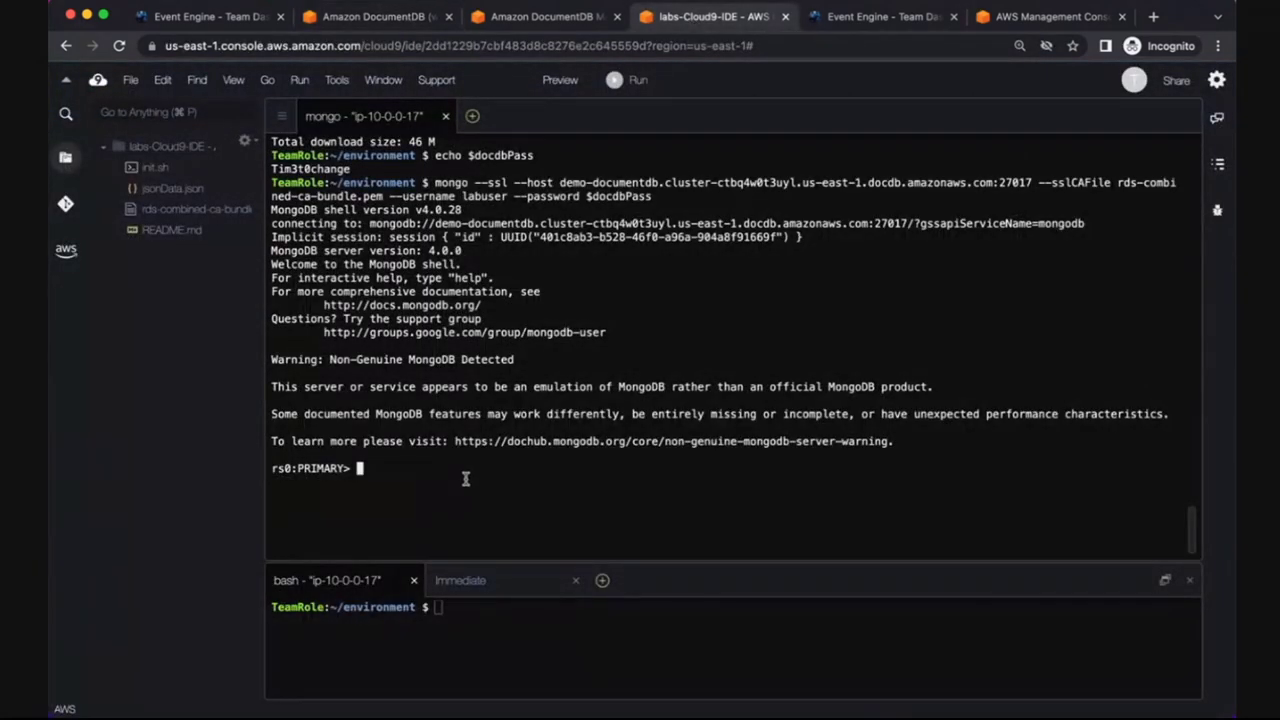
- Run show dbs, then use catalog in the mongo shell
key(super+v)
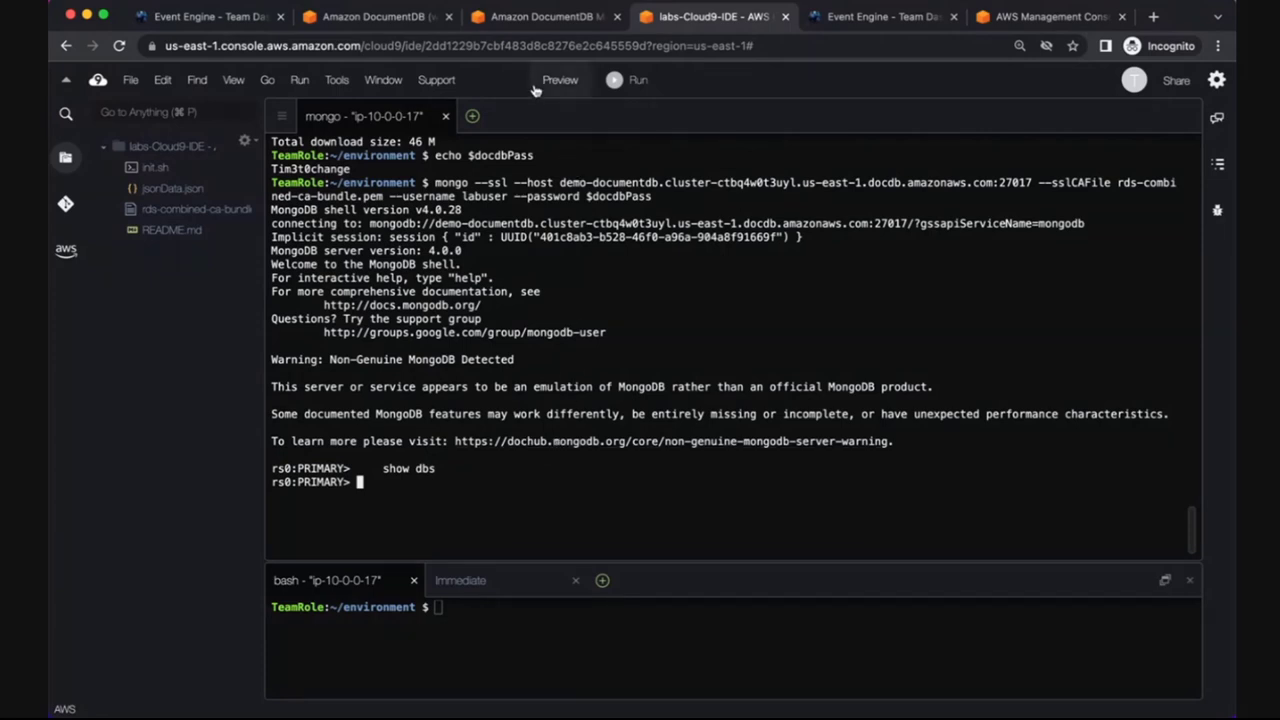
click(378, 17)
click(1161, 490)
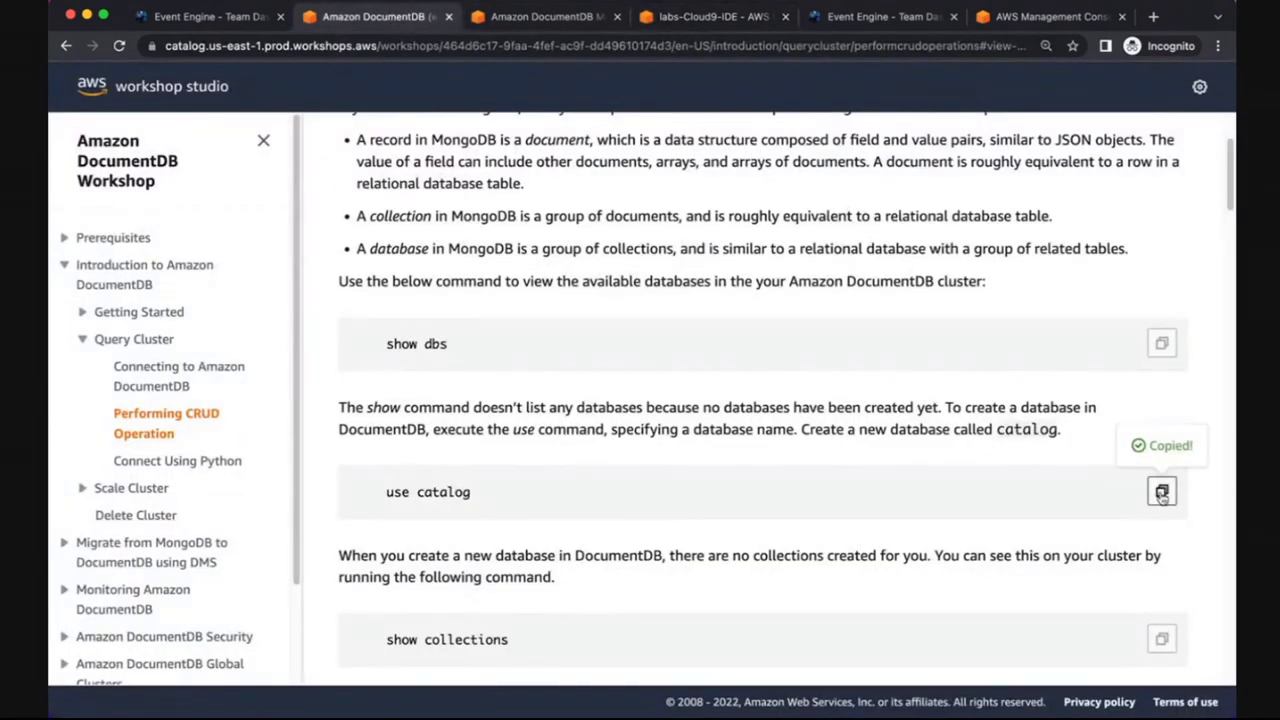
click(680, 18)
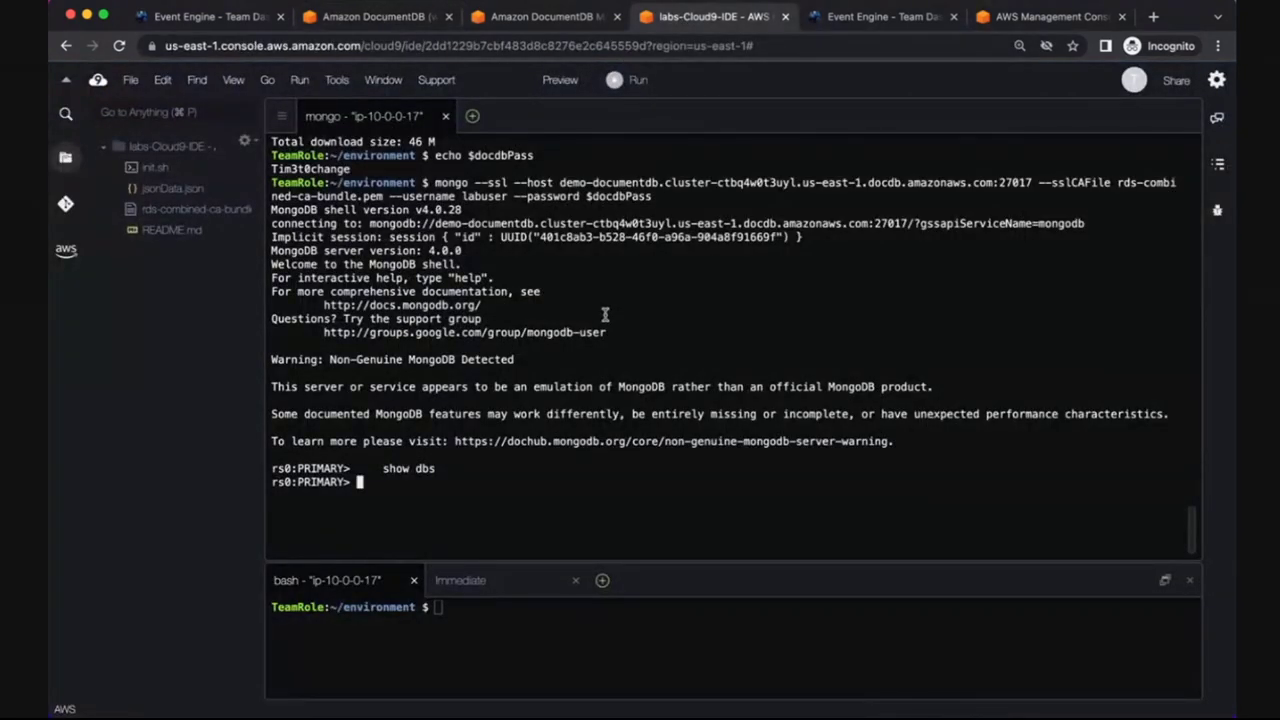
key(super+v)
key(Return)
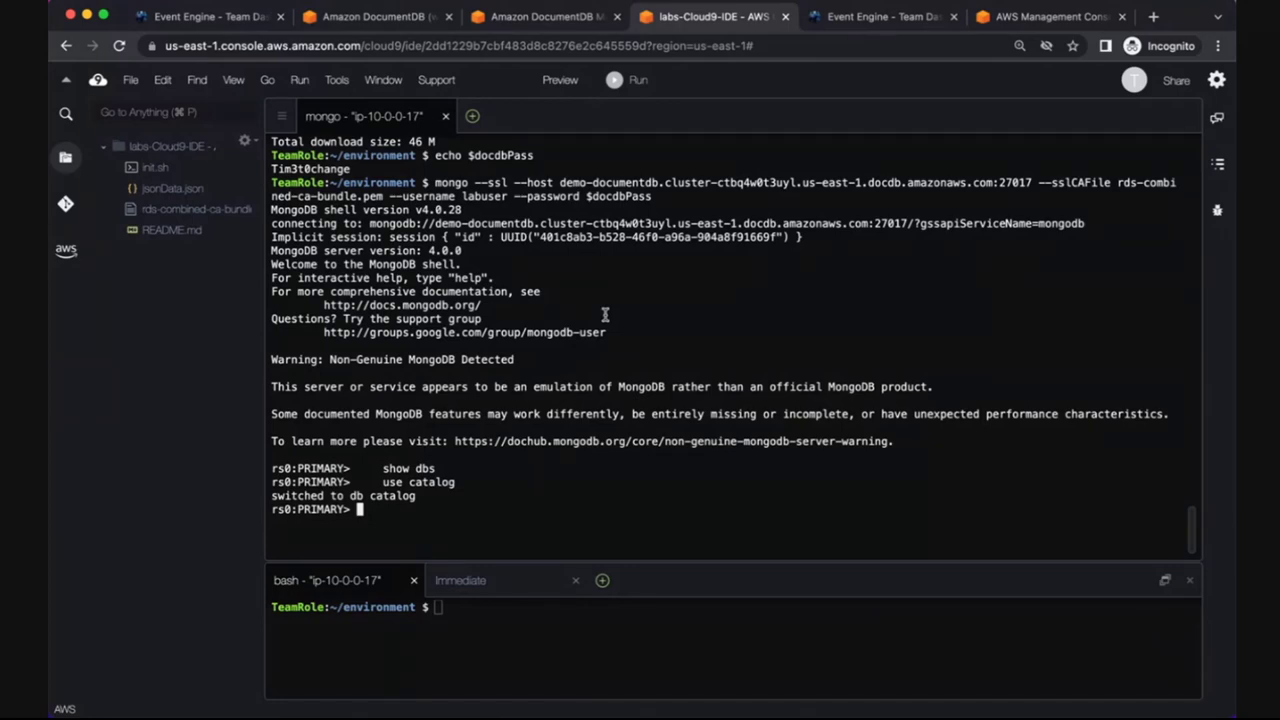
- Run show collections to confirm the catalog database has no collections yet
click(375, 17)
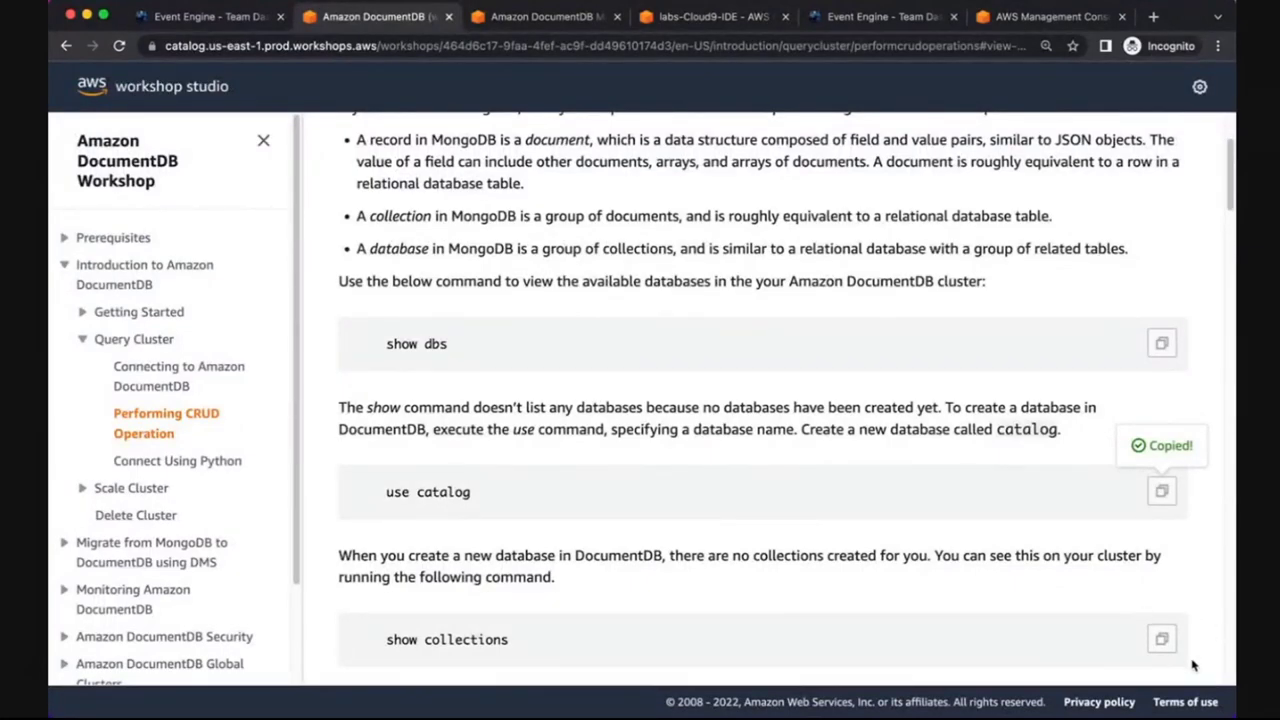
click(1161, 640)
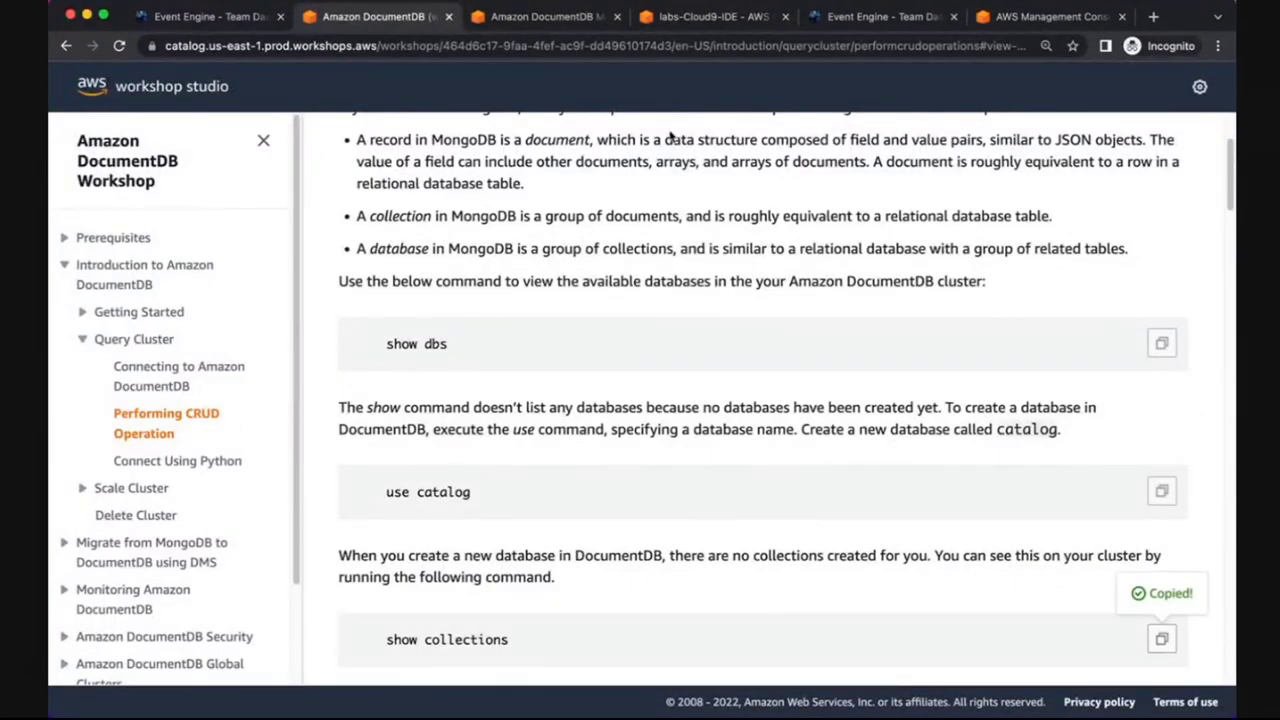
click(686, 24)
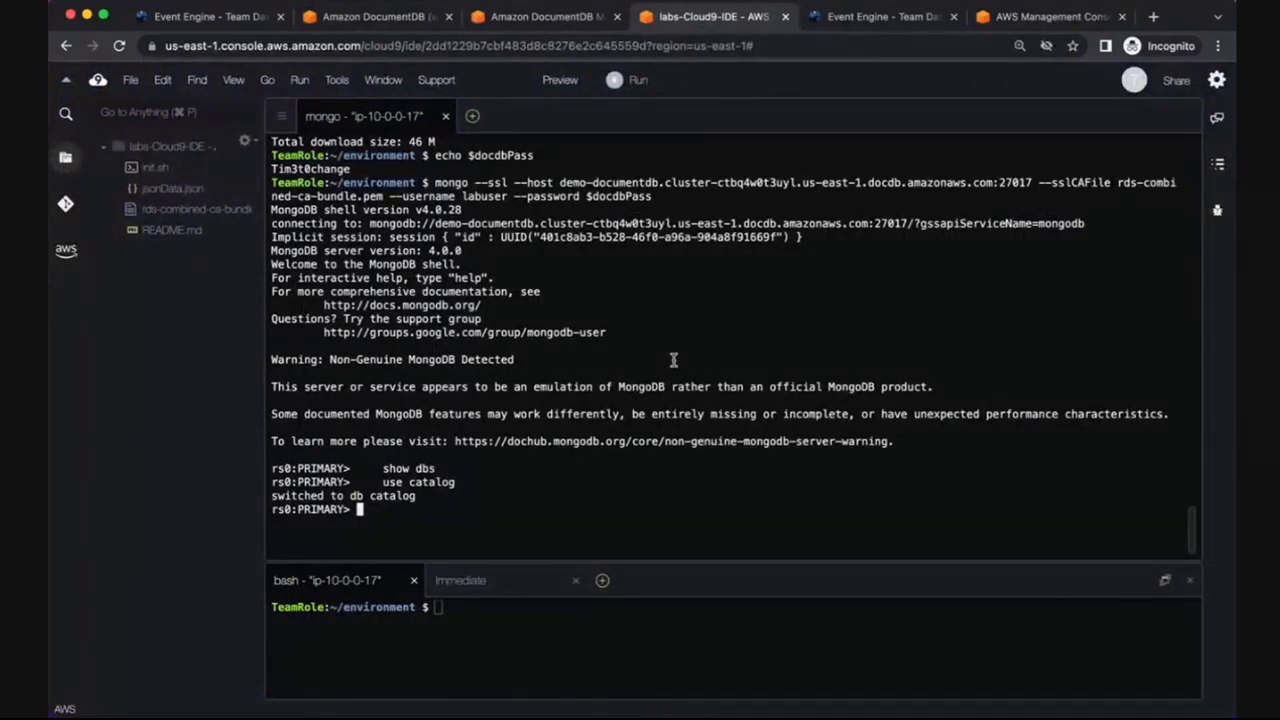
key(super+v)
key(Return)
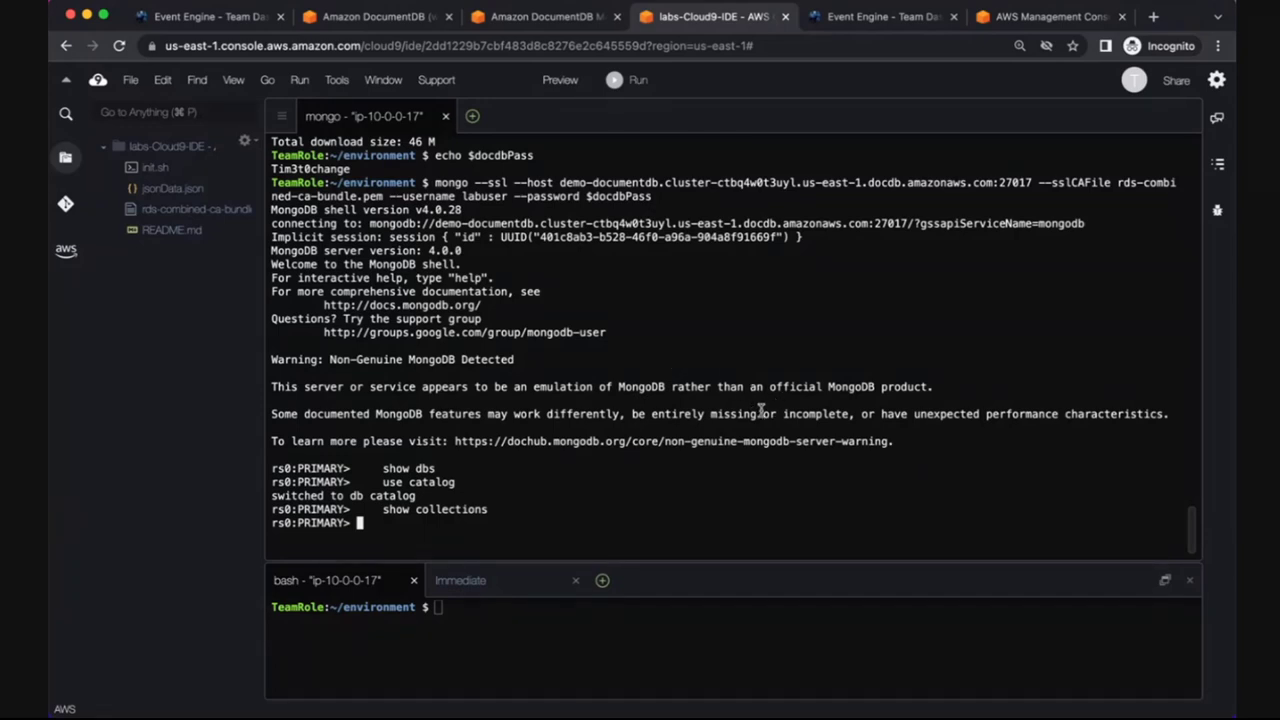
click(390, 18)
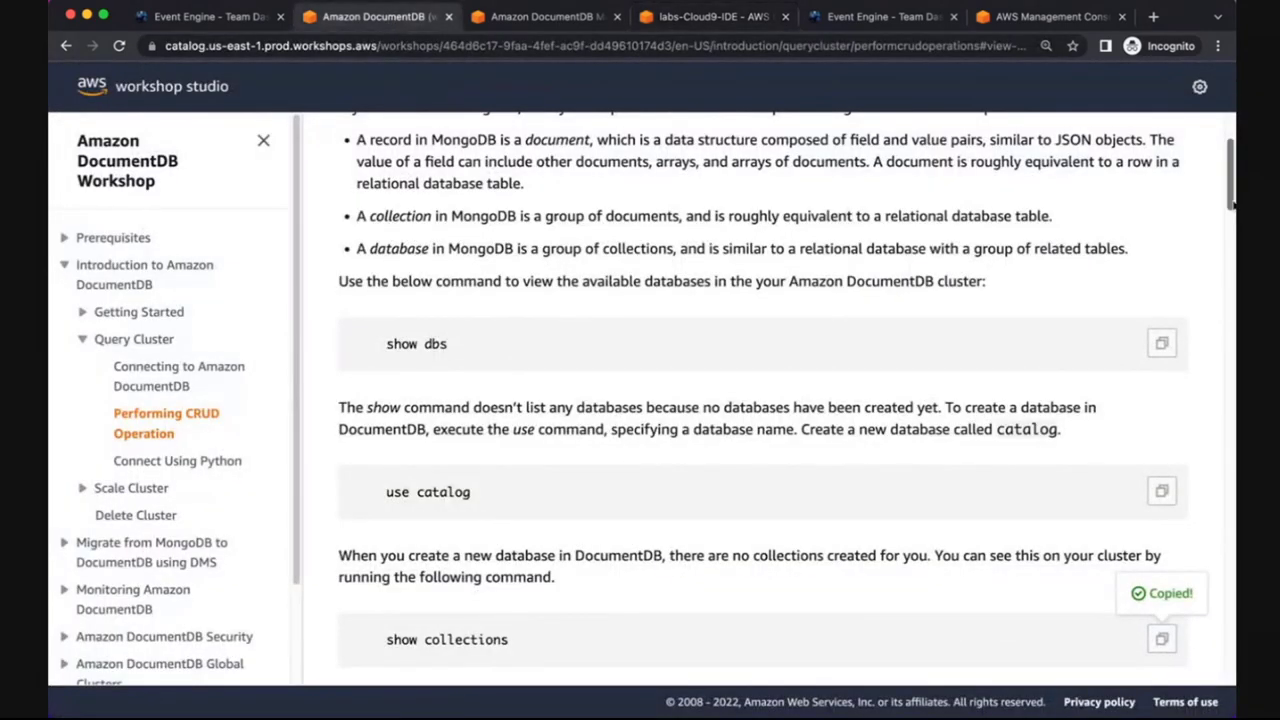
- Run the db.products.insert example to add RayBan Sunglass Pro (nInserted: 1)
drag(1232, 183, 1234, 258)
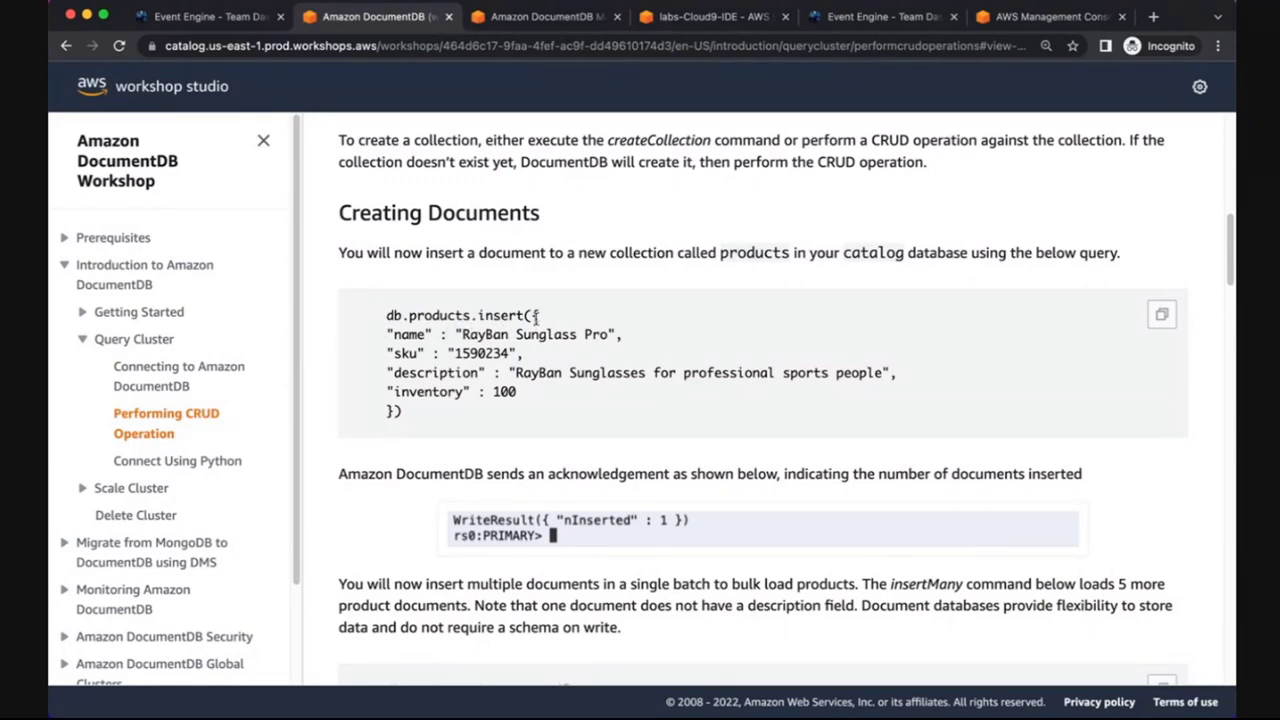
drag(532, 315, 395, 412)
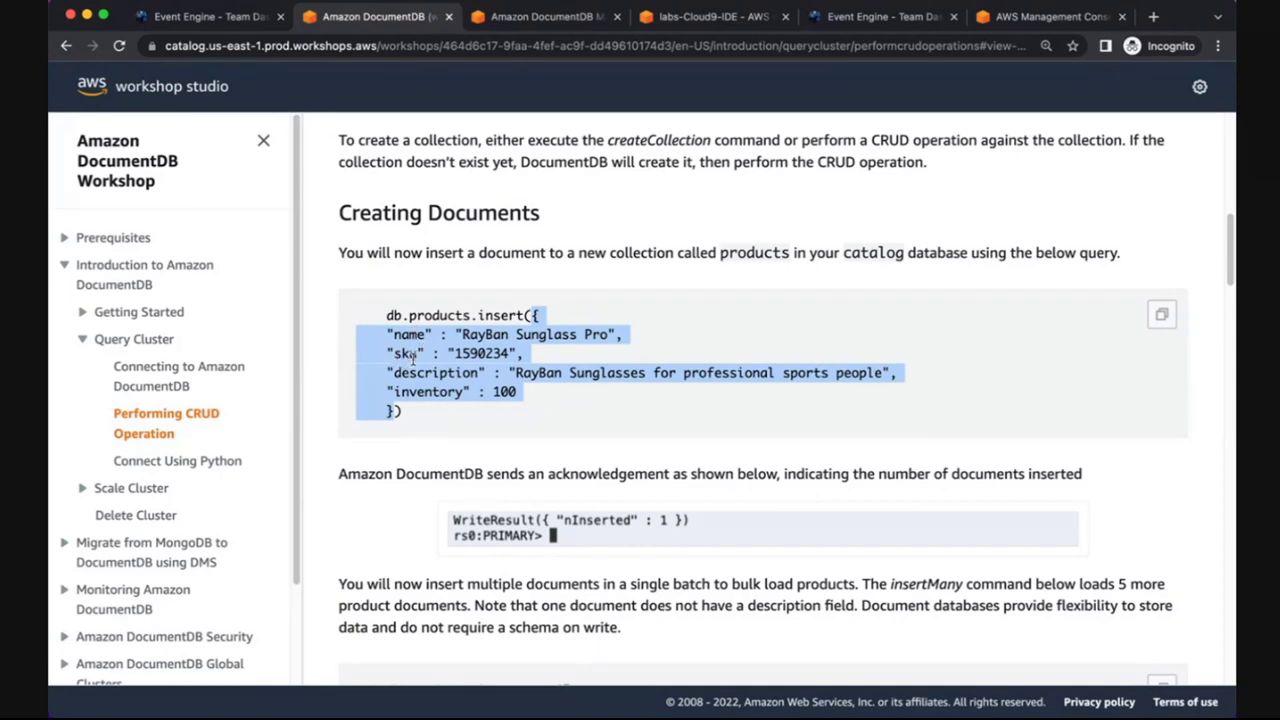
drag(408, 414, 360, 336)
click(1161, 315)
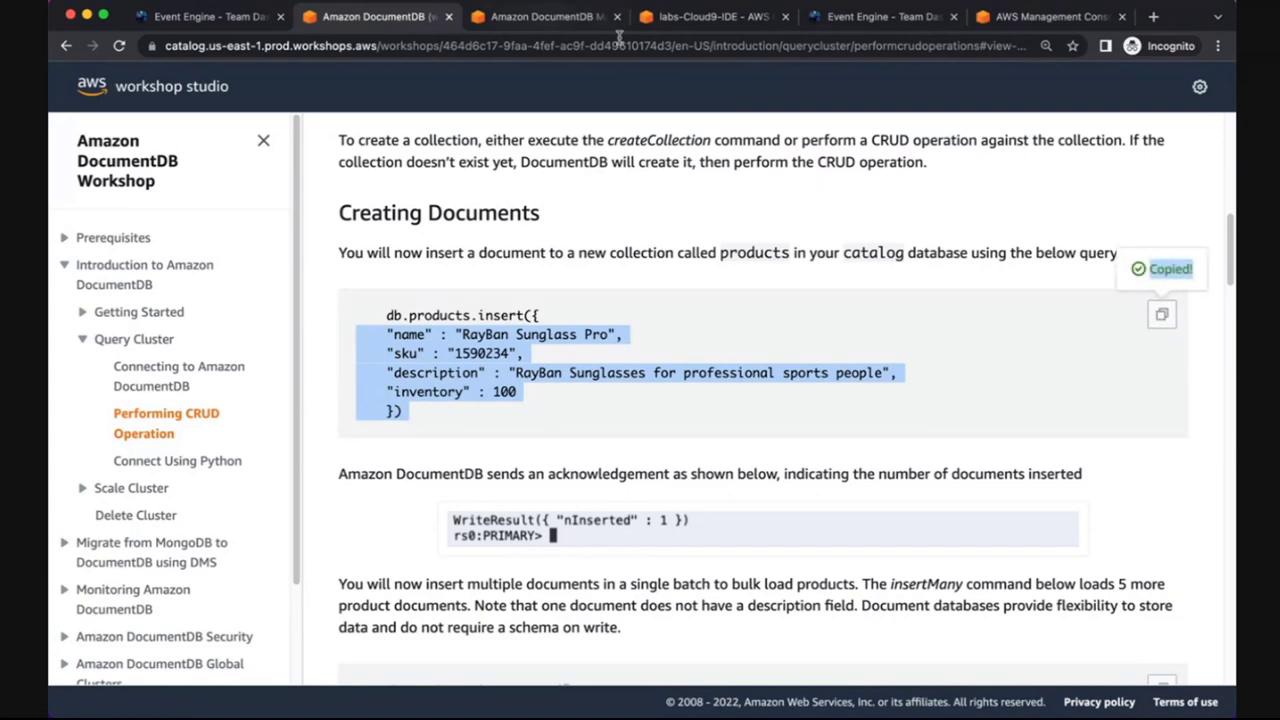
click(712, 17)
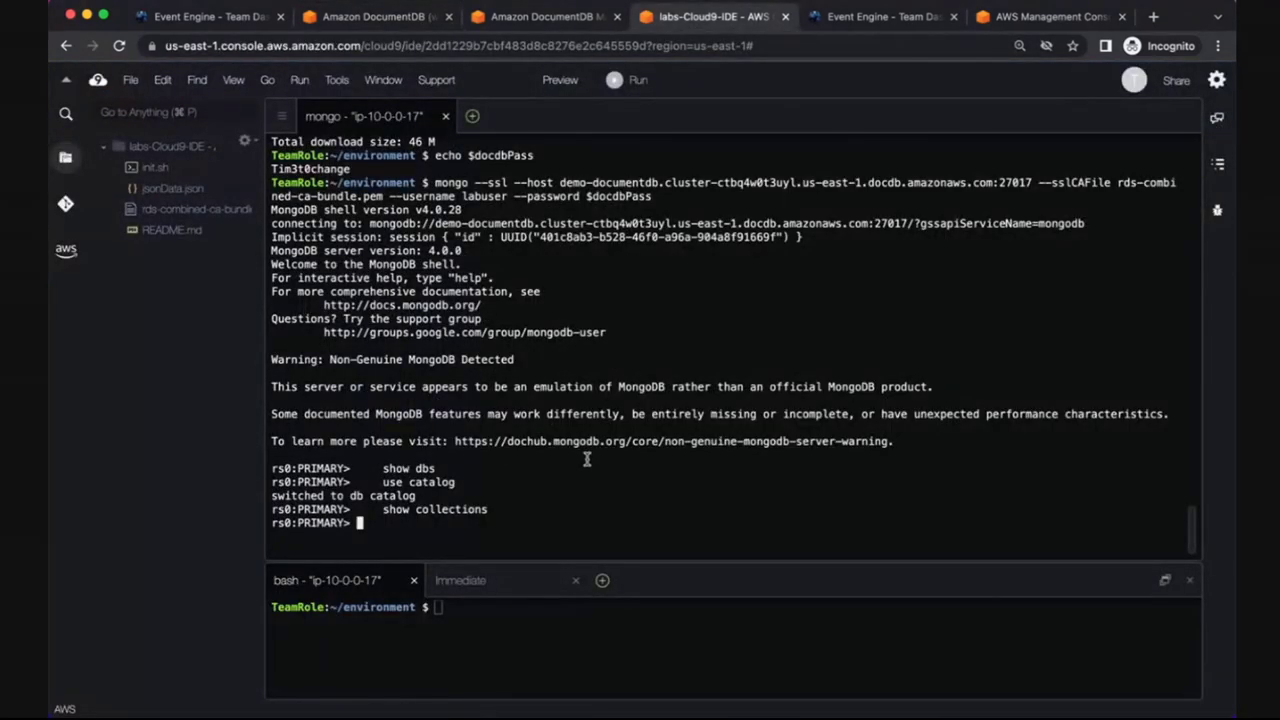
key(super+v)
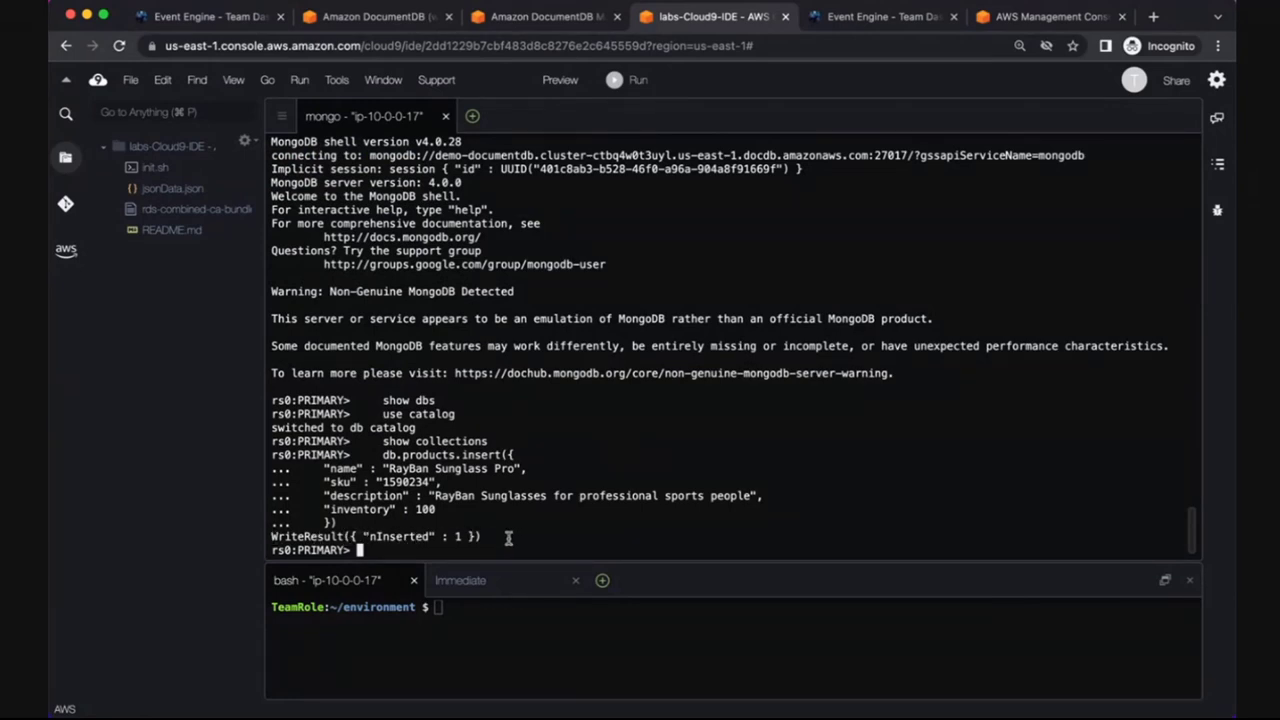
click(358, 20)
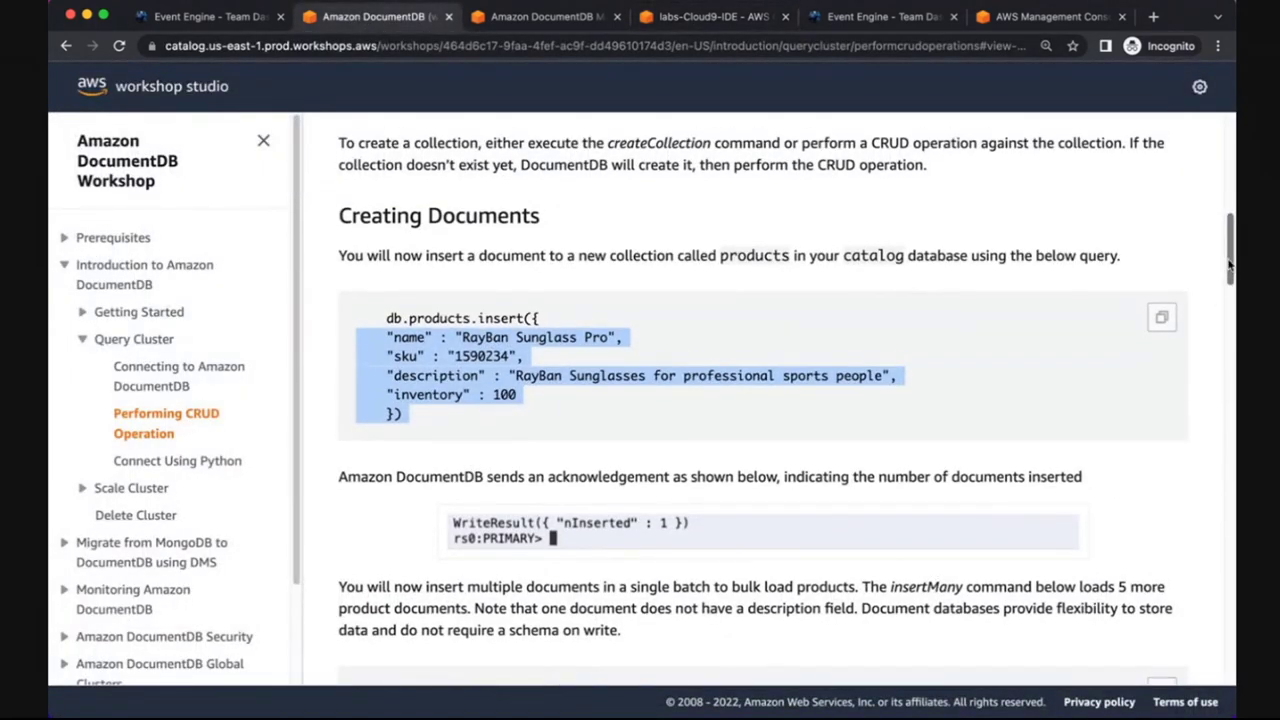
- Run the insertMany example adding GUCCI Handbag through Running shoes, then scroll to Reading Documents
drag(1231, 268, 1233, 336)
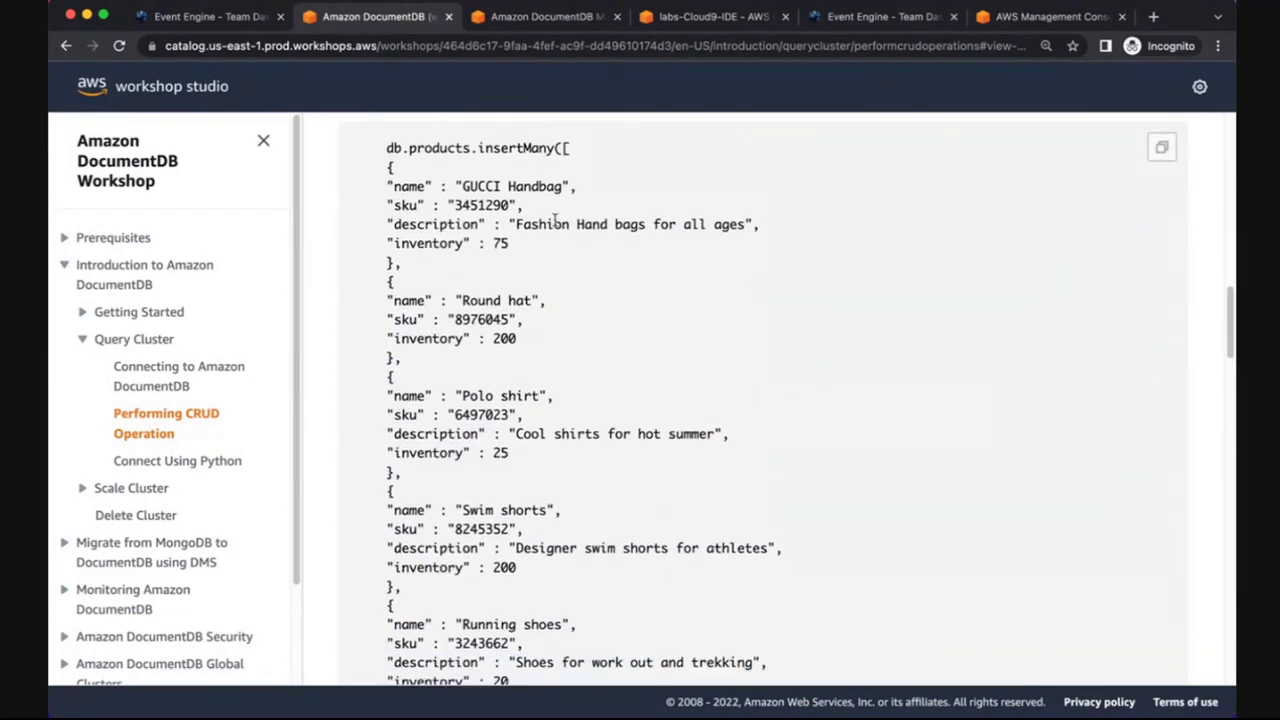
double_click(523, 148)
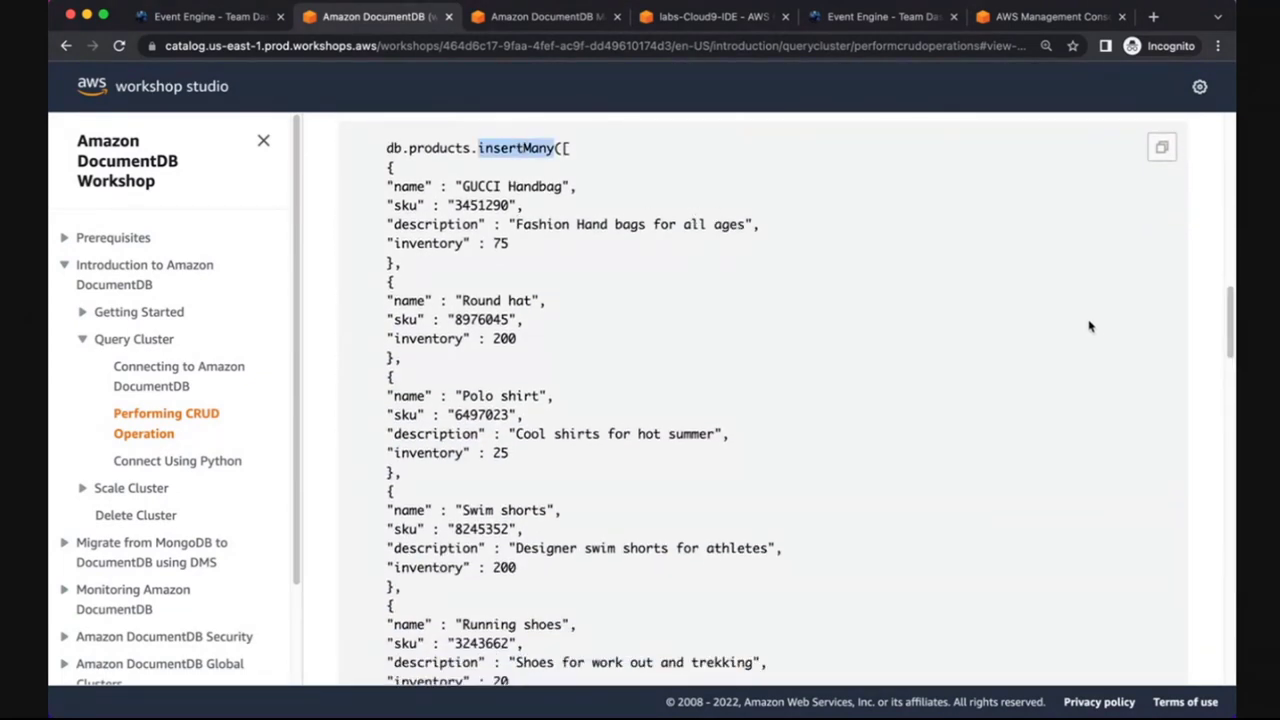
click(564, 148)
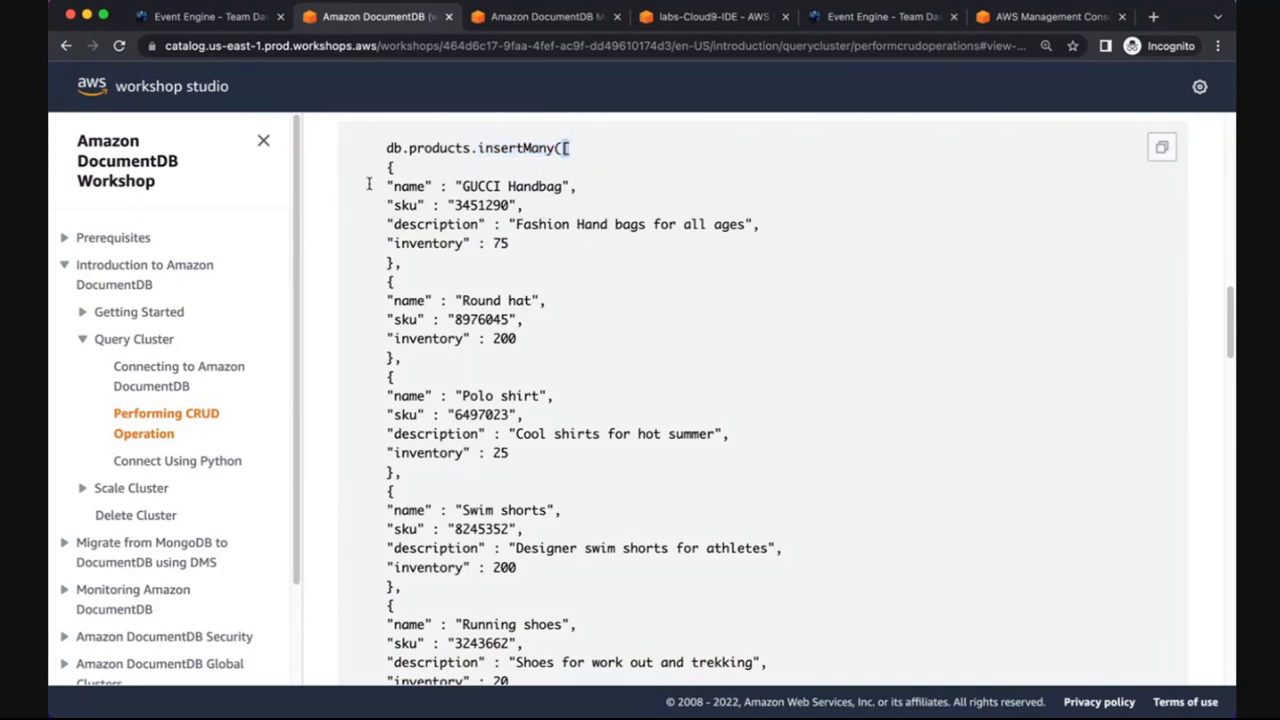
drag(388, 166, 385, 262)
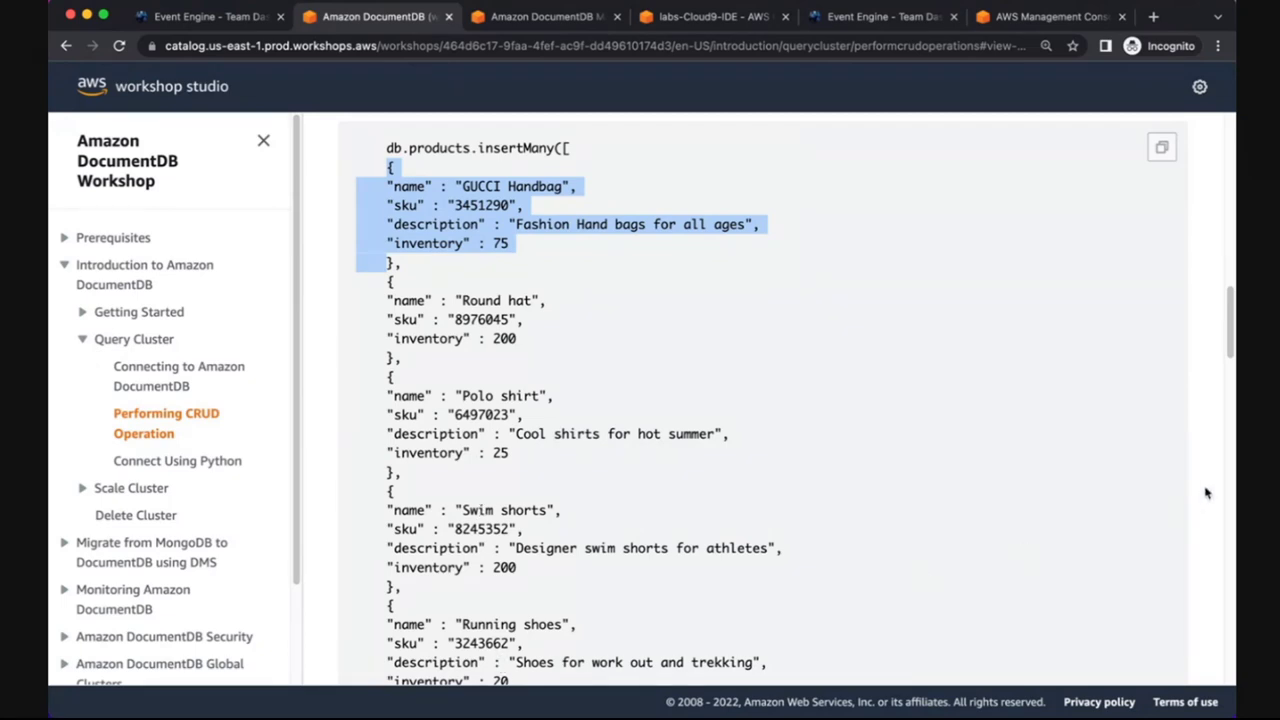
click(1162, 148)
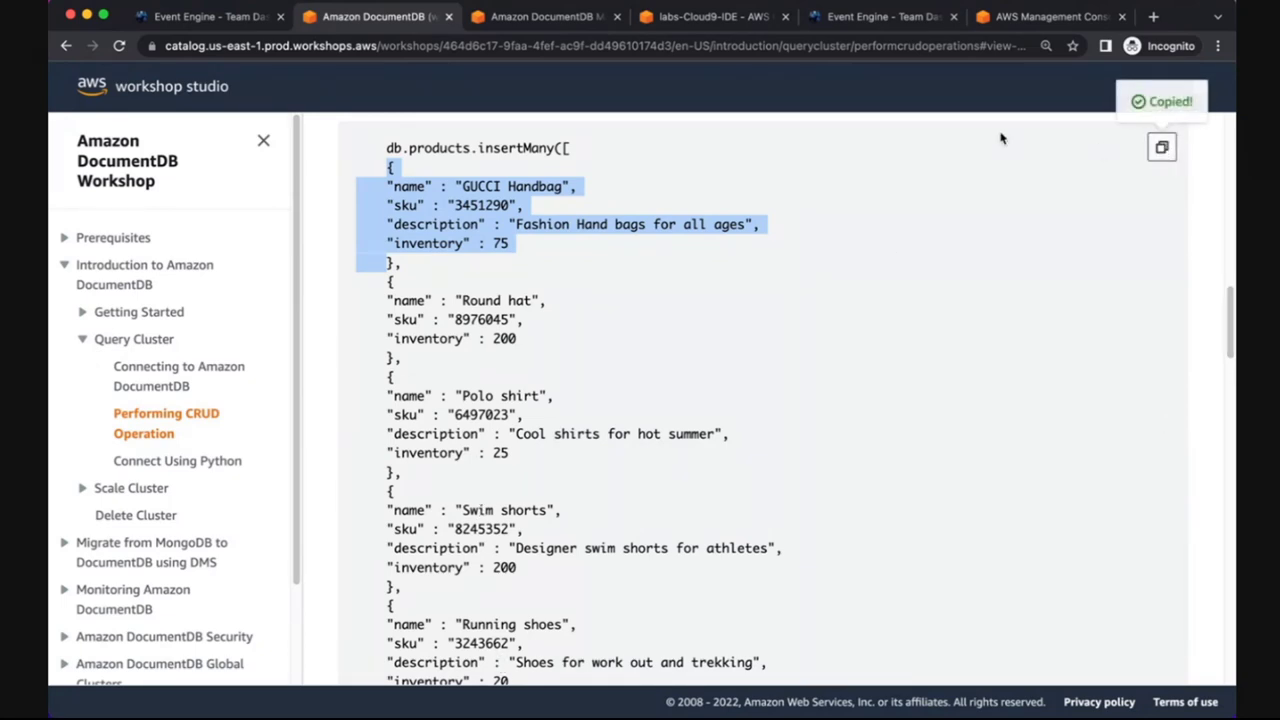
click(684, 18)
key(super+v)
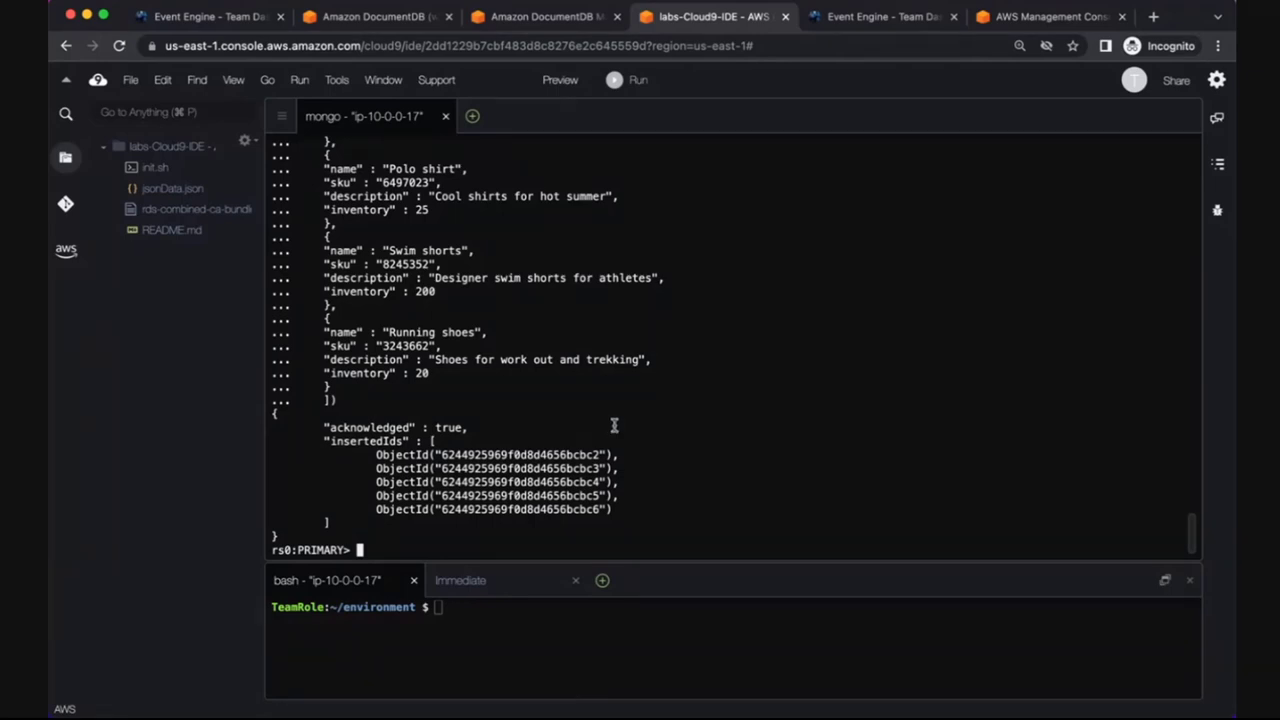
click(408, 20)
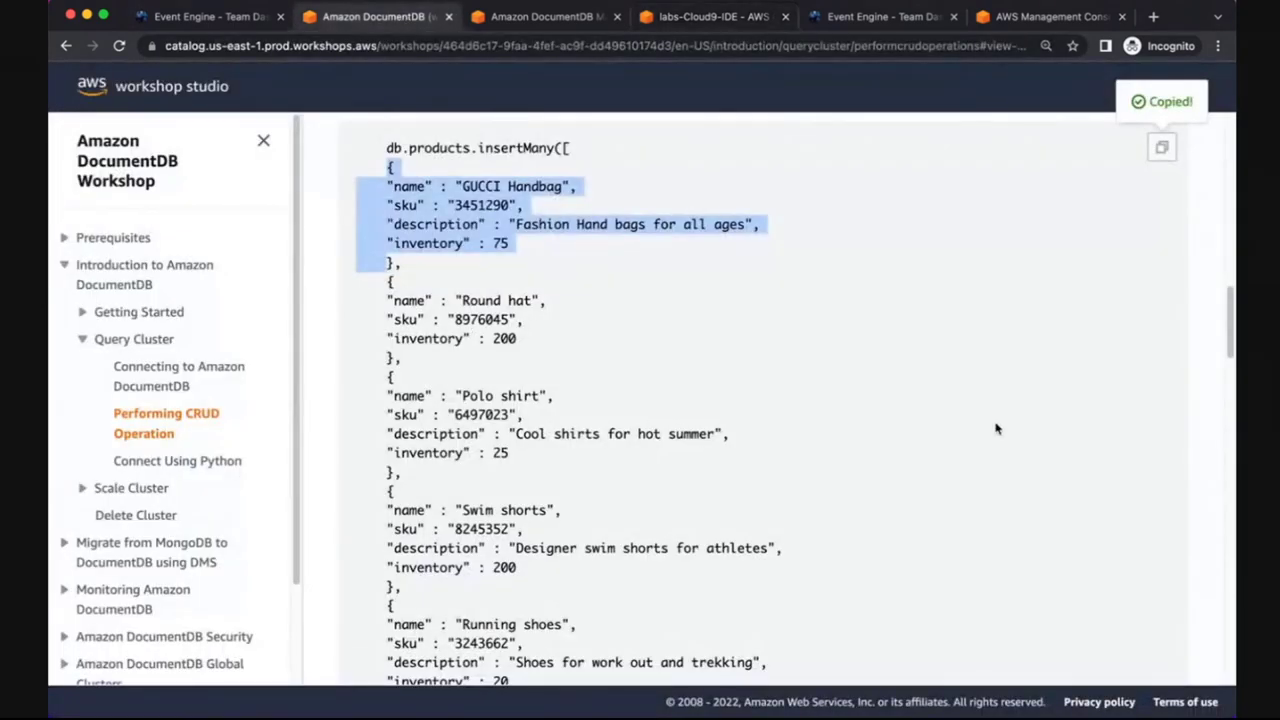
drag(1230, 313, 1229, 410)
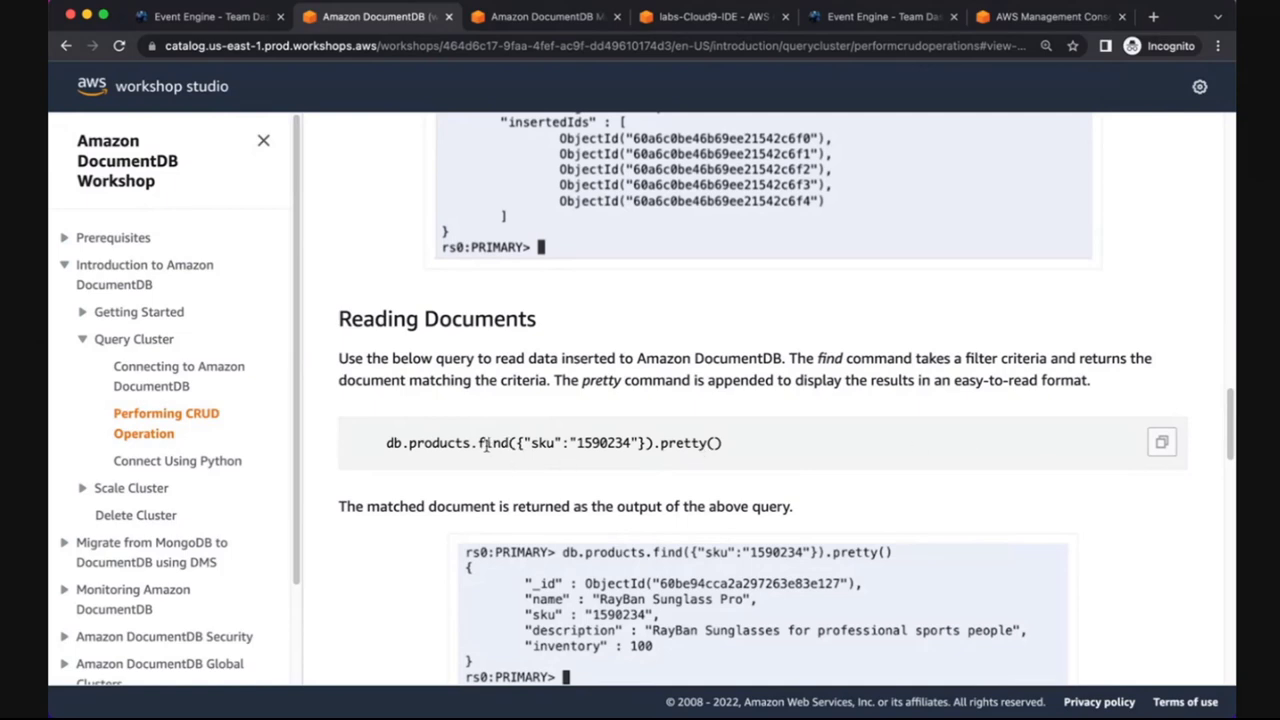
- Run db.products.find({"sku":"1590234"}).pretty() to retrieve the RayBan Sunglass Pro document
double_click(487, 444)
drag(514, 443, 647, 443)
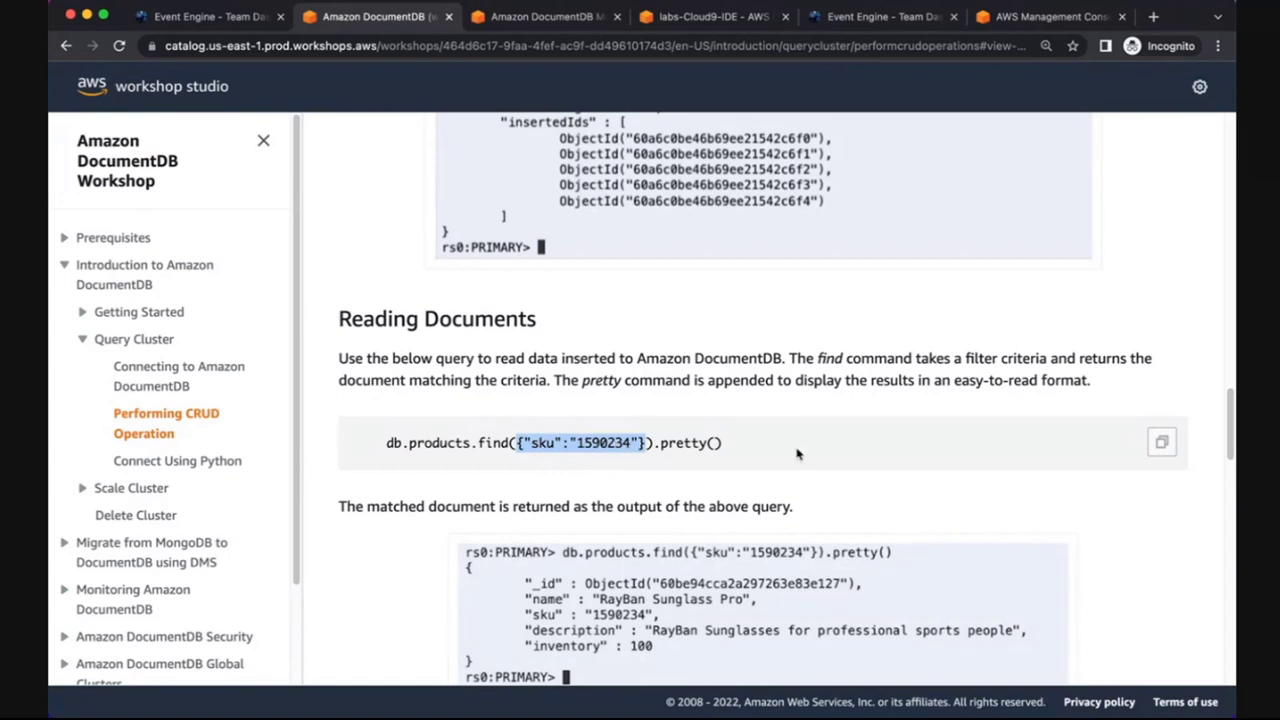
click(1161, 442)
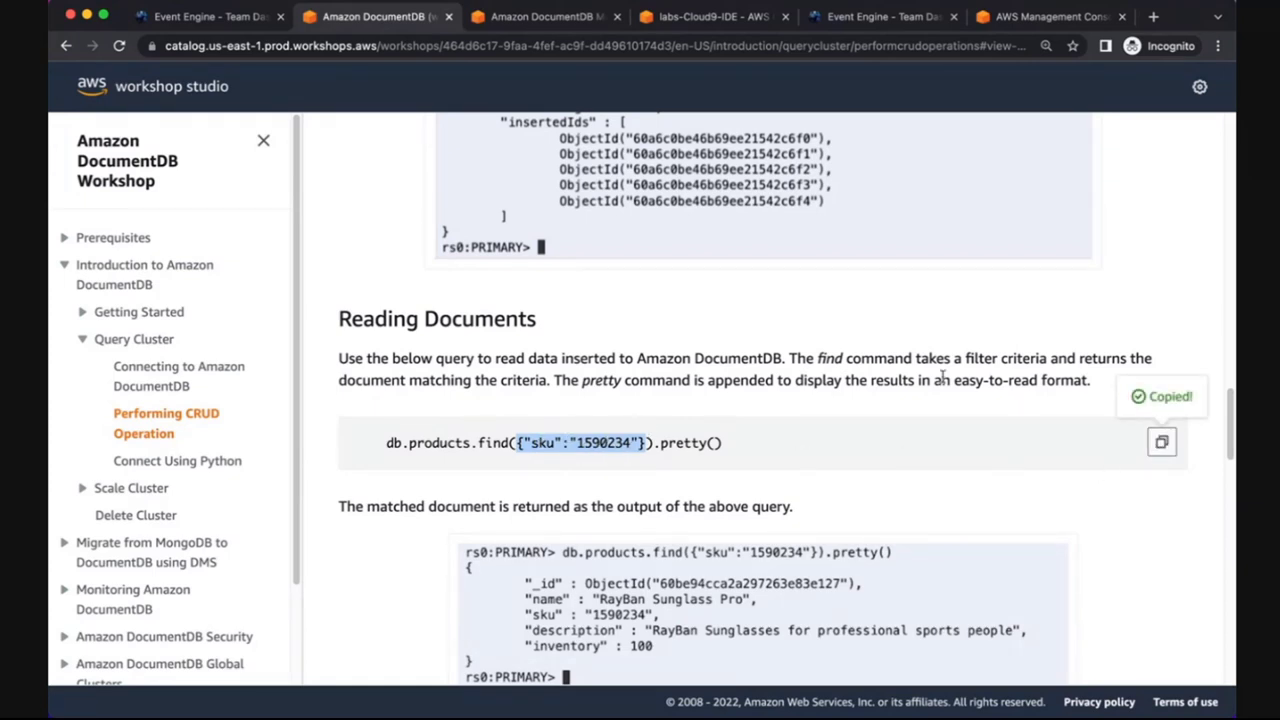
click(706, 17)
key(super+v)
key(Return)
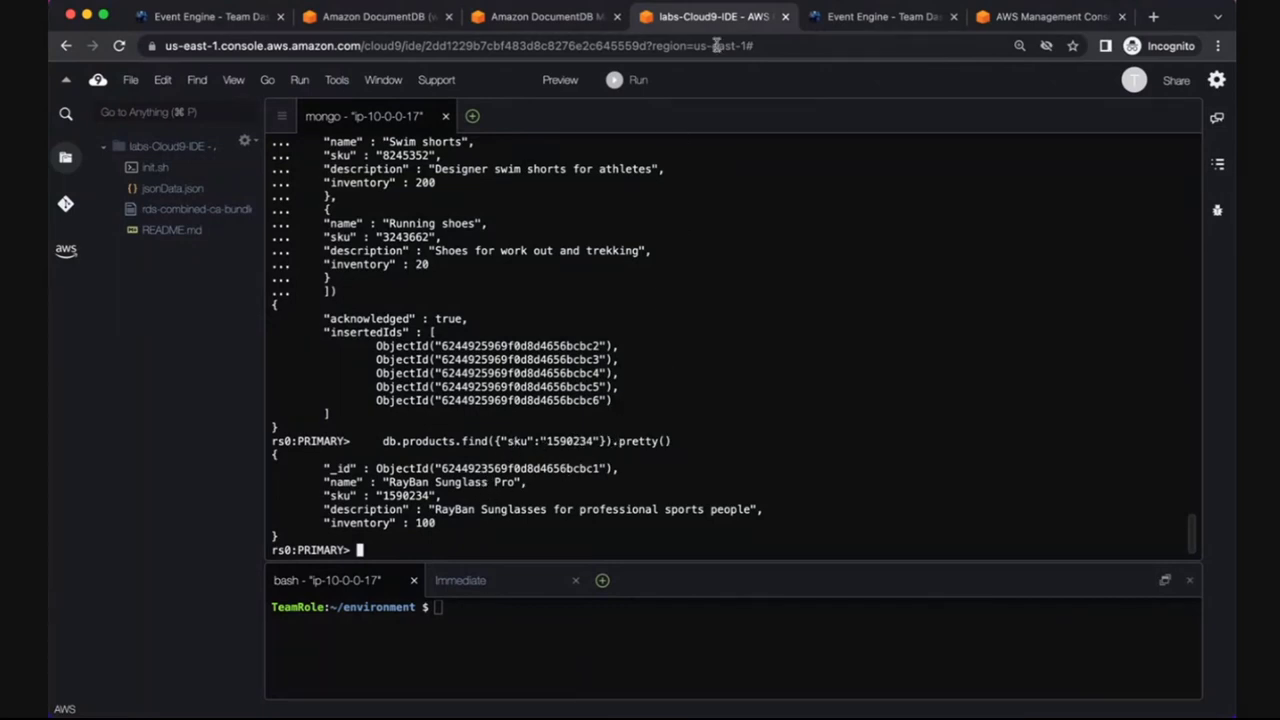
click(389, 22)
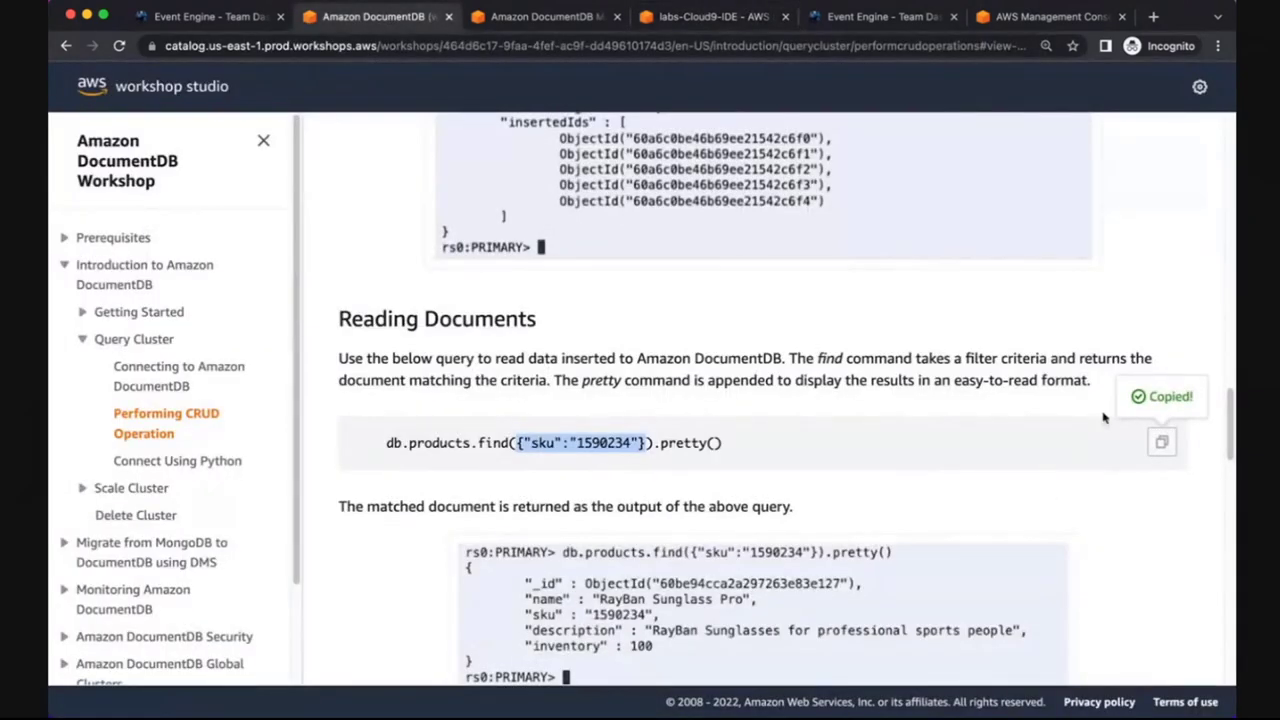
drag(1230, 415, 1230, 422)
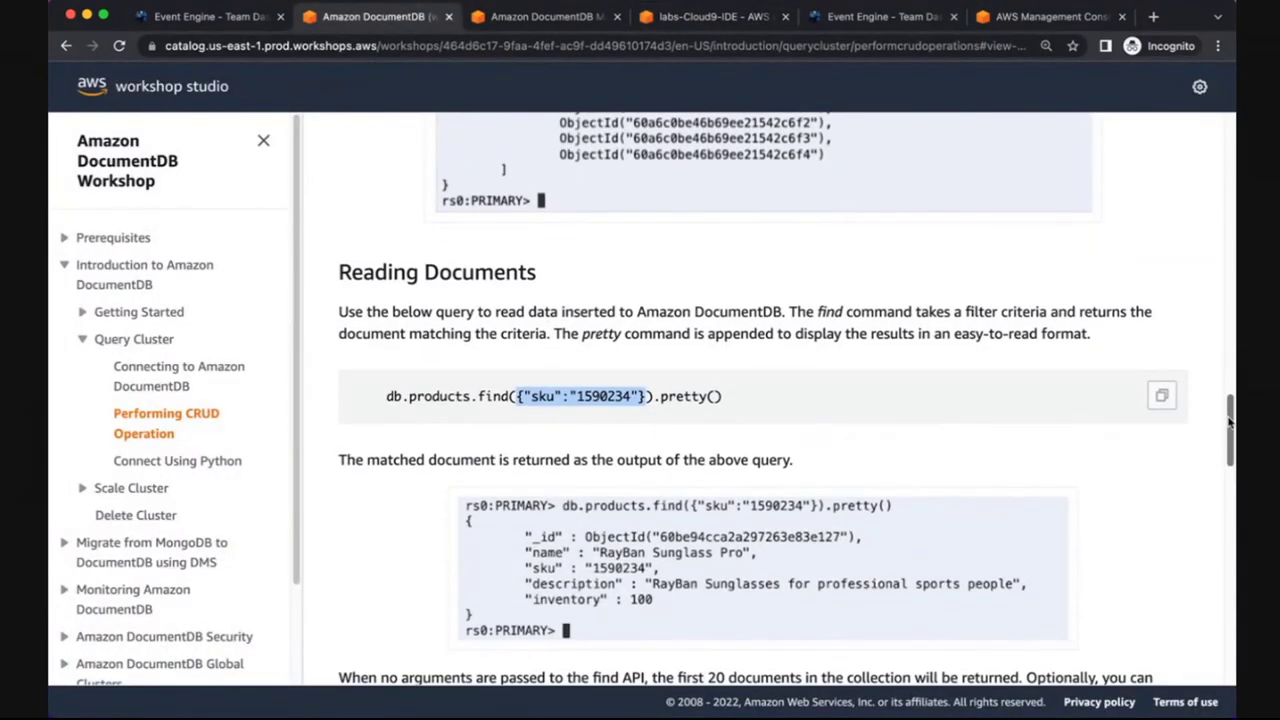
- Review the update command that $sets three reviews on sku 1590234 and copy it
scroll(1230, 422, down, 2)
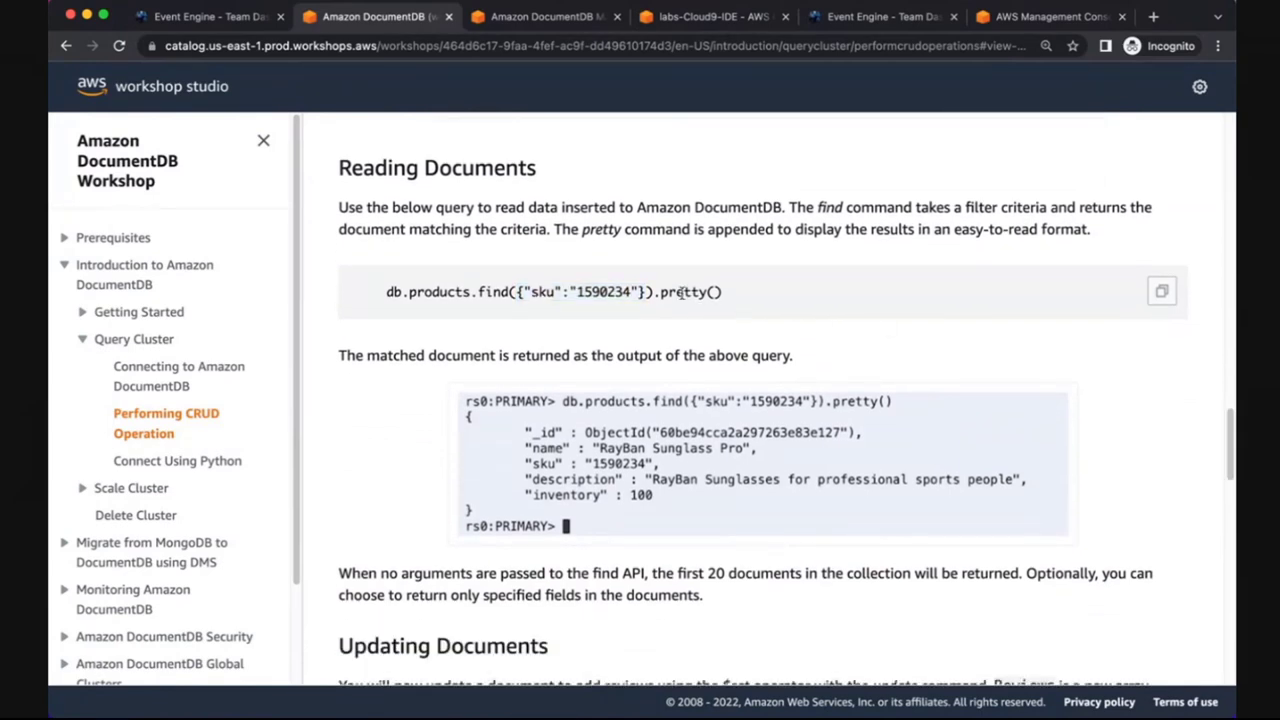
drag(659, 292, 722, 293)
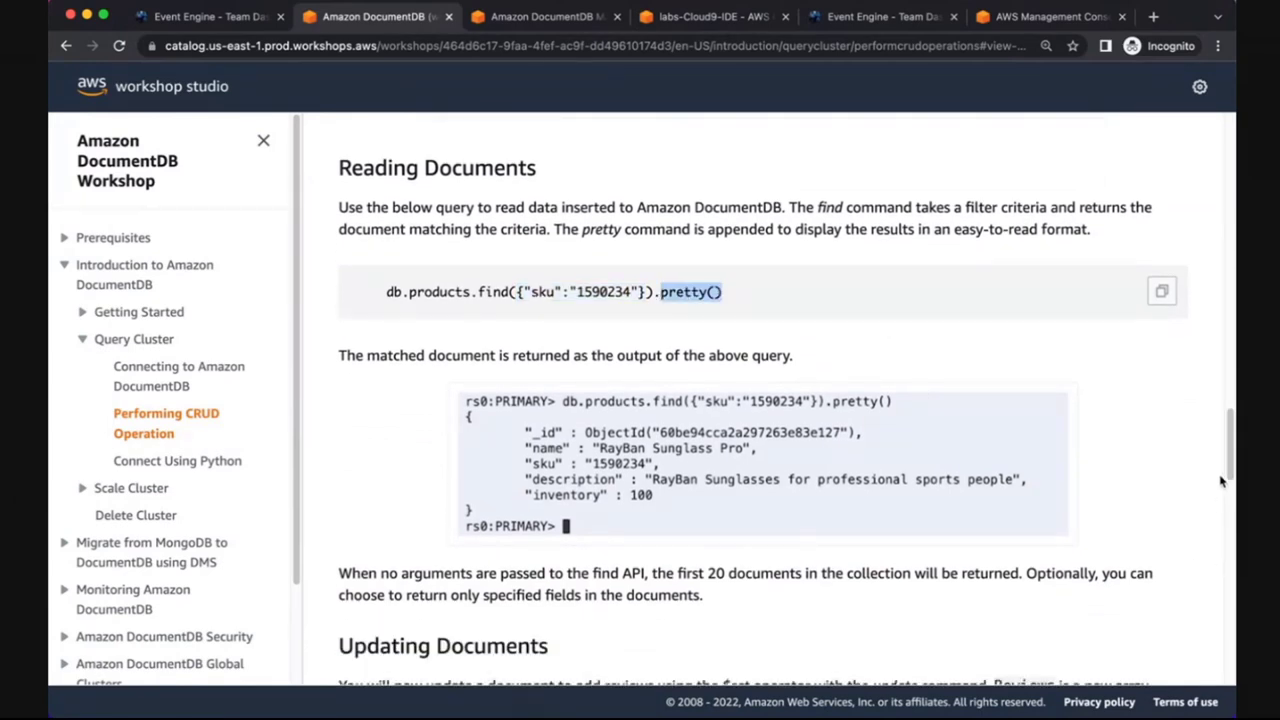
drag(1230, 450, 1232, 511)
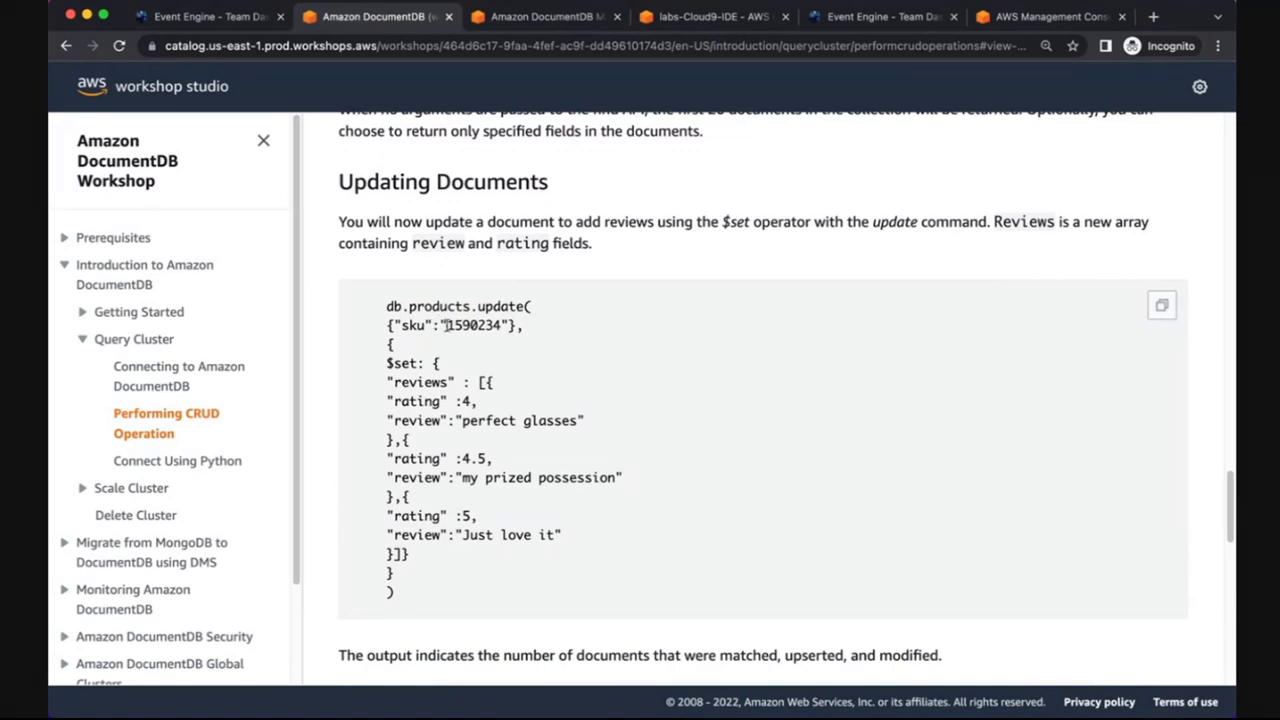
double_click(484, 306)
drag(387, 325, 516, 326)
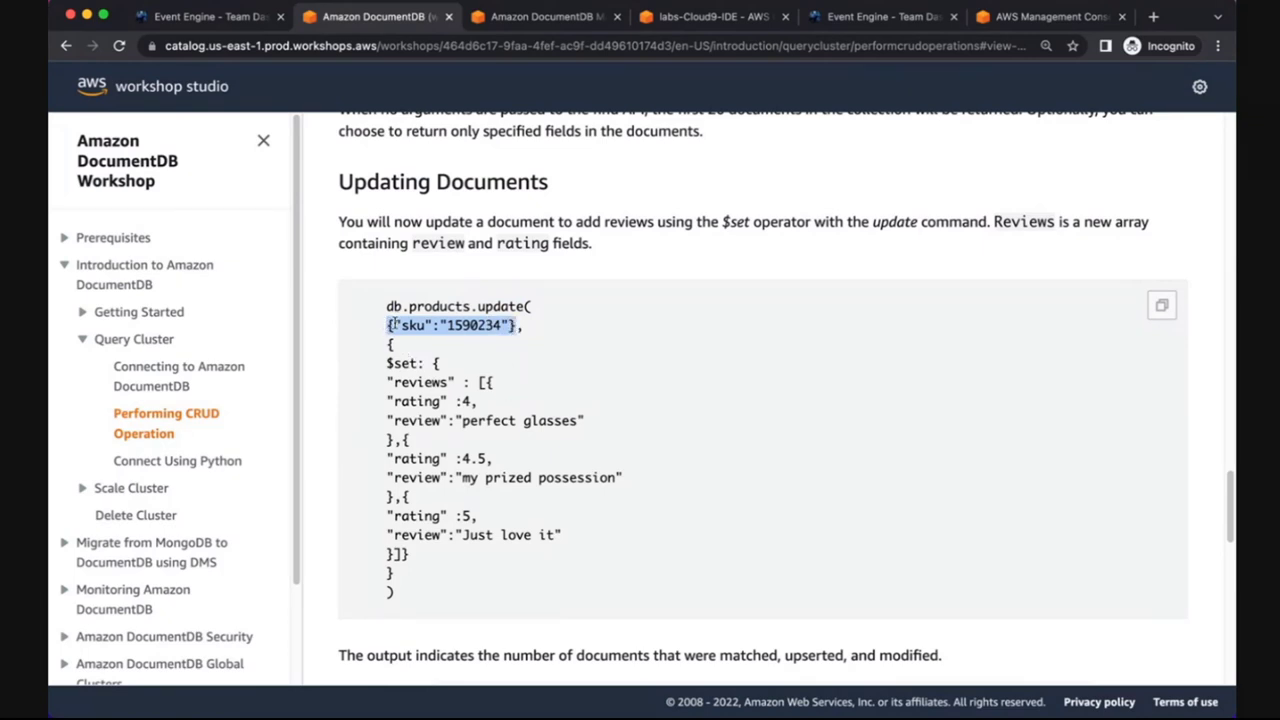
double_click(470, 325)
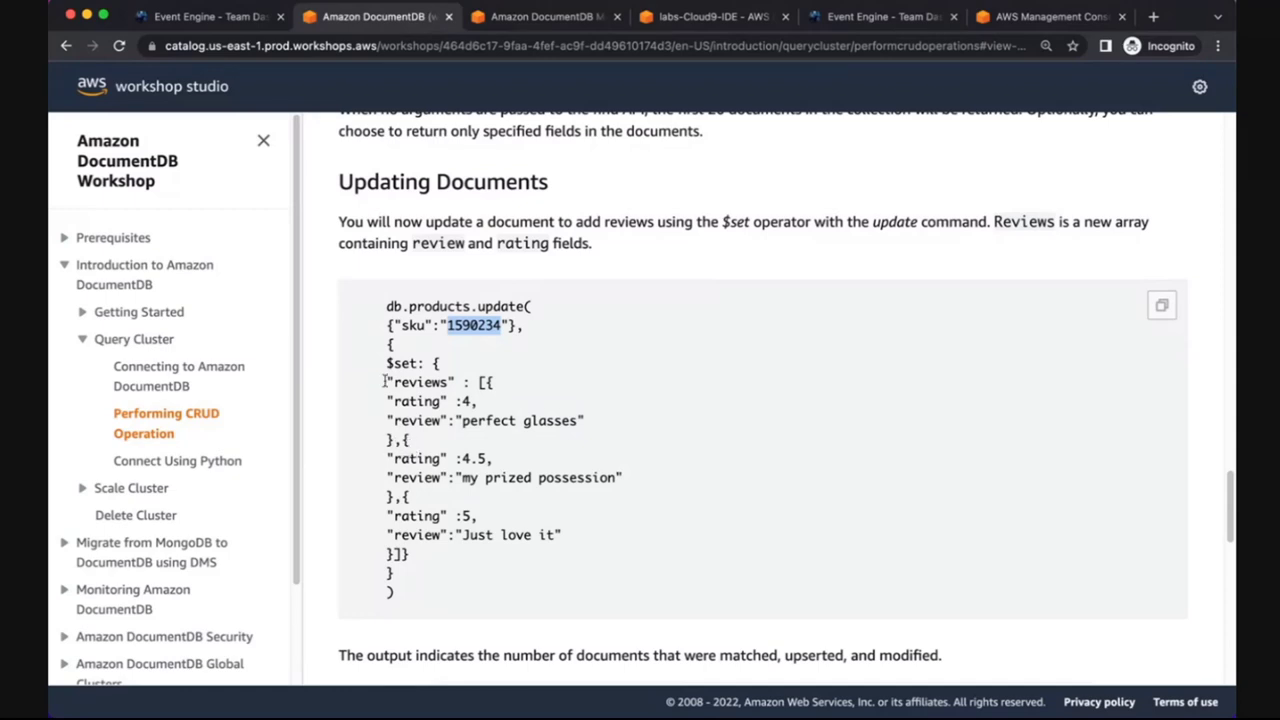
drag(383, 363, 533, 557)
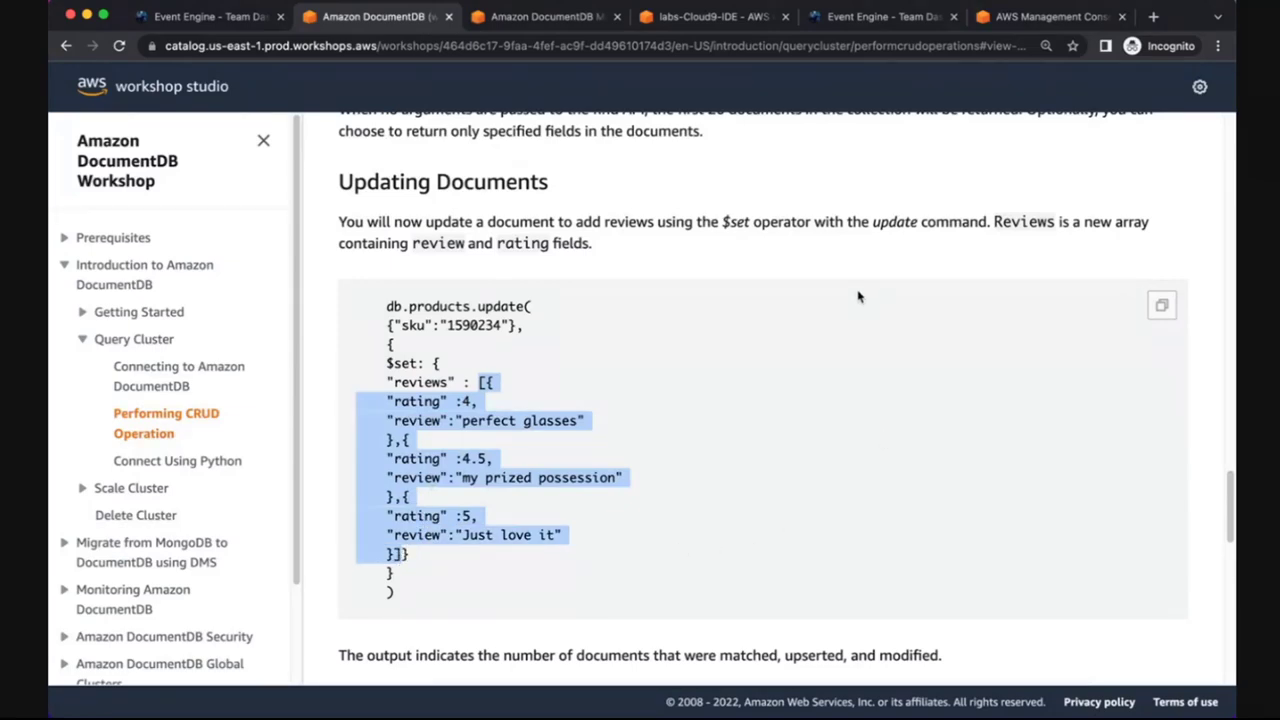
click(1162, 307)
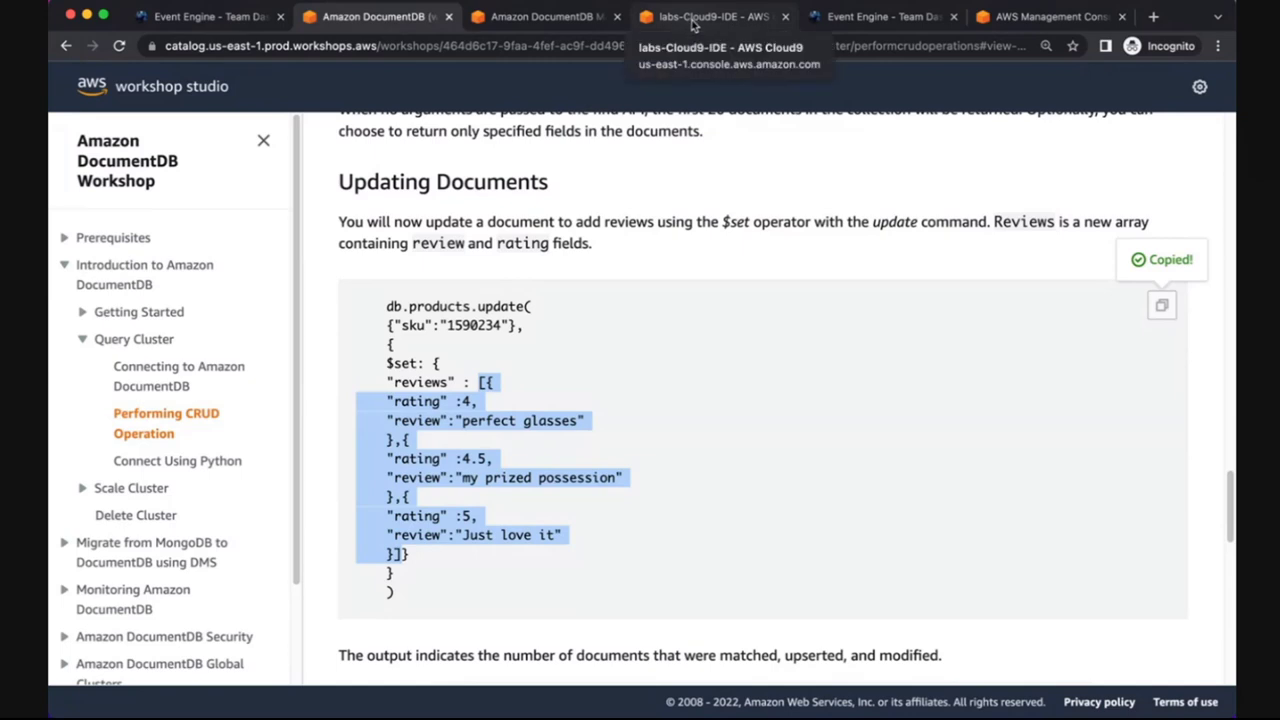
- Run the update in Cloud9, check nMatched/nModified, and rerun find to show the three reviews
click(694, 20)
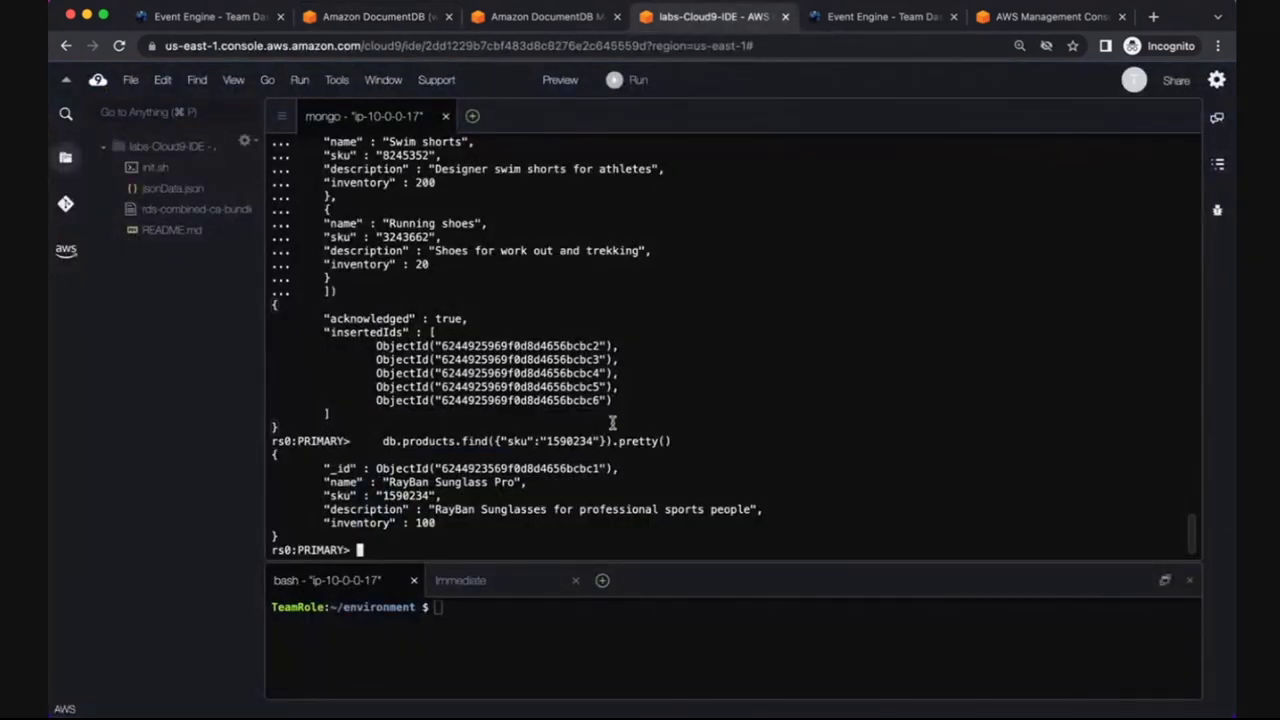
key(super+v)
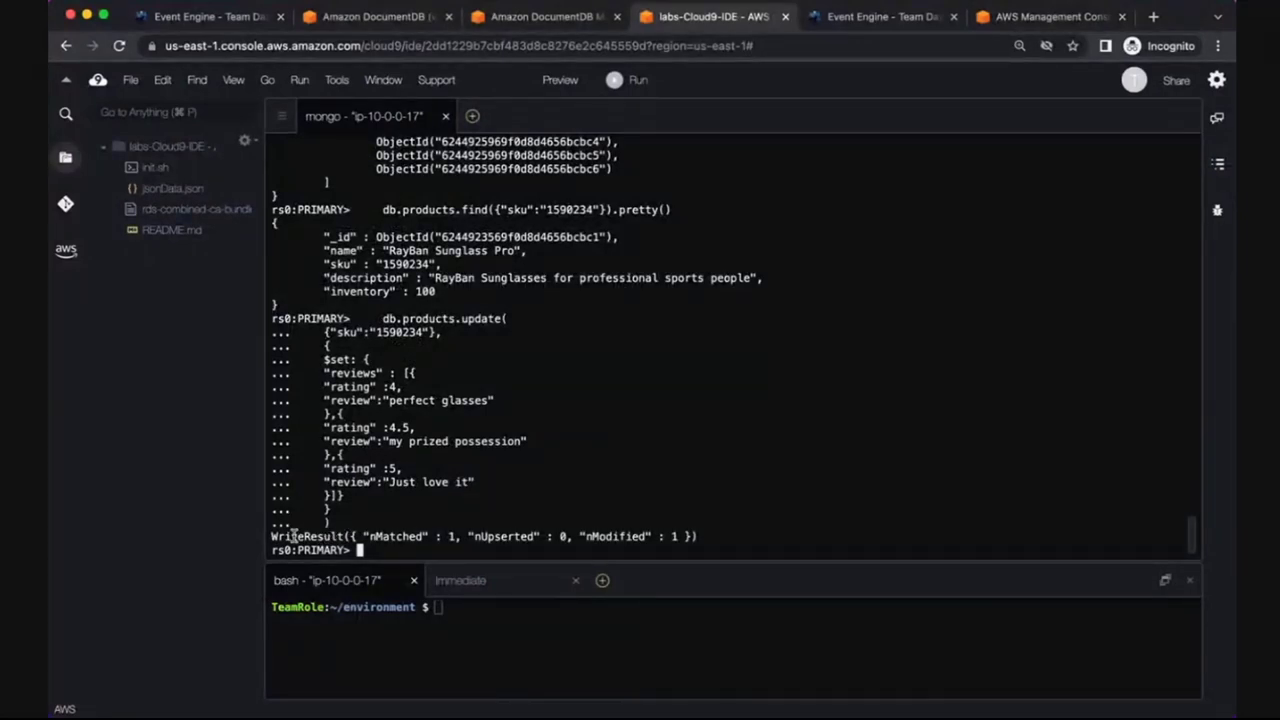
double_click(396, 537)
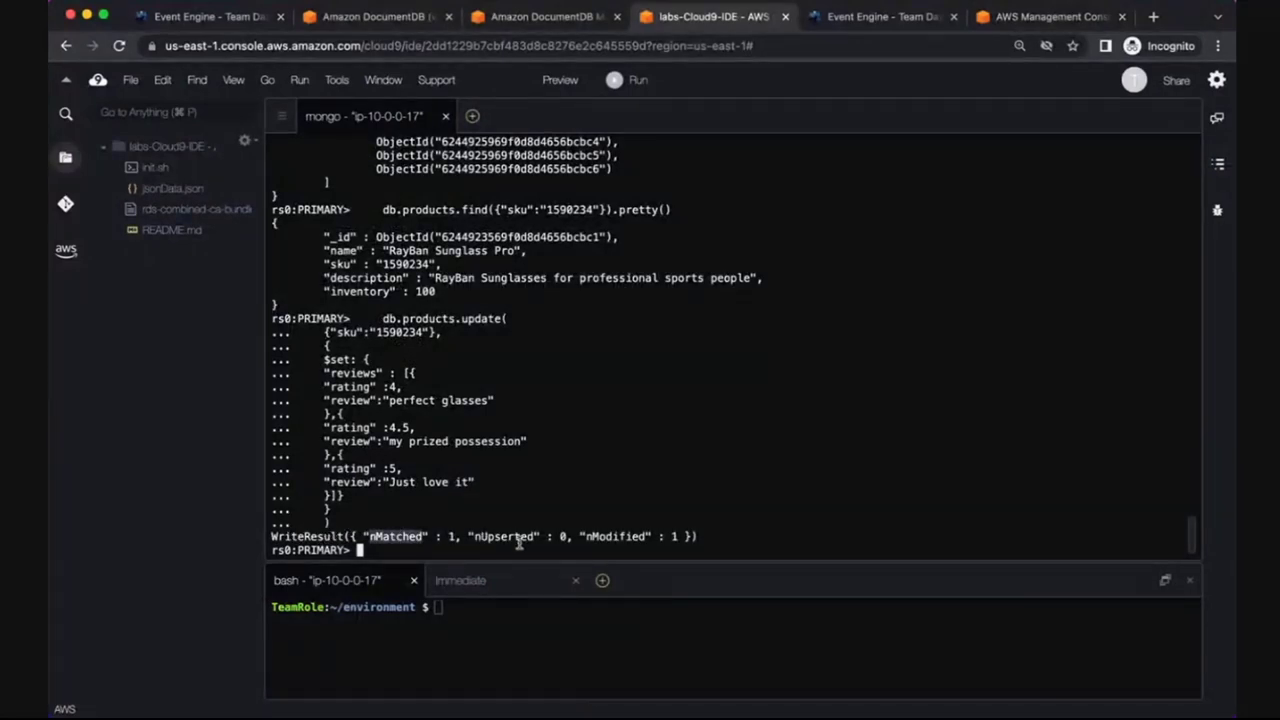
double_click(600, 537)
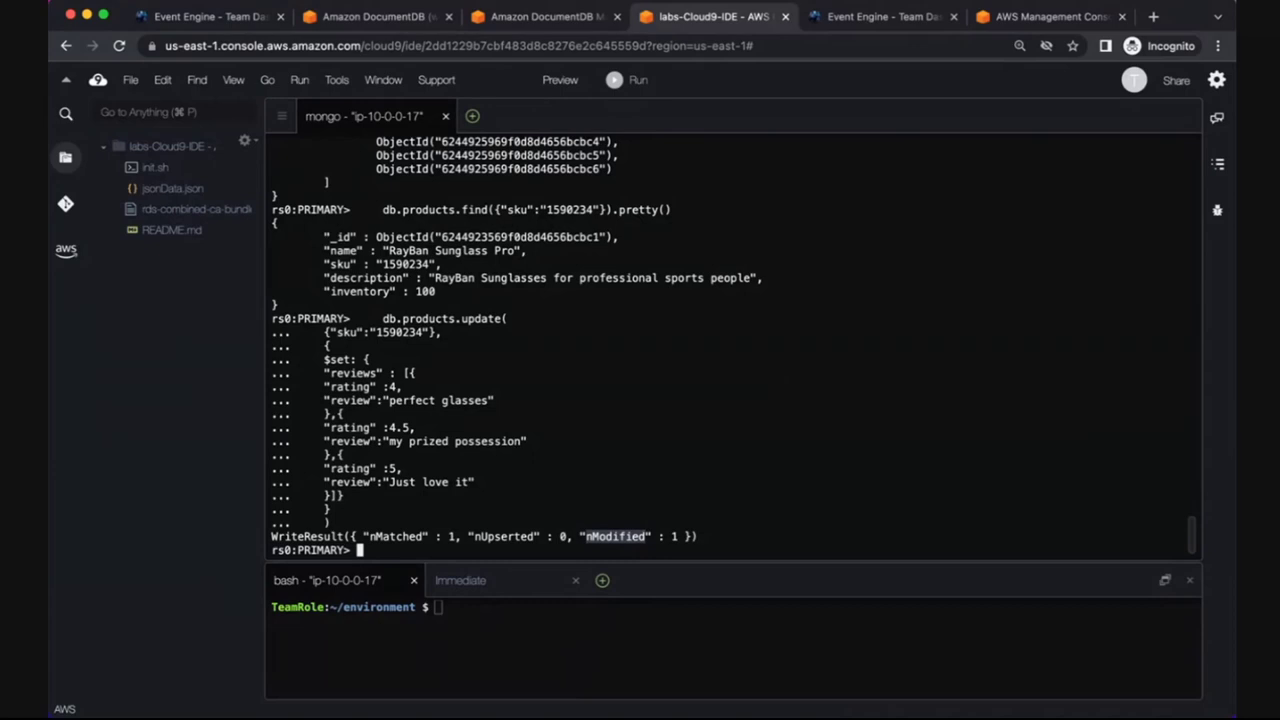
key(Up)
key(Up)
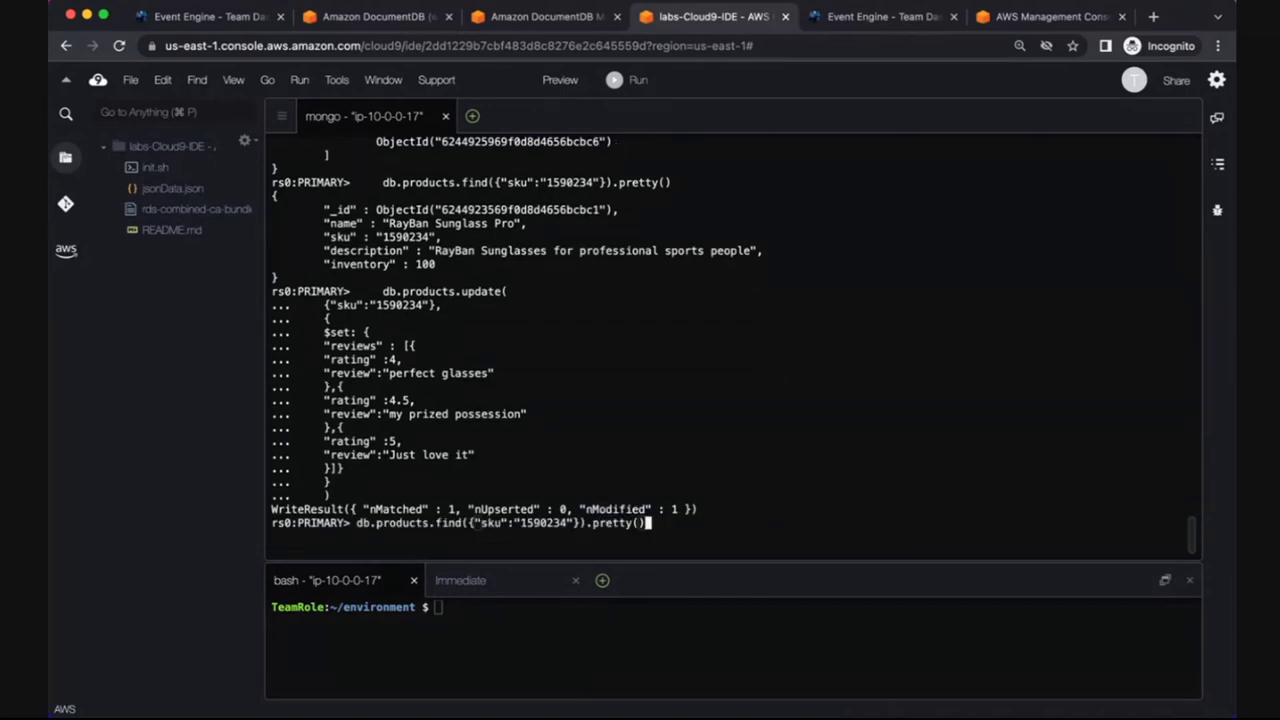
key(Return)
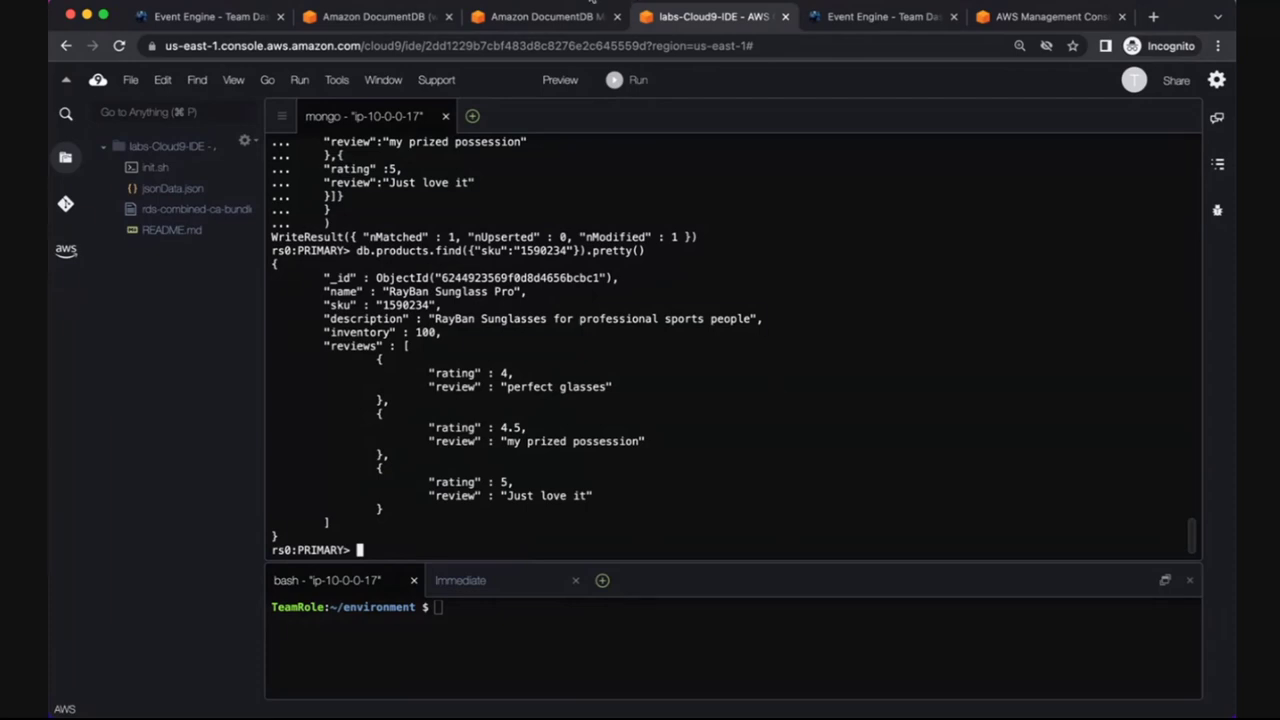
click(352, 17)
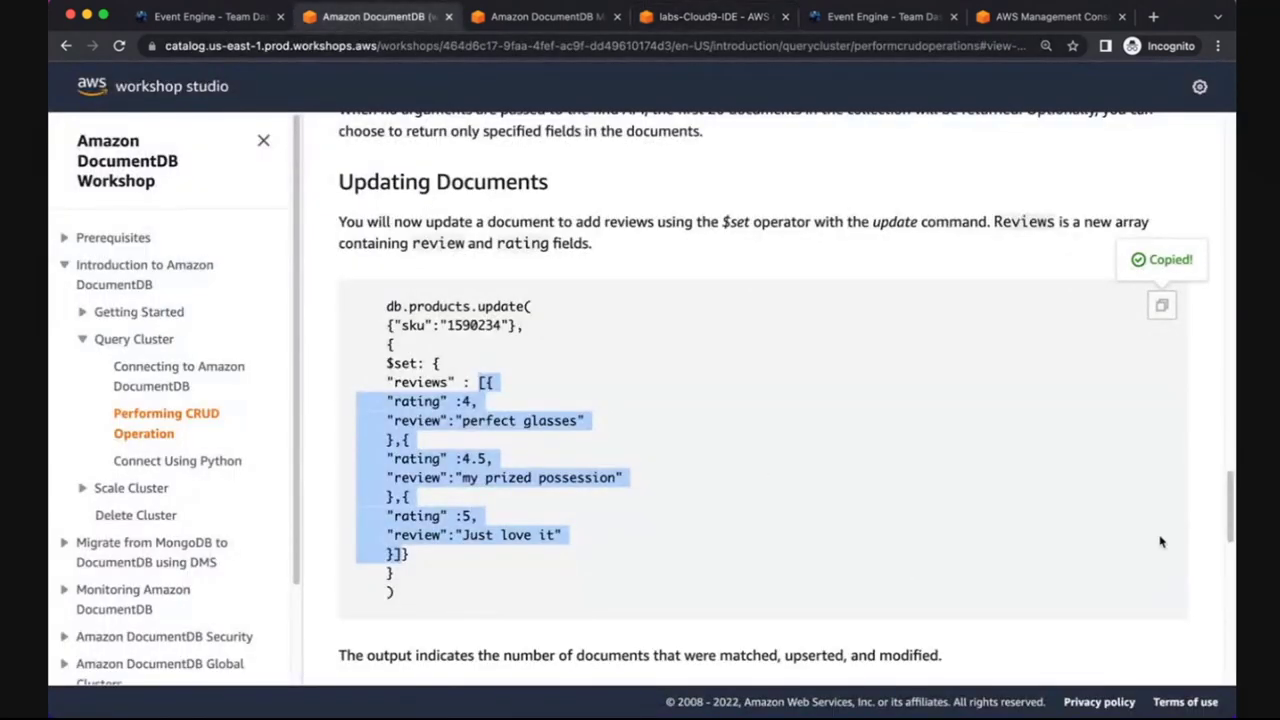
- Copy db.products.remove and run it in Cloud9 to delete the sku 8976045 product
drag(1228, 488, 1233, 650)
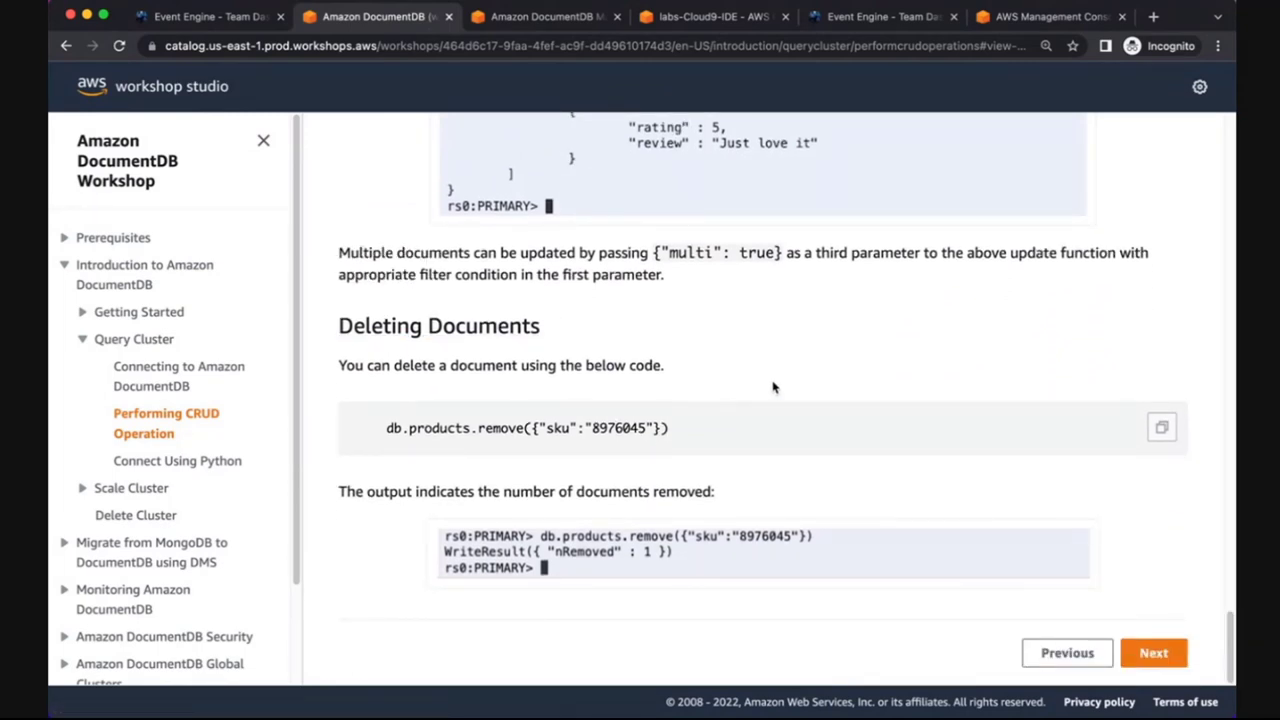
click(1162, 432)
click(1163, 430)
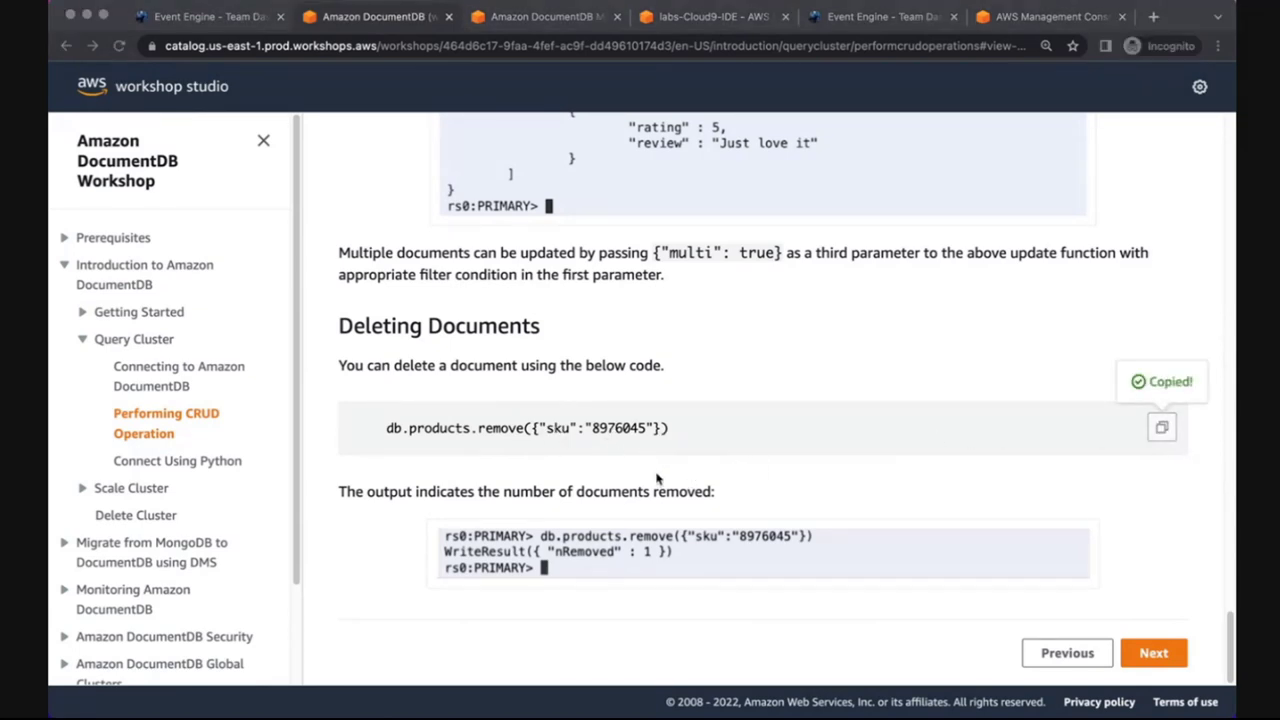
click(720, 24)
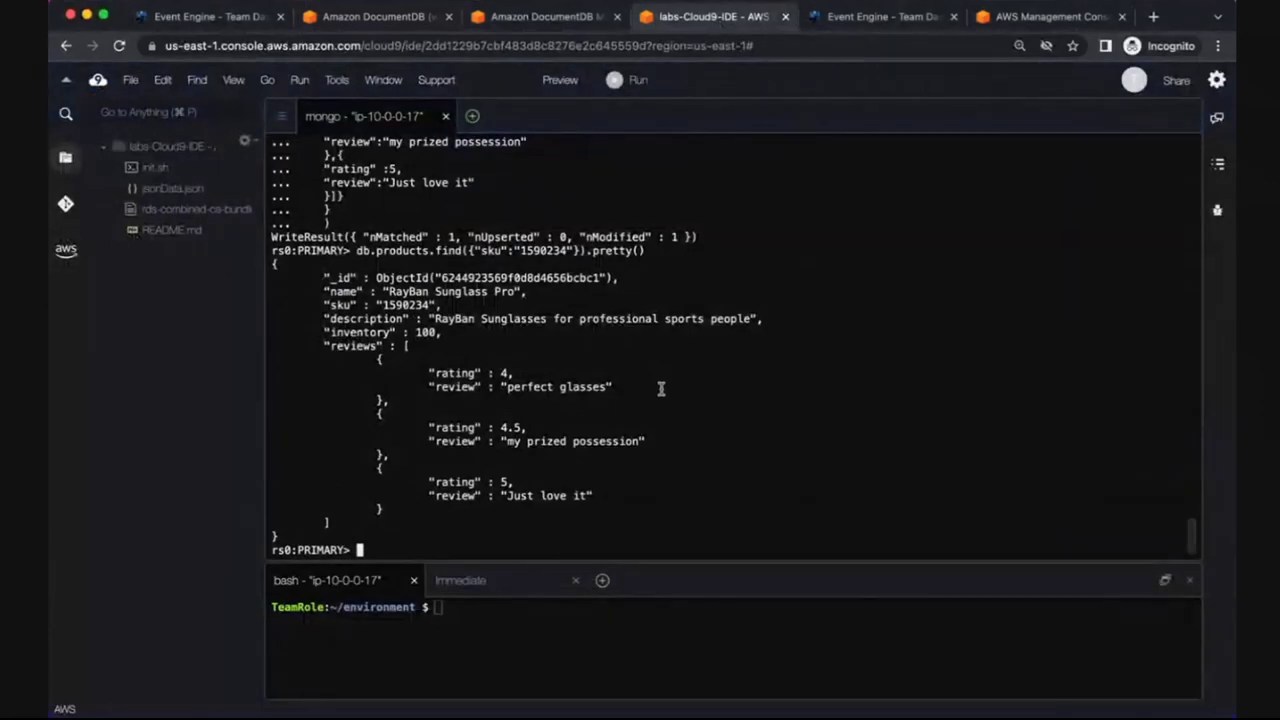
key(super+v)
key(Return)
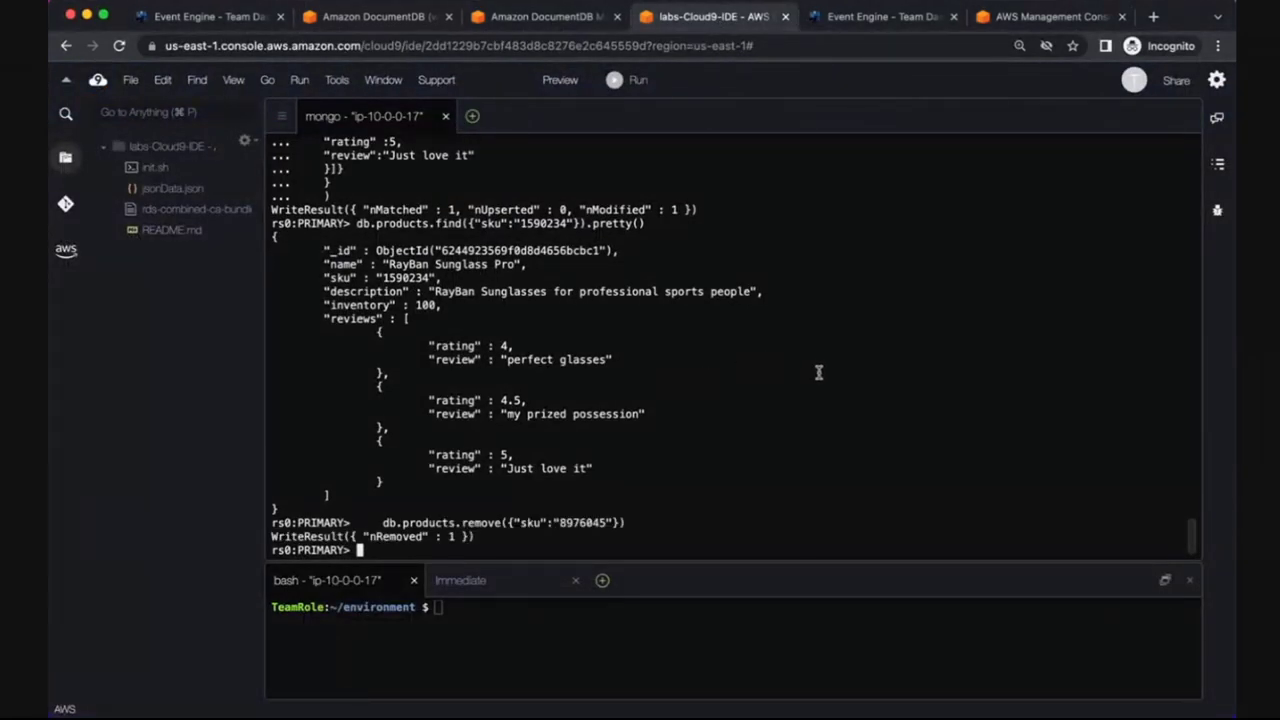
click(395, 17)
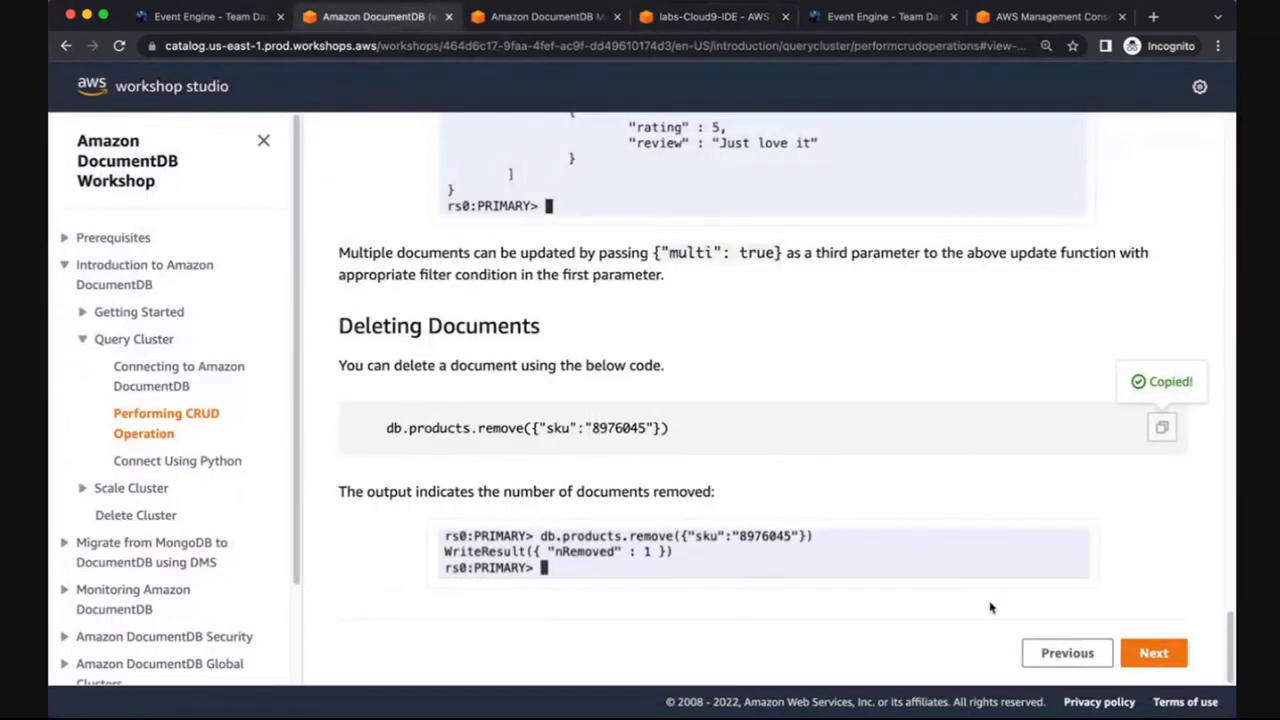
- Exit the mongo shell and wget sample_python_documentdb.py into the Cloud9 environment
click(1175, 665)
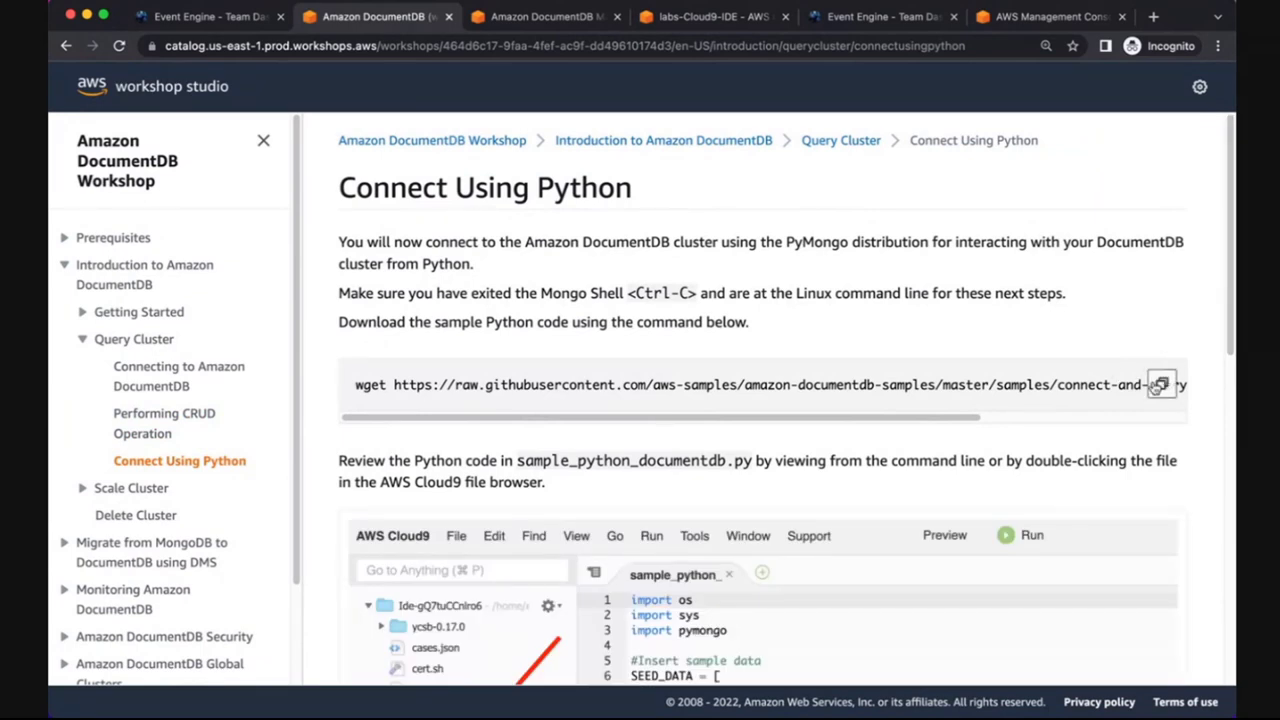
click(1161, 385)
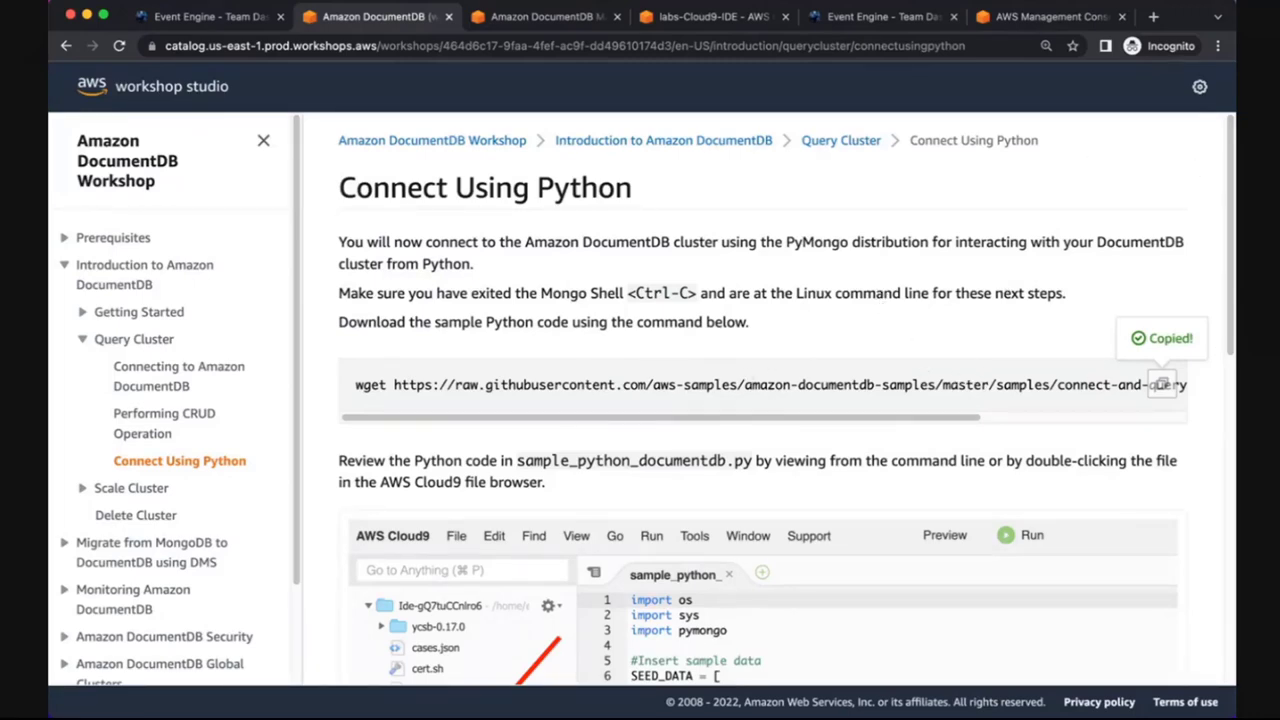
click(711, 20)
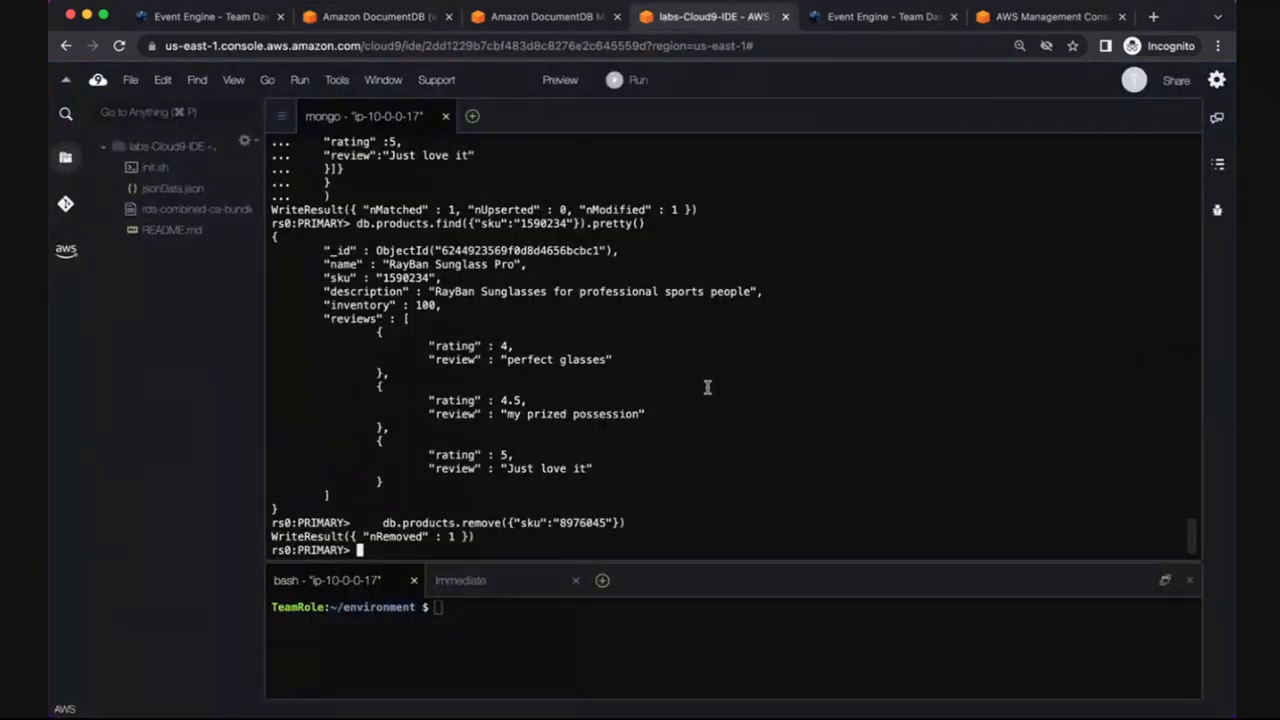
text(exit)
key(Return)
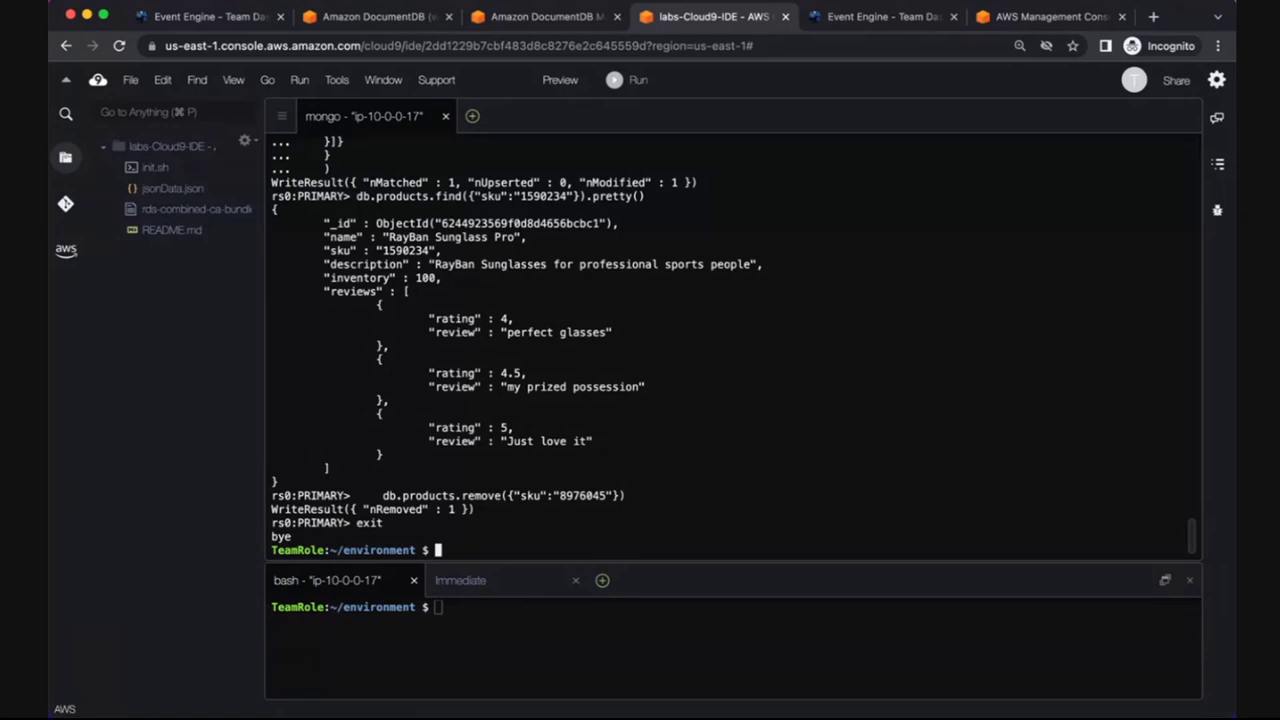
key(super+v)
key(Return)
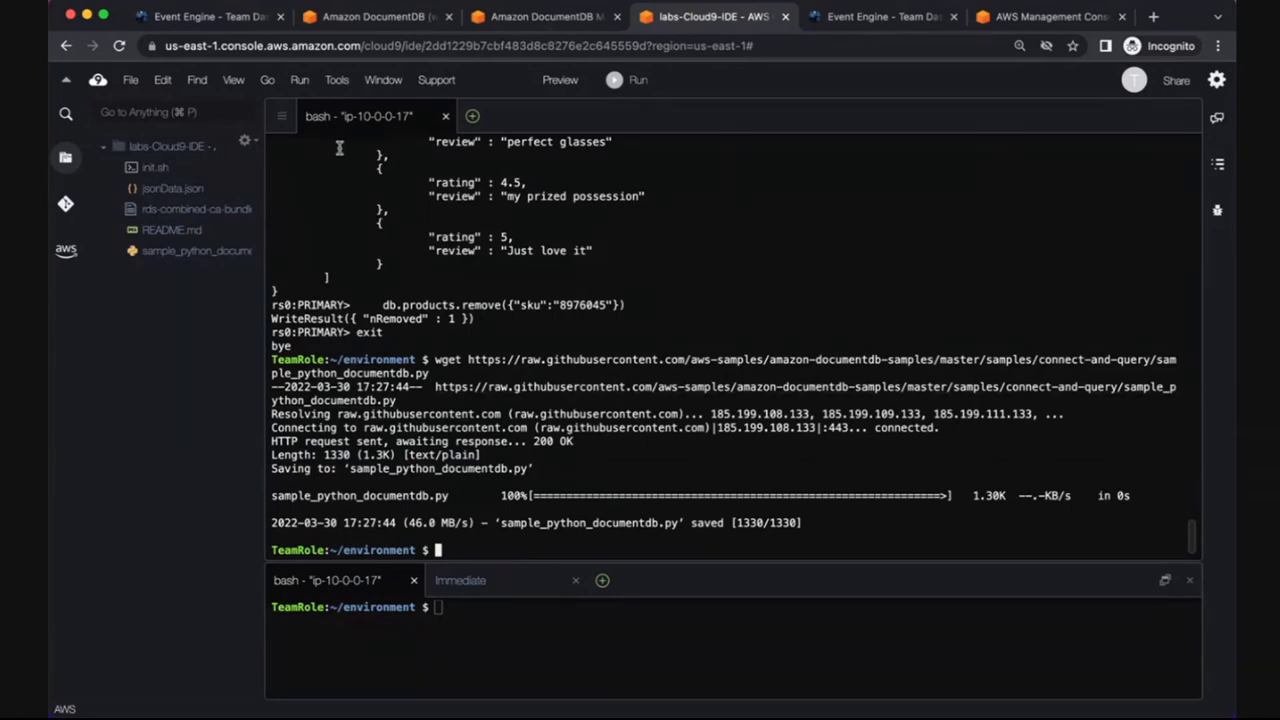
- Open sample_python_documentdb.py and read through it, noting the docdbUser and docdbPass environment variables
double_click(176, 254)
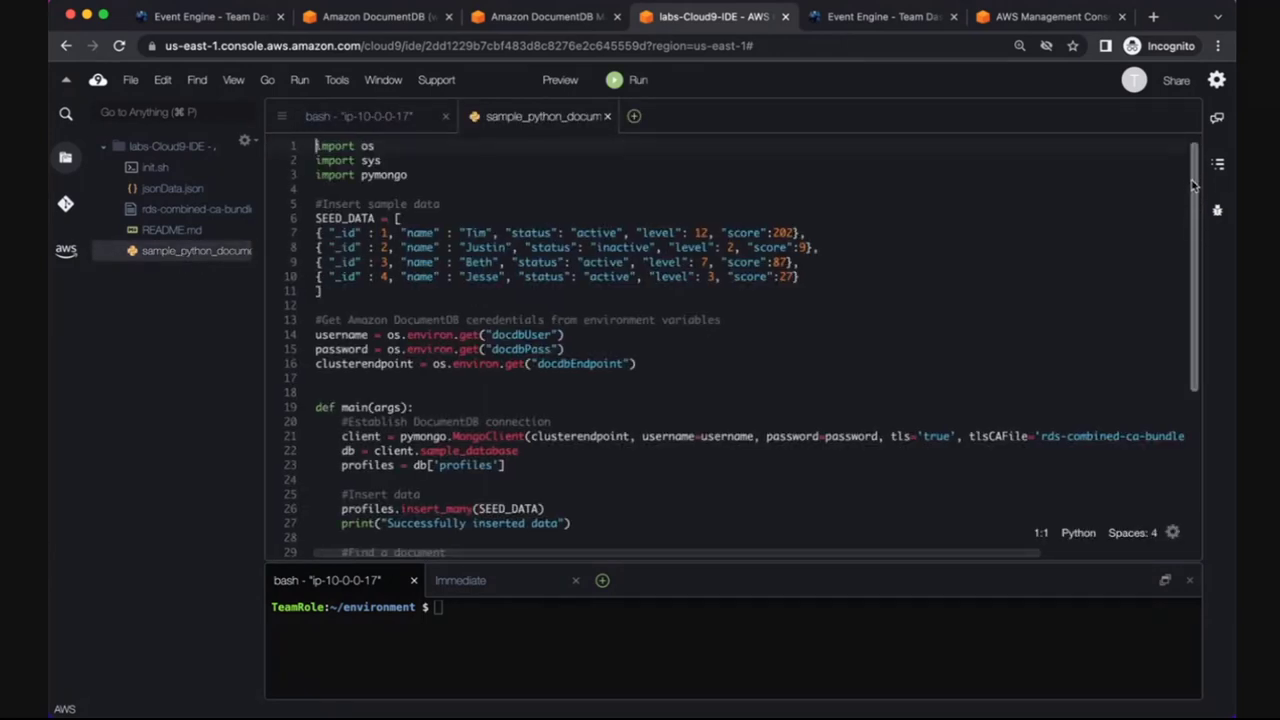
scroll(1193, 190, down, 1)
scroll(1193, 187, down, 5)
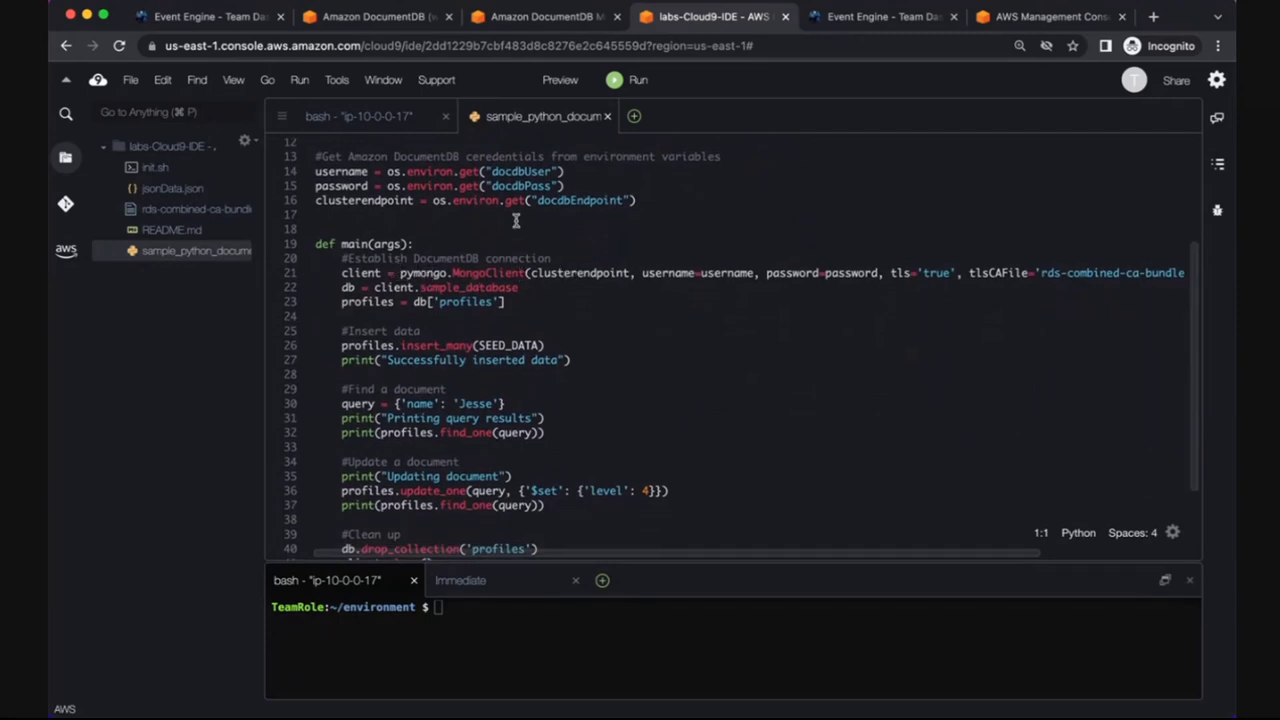
double_click(515, 171)
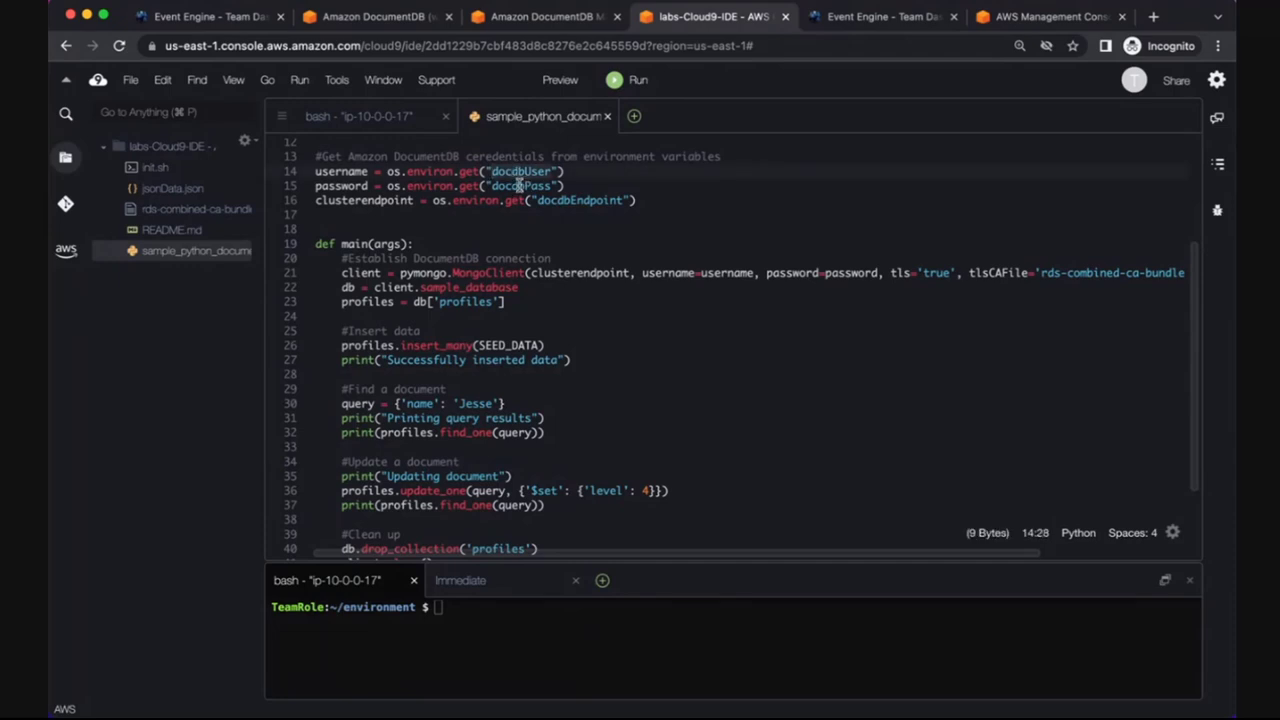
double_click(519, 186)
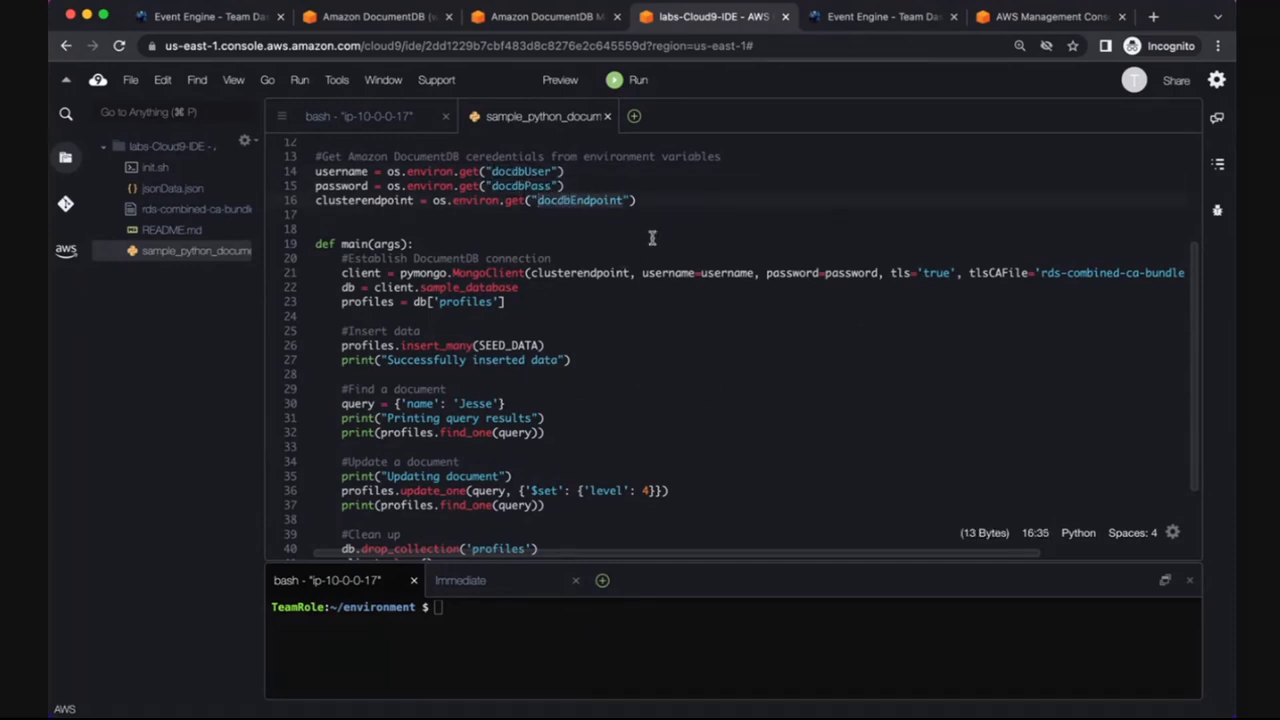
scroll(651, 240, up, 4)
drag(806, 278, 316, 233)
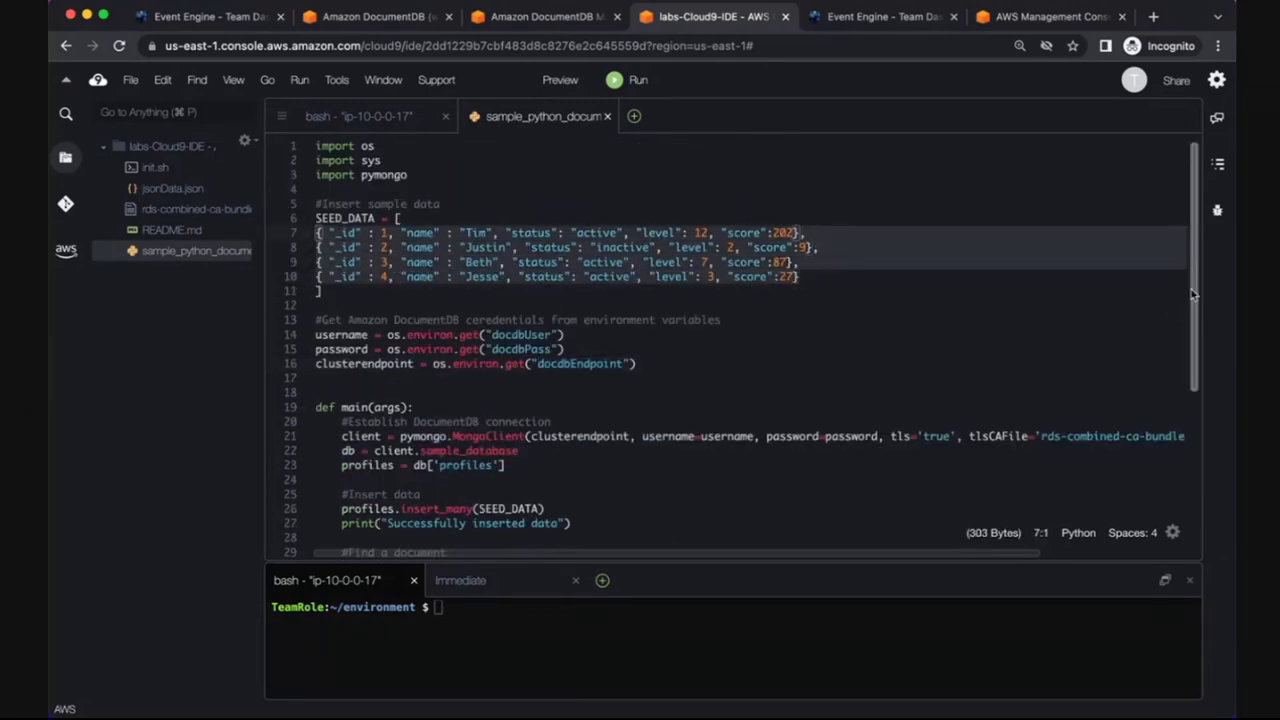
scroll(1184, 377, down, 5)
scroll(1184, 381, down, 3)
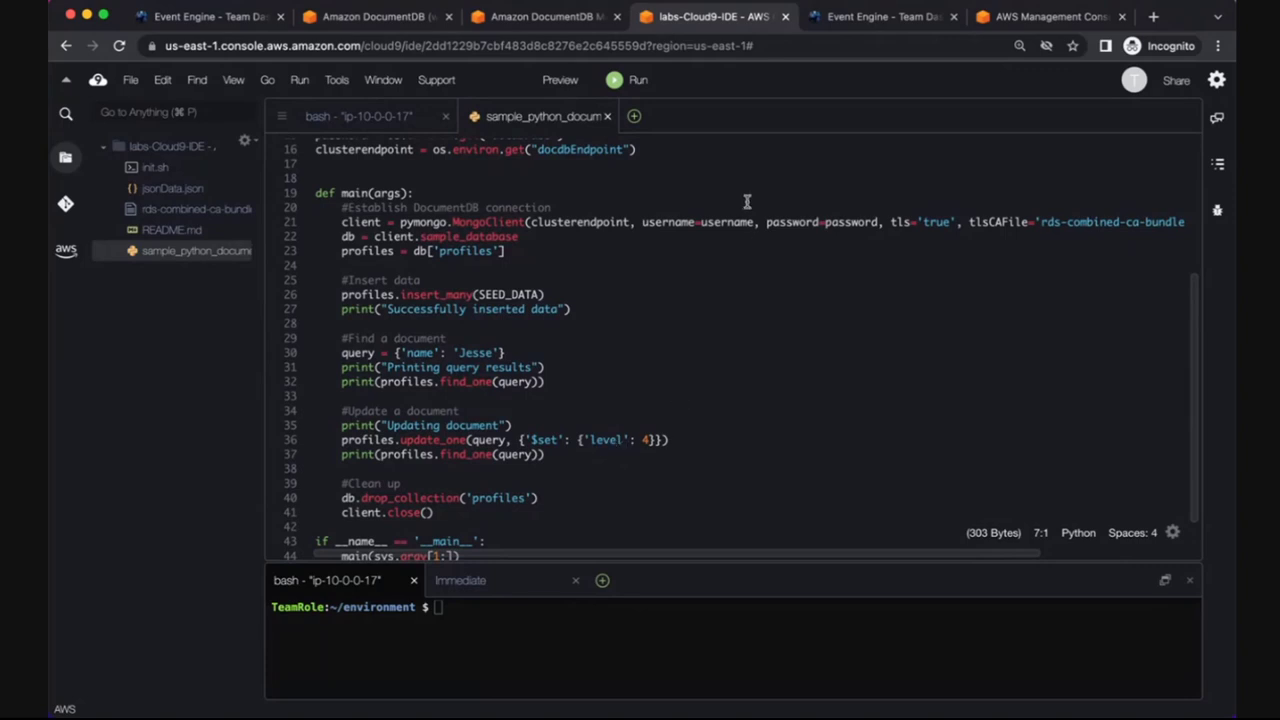
scroll(1193, 477, down, 1)
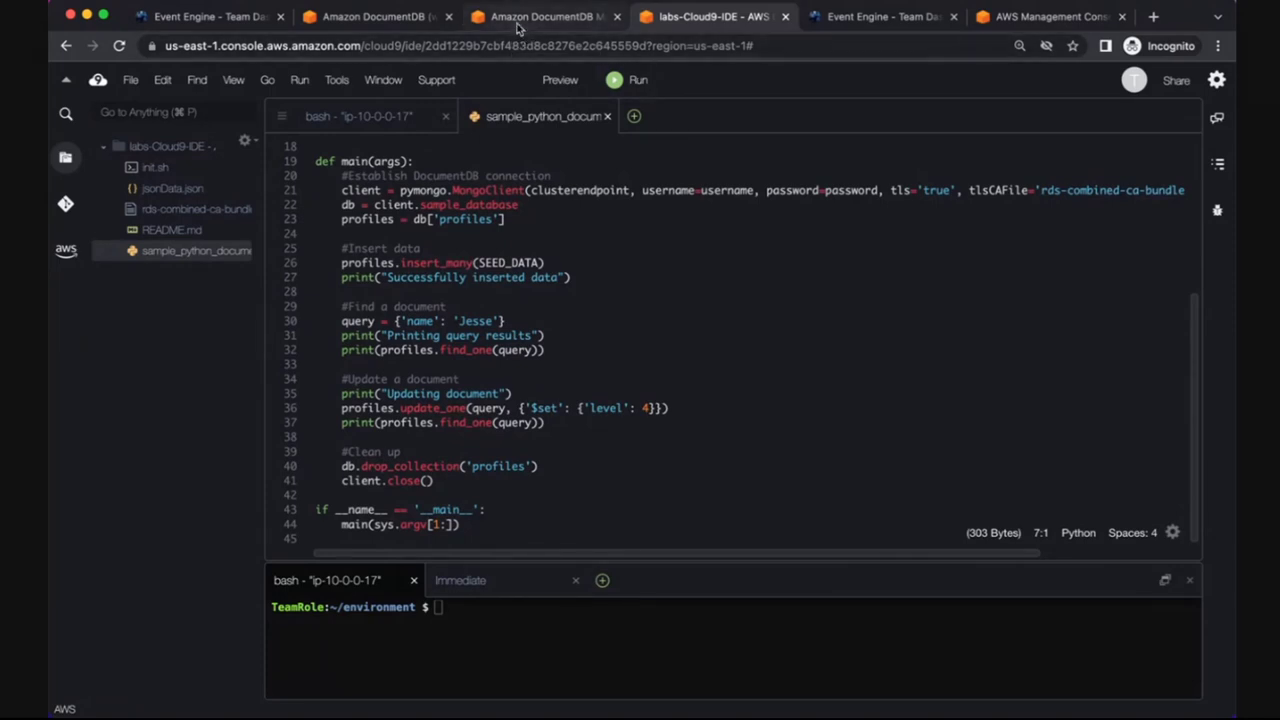
- Run the sample script's python command in the Cloud9 terminal, raising a profile's level from 3 to 4
click(438, 20)
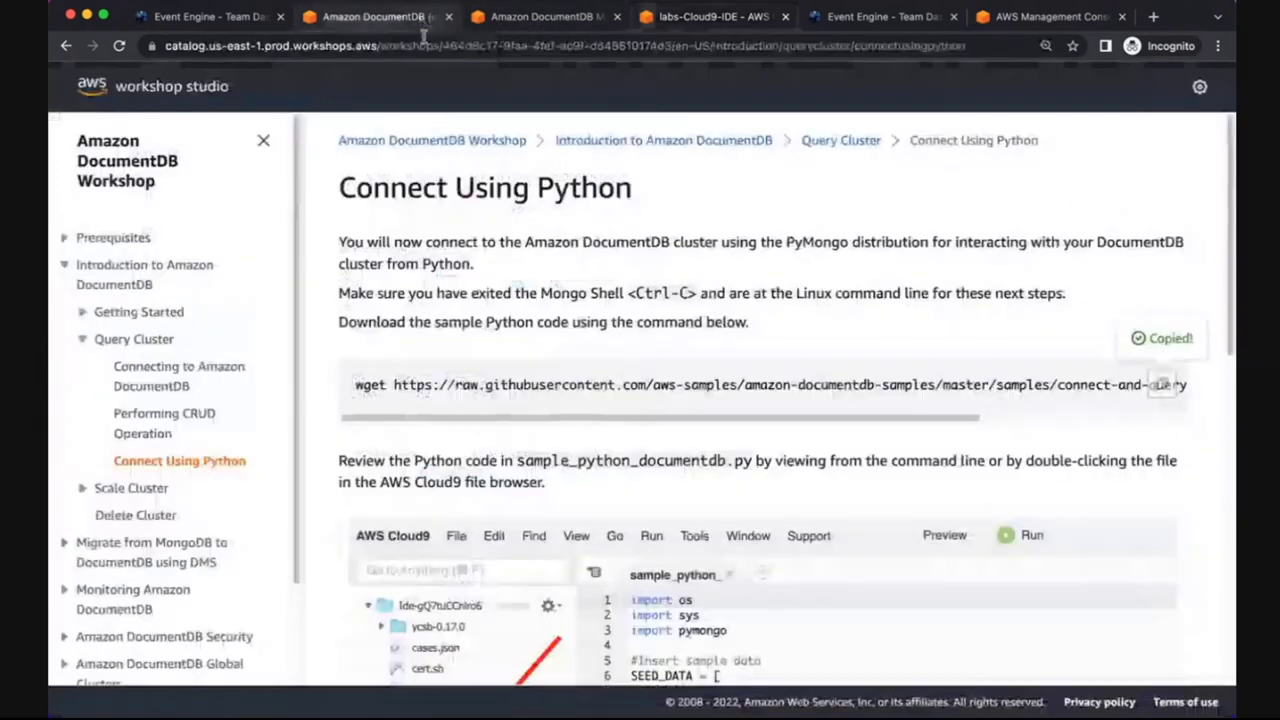
scroll(1232, 290, down, 6)
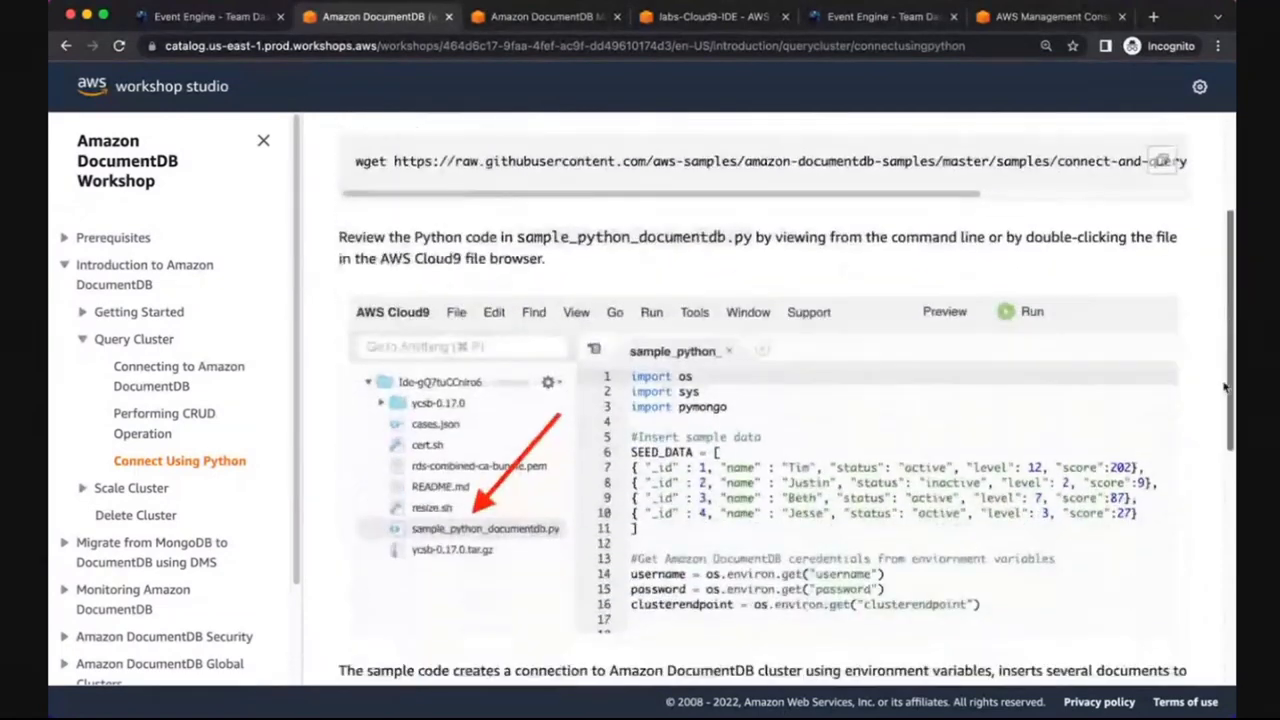
click(1164, 512)
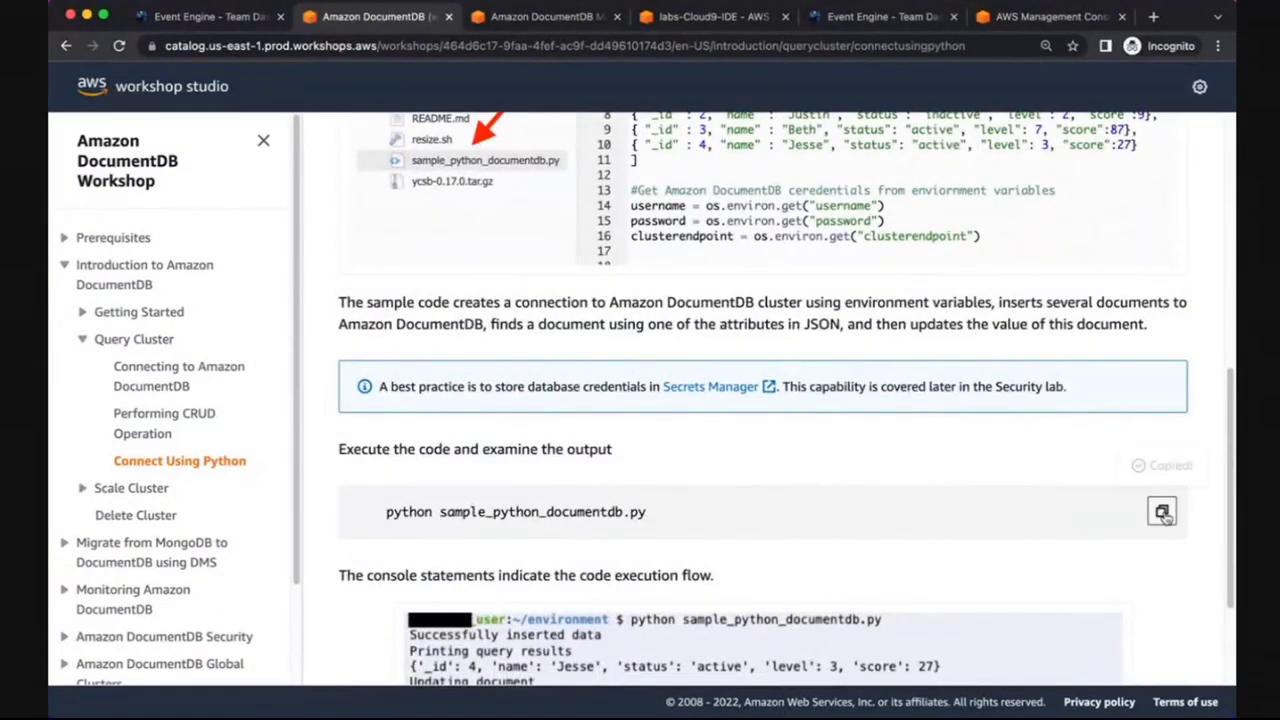
click(675, 18)
click(616, 442)
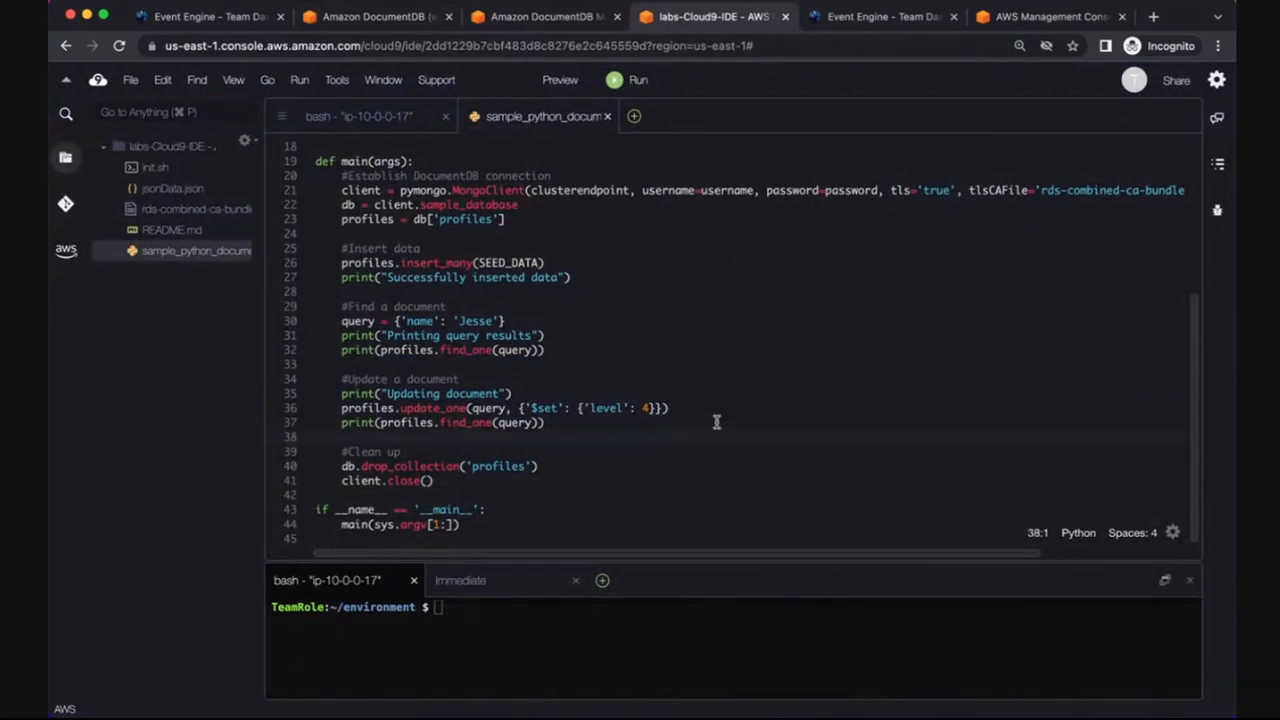
click(607, 117)
right_click(620, 380)
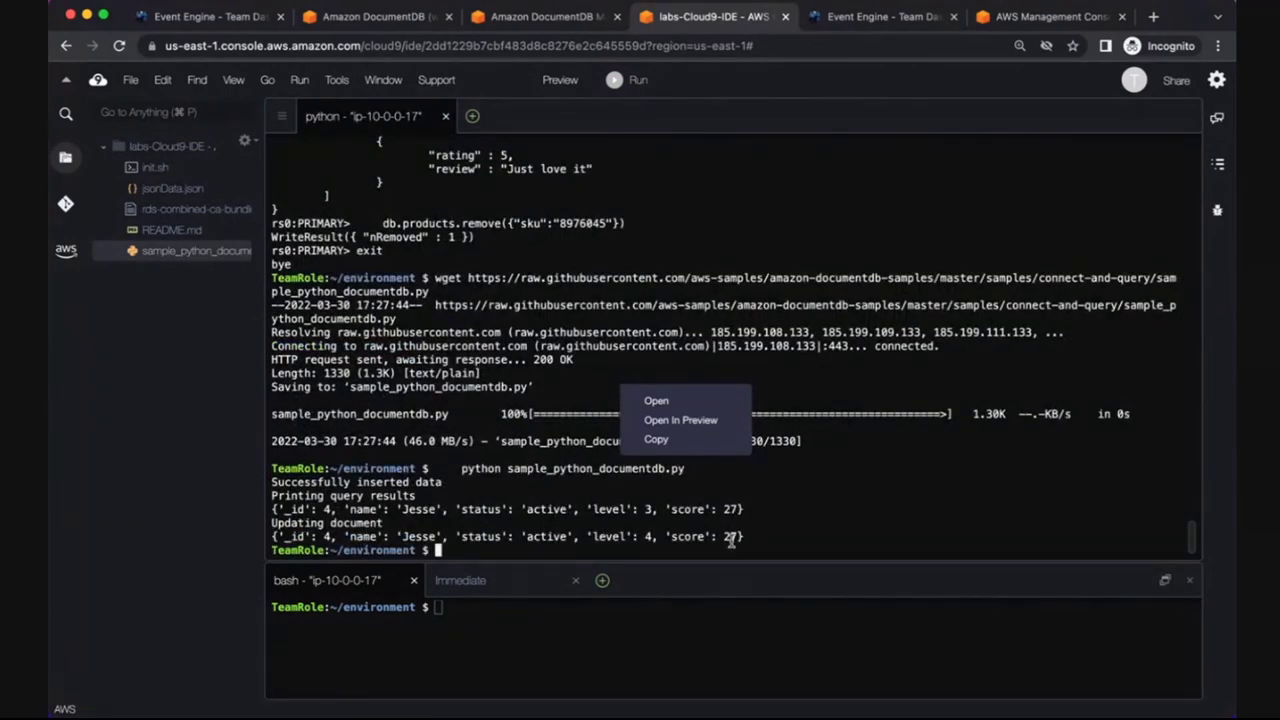
click(610, 509)
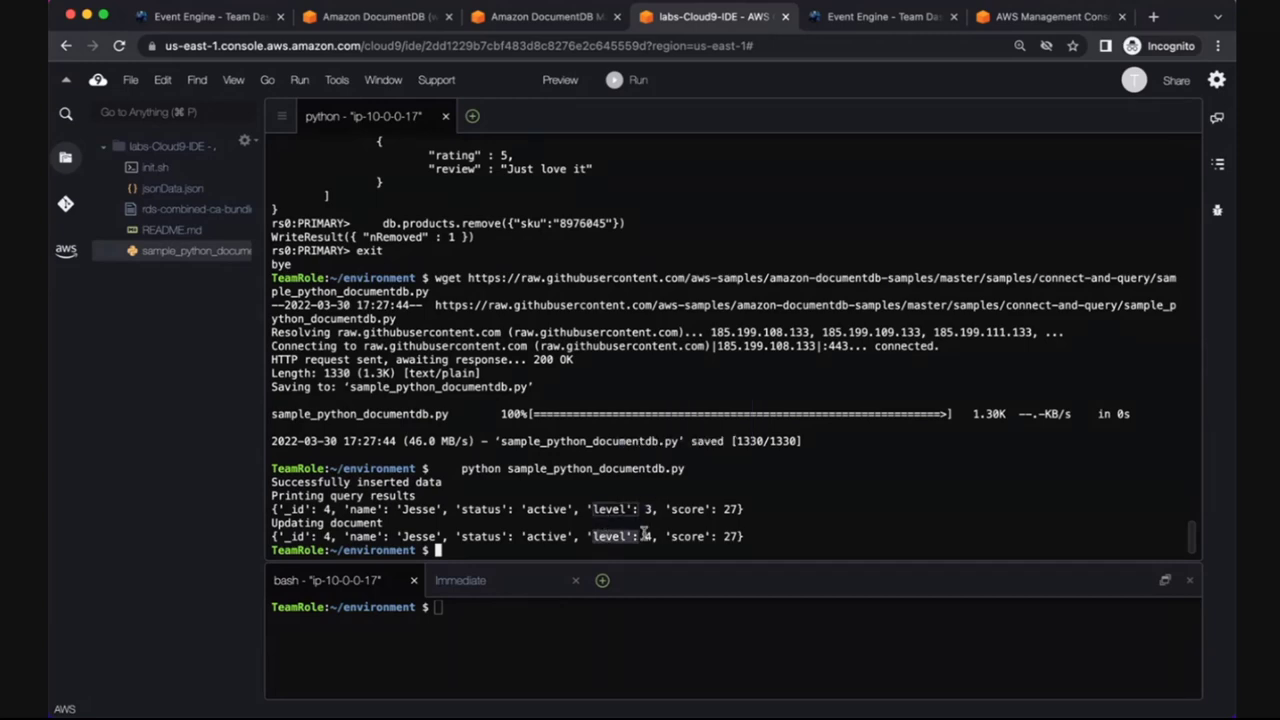
click(368, 20)
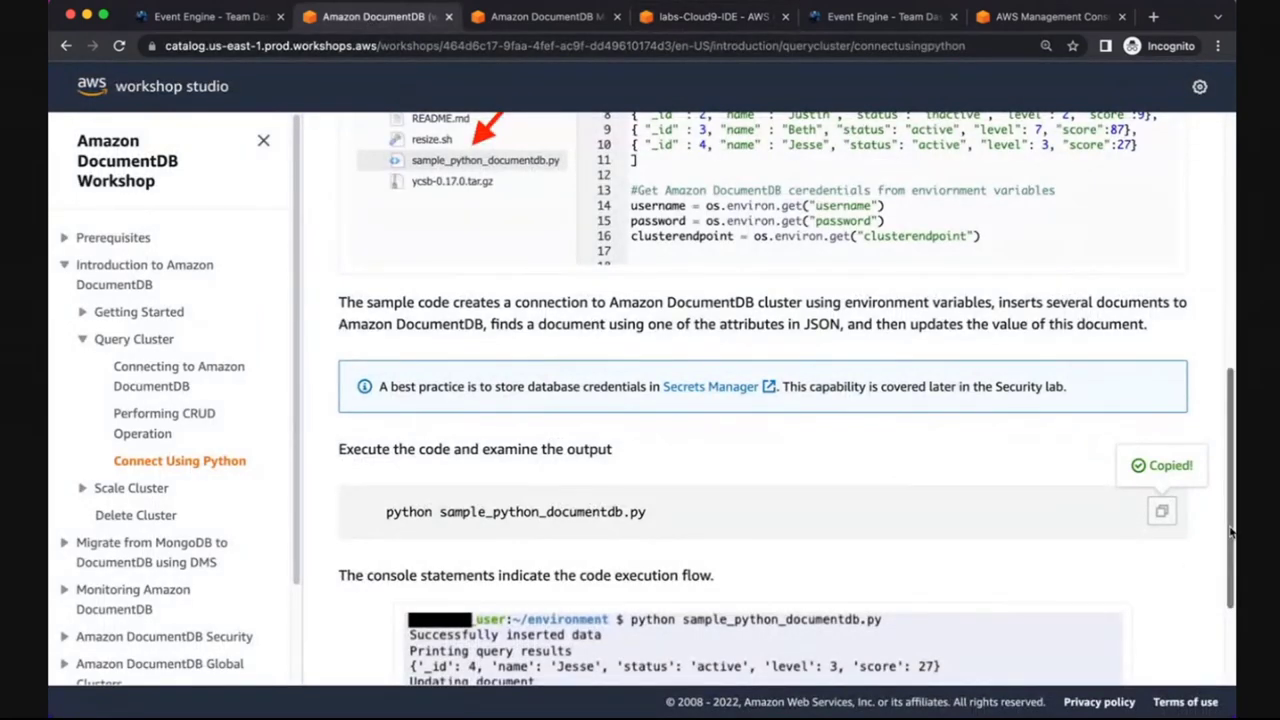
drag(1230, 537, 1228, 600)
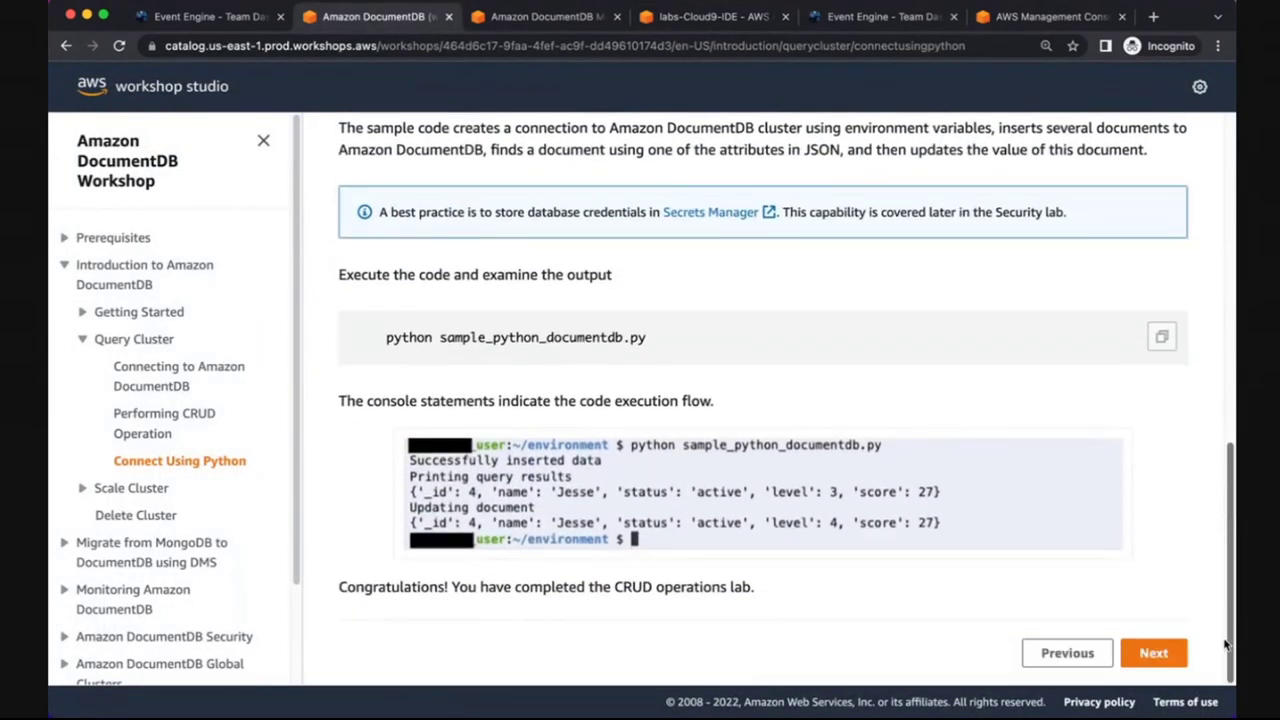
- Advance to Performing Scale Operations, then choose Actions > Add instances for demo-documentdb
click(1140, 655)
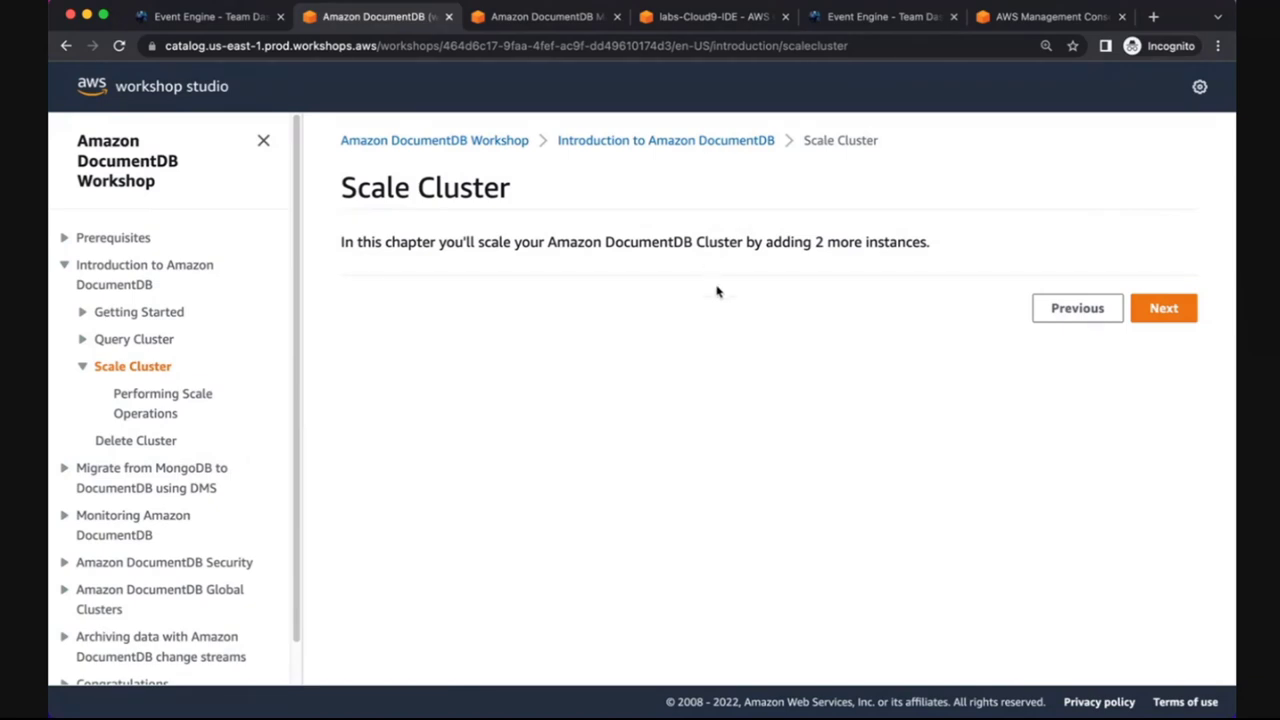
click(1164, 310)
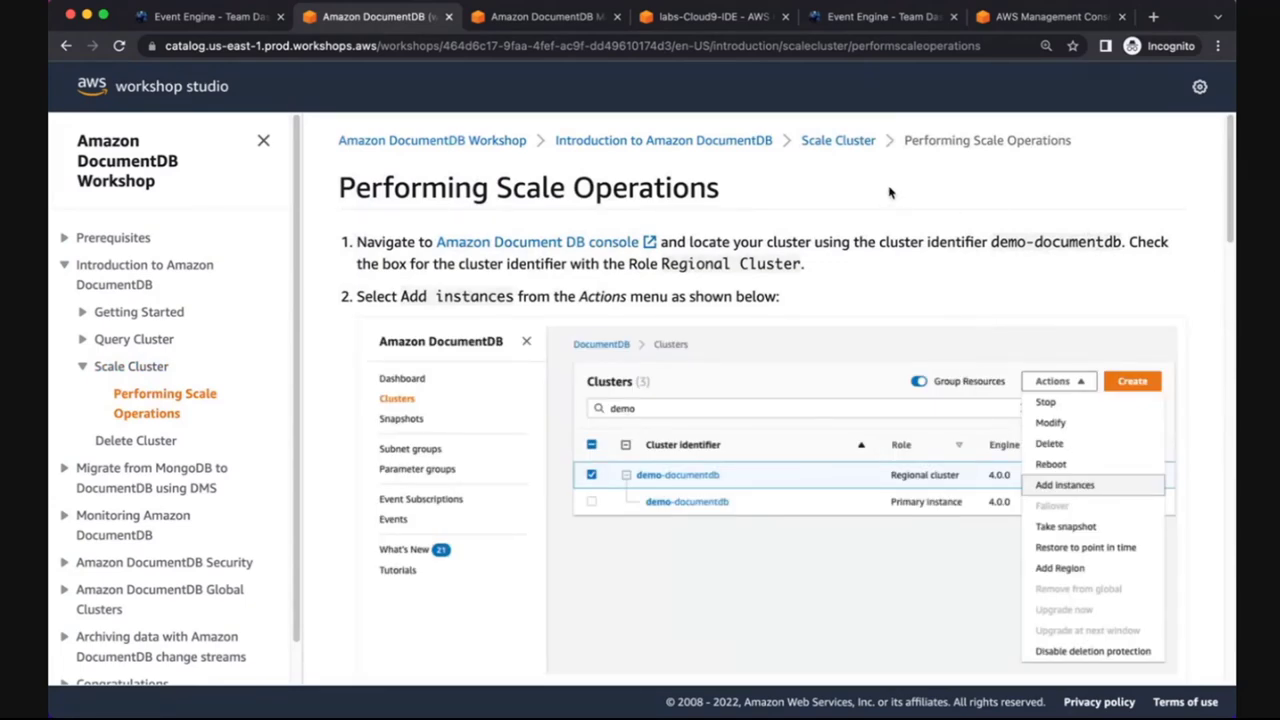
click(527, 18)
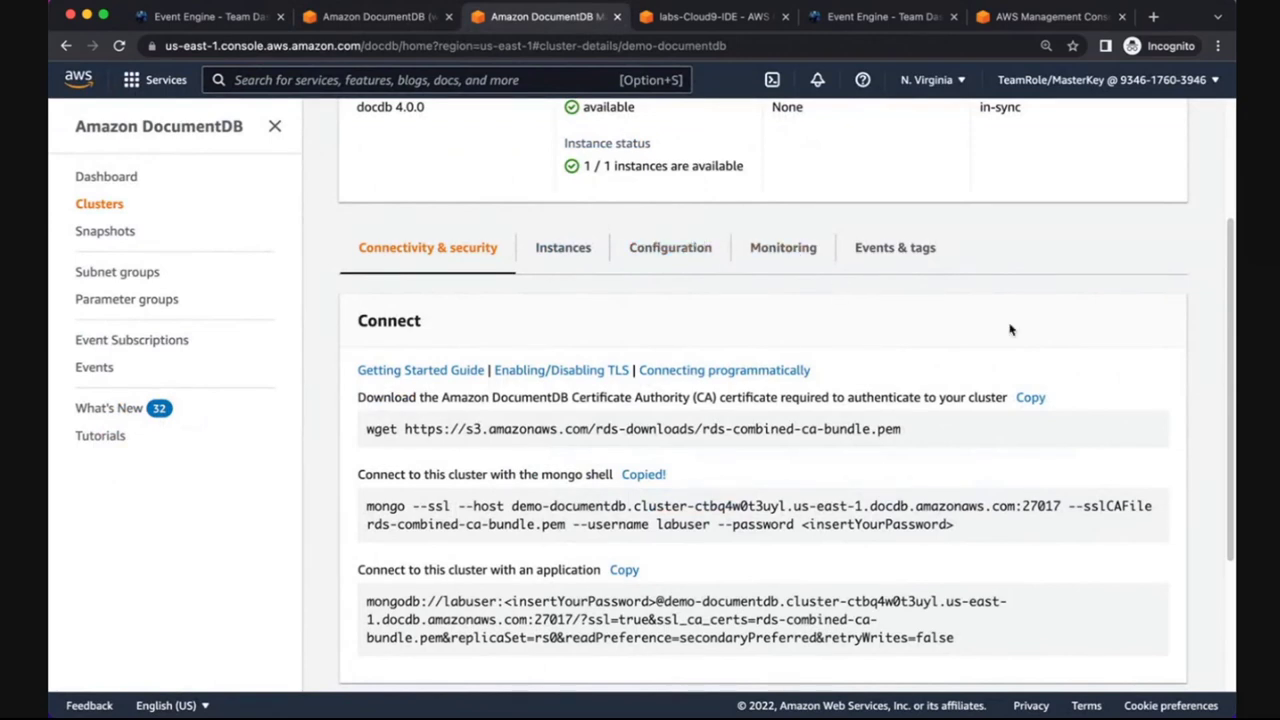
scroll(1005, 335, up, 4)
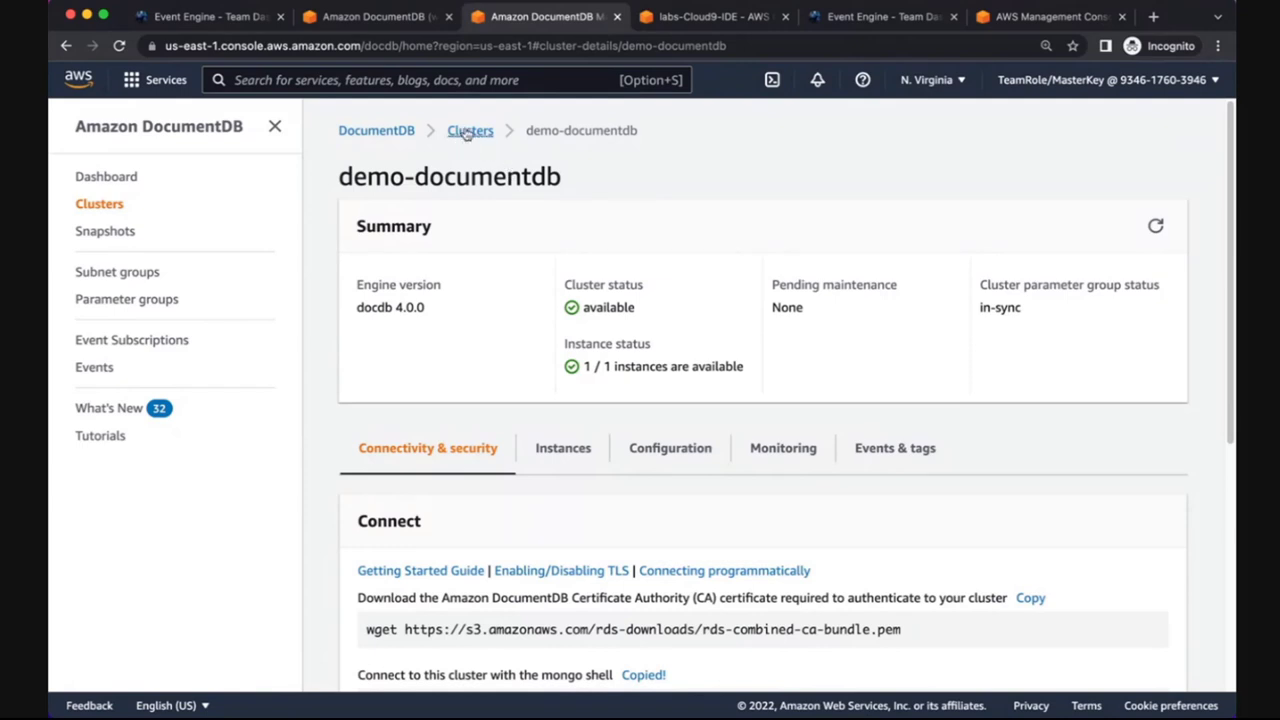
click(101, 213)
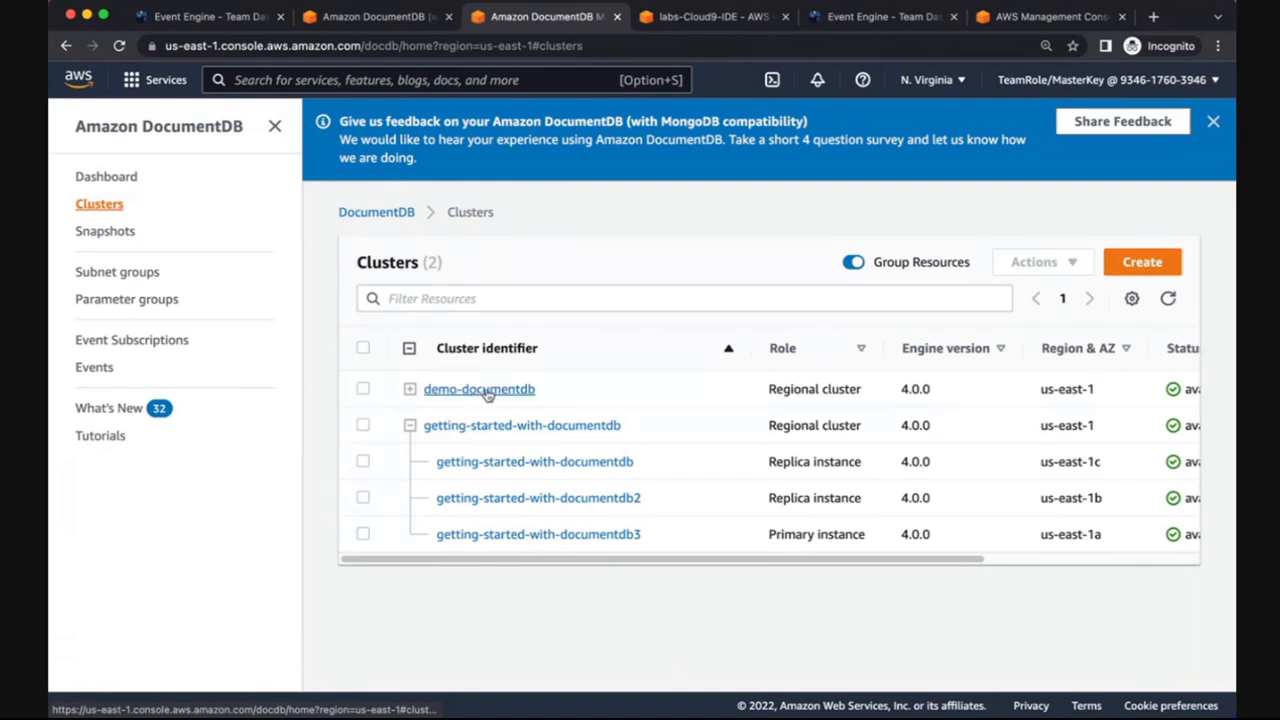
click(362, 390)
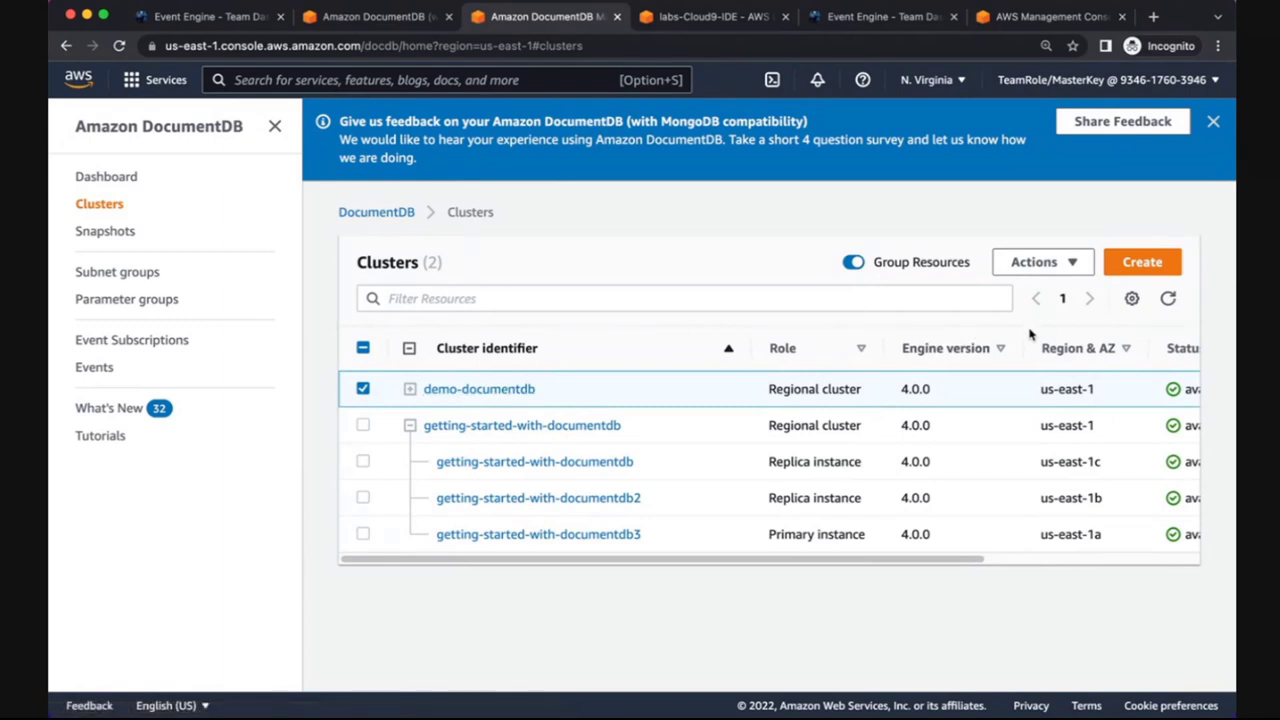
click(1068, 262)
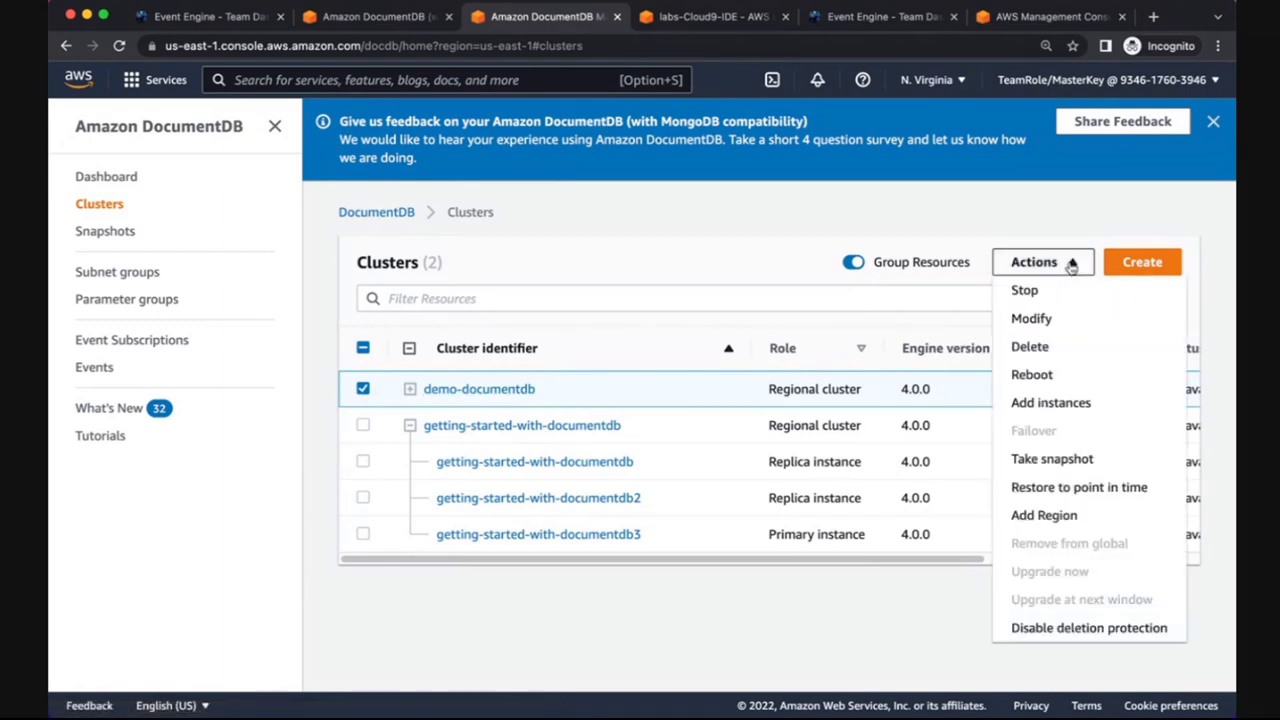
click(1091, 405)
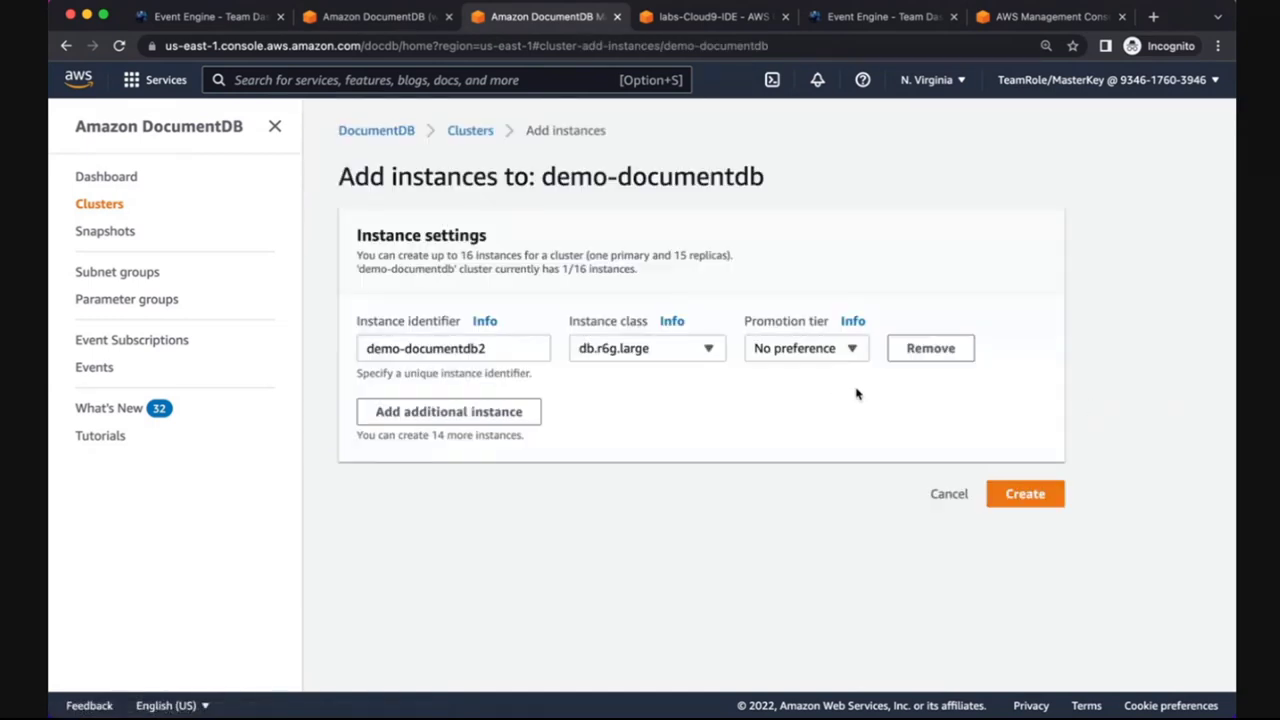
- Set the first new instance, demo-documentdb2, to instance class db.t3.medium
click(507, 352)
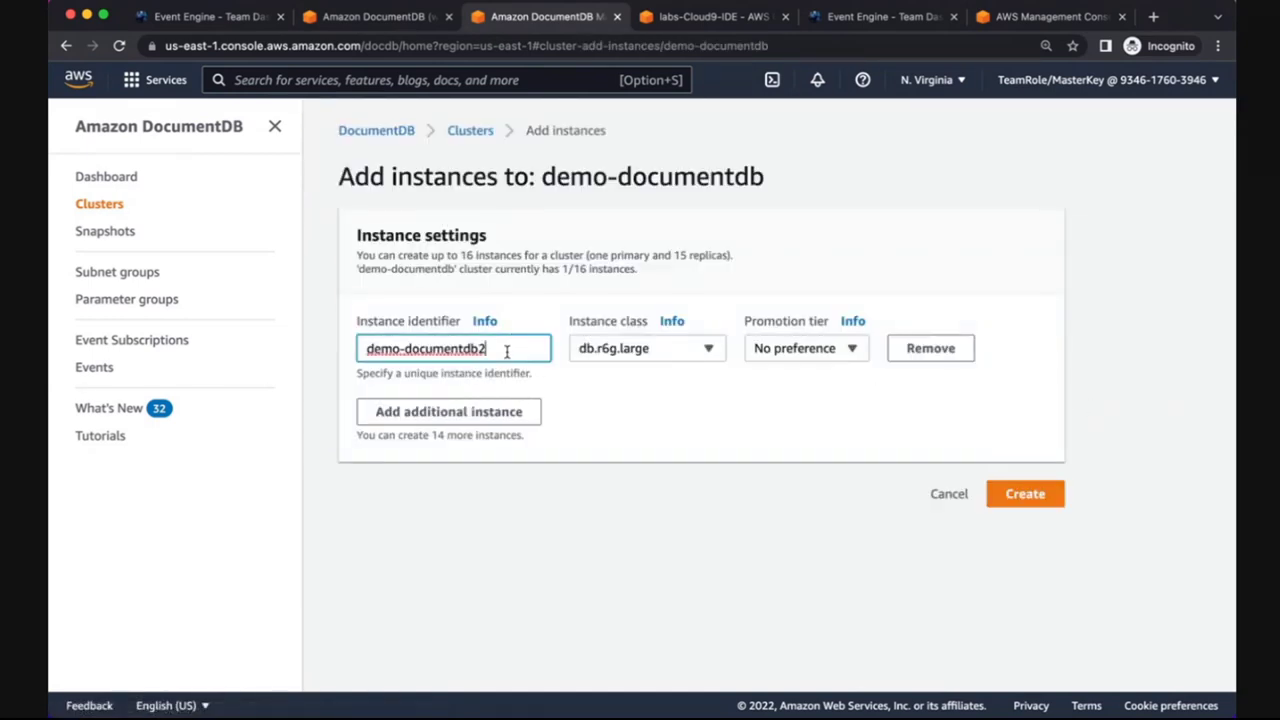
click(697, 356)
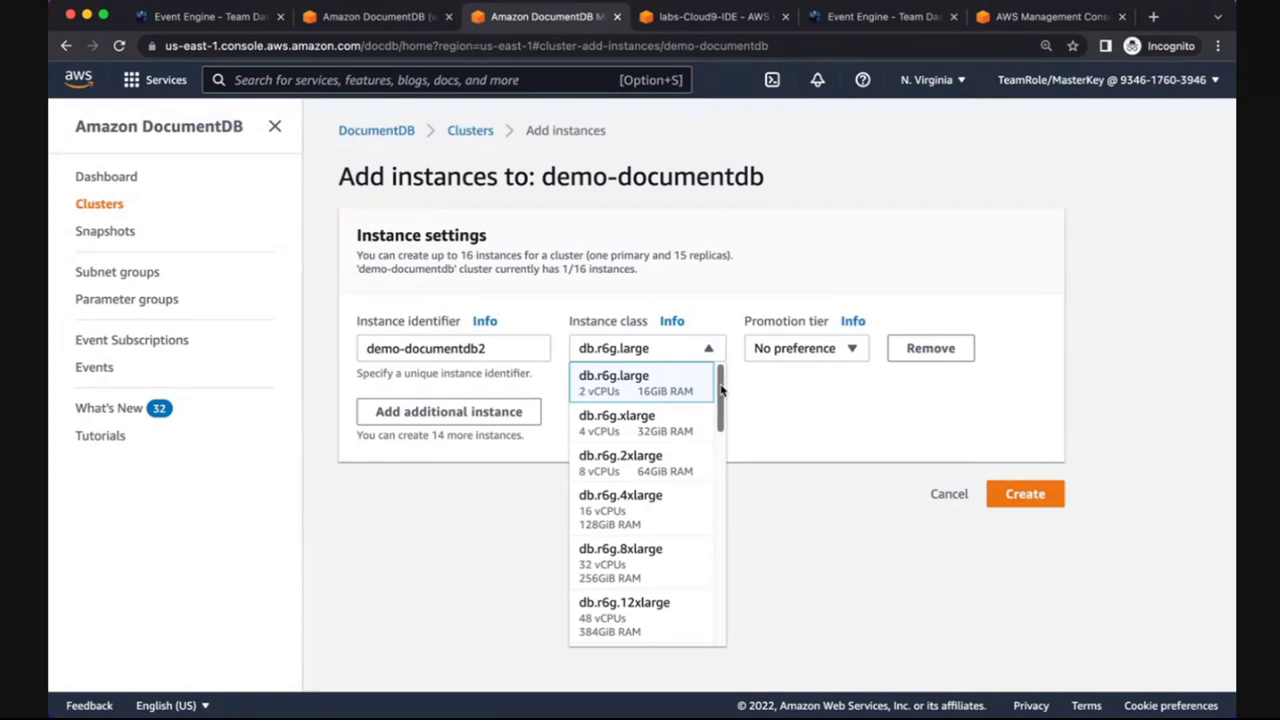
drag(721, 392, 723, 610)
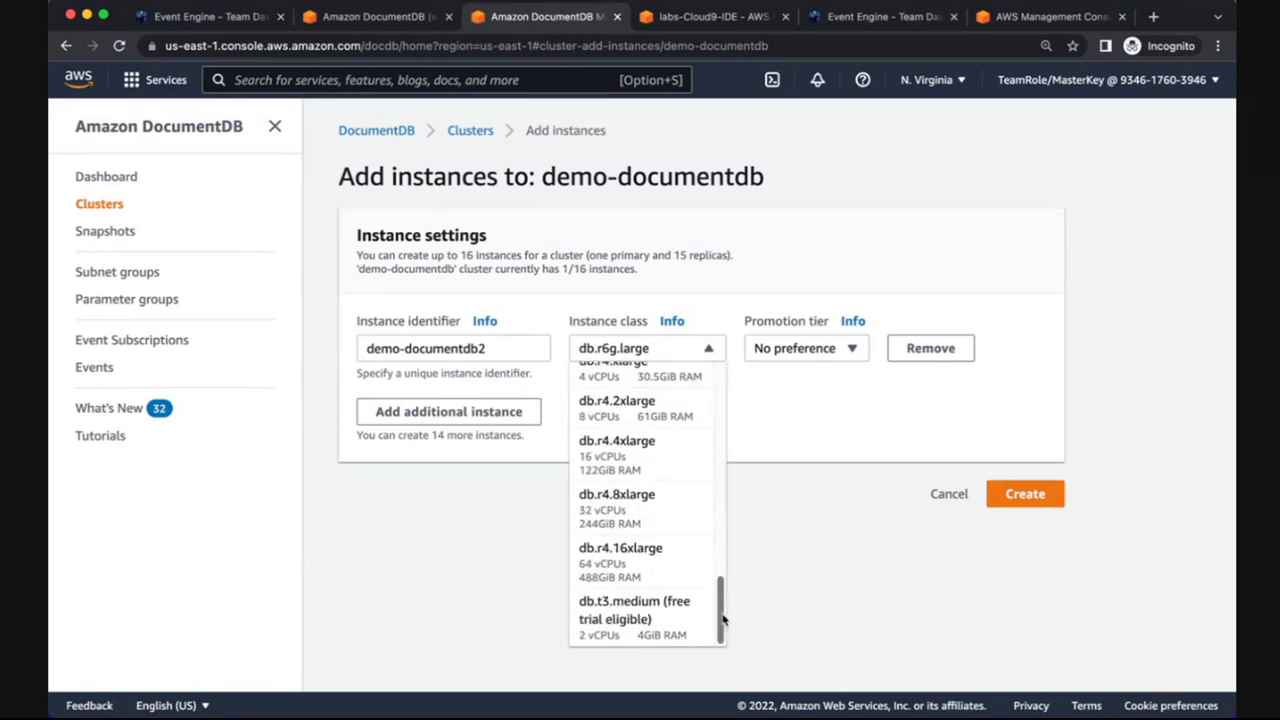
click(616, 620)
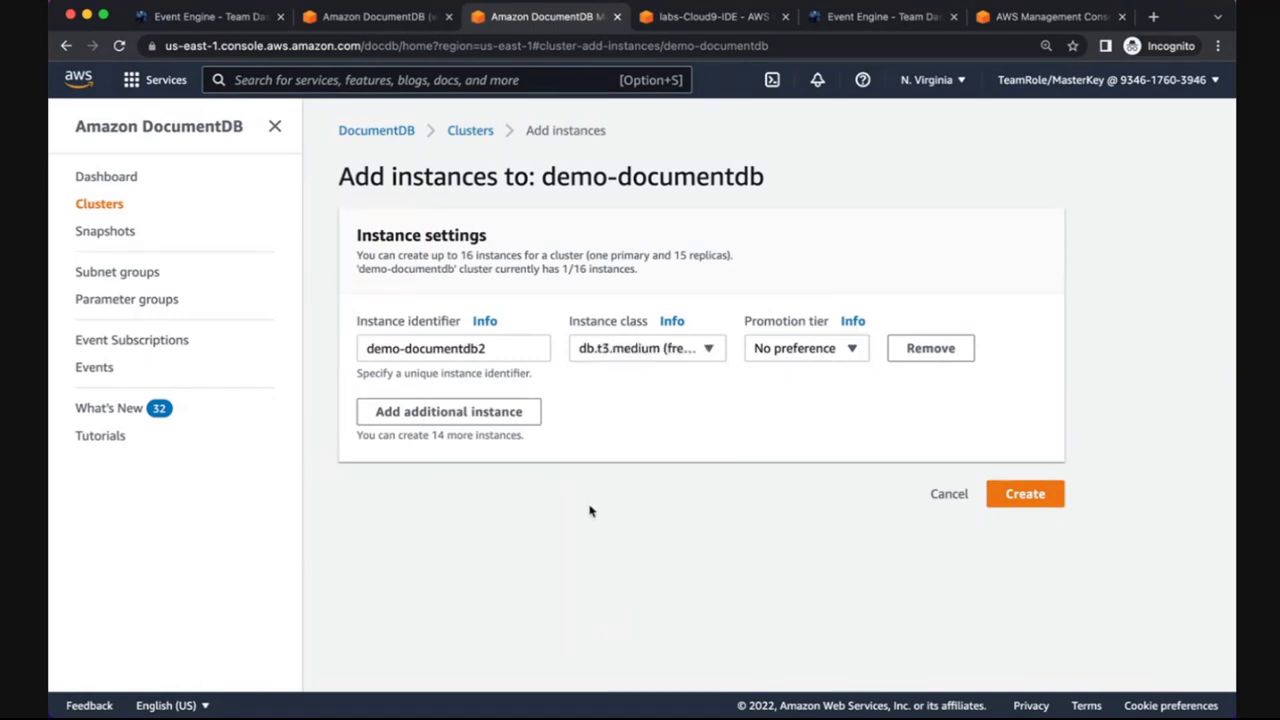
- Add demo-documentdb3 as db.t3.medium, create both instances, and expand demo-documentdb to see them
click(415, 418)
click(700, 436)
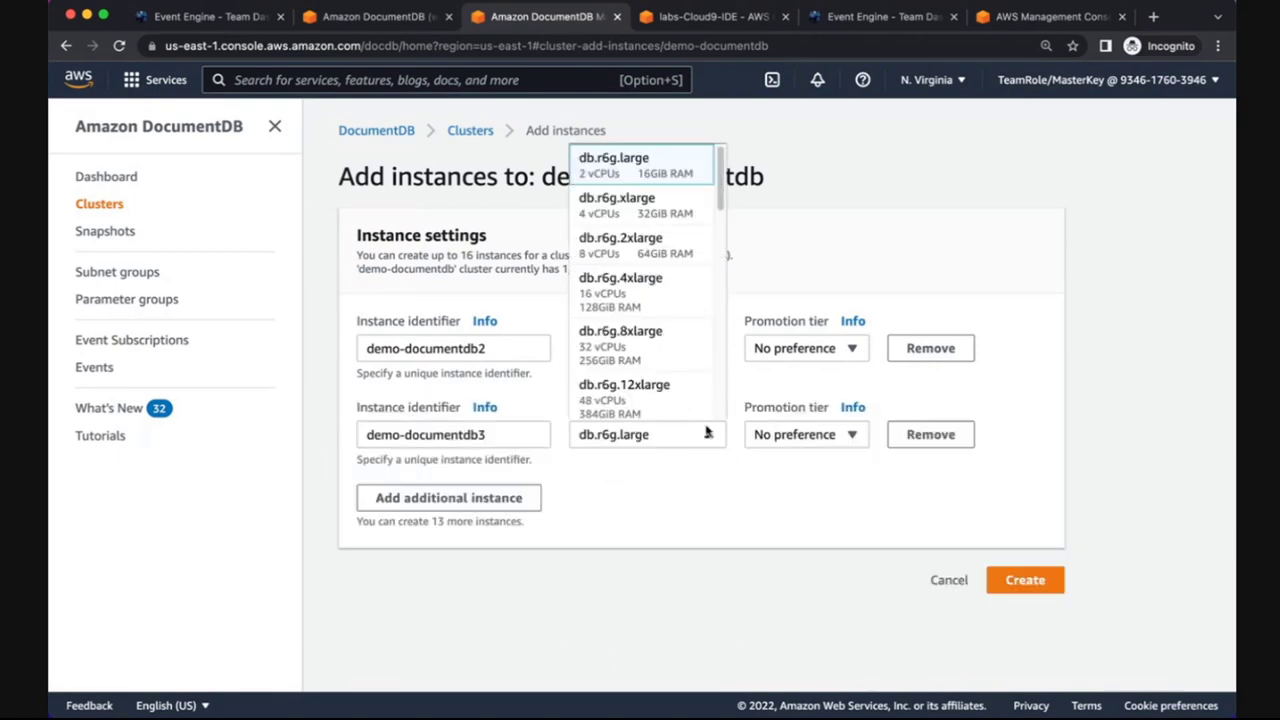
scroll(718, 216, down, 5)
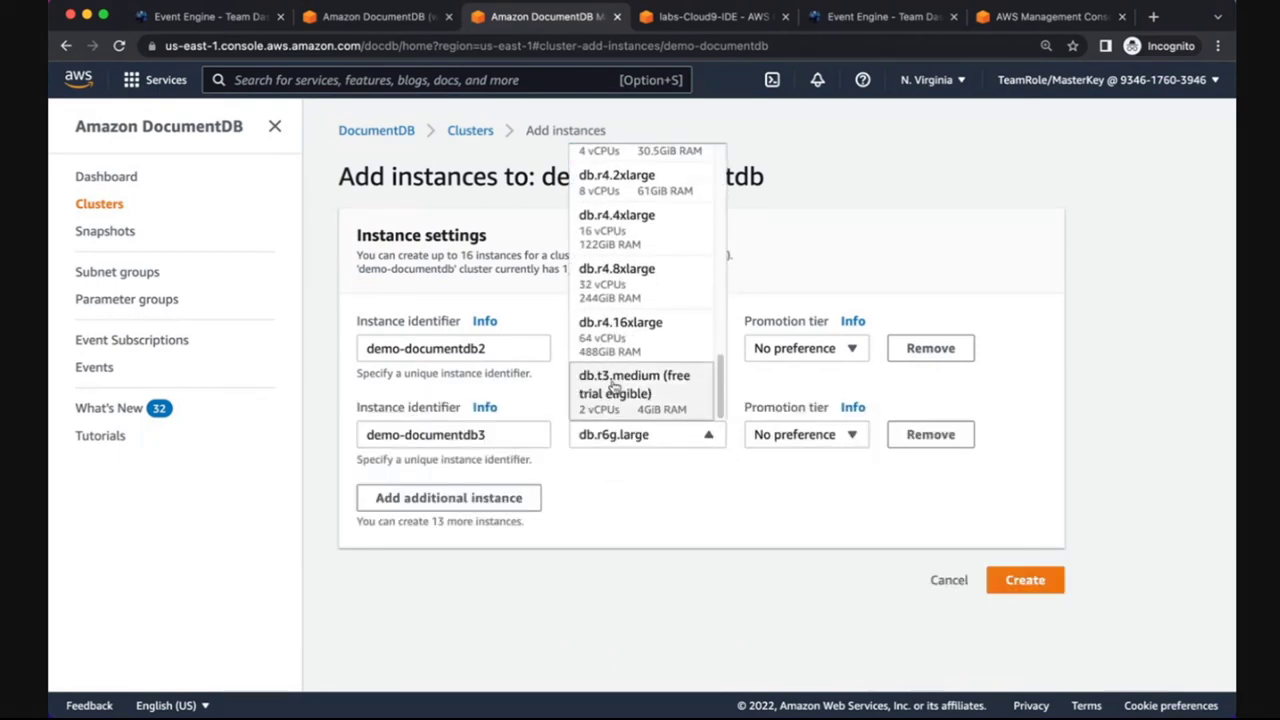
click(600, 400)
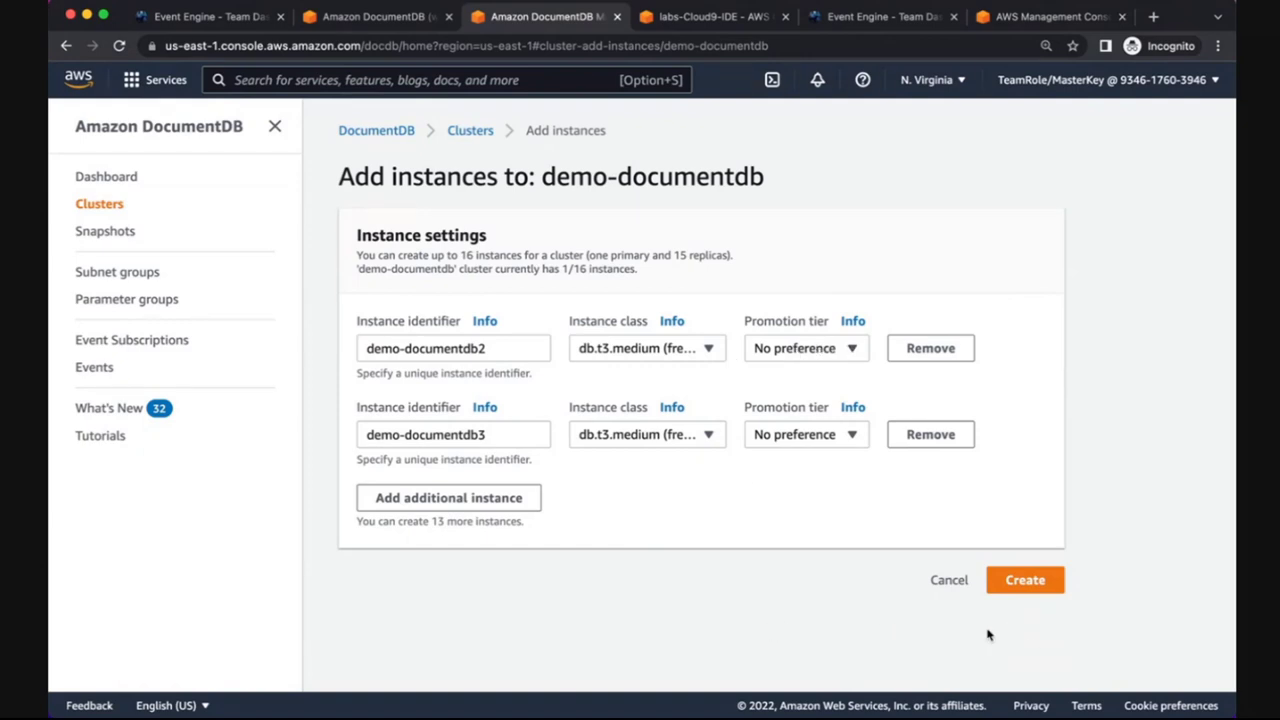
click(1020, 584)
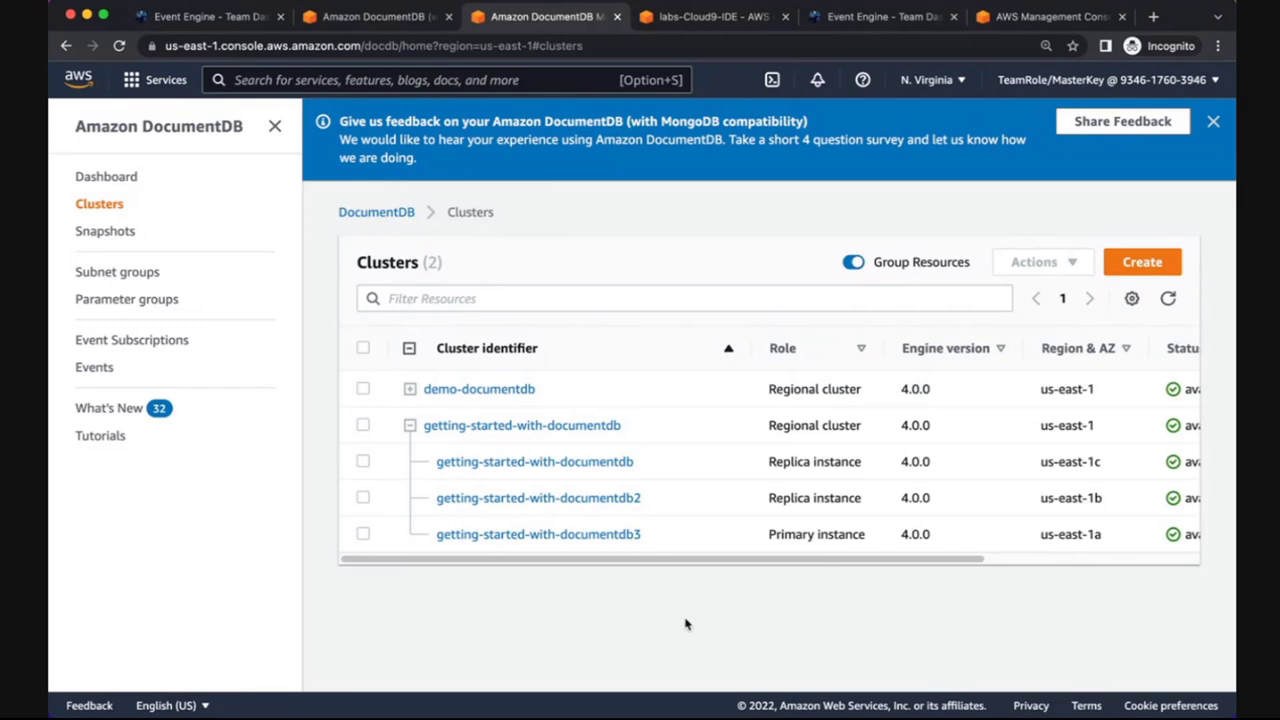
click(410, 389)
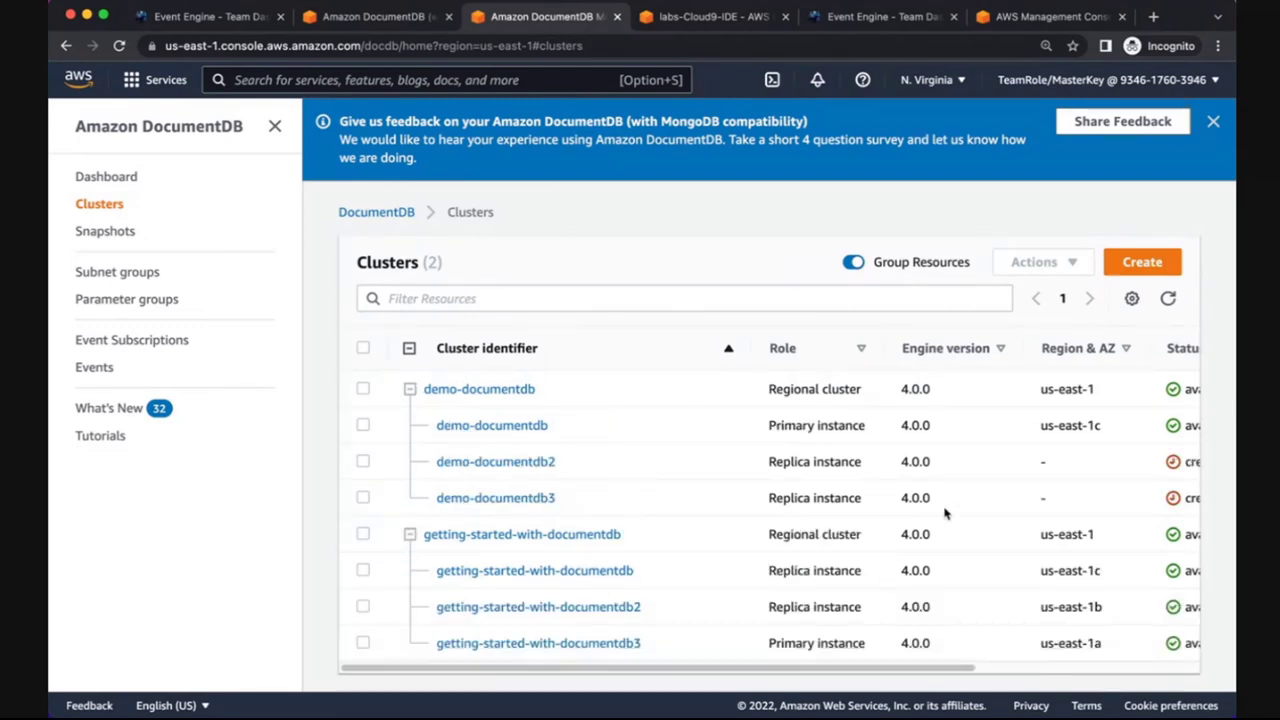
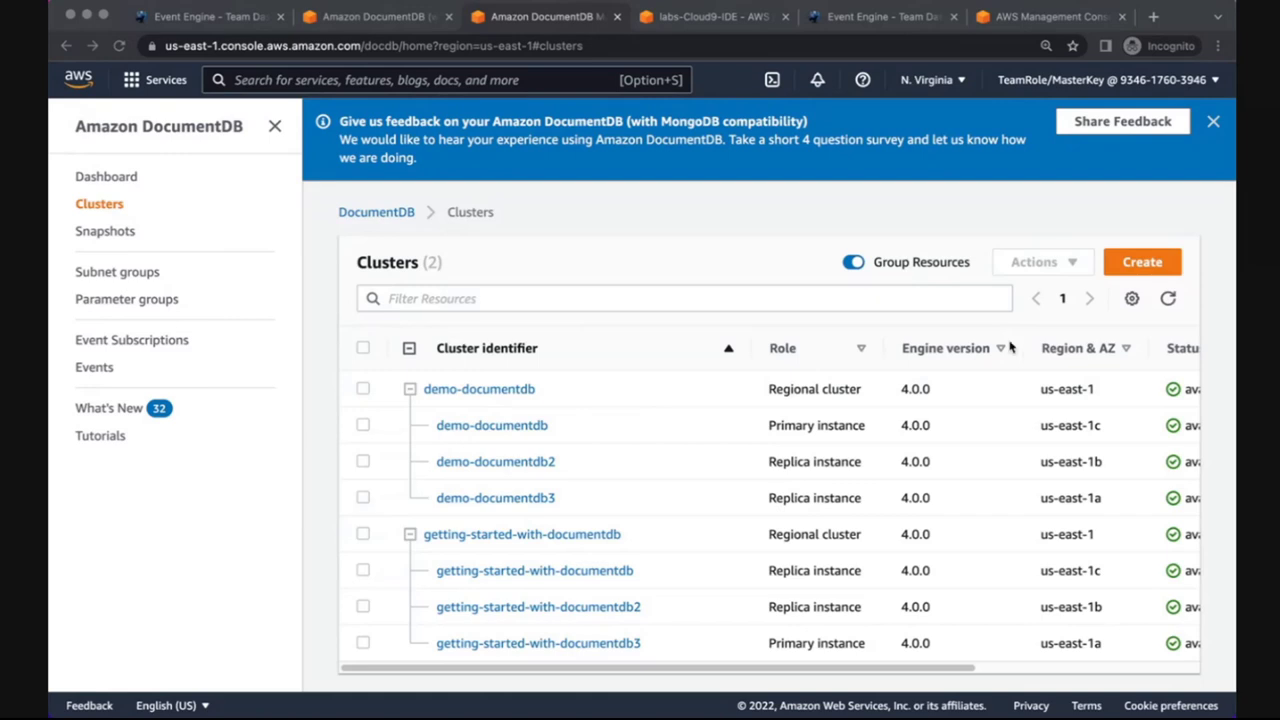
- Widen the cluster table, select demo-documentdb, and open its Actions menu
click(275, 128)
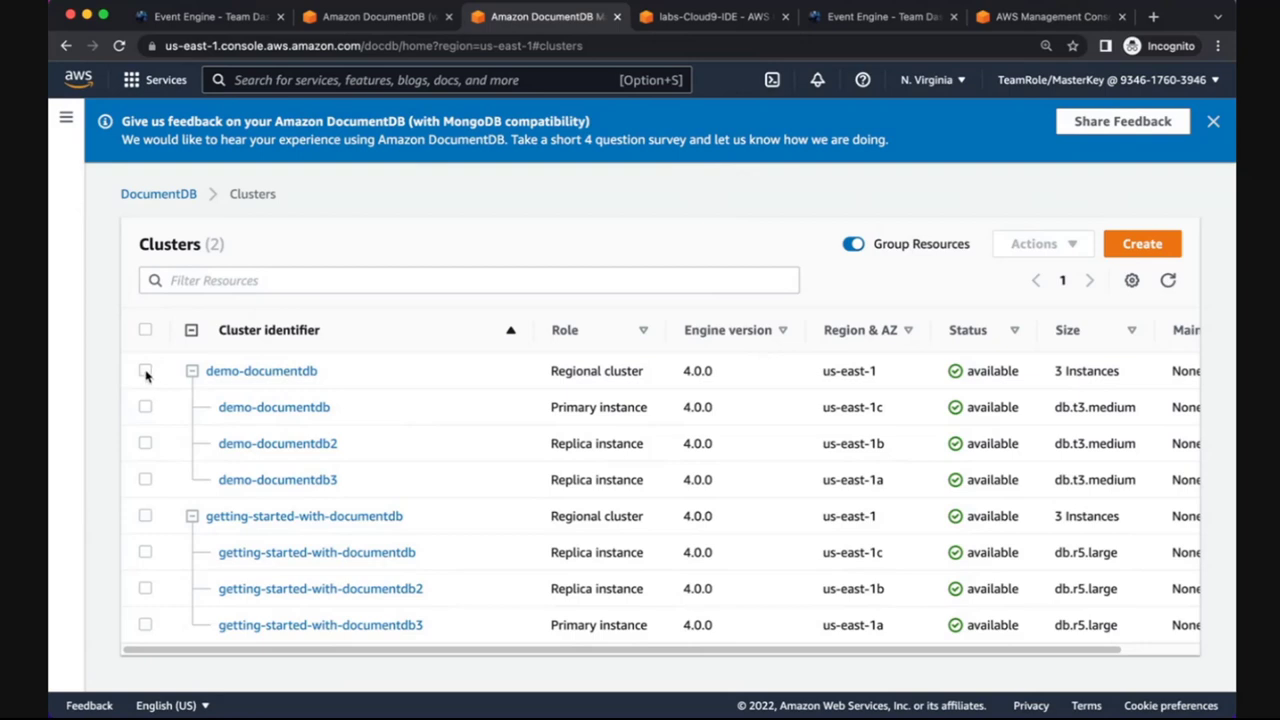
click(145, 371)
click(1092, 243)
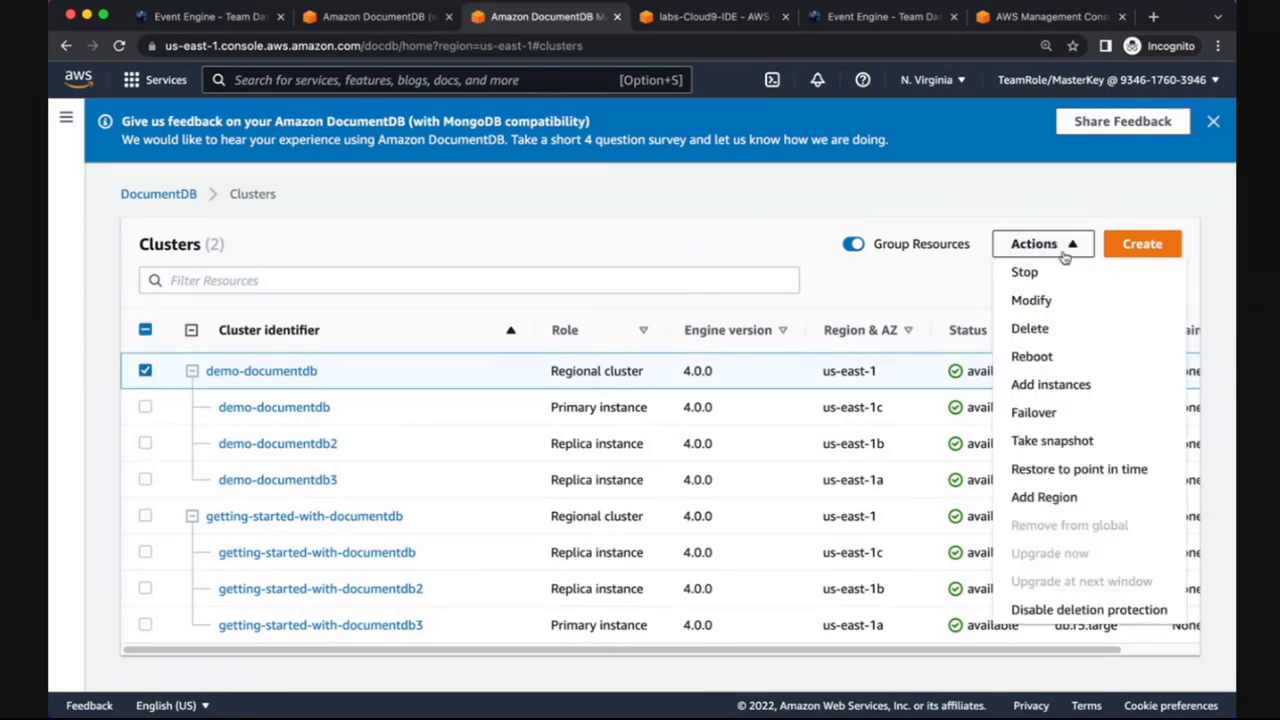
- Start adding an instance to demo-documentdb, leave Promotion tier at No preference, then cancel
click(1060, 384)
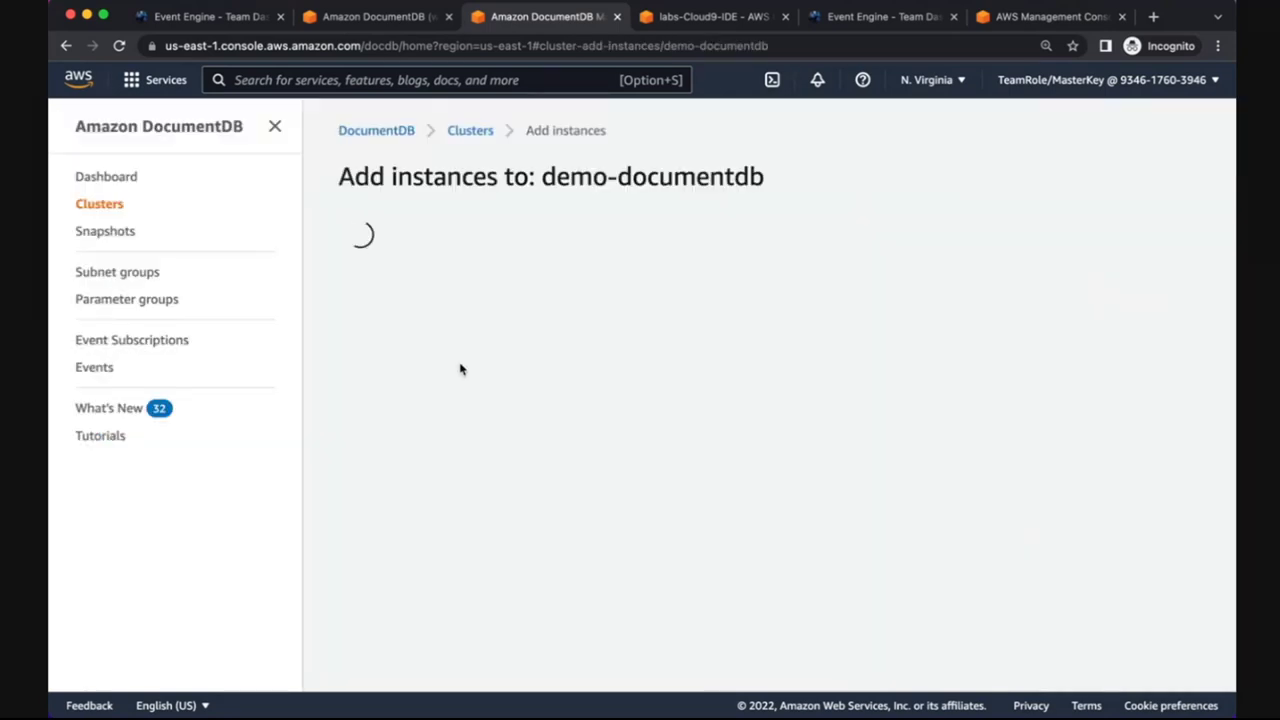
click(821, 355)
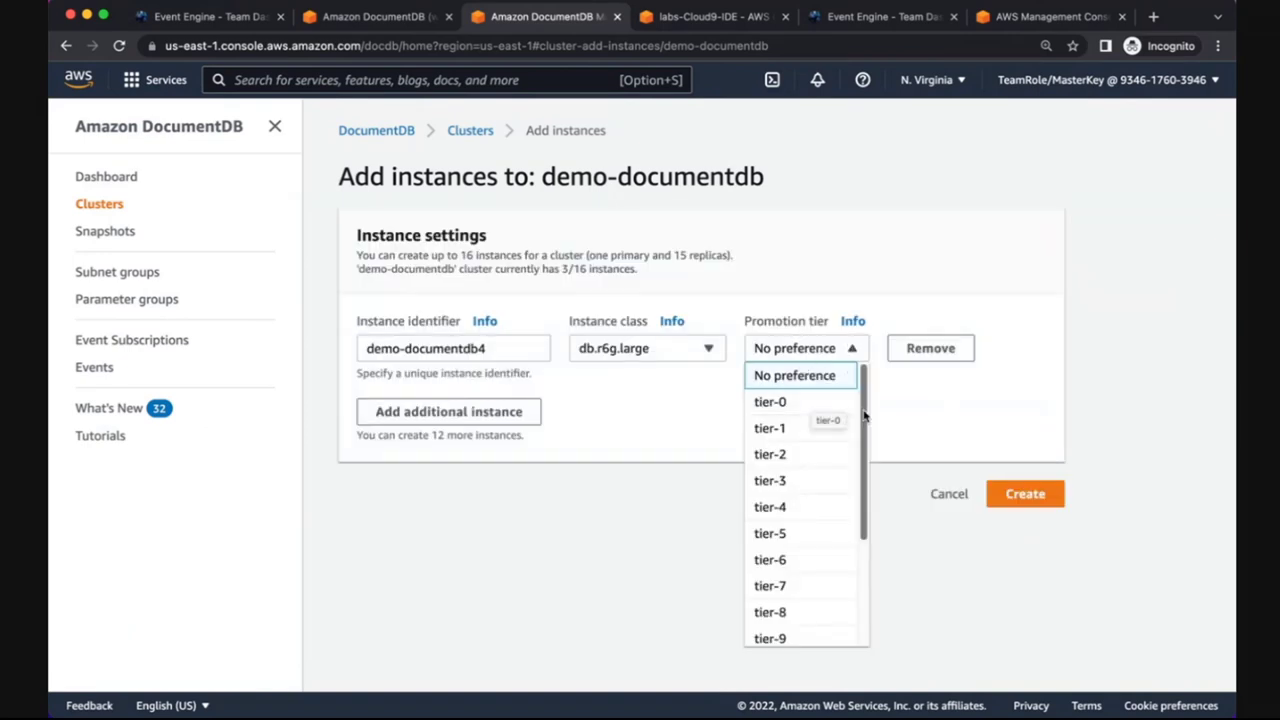
drag(863, 432, 863, 395)
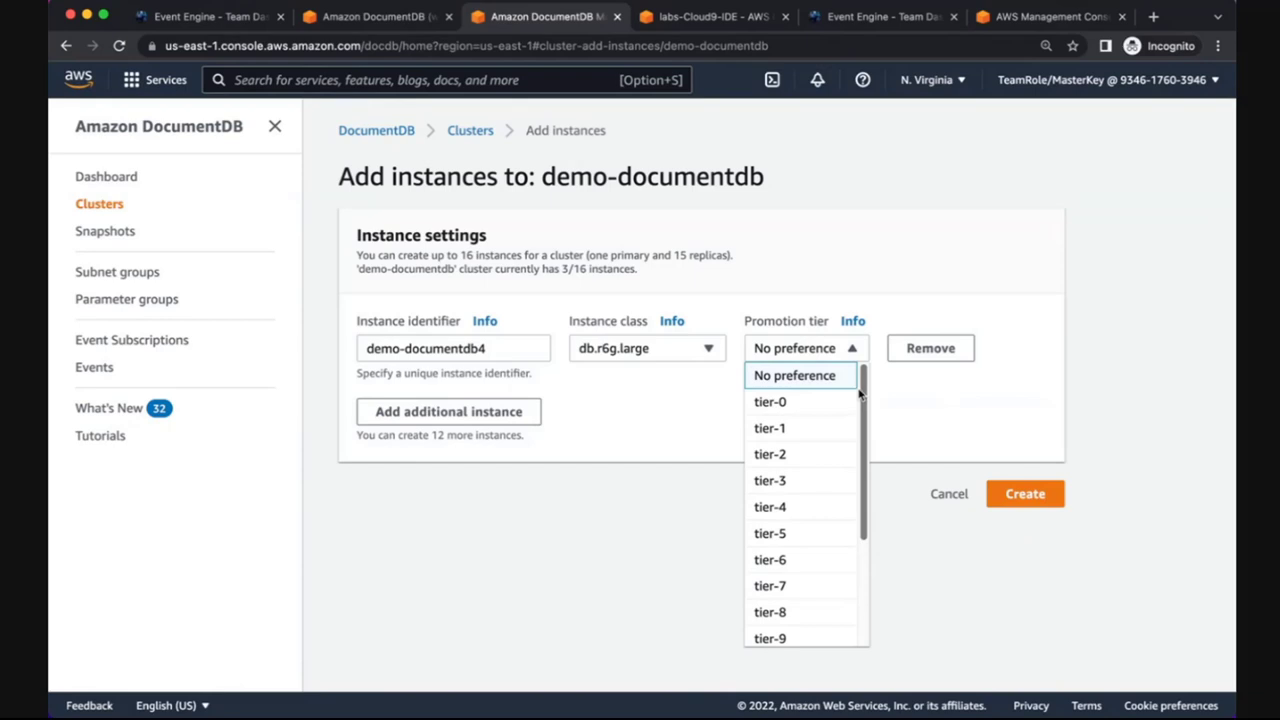
click(893, 171)
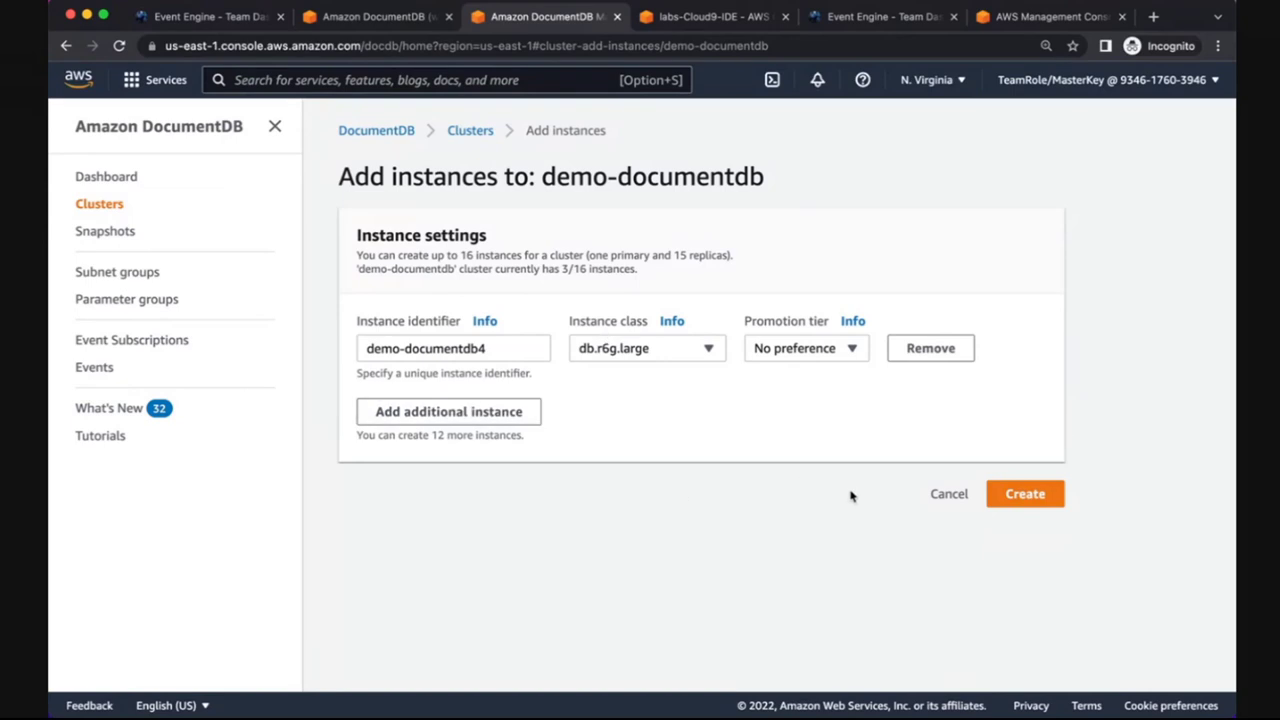
click(947, 496)
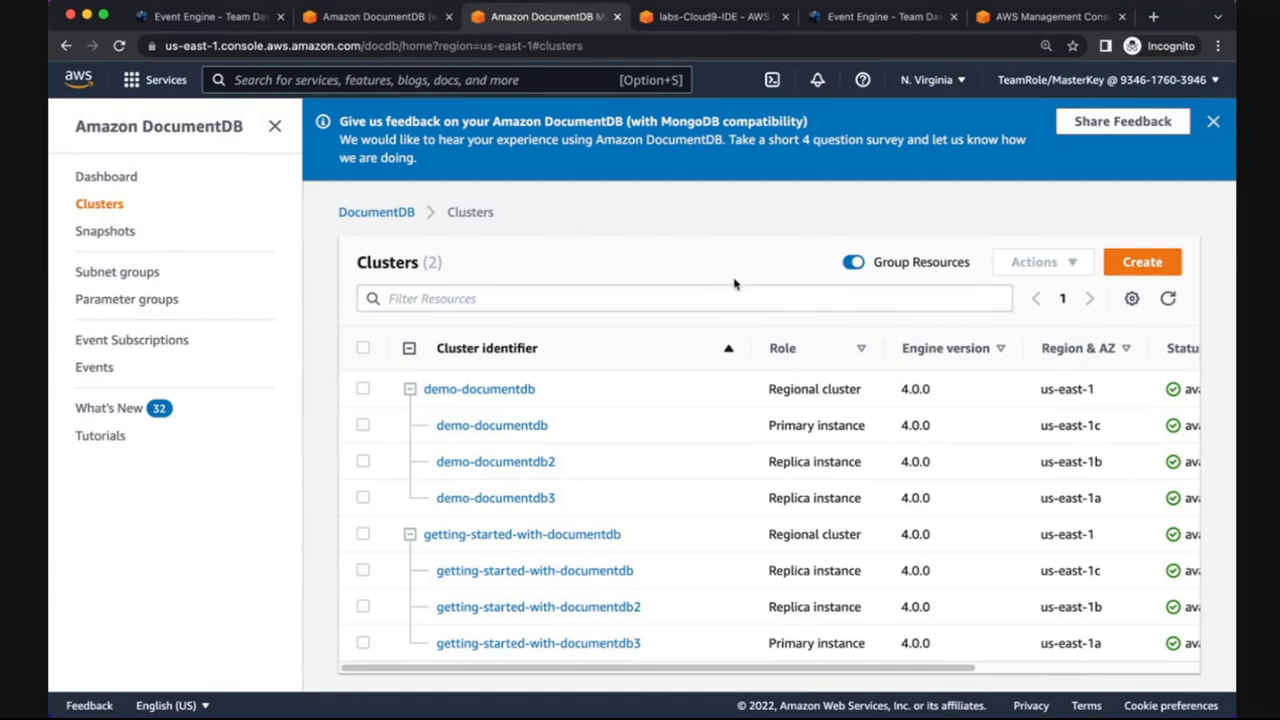
- Find and select the rs.status() command in the workshop's Performing Scale Operations instructions
click(372, 18)
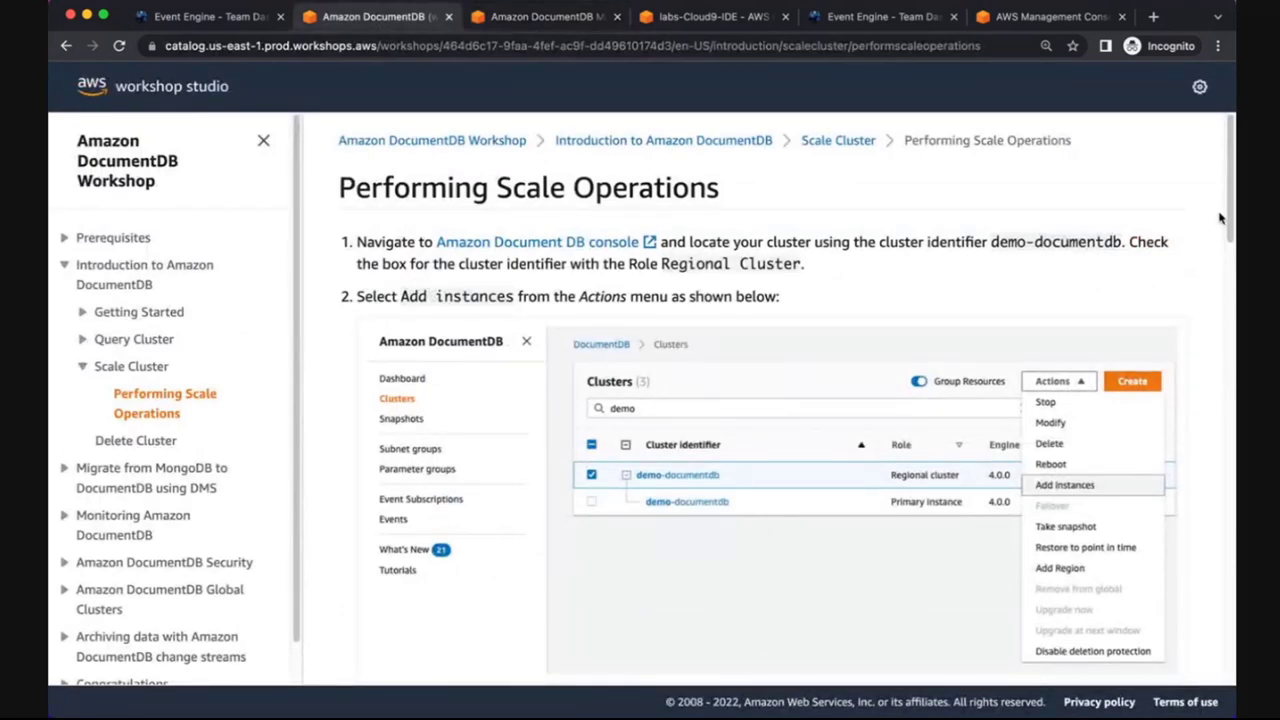
scroll(760, 400, down, 15)
scroll(767, 399, down, 7)
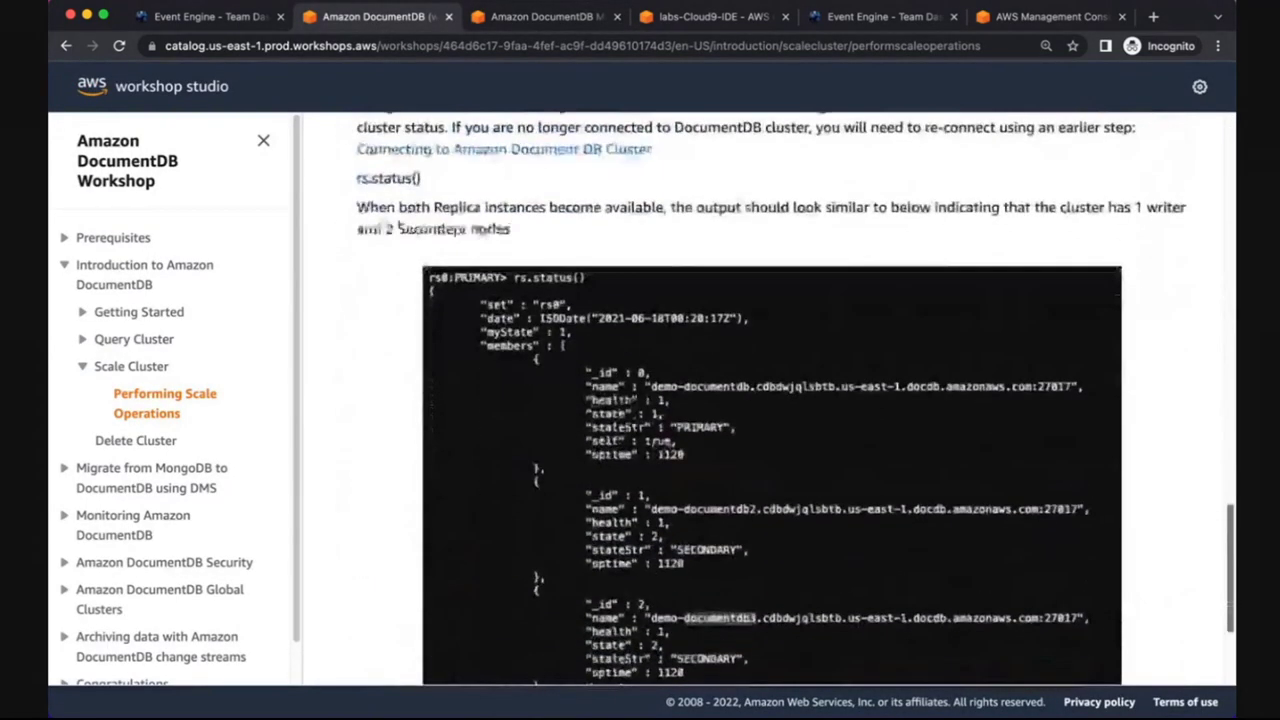
scroll(767, 399, up, 3)
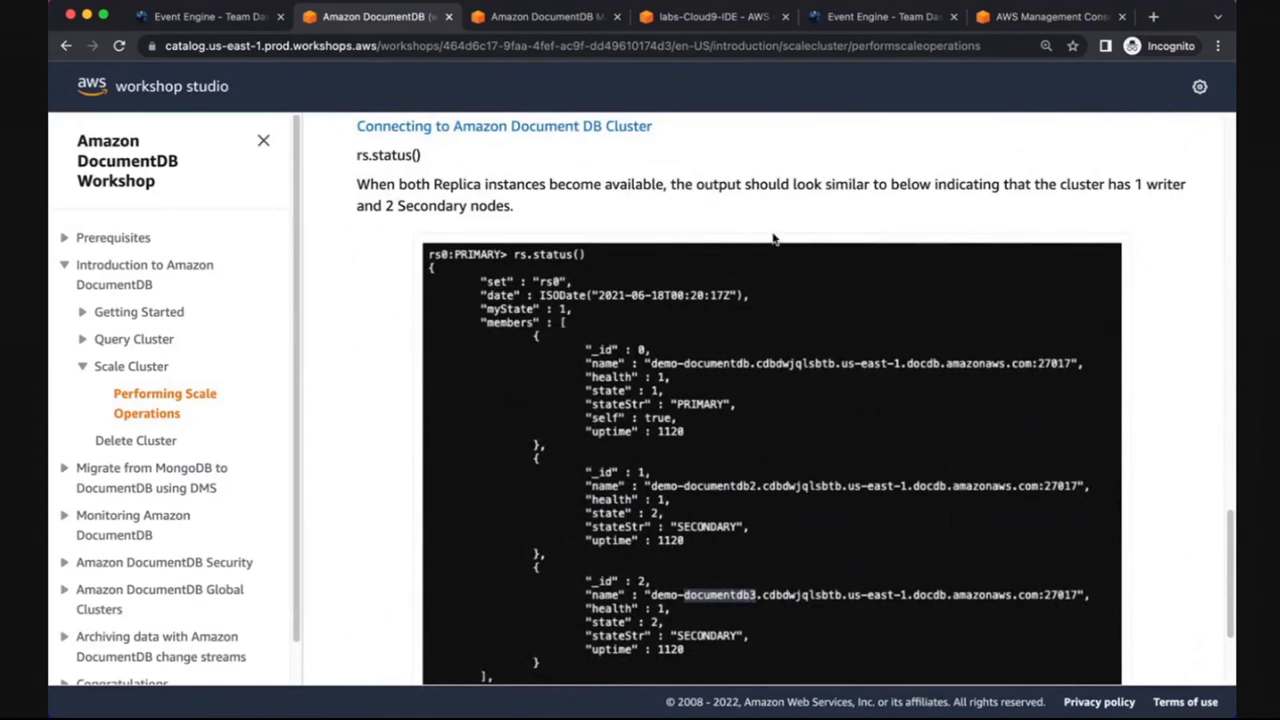
scroll(662, 206, up, 1)
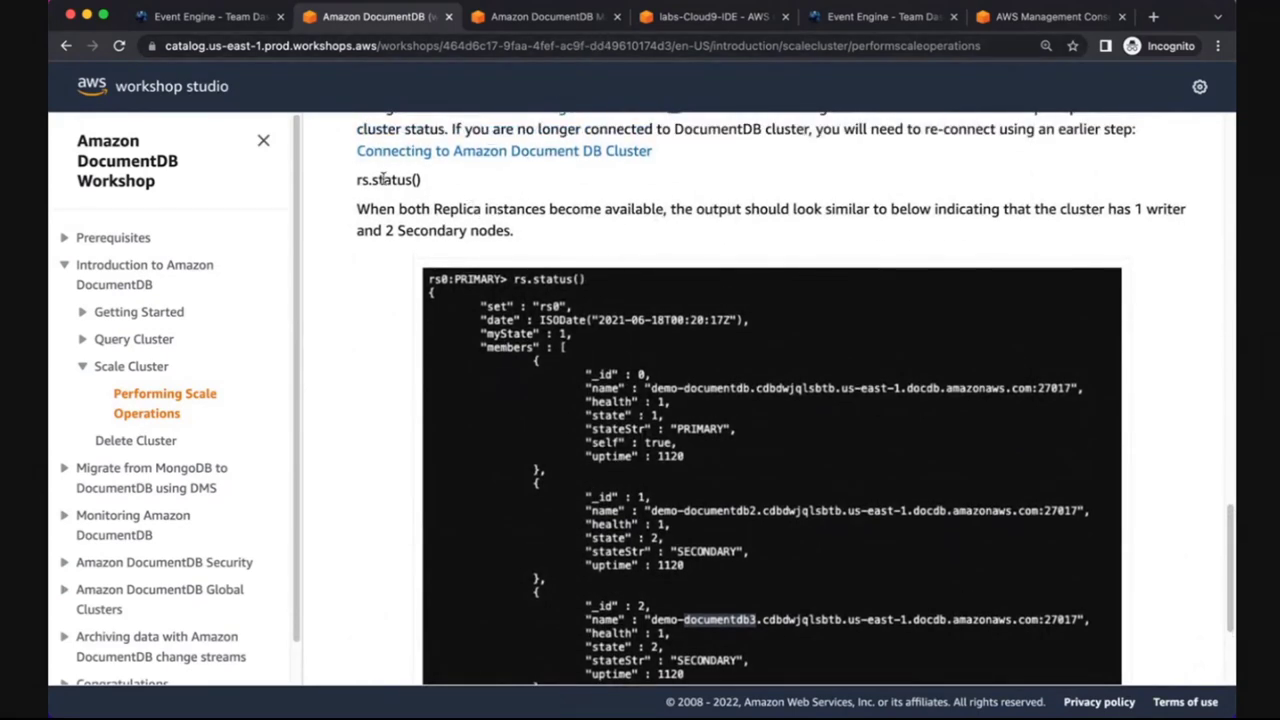
drag(356, 179, 420, 179)
key(super+c)
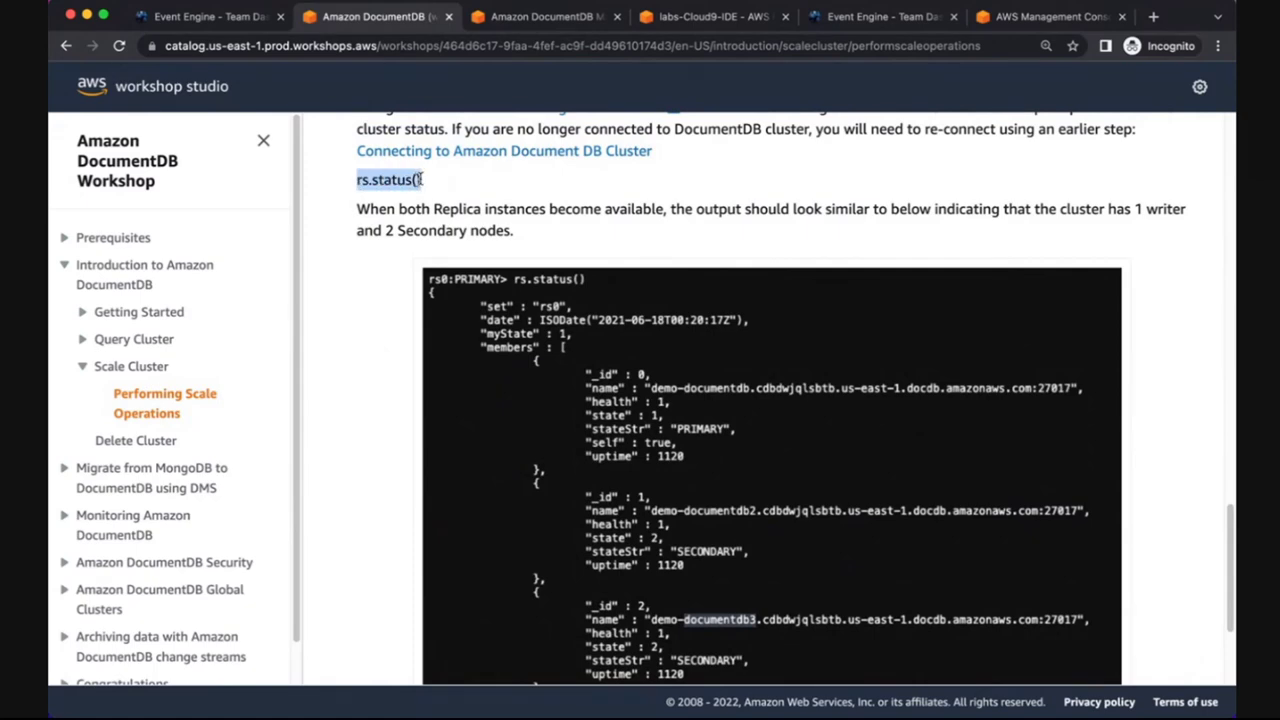
click(702, 20)
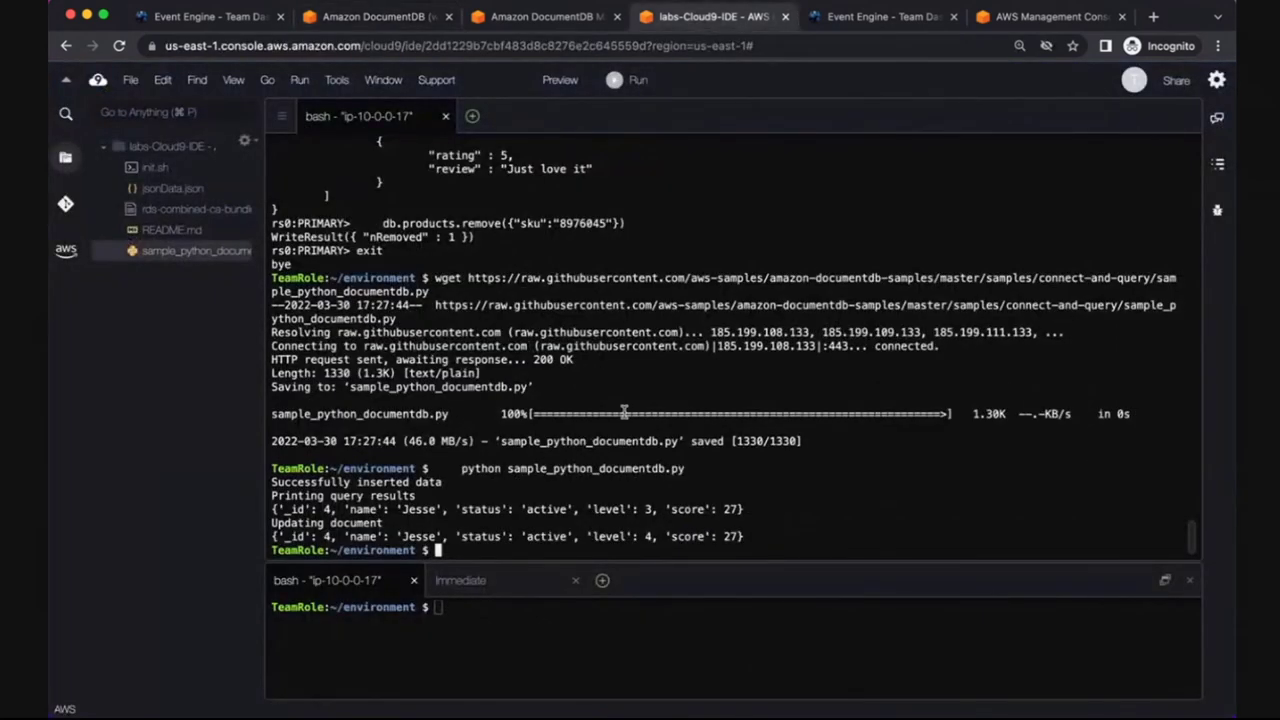
- Reconnect to demo-documentdb in the mongo shell and run rs.status() to list replica members
key(Up)
key(Up)
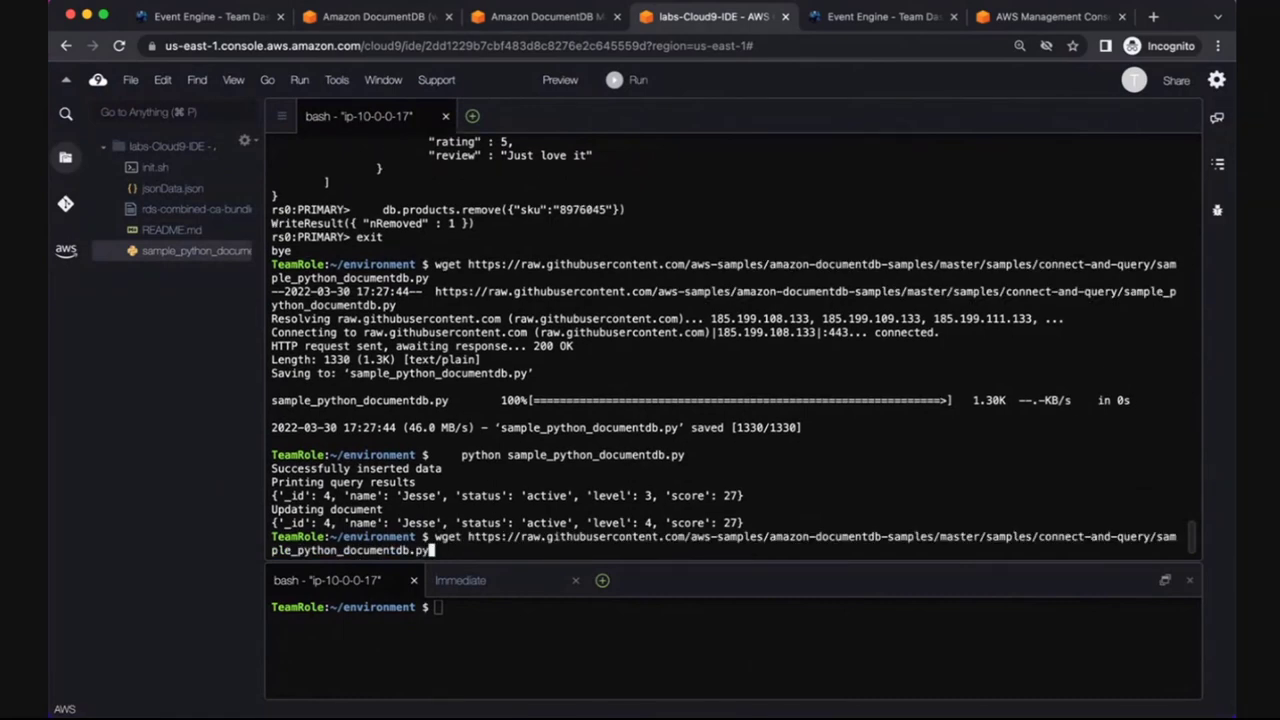
key(Up)
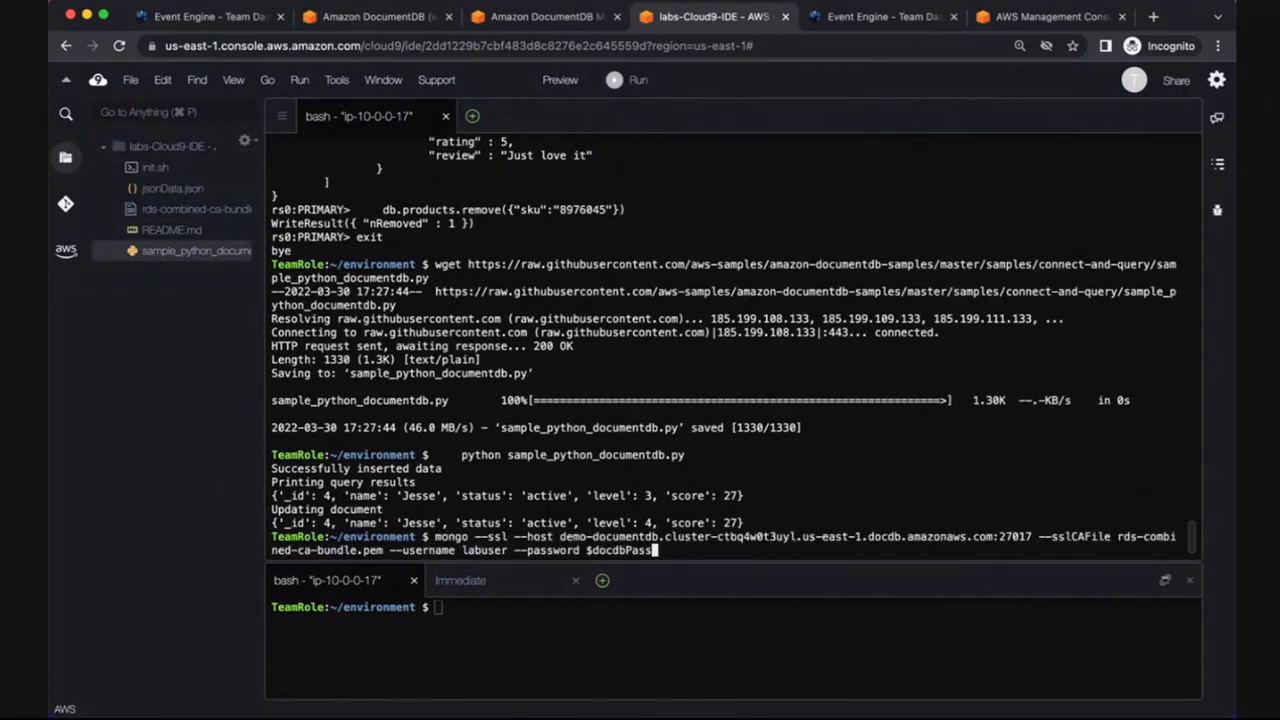
key(Return)
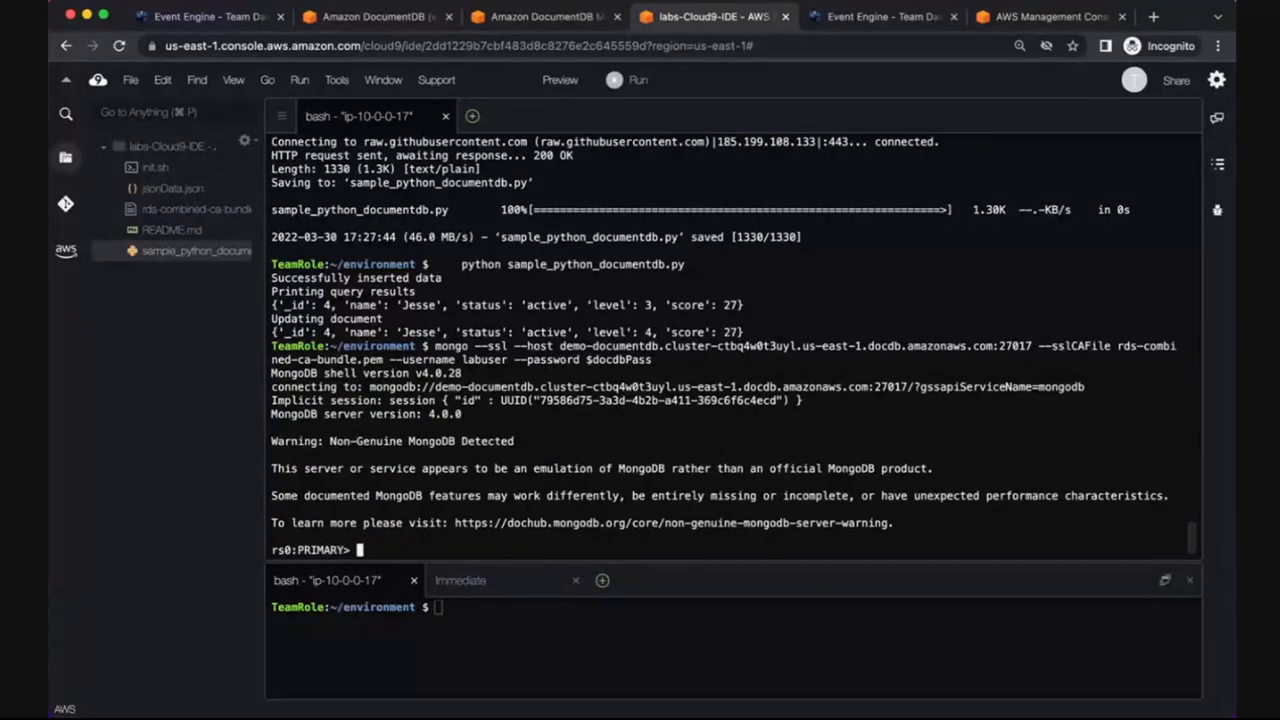
key(super+v)
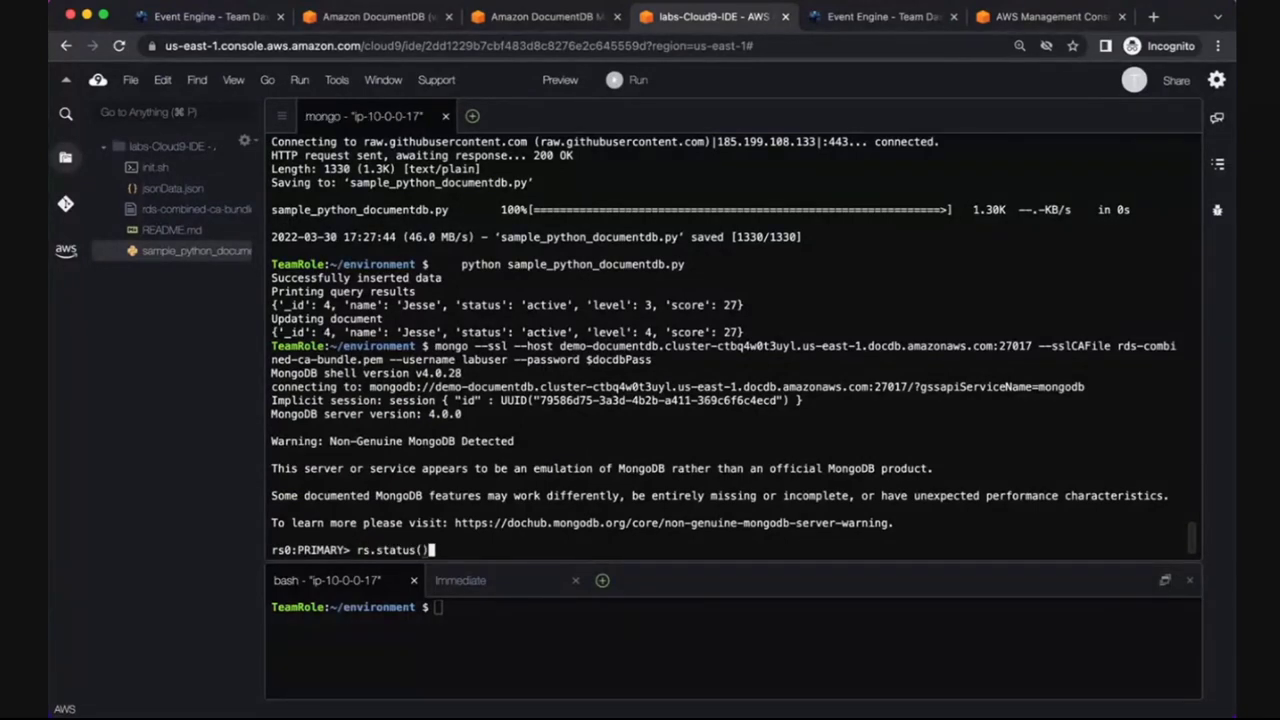
key(Return)
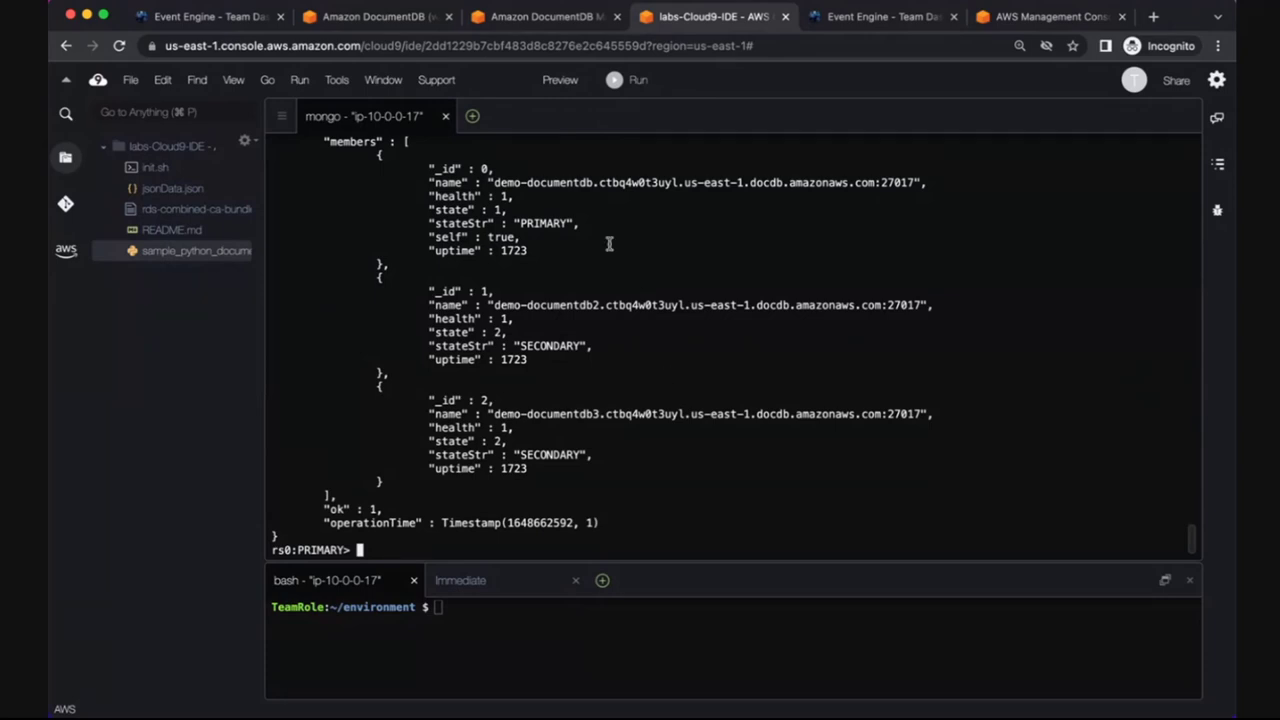
click(546, 17)
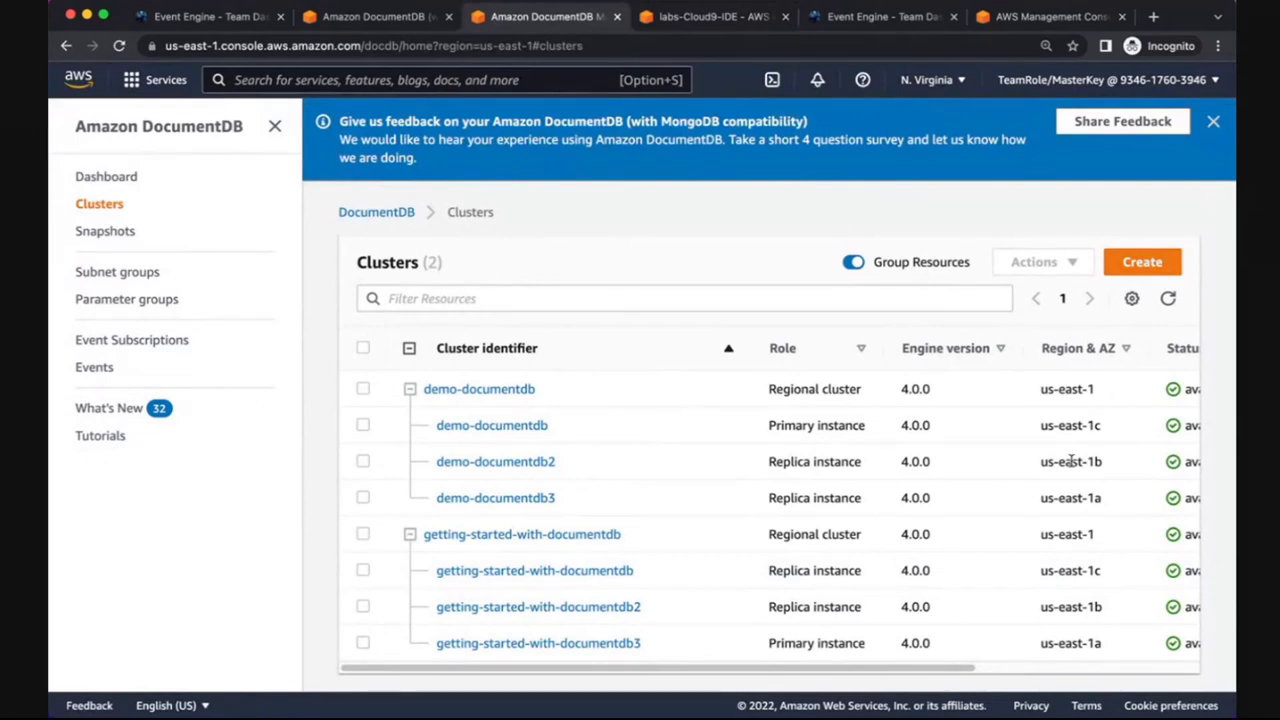
- Try deleting demo-documentdb, dismiss the deletion-protection notice, and choose Modify for the cluster
click(363, 389)
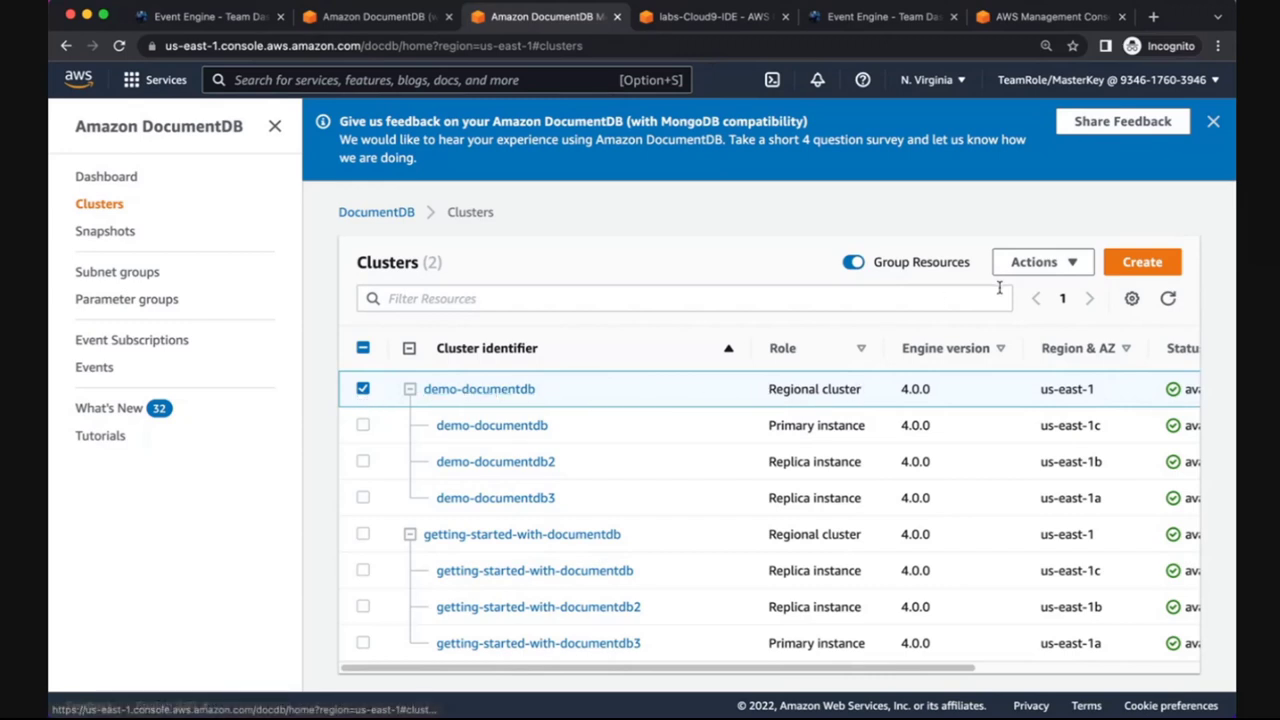
click(1038, 264)
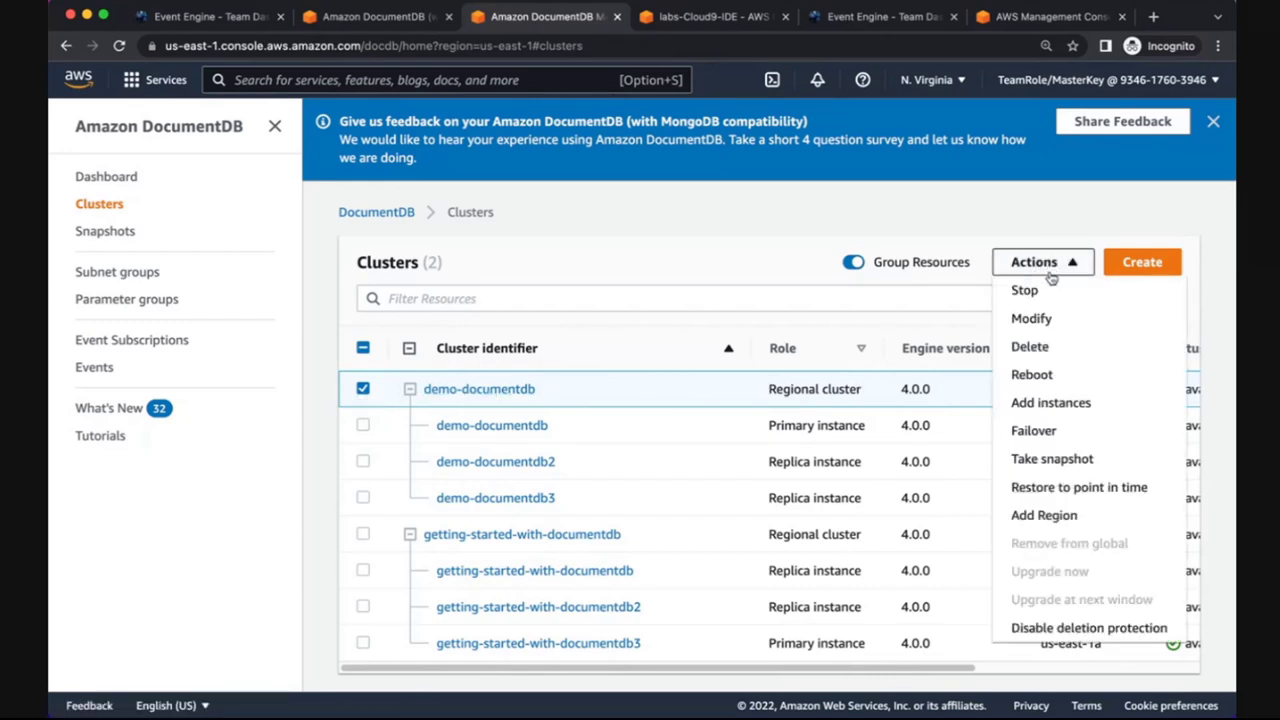
click(1040, 352)
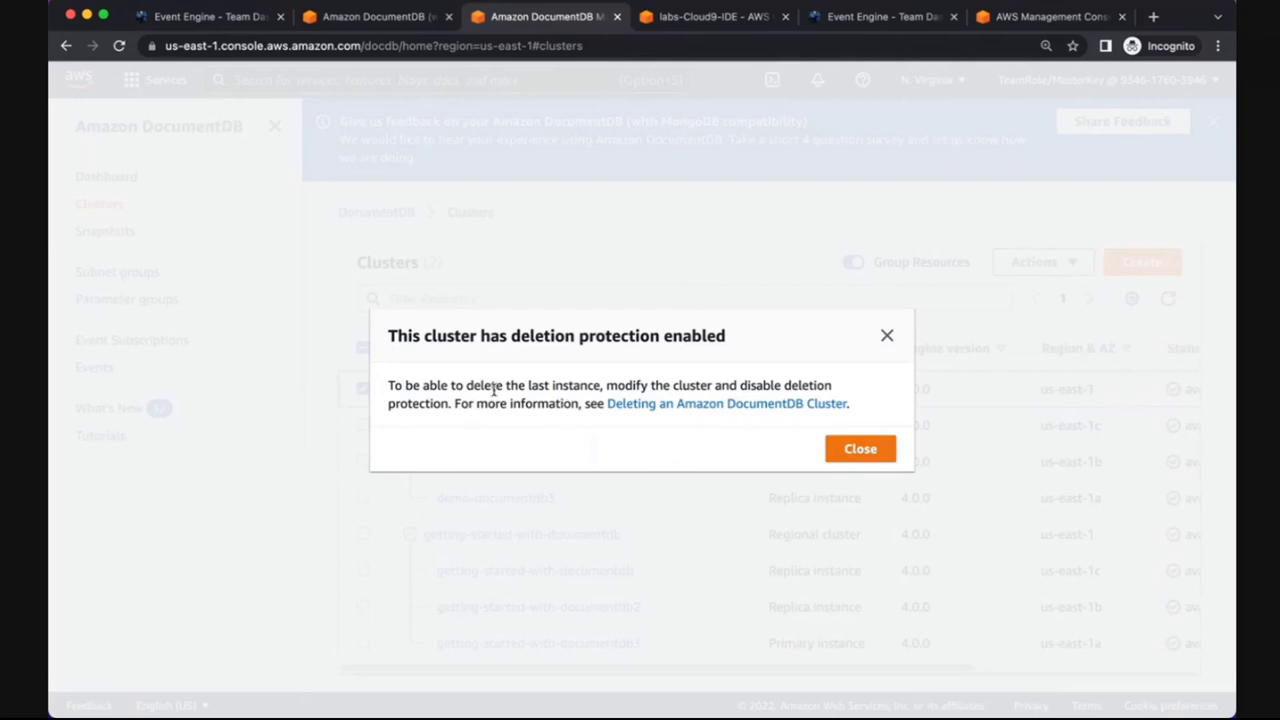
click(886, 336)
click(1048, 265)
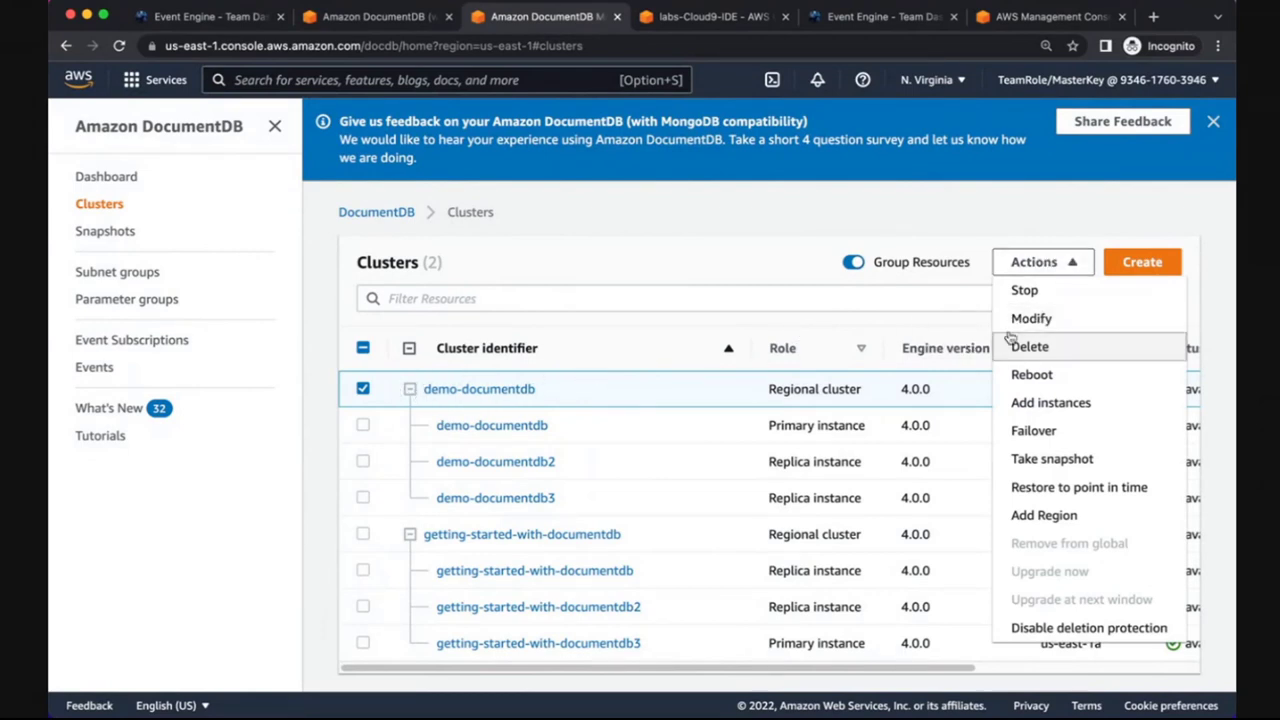
click(1040, 322)
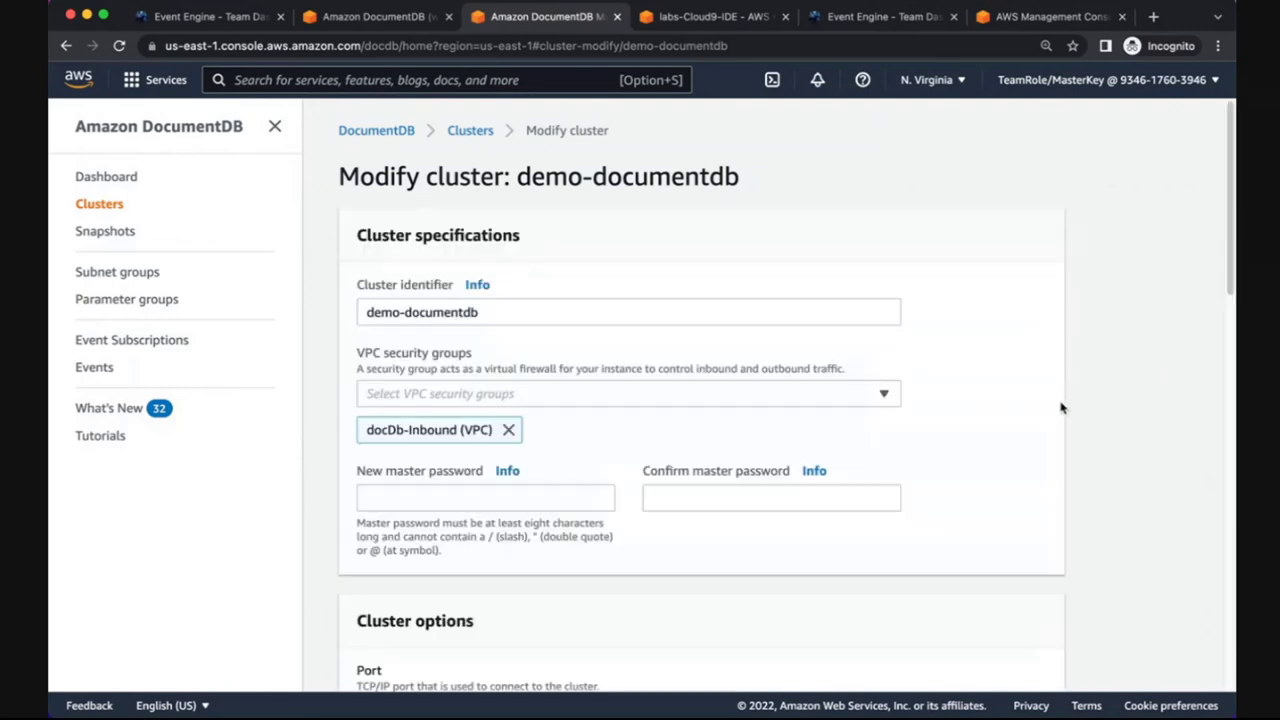
- Uncheck deletion protection on demo-documentdb, choose Apply immediately, and submit the modification
drag(1228, 225, 1234, 433)
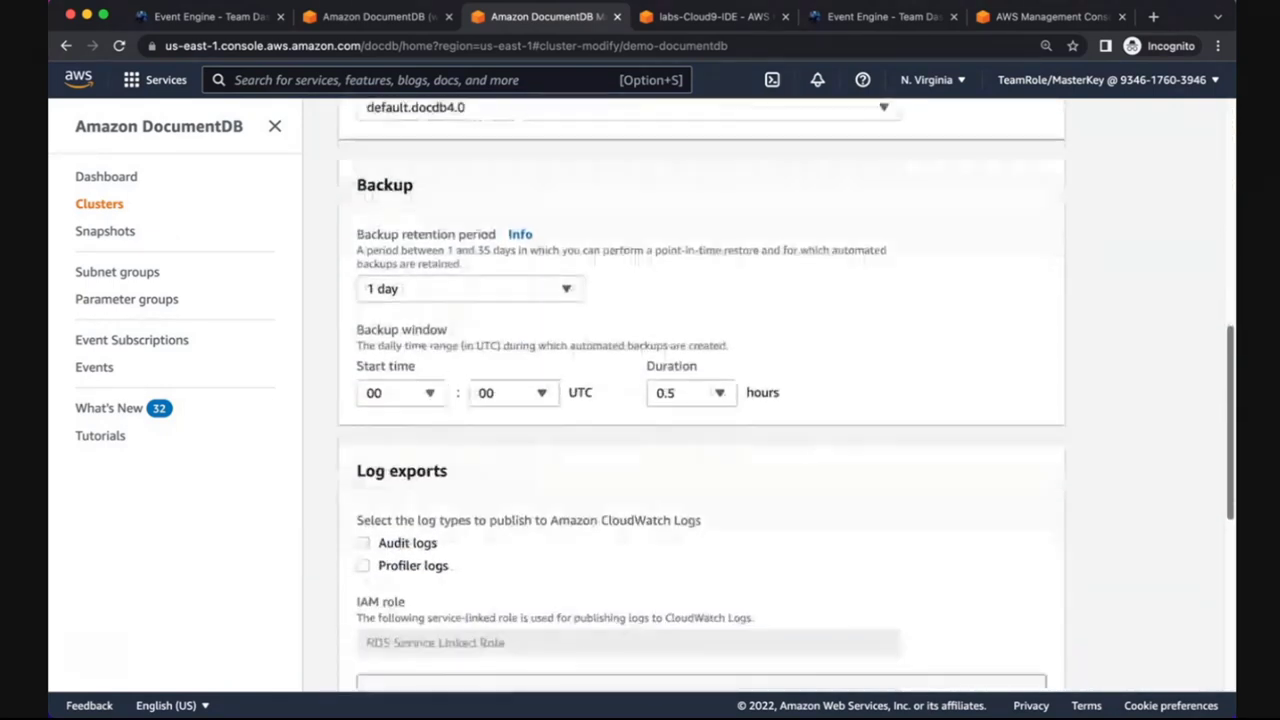
scroll(700, 400, down, 10)
click(364, 571)
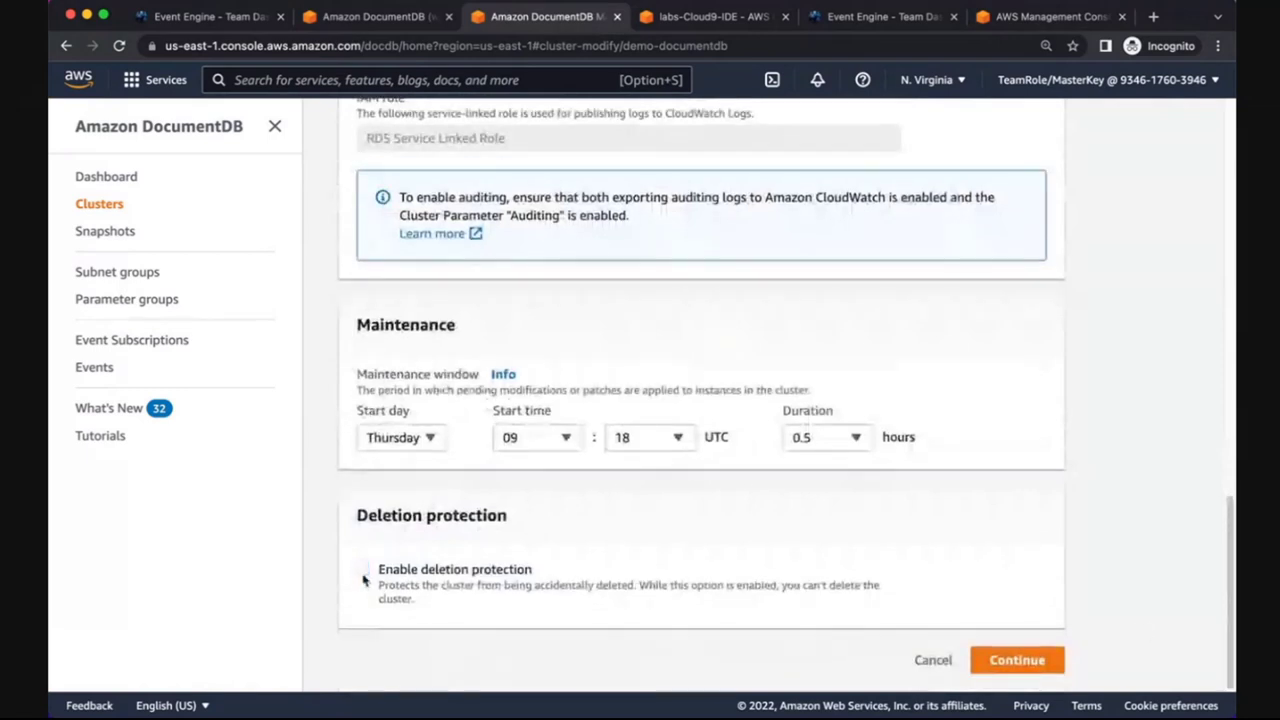
click(1042, 661)
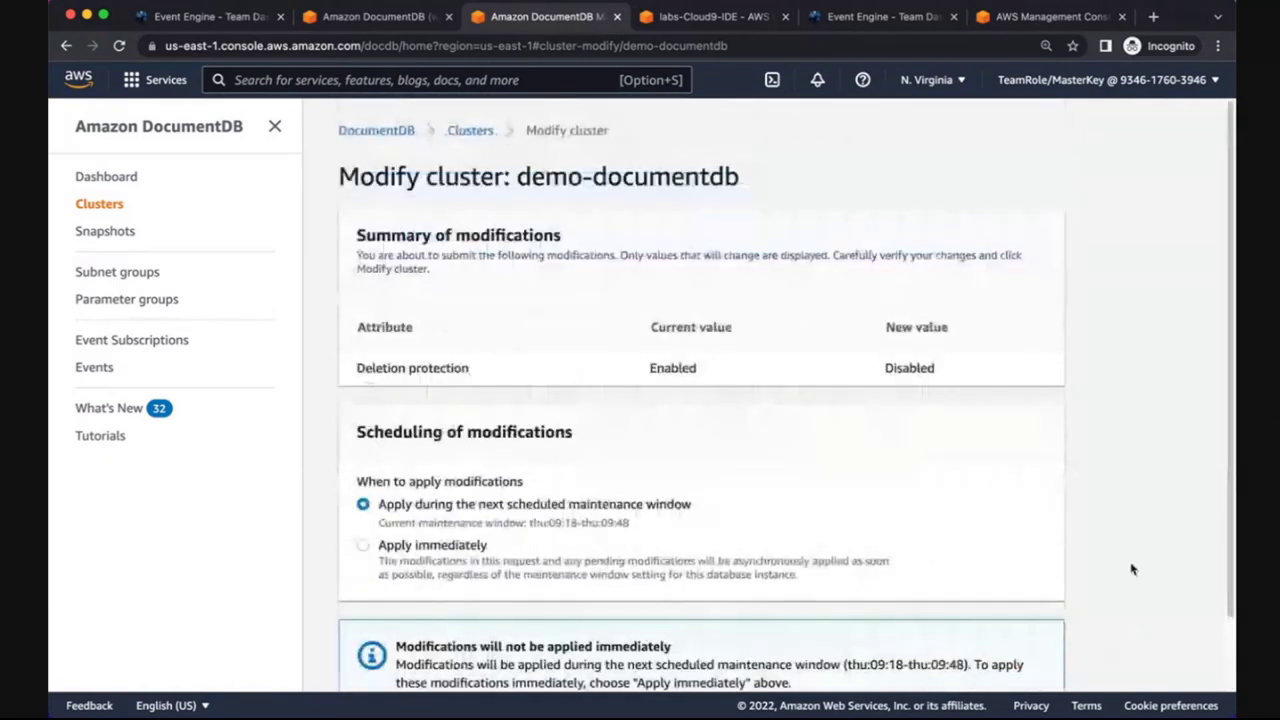
scroll(1232, 364, down, 2)
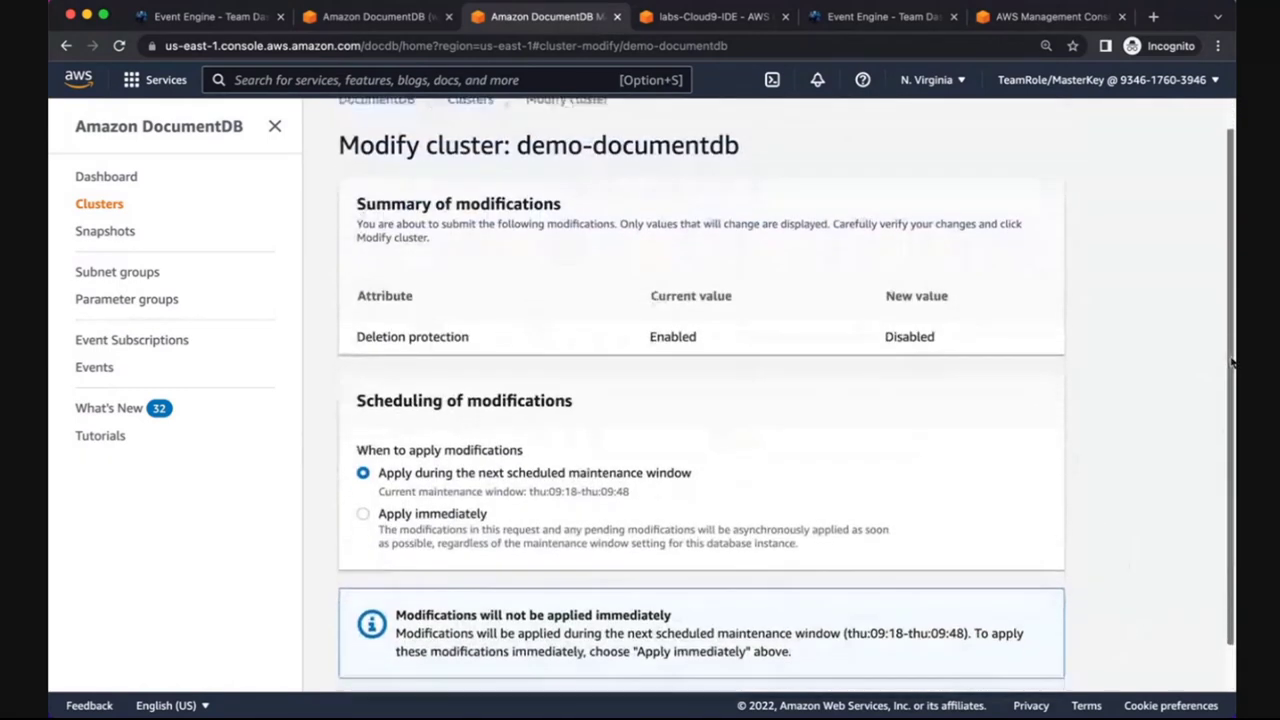
scroll(1232, 364, down, 2)
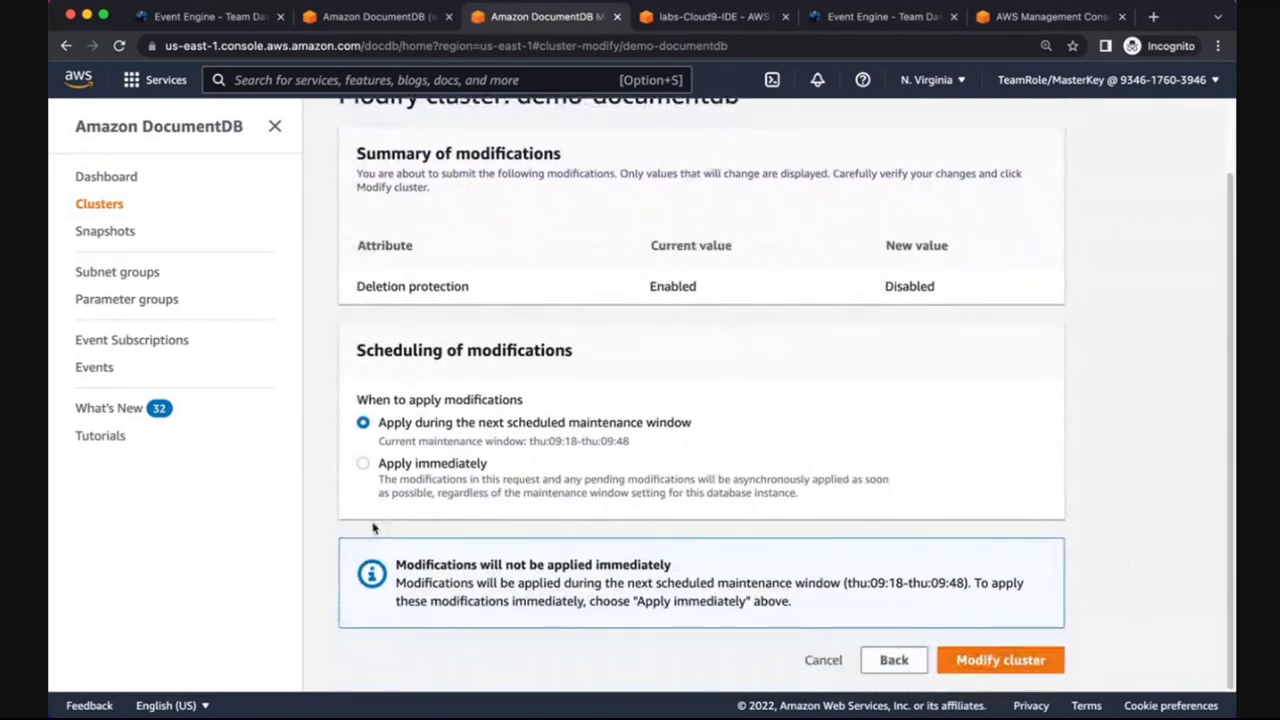
click(363, 463)
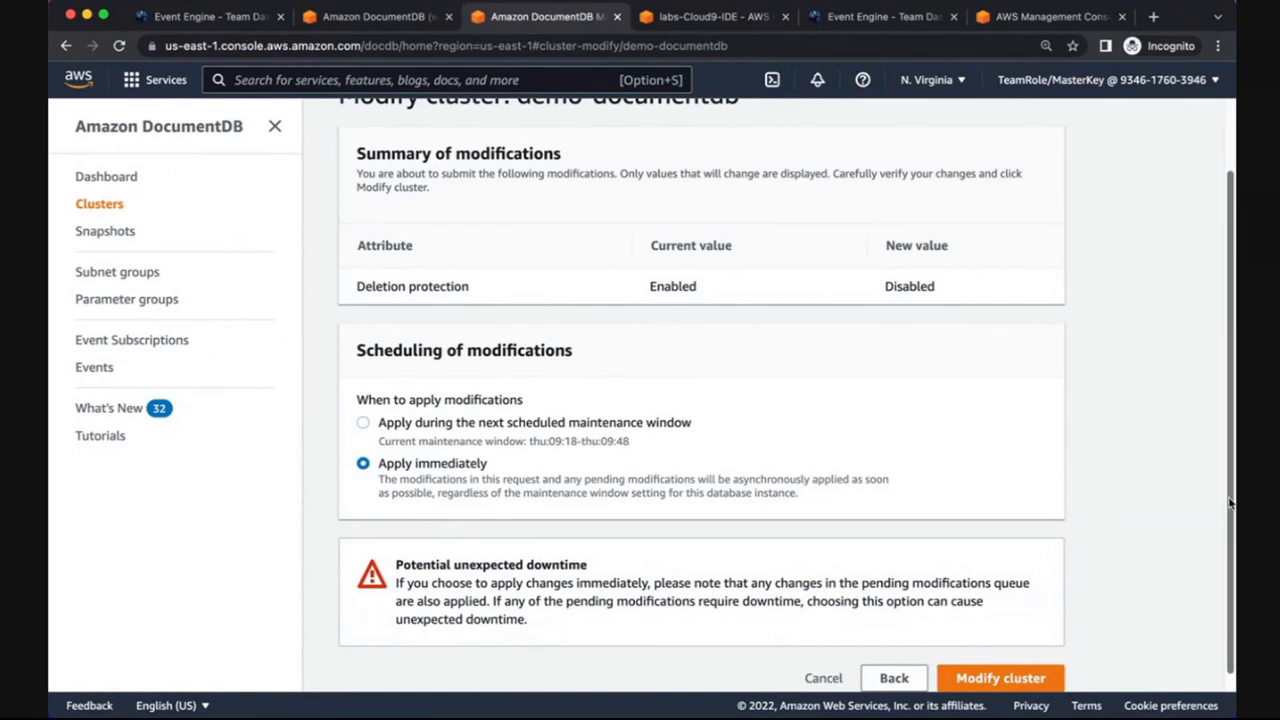
drag(1232, 503, 1232, 525)
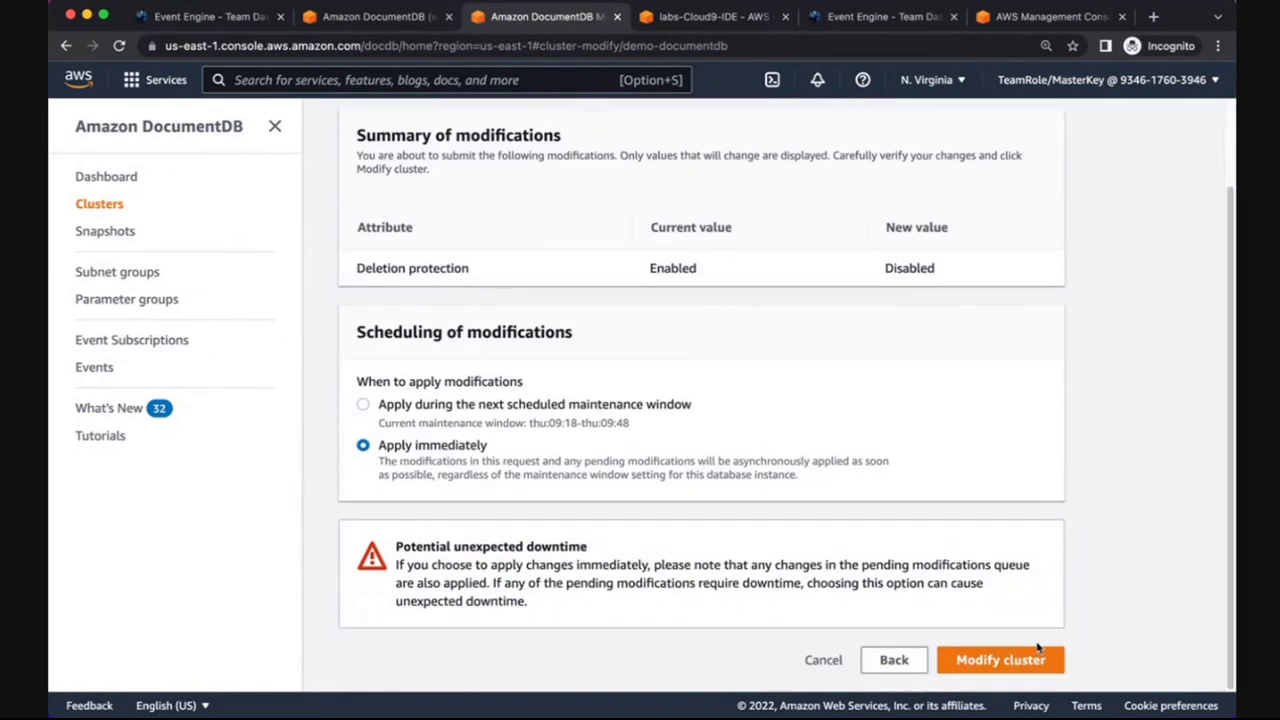
click(1001, 666)
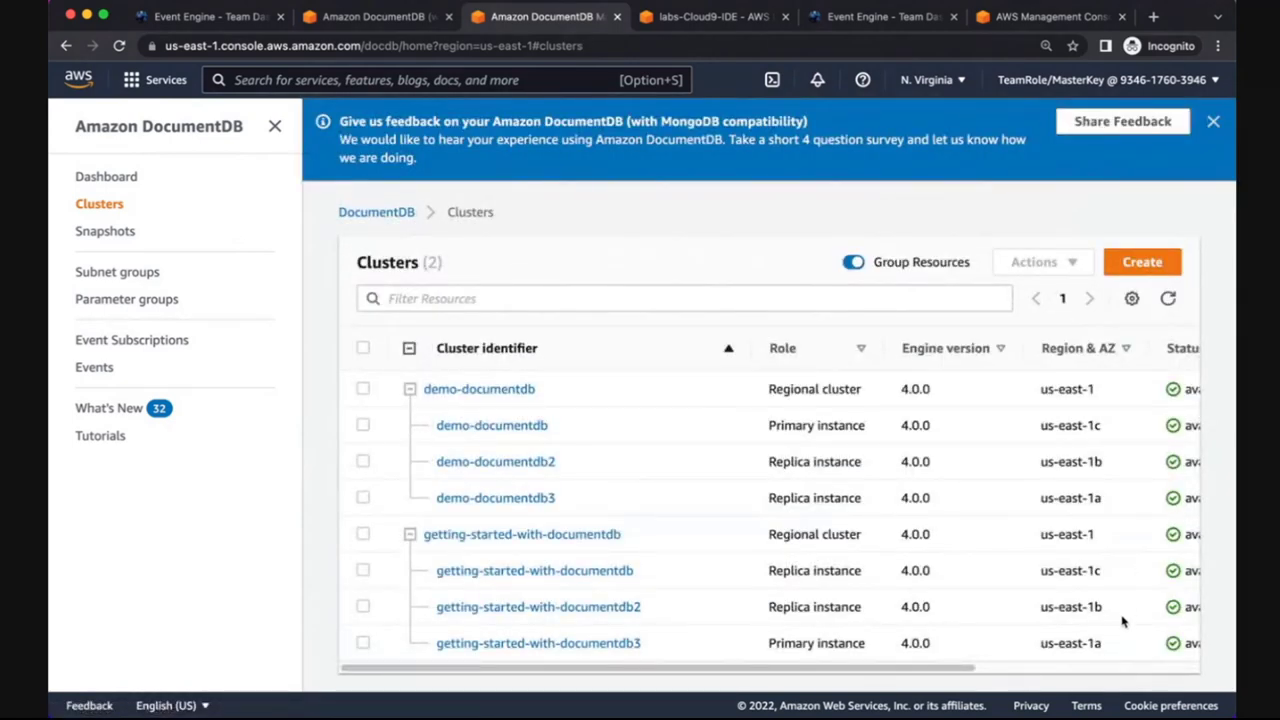
- Delete demo-documentdb with no final snapshot, acknowledging backup loss and confirming 'delete entire cluster'
click(363, 389)
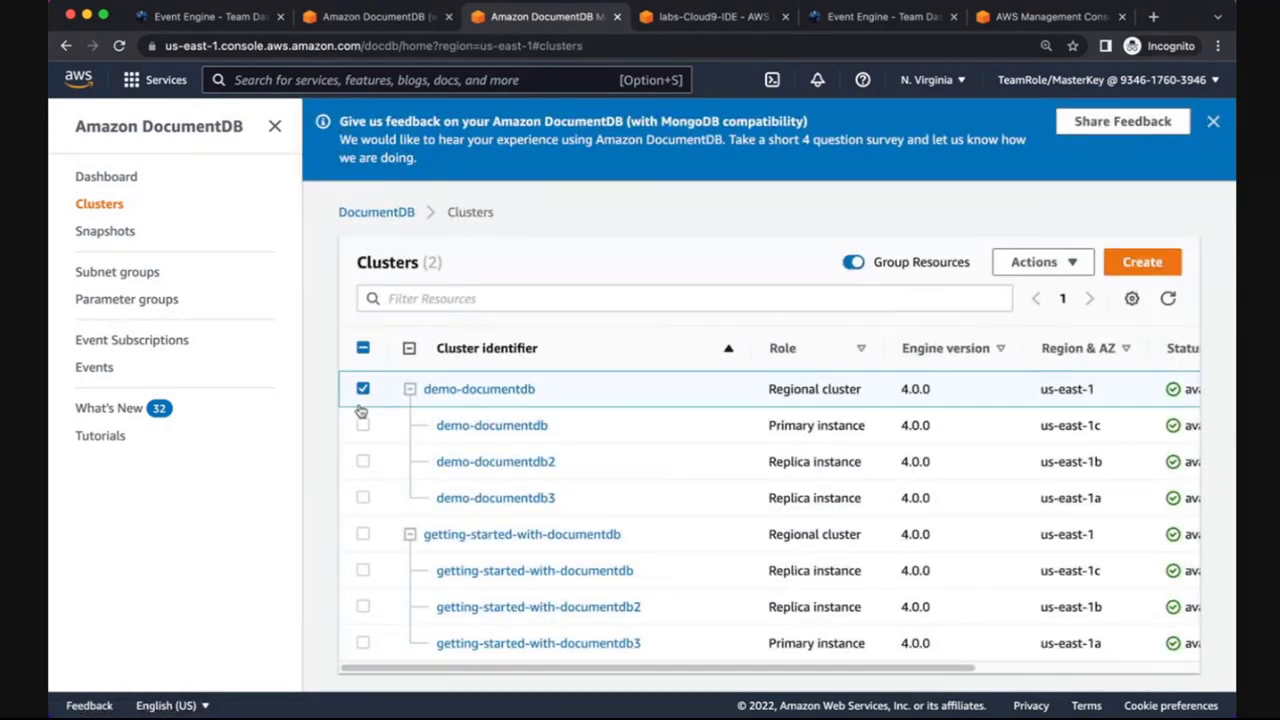
click(1040, 262)
click(1034, 352)
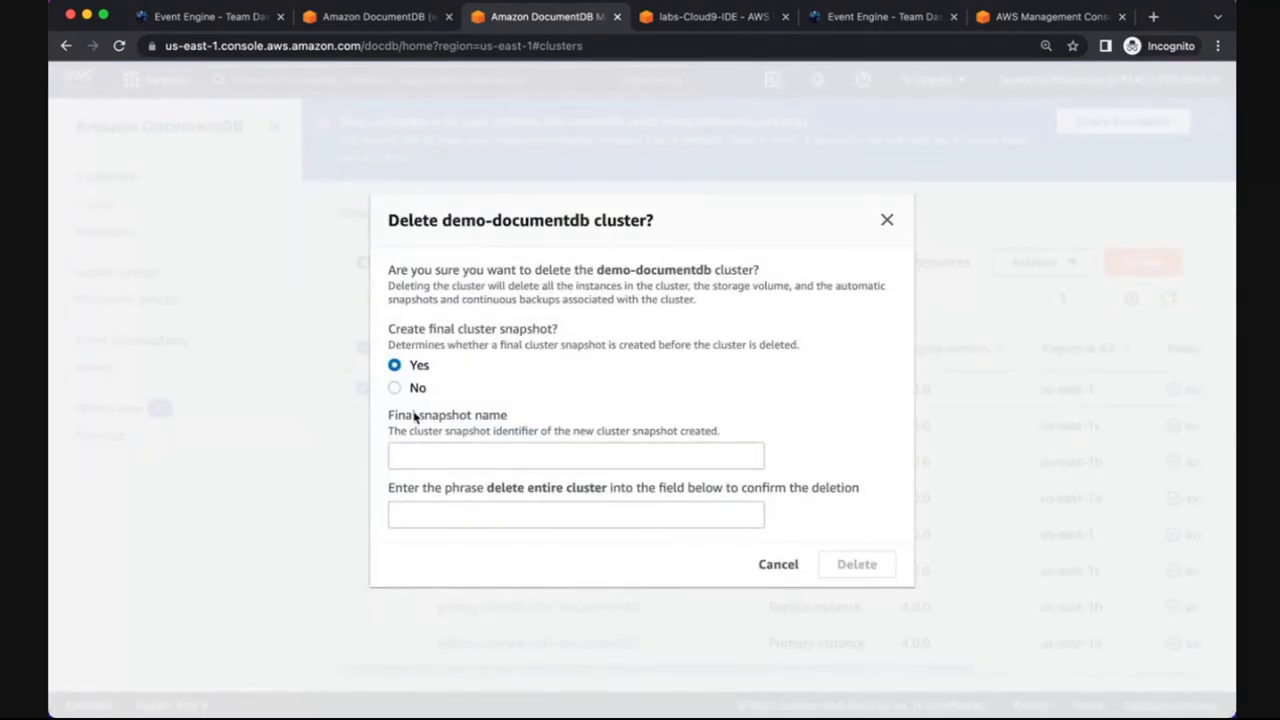
click(394, 389)
click(395, 430)
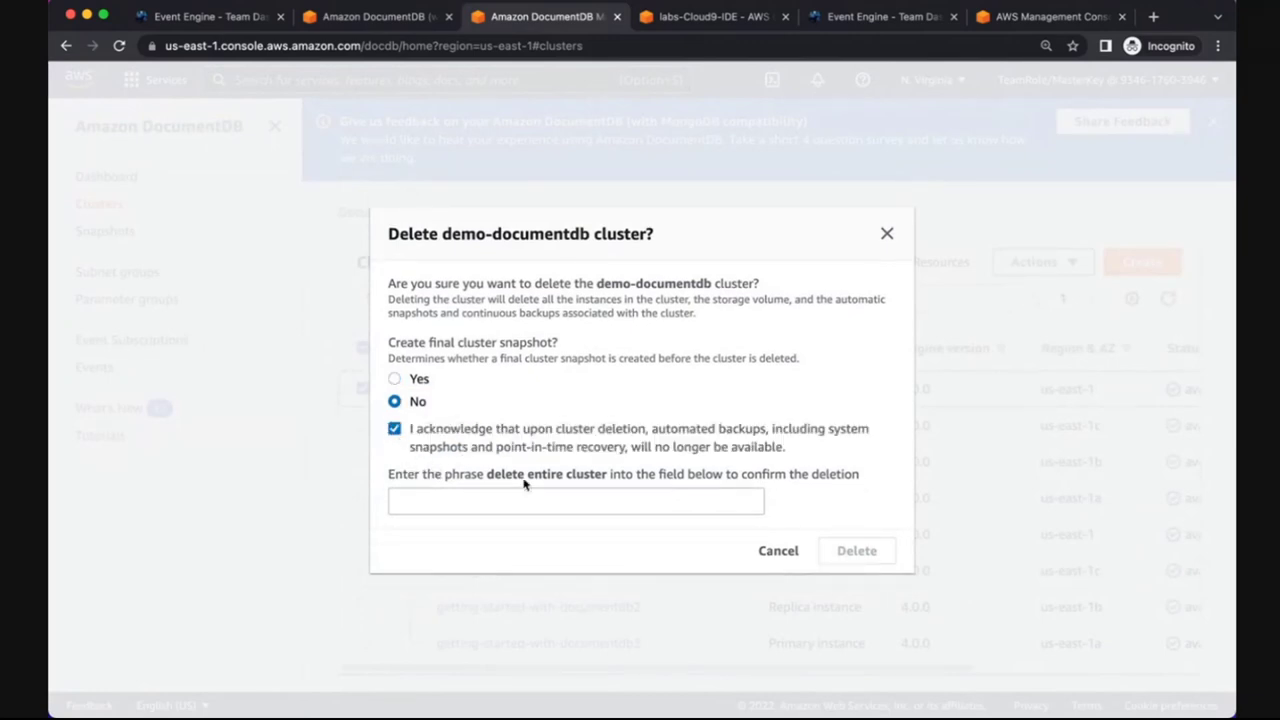
drag(487, 477, 607, 478)
key(ctrl+c)
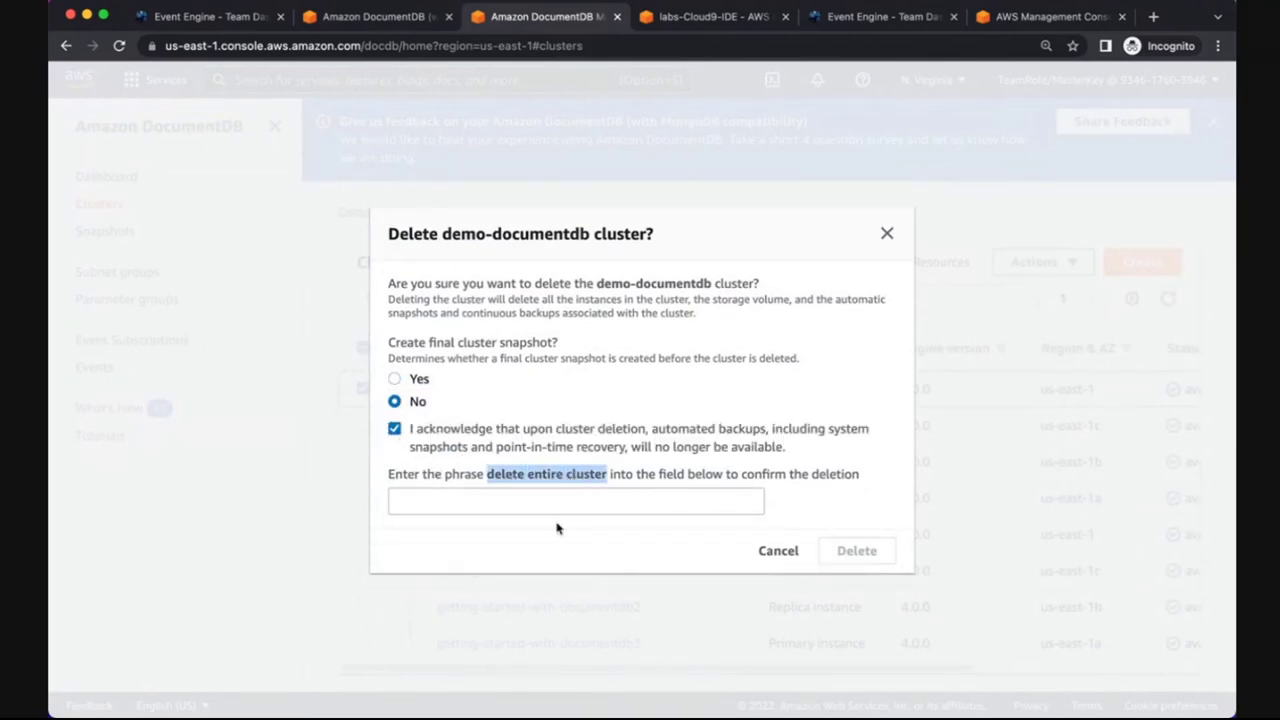
click(425, 507)
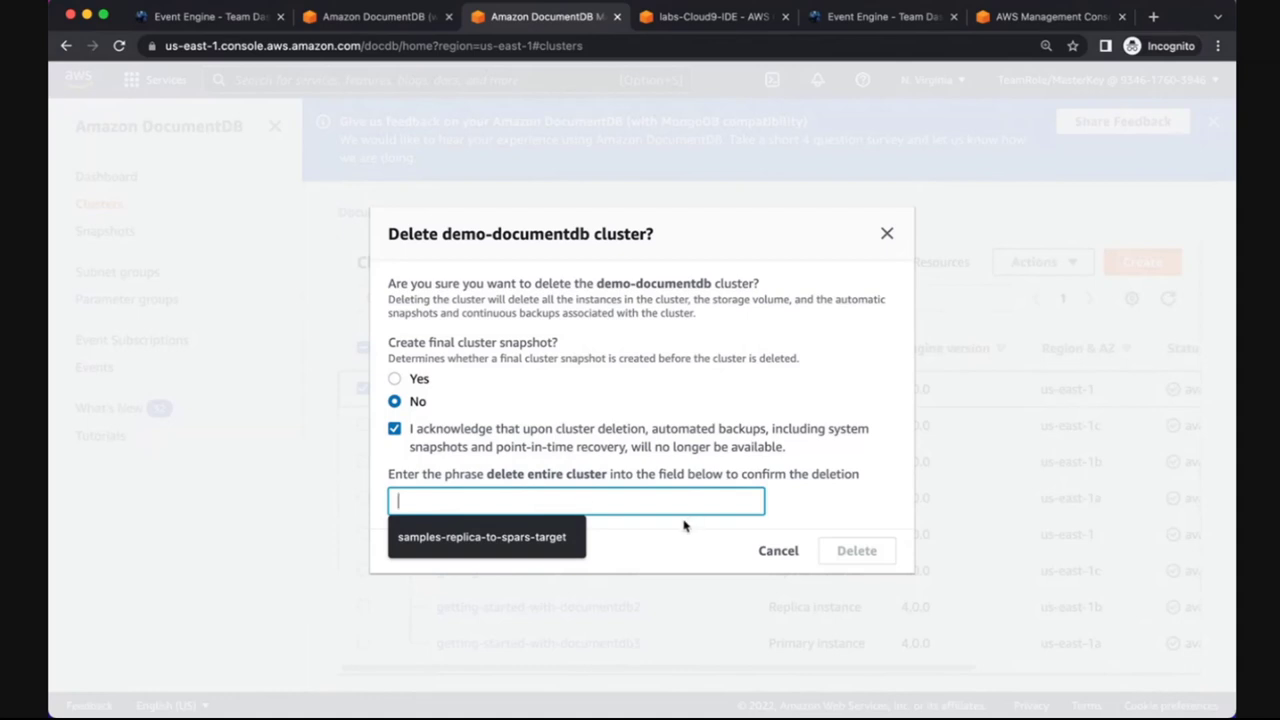
key(ctrl+v)
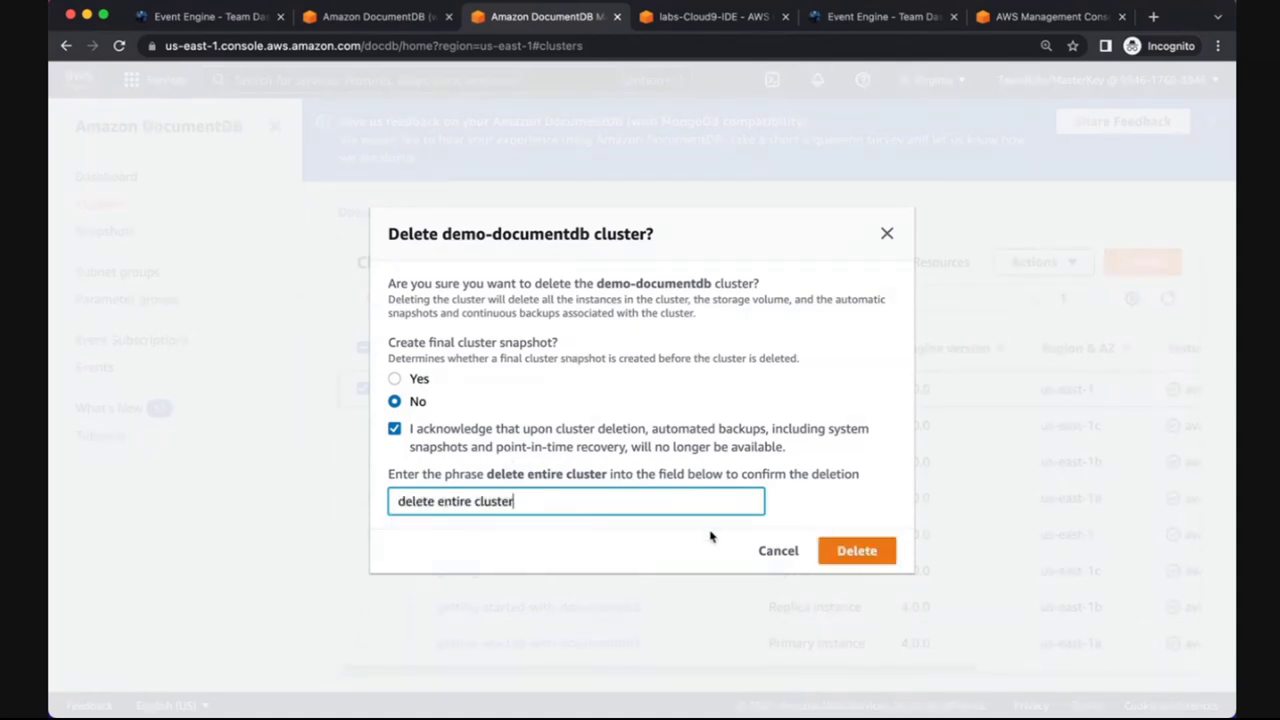
click(866, 562)
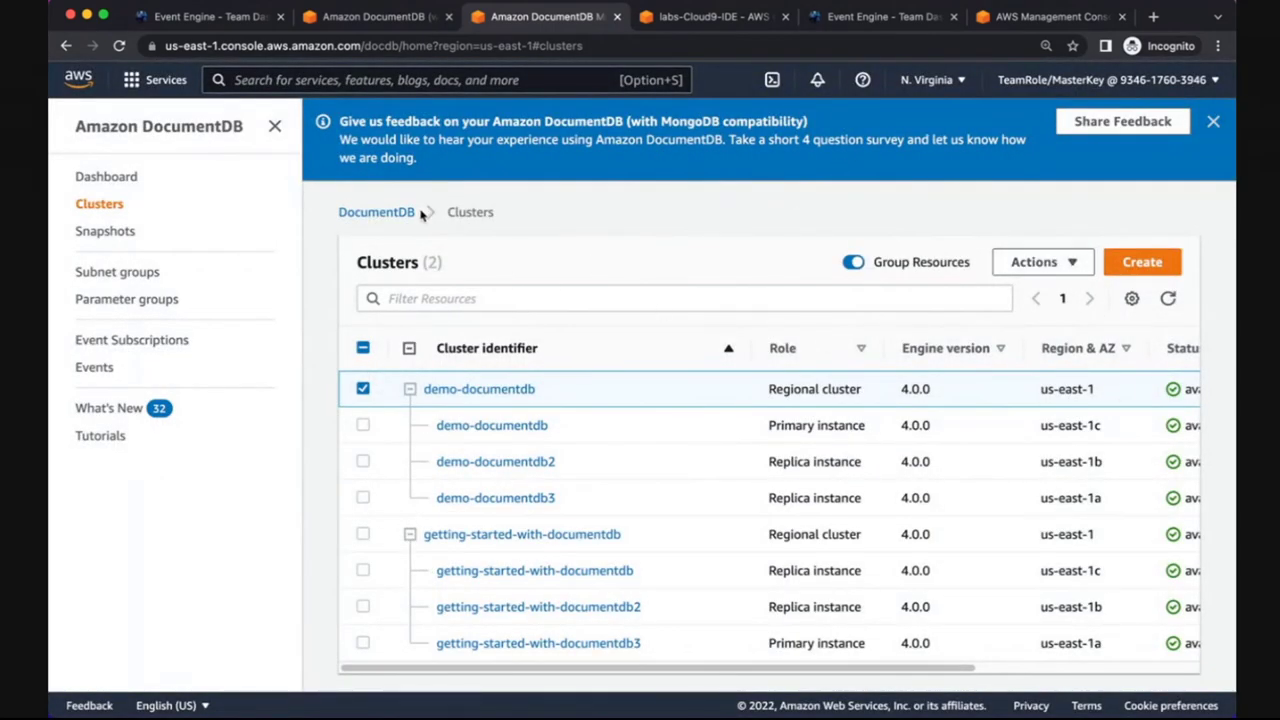
click(375, 20)
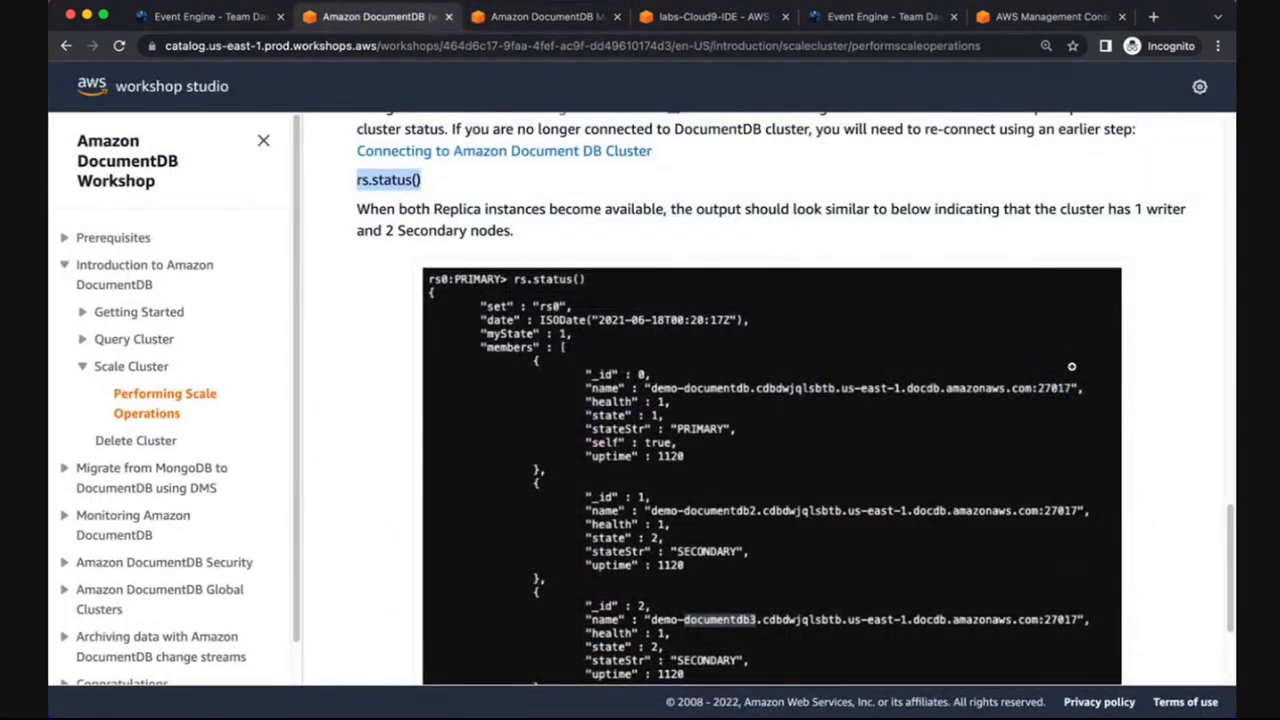
- Open the Migrate from MongoDB to DocumentDB using DMS lab and enlarge its architecture diagram
scroll(1218, 645, down, 3)
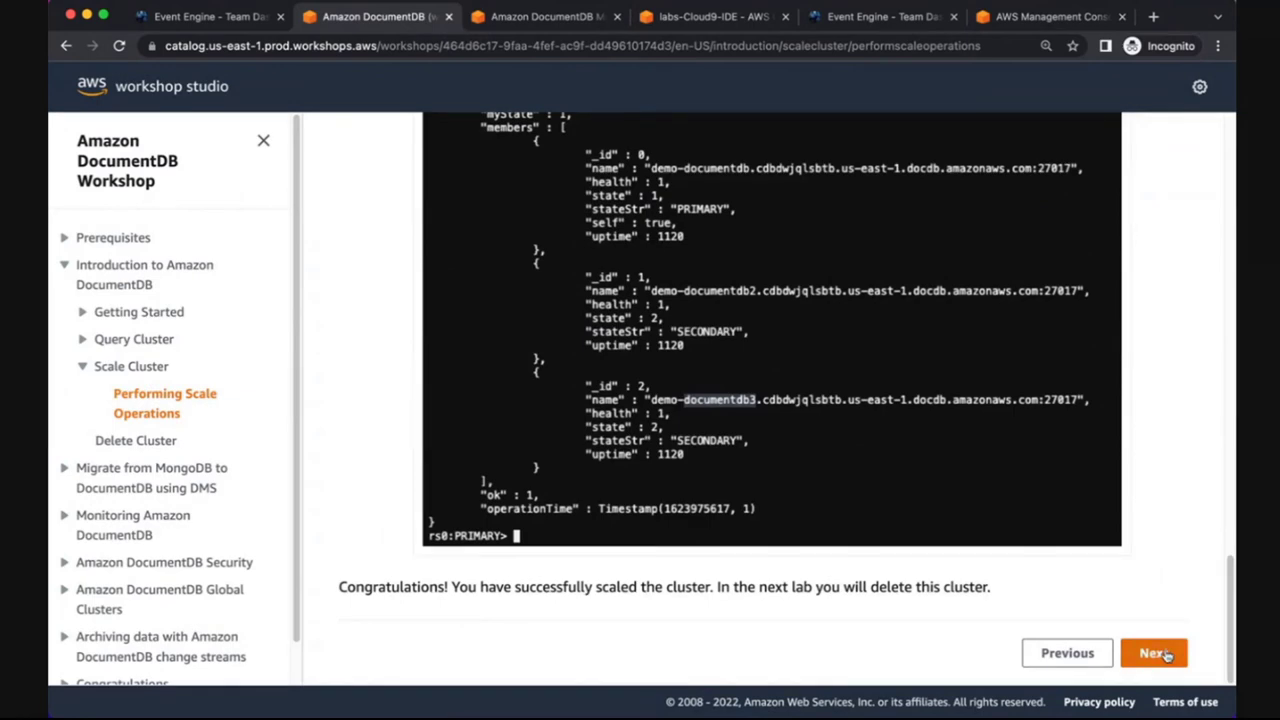
click(1152, 652)
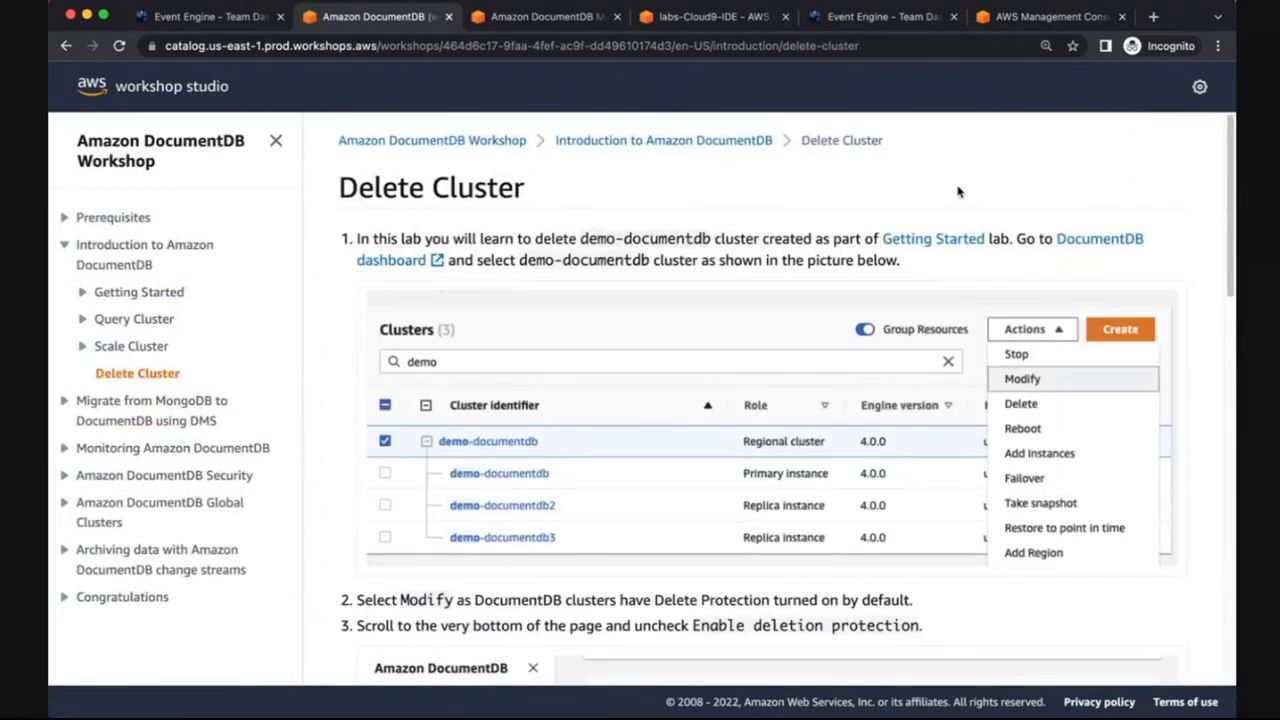
drag(1231, 262, 1230, 680)
click(1107, 297)
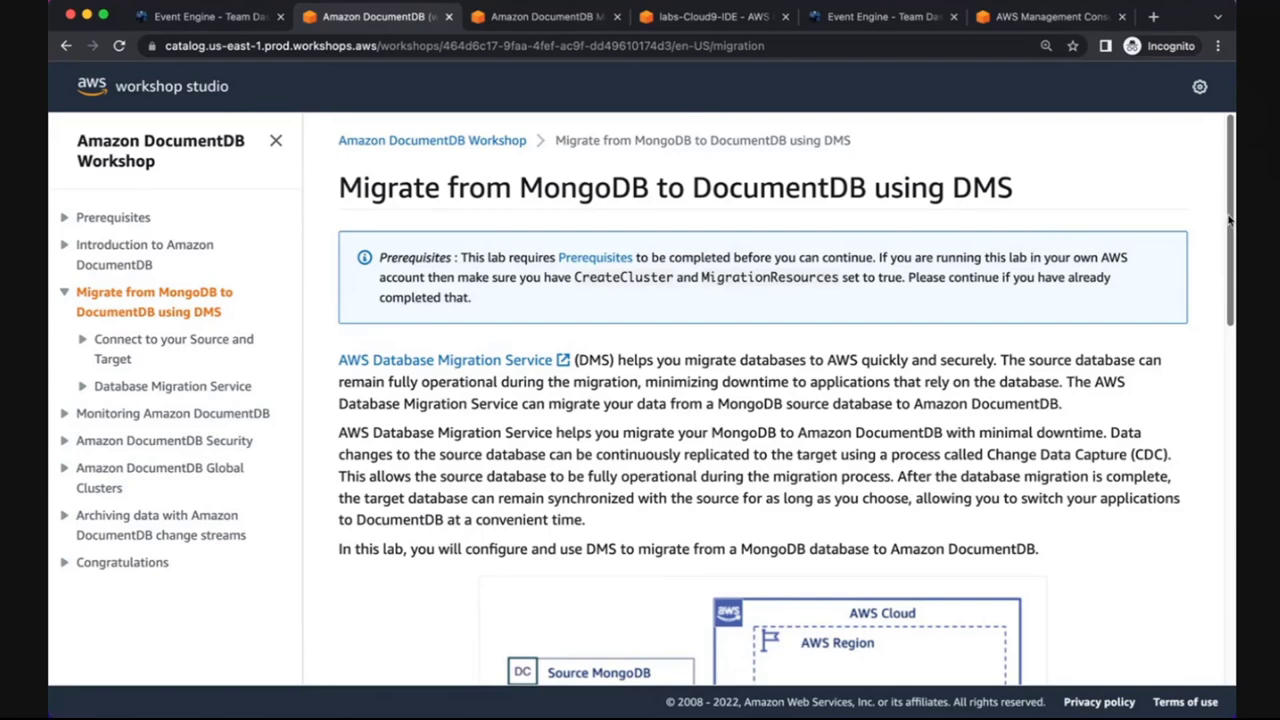
drag(1230, 220, 1236, 309)
click(820, 512)
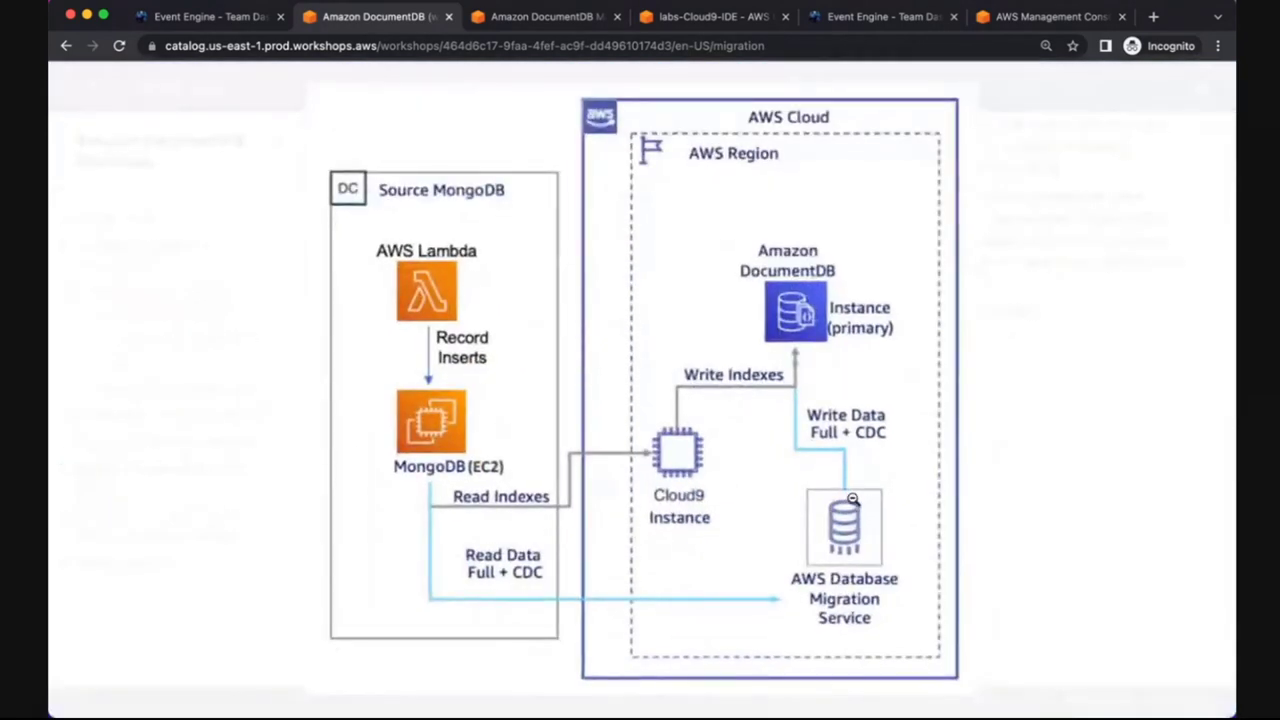